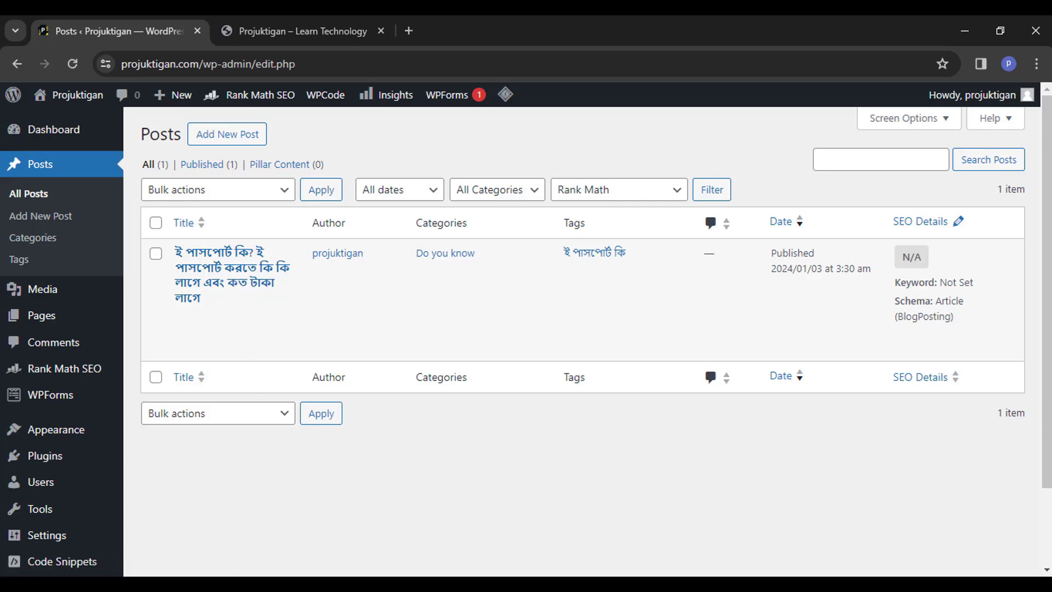
# Open the published post "ই পাসপোর্ট কি? ই পাসপোর্ট করতে কি কি লাগে এবং কত টাকা লাগে" for editing.
pyautogui.click(164, 585)
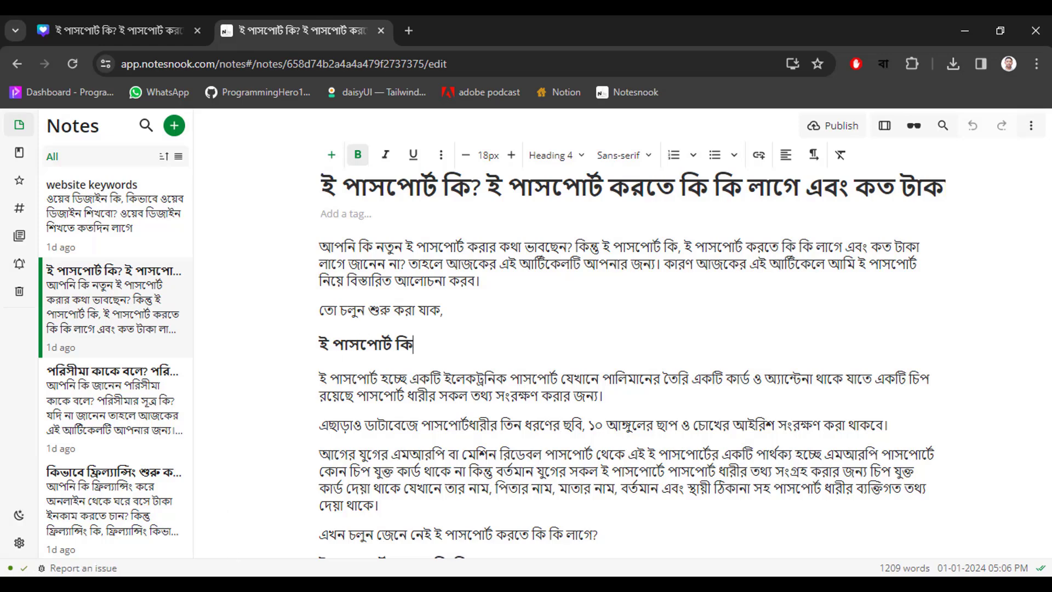
pyautogui.click(165, 584)
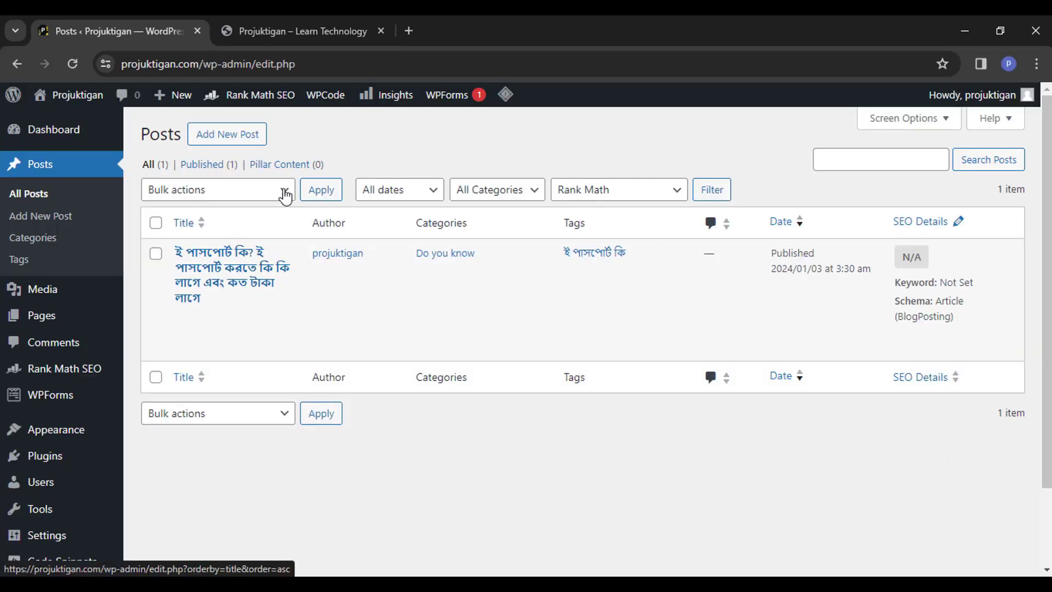
pyautogui.click(230, 272)
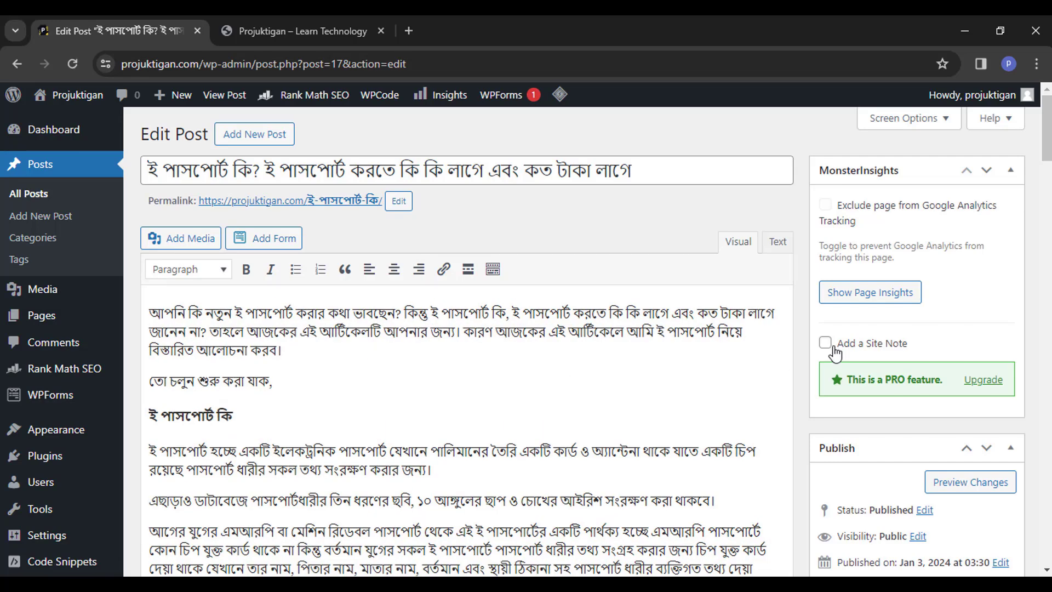
# Hide the MonsterInsights and Link Suggestions boxes from the post's edit screen.
pyautogui.click(901, 121)
pyautogui.click(161, 202)
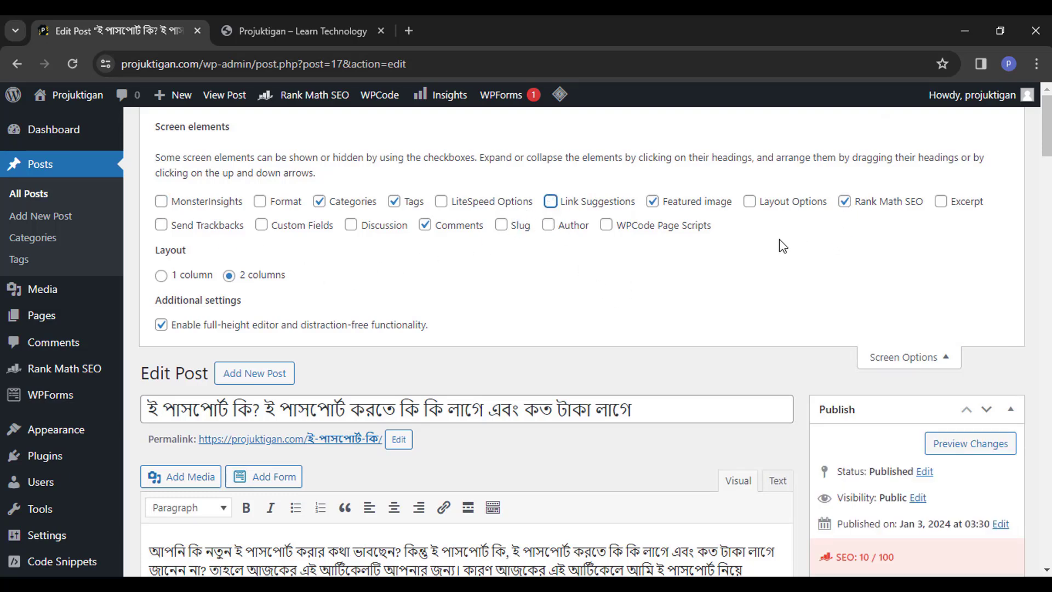
pyautogui.click(892, 357)
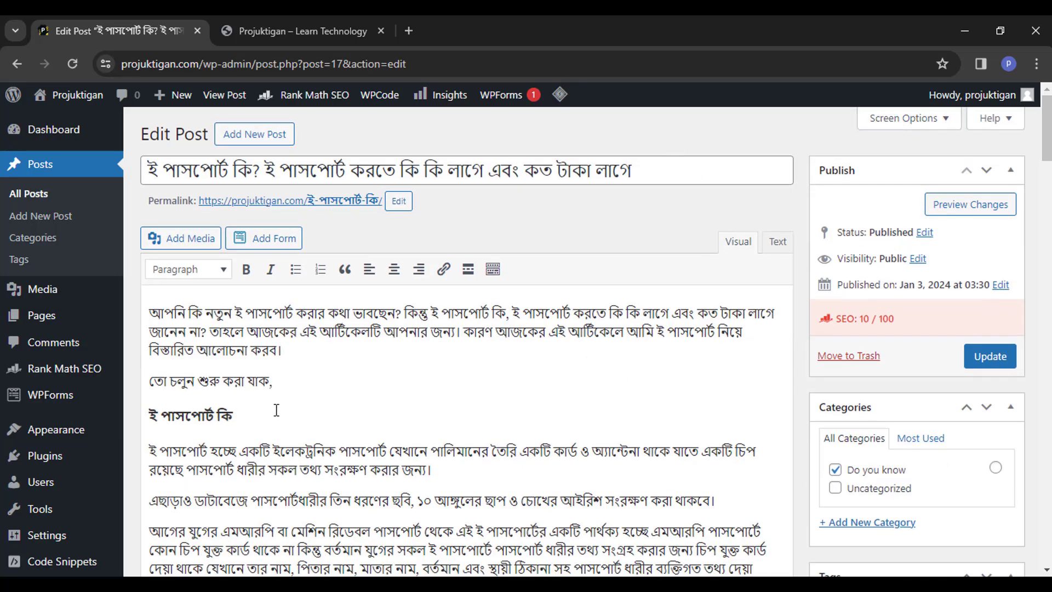
# Copy "ই পাসপোর্ট কি" from the post title and add it as the Rank Math focus keyword.
pyautogui.scroll(-8, 322, 353)
pyautogui.scroll(8, 334, 318)
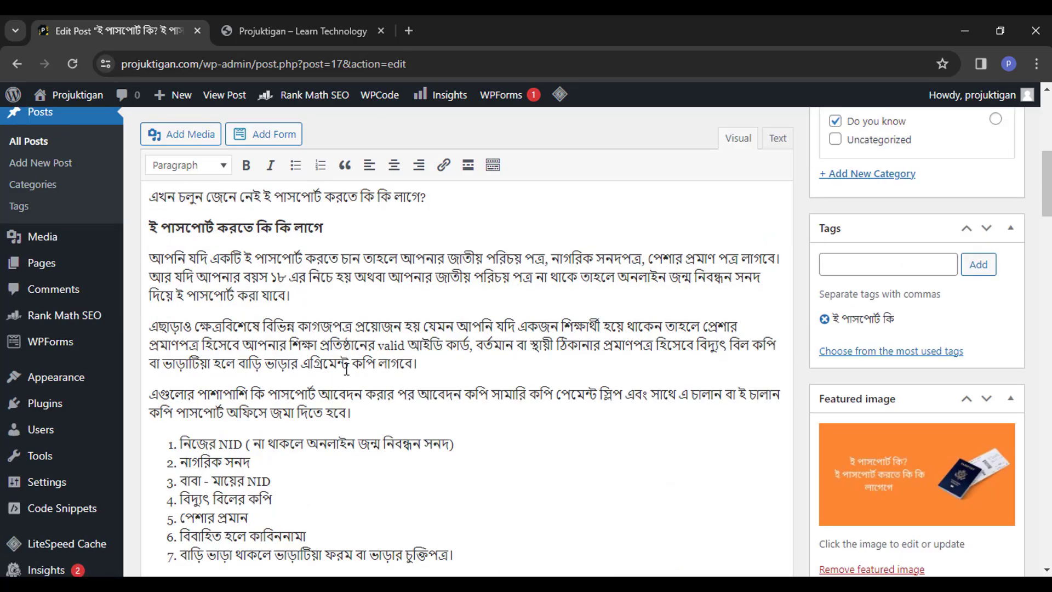
pyautogui.moveTo(251, 175); pyautogui.dragTo(147, 174)
pyautogui.hotkey('ctrl', 'c')
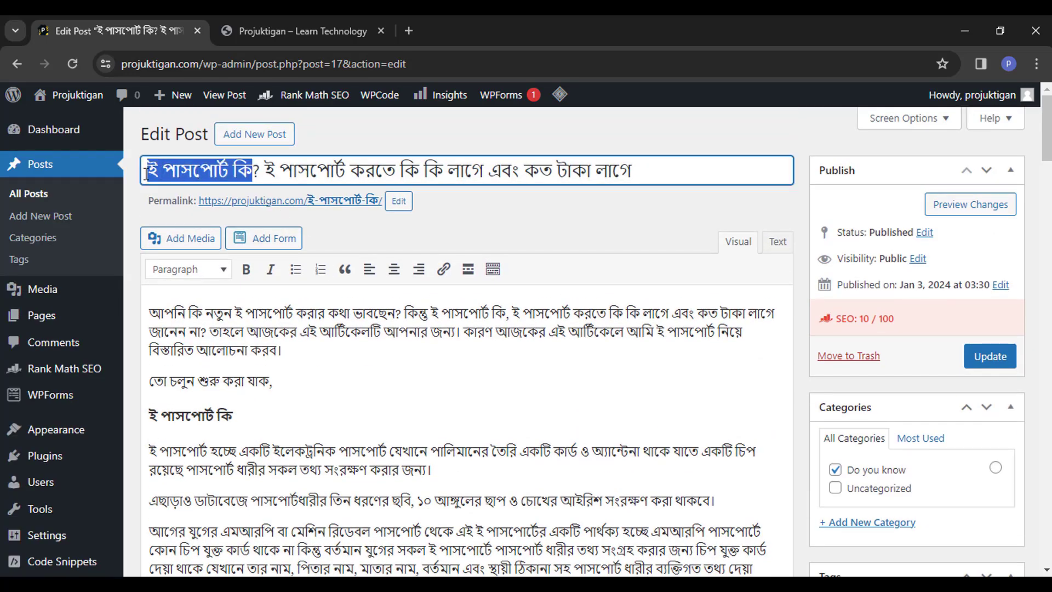
pyautogui.click(334, 135)
pyautogui.scroll(-7, 301, 436)
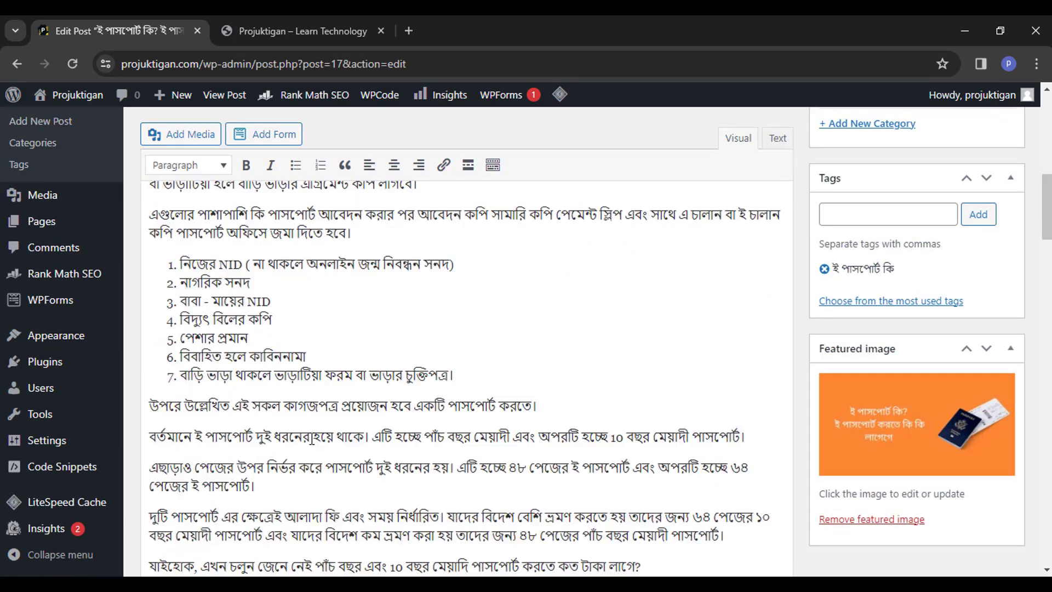
pyautogui.scroll(-12, 311, 438)
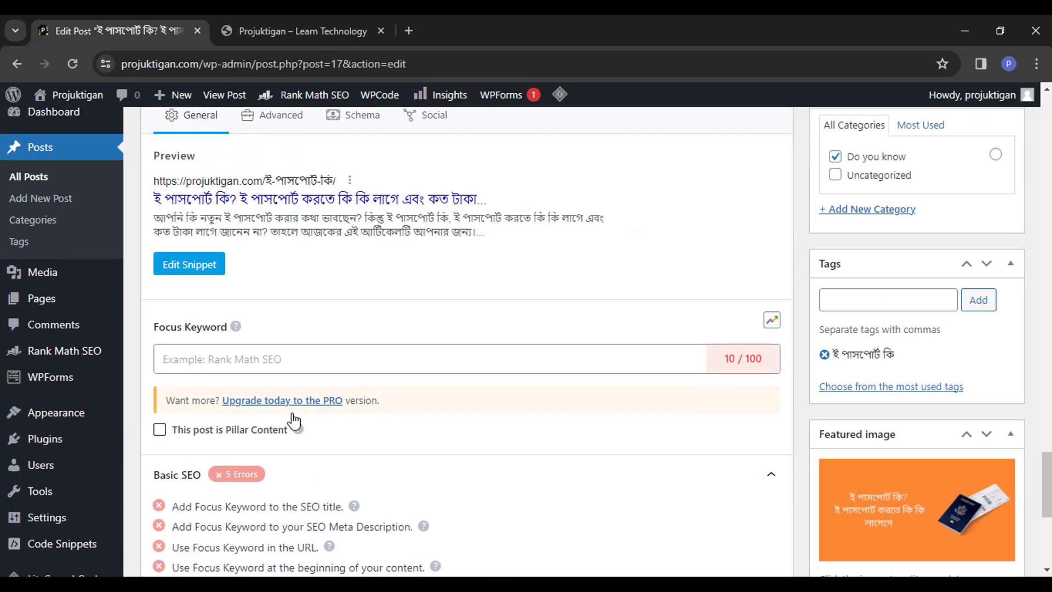
pyautogui.click(271, 359)
pyautogui.hotkey('ctrl', 'v')
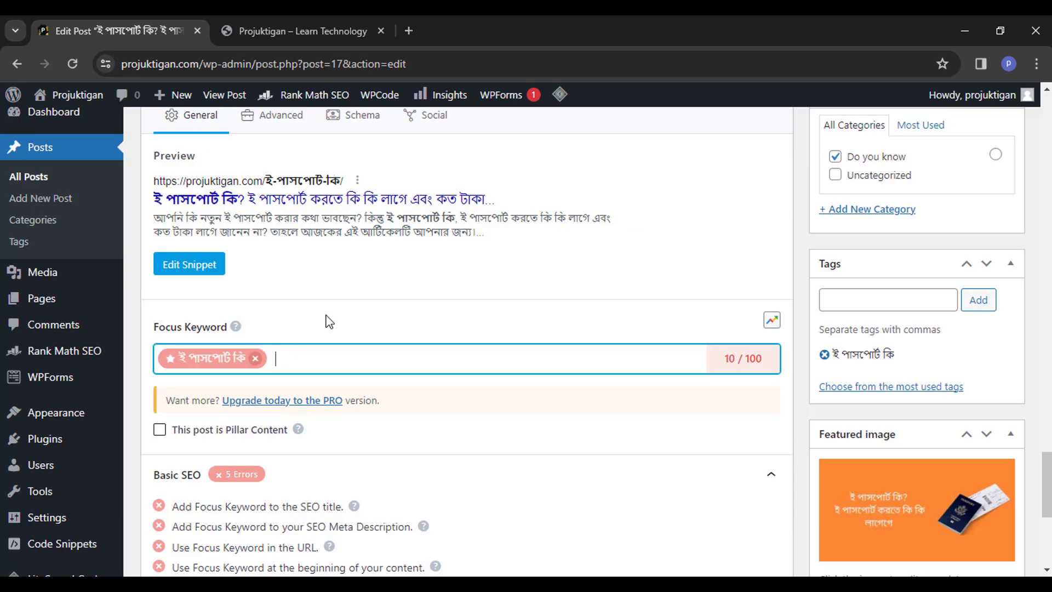
pyautogui.click(340, 395)
# Review the Basic SEO check on the focus keyword in the SEO title against the snippet preview.
pyautogui.scroll(-3, 342, 393)
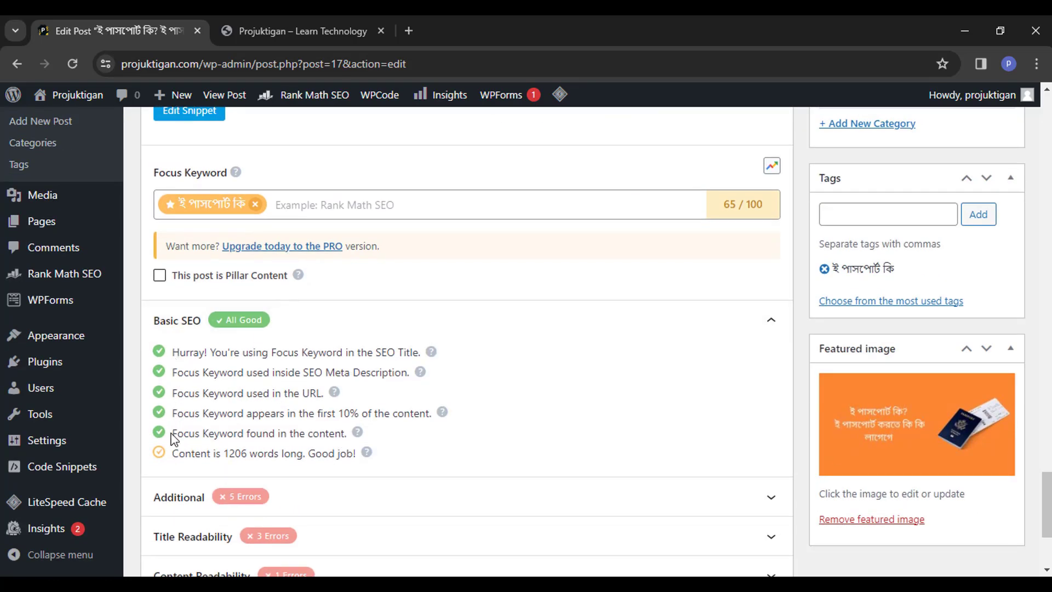
pyautogui.moveTo(229, 357); pyautogui.dragTo(402, 353)
pyautogui.click(399, 352)
pyautogui.scroll(3, 400, 352)
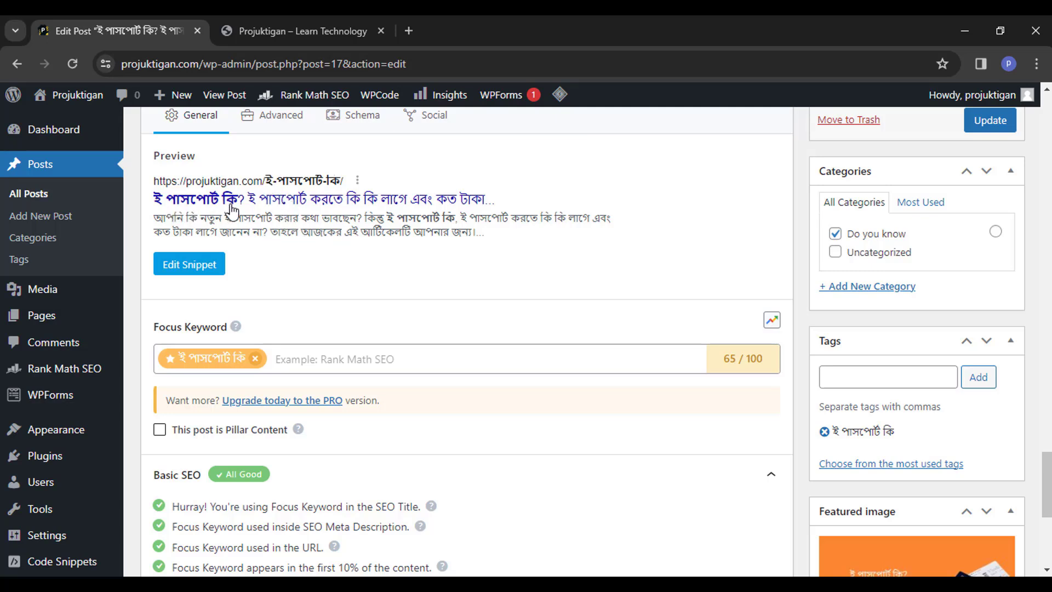
pyautogui.scroll(-3, 310, 314)
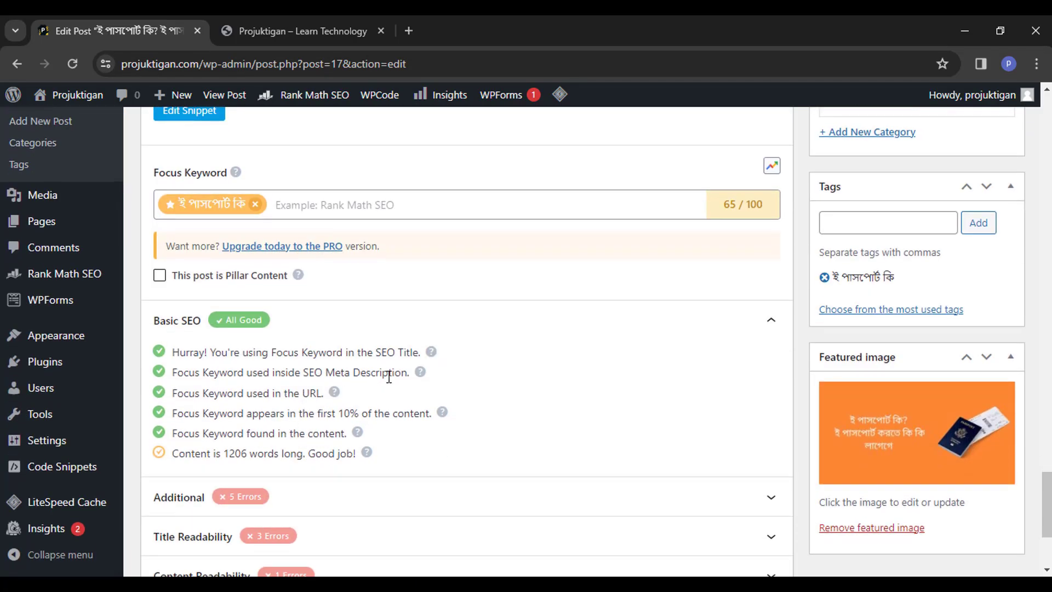
# Compare the snippet's meta description with the post's opening paragraph and examine where the focus keyword occurs in it.
pyautogui.scroll(4, 280, 364)
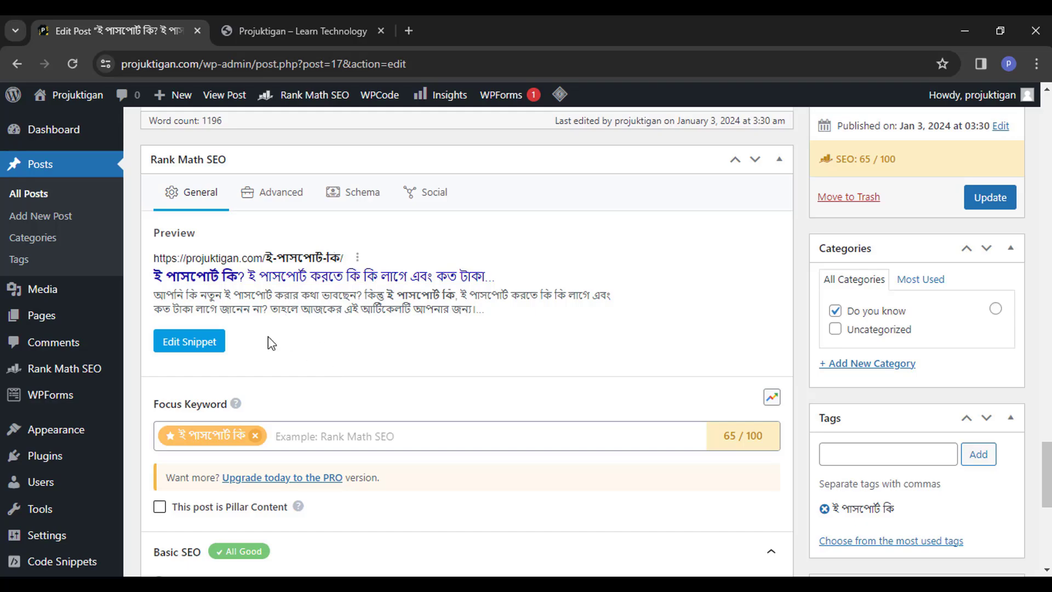
pyautogui.scroll(15, 335, 367)
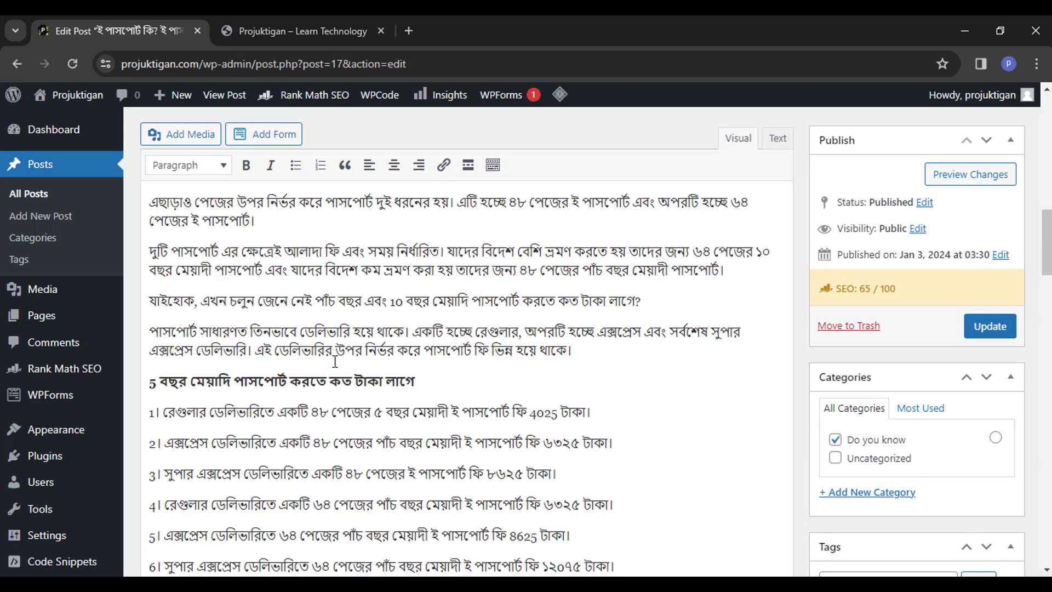
pyautogui.scroll(8, 336, 362)
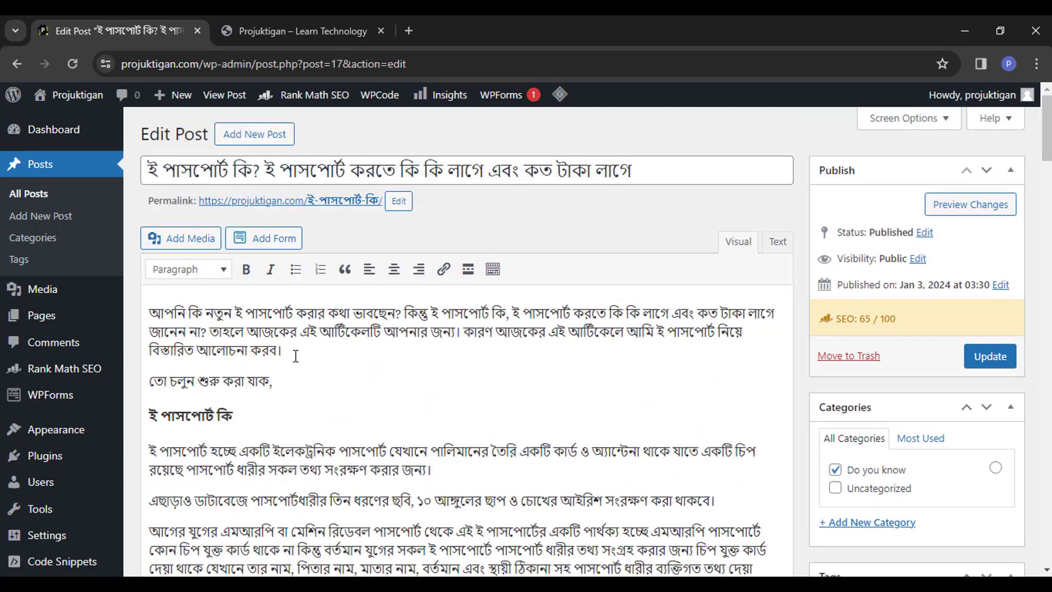
pyautogui.moveTo(295, 356); pyautogui.dragTo(141, 311)
pyautogui.click(229, 330)
pyautogui.scroll(-15, 229, 329)
pyautogui.scroll(-15, 305, 372)
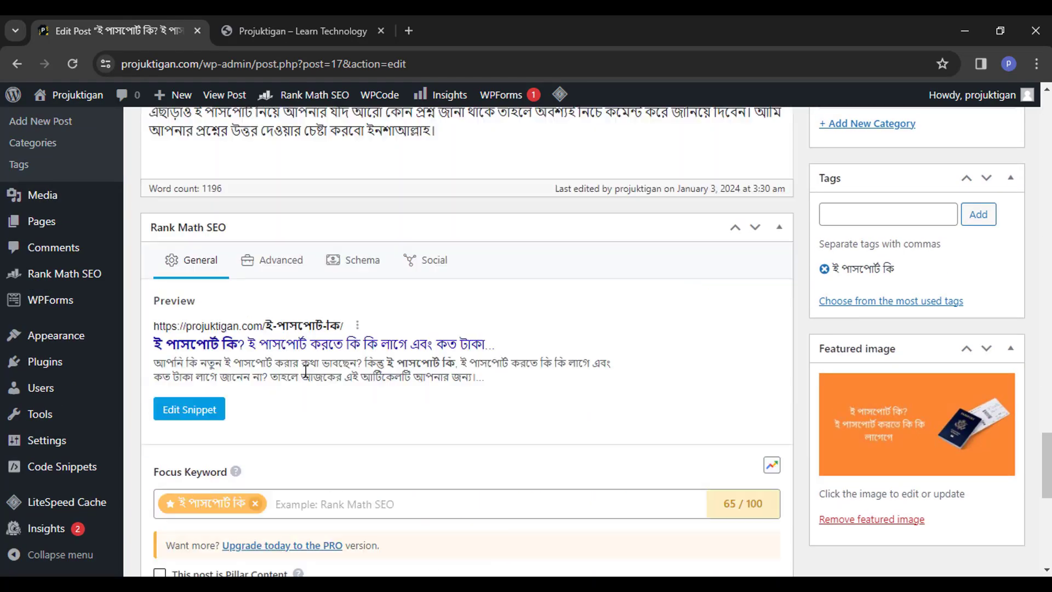
pyautogui.scroll(6, 291, 324)
pyautogui.scroll(10, 313, 330)
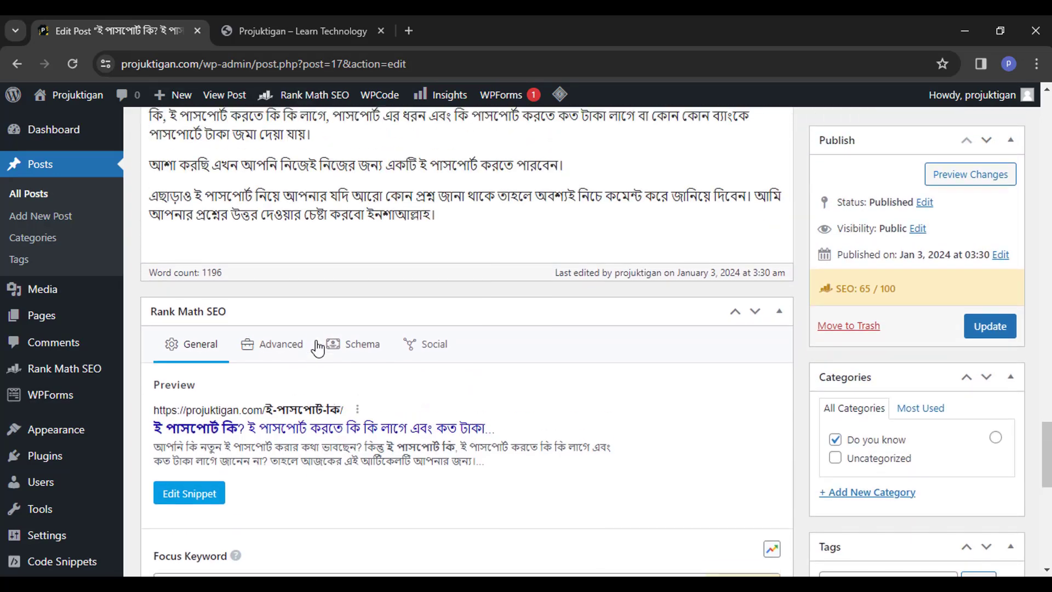
pyautogui.scroll(5, 316, 340)
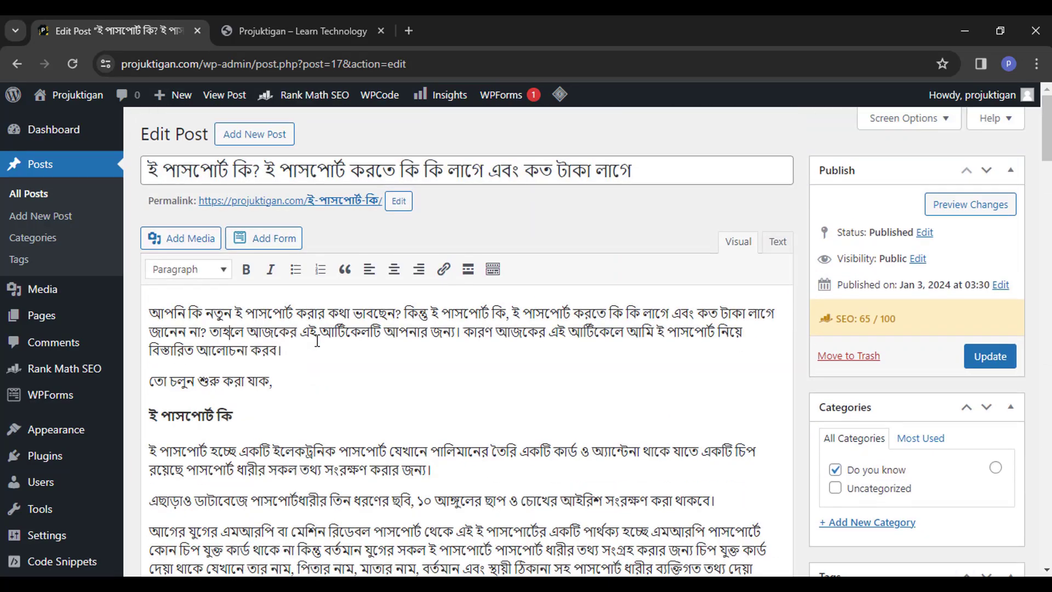
pyautogui.moveTo(432, 313); pyautogui.dragTo(510, 312)
pyautogui.scroll(-20, 348, 361)
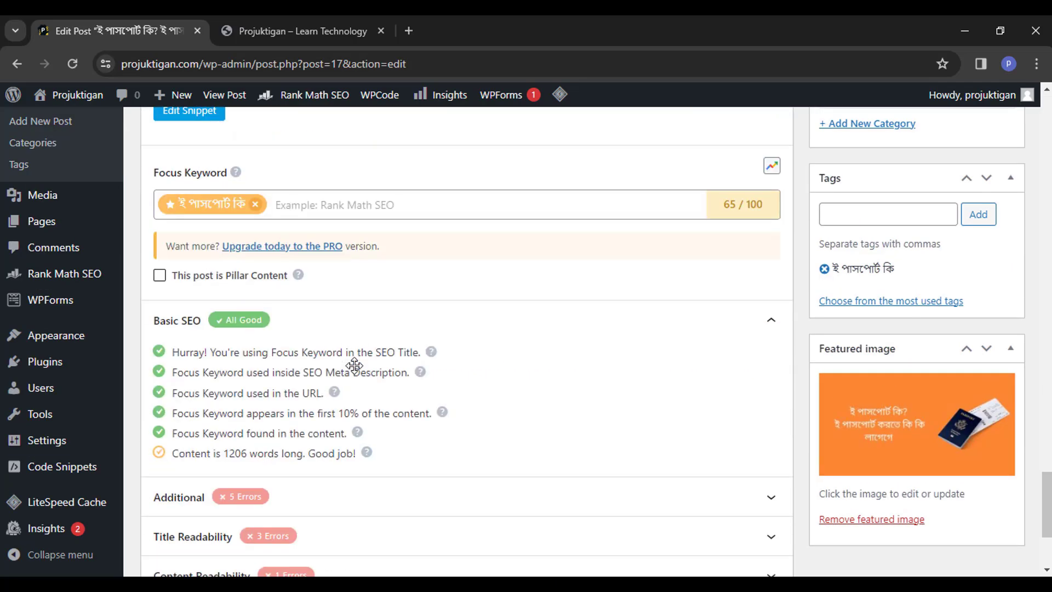
pyautogui.scroll(4, 353, 365)
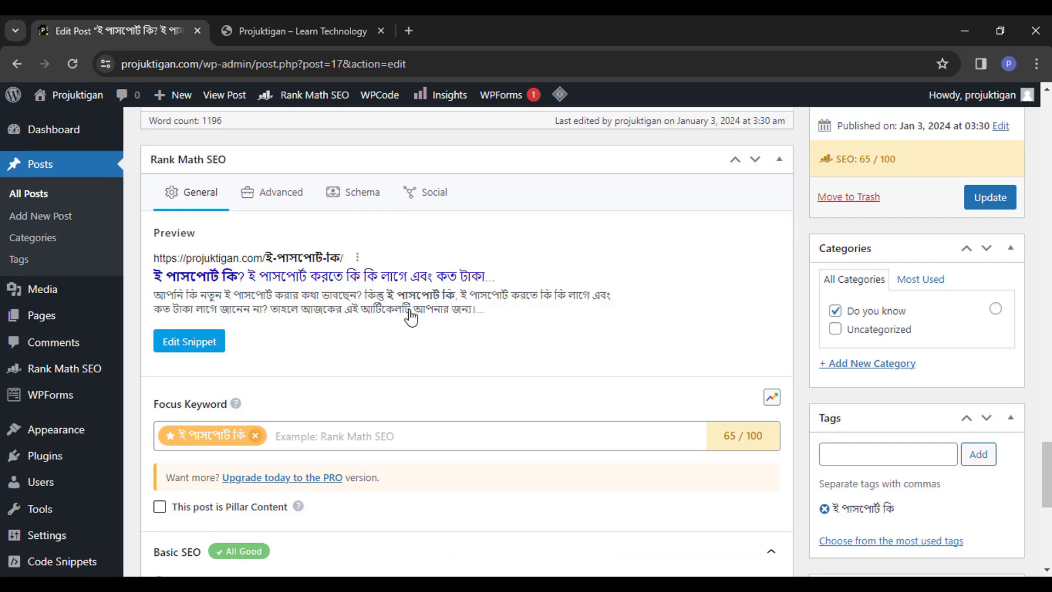
pyautogui.scroll(-4, 366, 376)
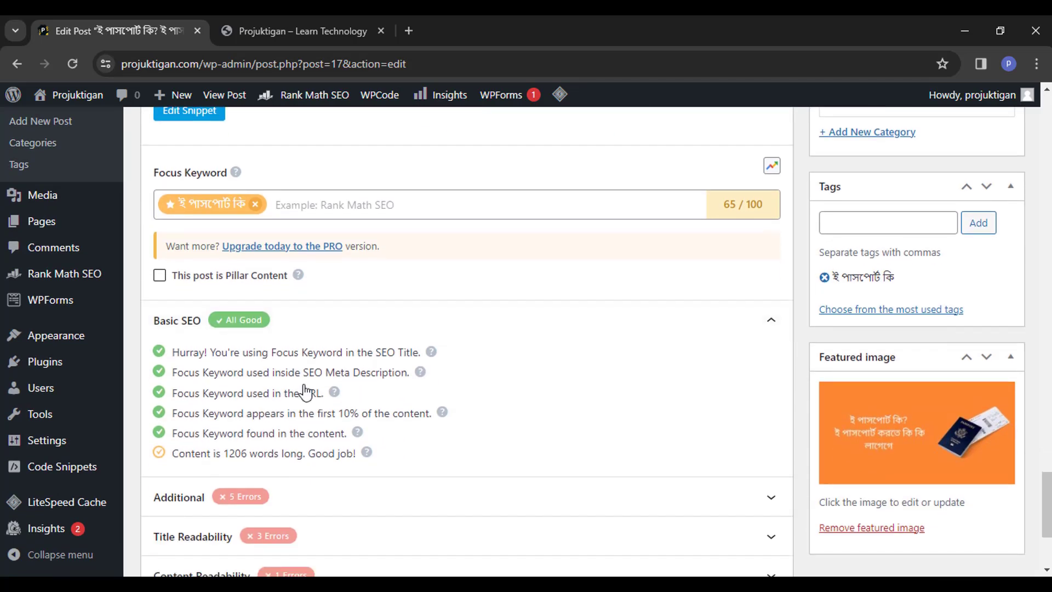
# Check the Basic SEO item on the focus keyword in the URL against the post's permalink.
pyautogui.moveTo(191, 393); pyautogui.dragTo(315, 393)
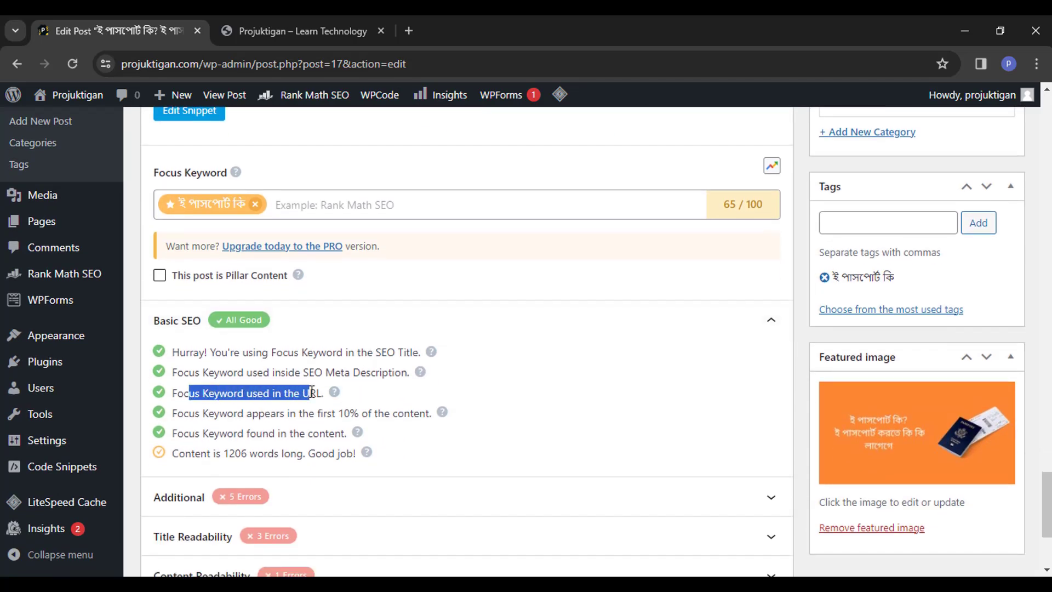
pyautogui.click(324, 390)
pyautogui.scroll(20, 323, 394)
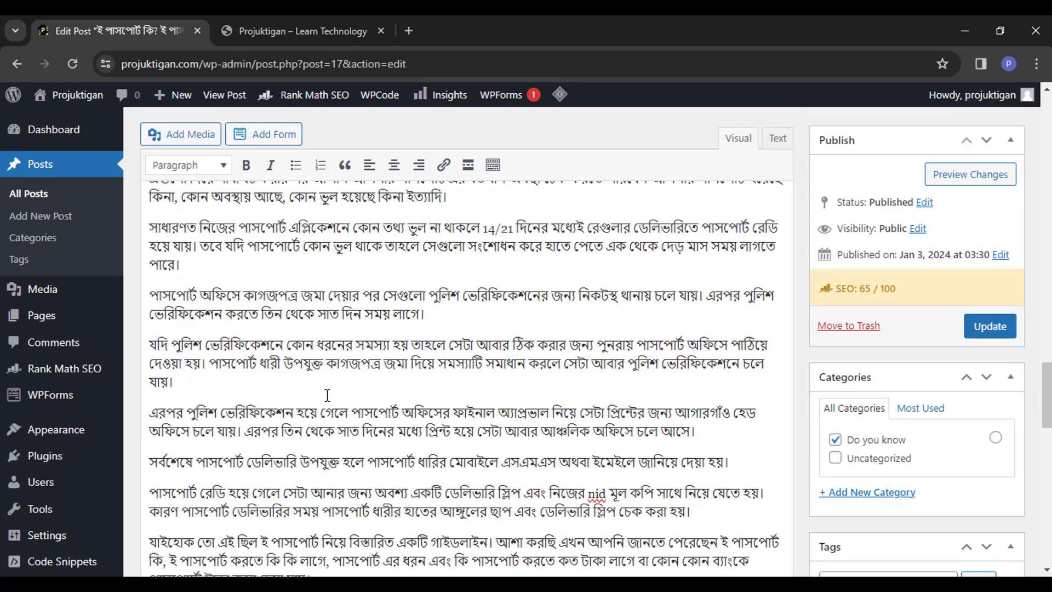
pyautogui.scroll(2, 327, 394)
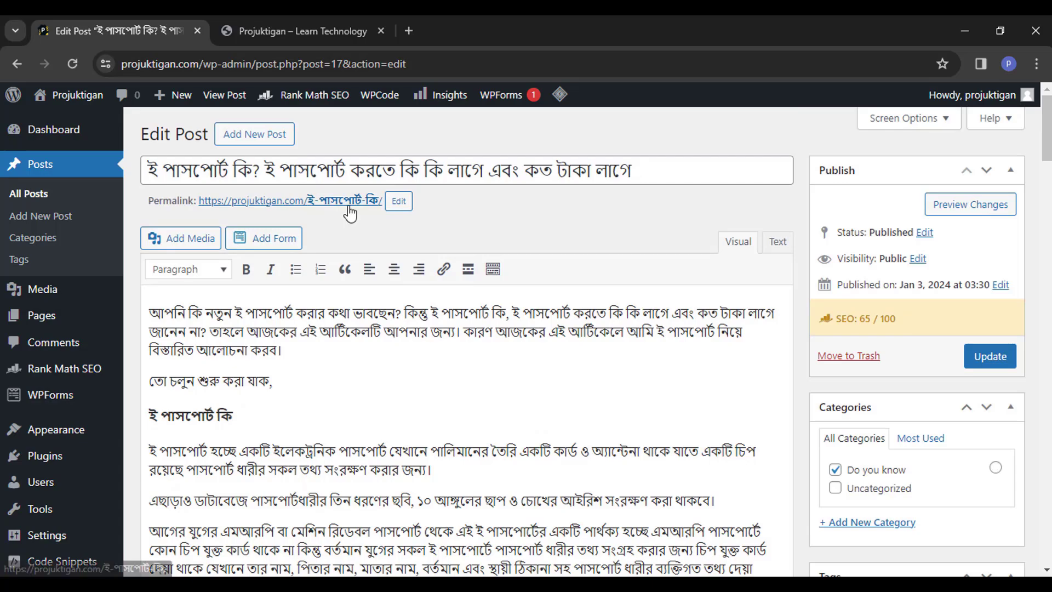
pyautogui.scroll(-15, 373, 379)
pyautogui.scroll(-20, 373, 379)
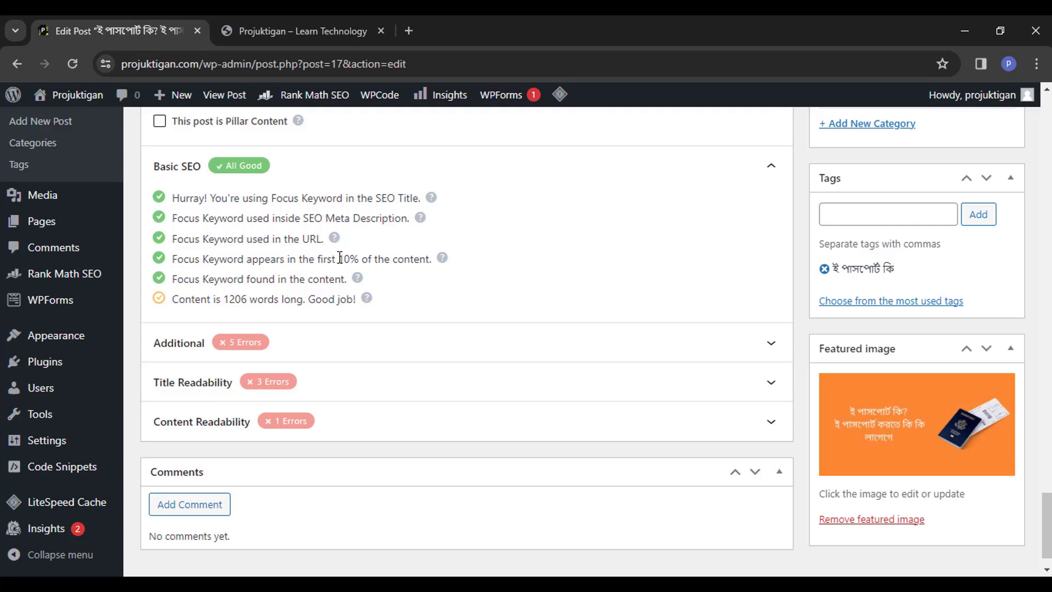
# Examine the opening paragraph for the Basic SEO check on the focus keyword in the first 10% of the content.
pyautogui.moveTo(345, 254); pyautogui.dragTo(418, 263)
pyautogui.click(413, 263)
pyautogui.scroll(20, 314, 322)
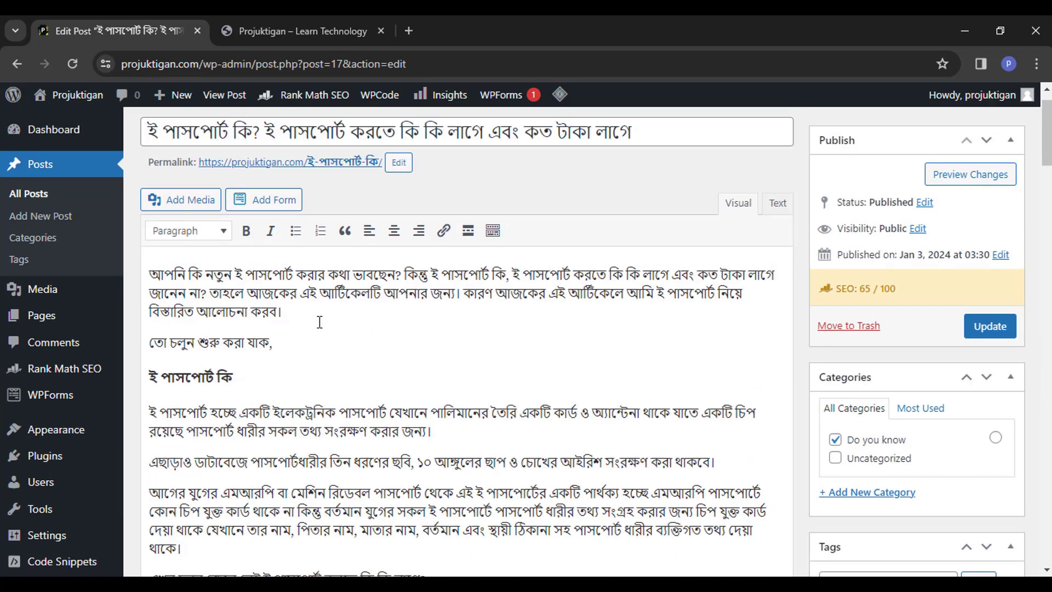
pyautogui.scroll(1, 319, 322)
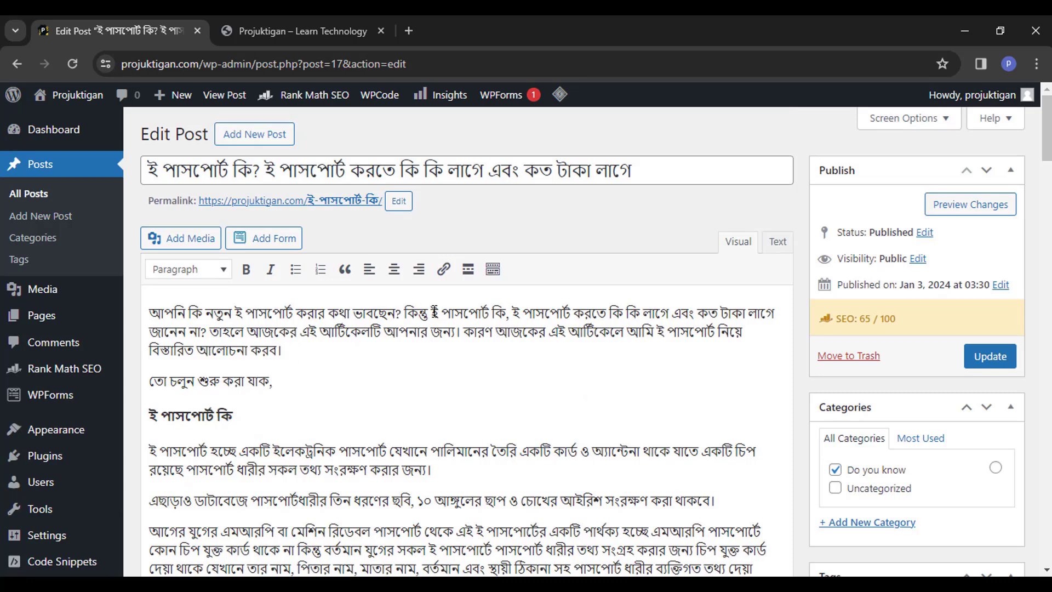
pyautogui.moveTo(302, 352); pyautogui.dragTo(148, 309)
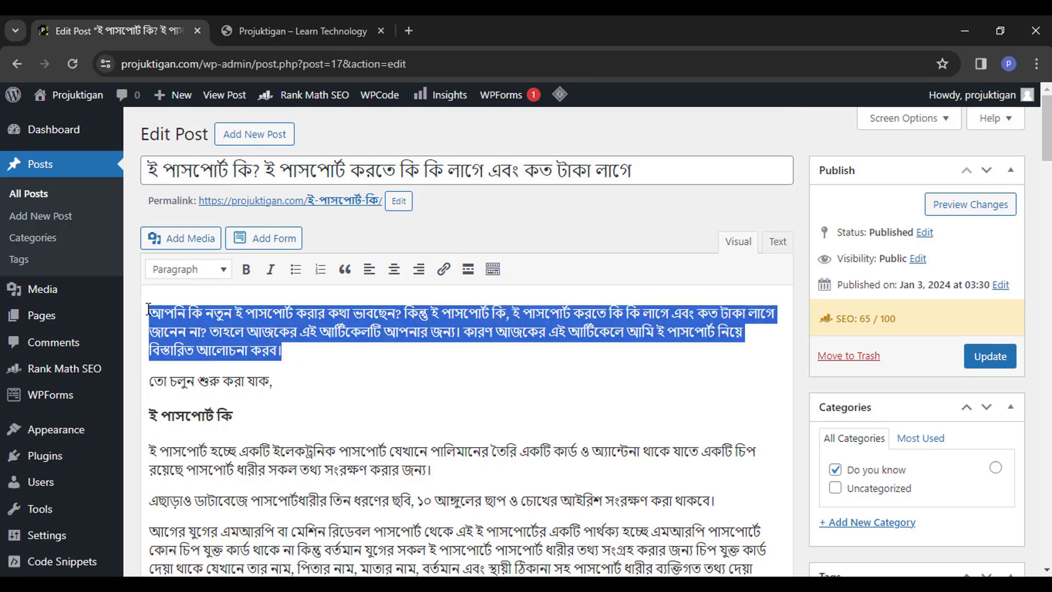
pyautogui.click(207, 331)
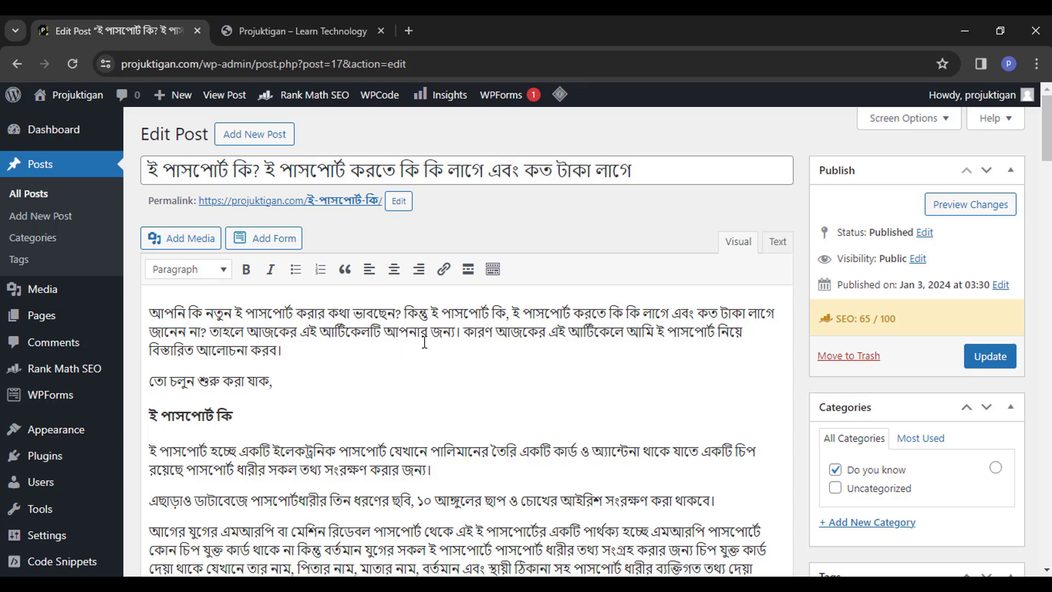
pyautogui.moveTo(304, 355); pyautogui.dragTo(145, 318)
pyautogui.click(425, 360)
pyautogui.scroll(-20, 353, 382)
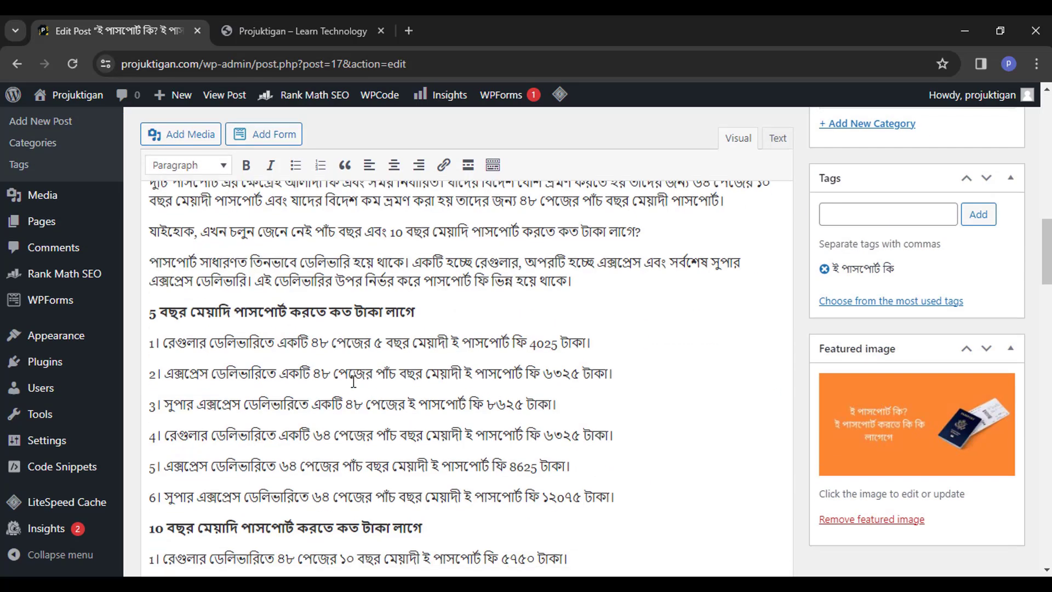
pyautogui.scroll(-8, 354, 381)
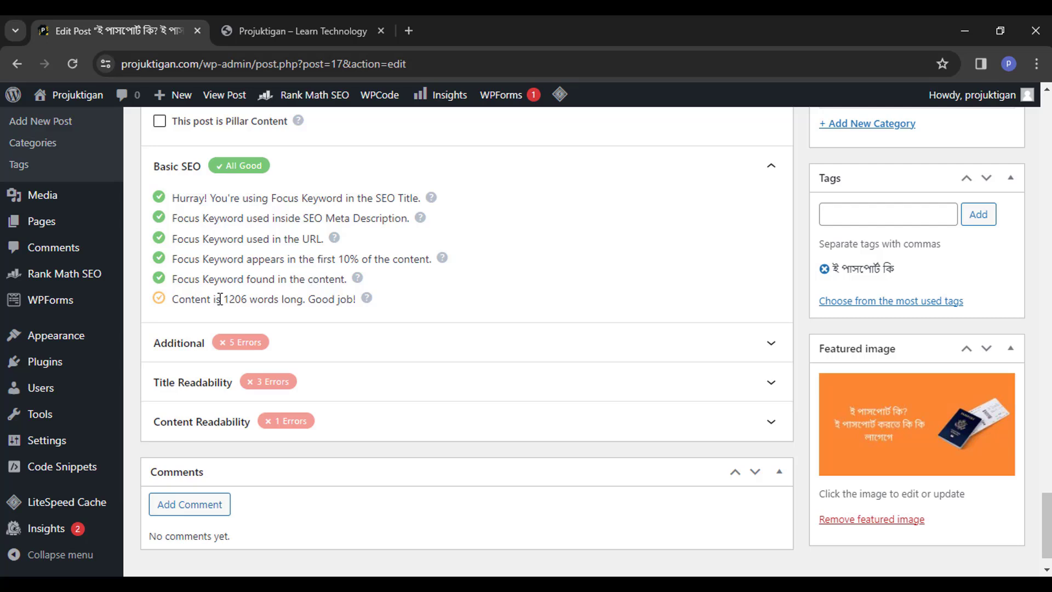
# Open the help article for the content length check and examine its word-count scoring guide.
pyautogui.moveTo(225, 298); pyautogui.dragTo(307, 302)
pyautogui.click(304, 300)
pyautogui.click(366, 299)
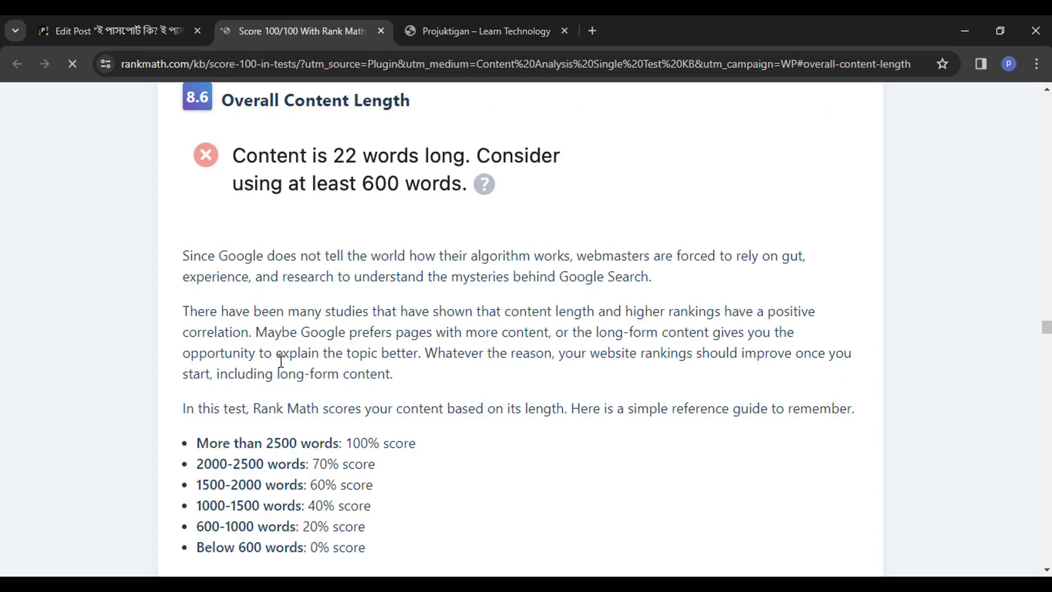
pyautogui.scroll(-3, 281, 389)
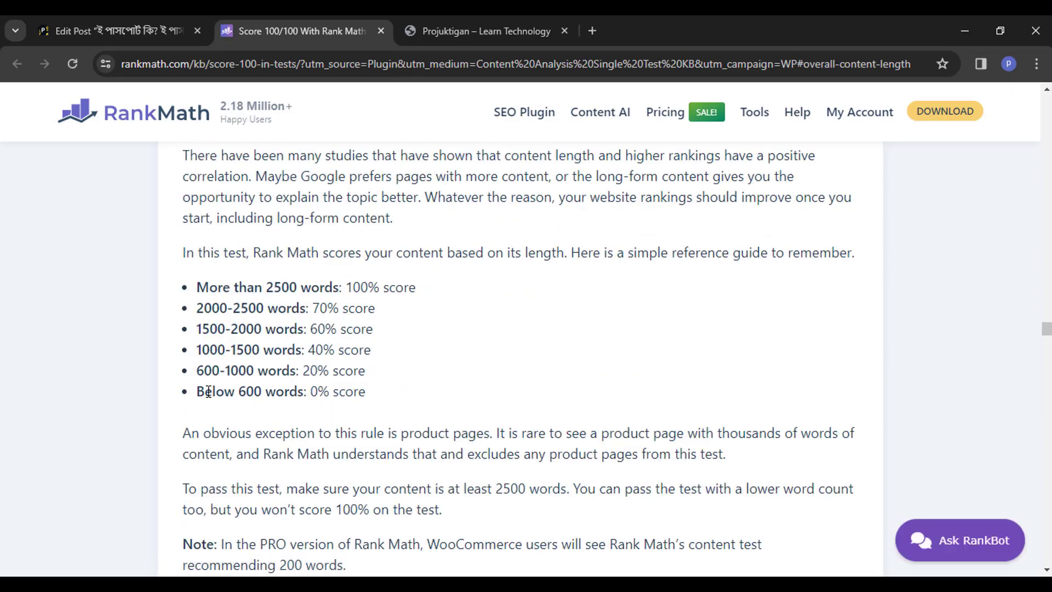
pyautogui.moveTo(208, 391)
pyautogui.mouseDown()
pyautogui.moveTo(385, 396)
pyautogui.moveTo(200, 392)
pyautogui.mouseUp()
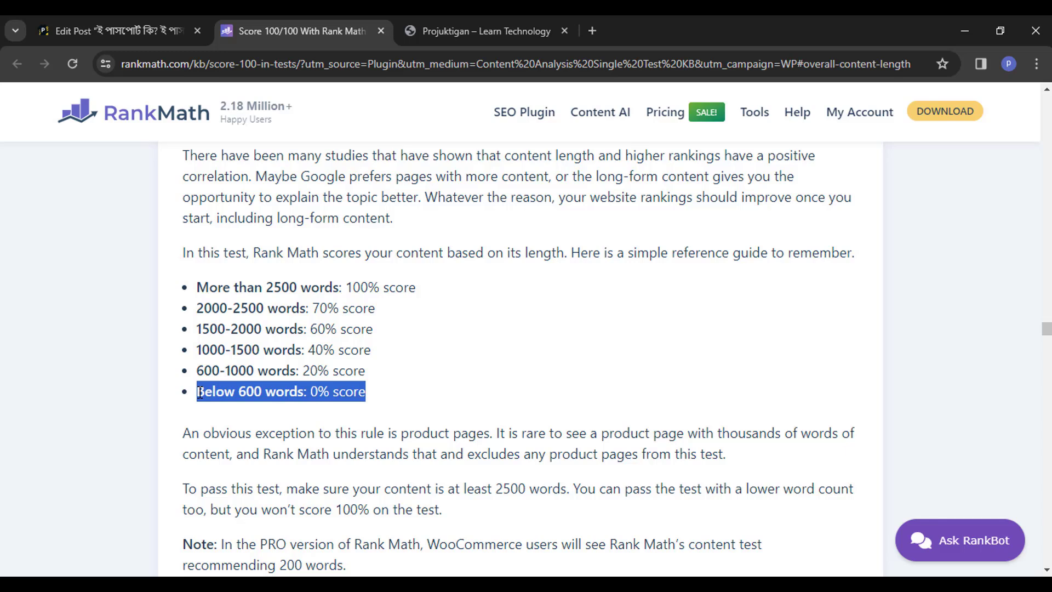
# Examine the word-count tiers and their scores in the content length guide and close the help article.
pyautogui.moveTo(204, 376); pyautogui.dragTo(369, 374)
pyautogui.moveTo(199, 351); pyautogui.dragTo(396, 353)
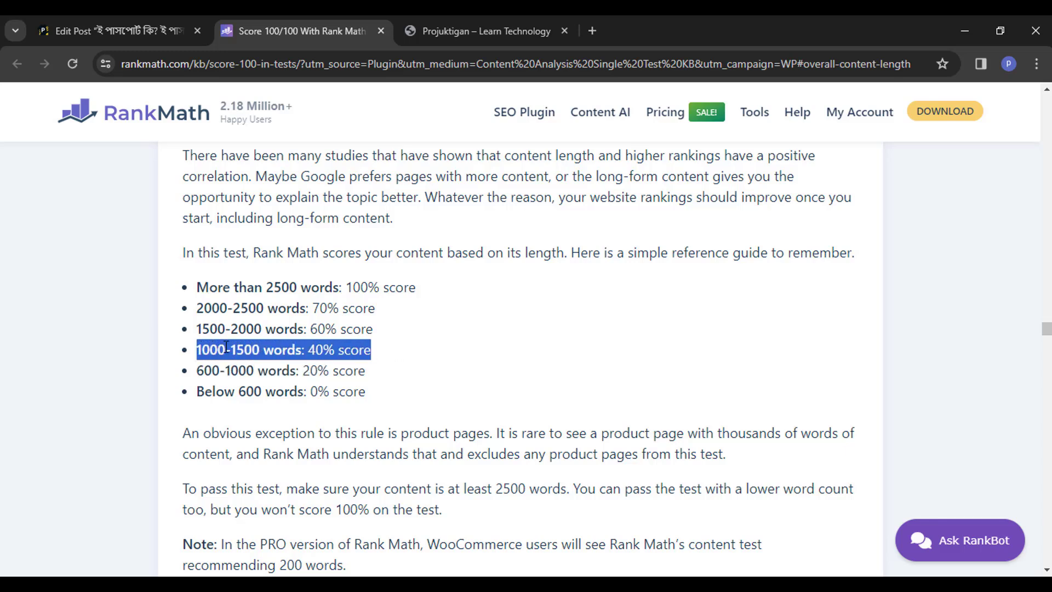
pyautogui.click(200, 331)
pyautogui.moveTo(260, 332); pyautogui.dragTo(399, 334)
pyautogui.click(398, 335)
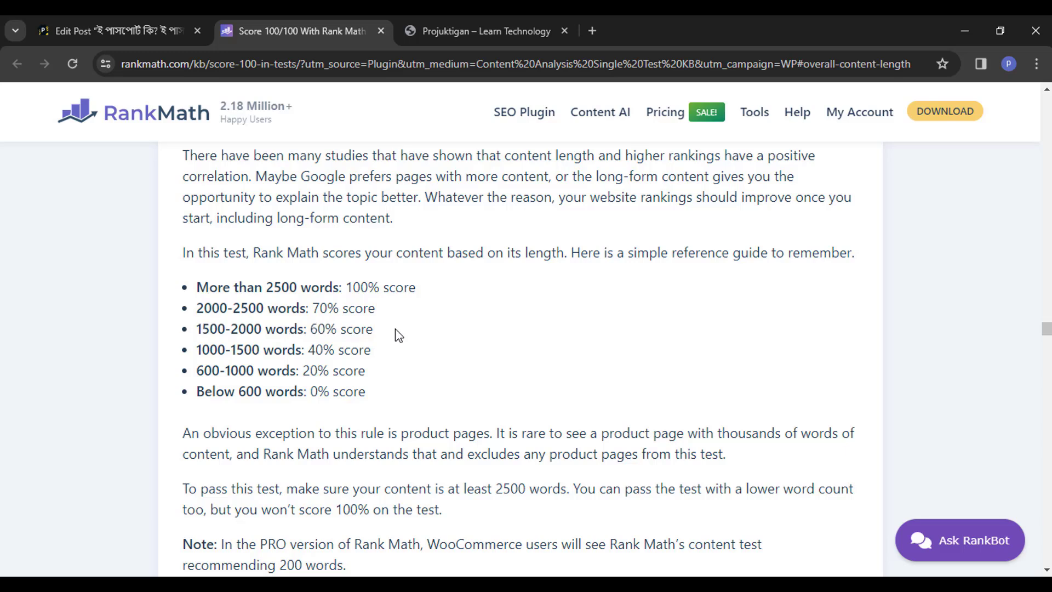
pyautogui.moveTo(262, 289); pyautogui.dragTo(436, 290)
pyautogui.click(437, 289)
pyautogui.click(380, 31)
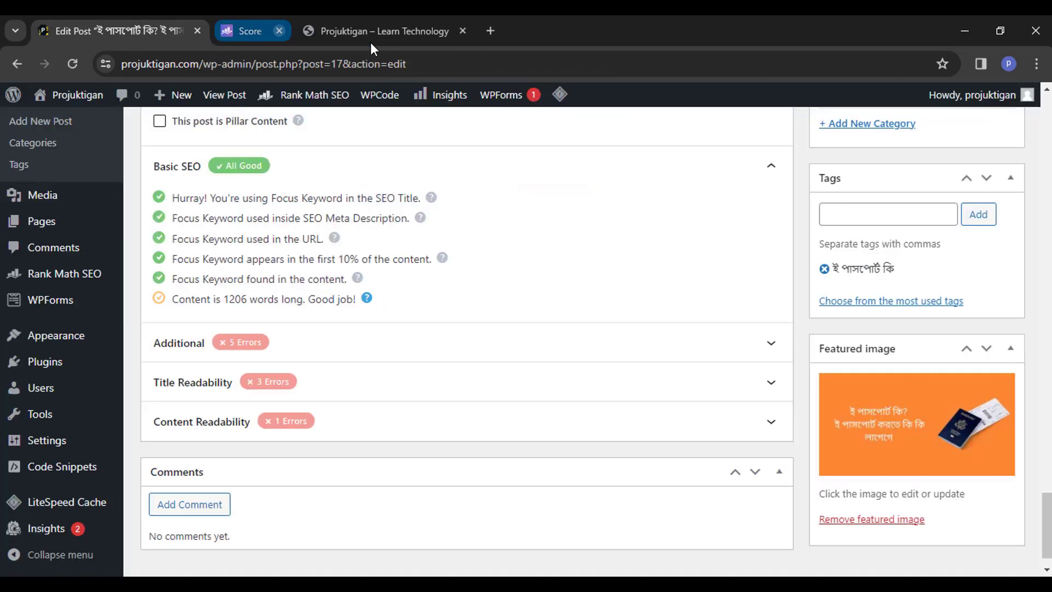
# Expand the Additional checks and examine the items on the focus keyword in subheadings and image alt attributes.
pyautogui.click(352, 346)
pyautogui.scroll(-2, 236, 378)
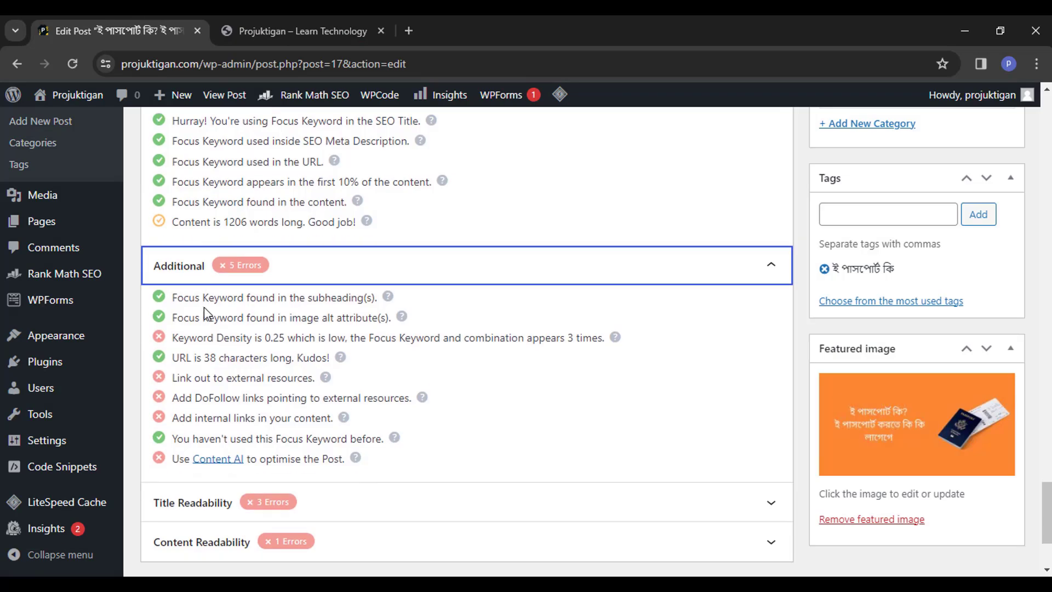
pyautogui.doubleClick(329, 298)
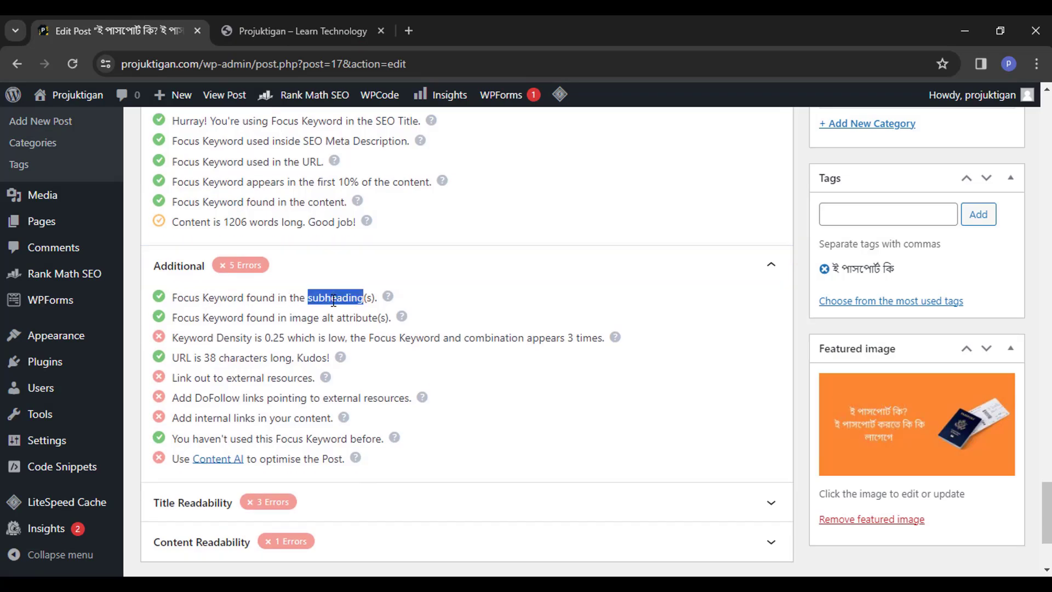
pyautogui.click(329, 312)
# Reapply the Heading 4 format to the post's first subheading, "ই পাসপোর্ট কি".
pyautogui.scroll(15, 326, 333)
pyautogui.scroll(10, 325, 332)
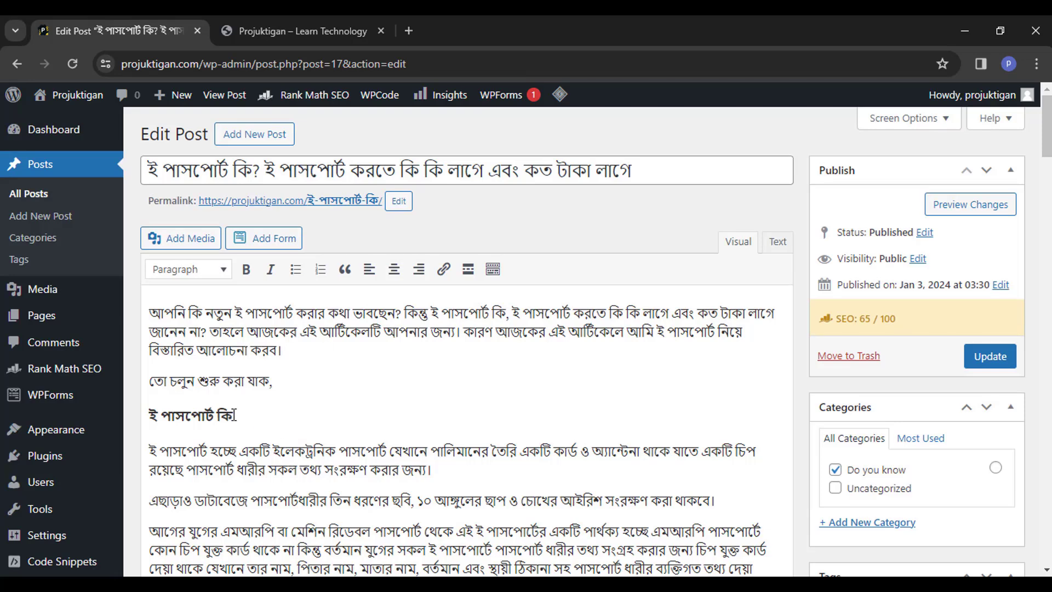
pyautogui.moveTo(250, 413); pyautogui.dragTo(152, 415)
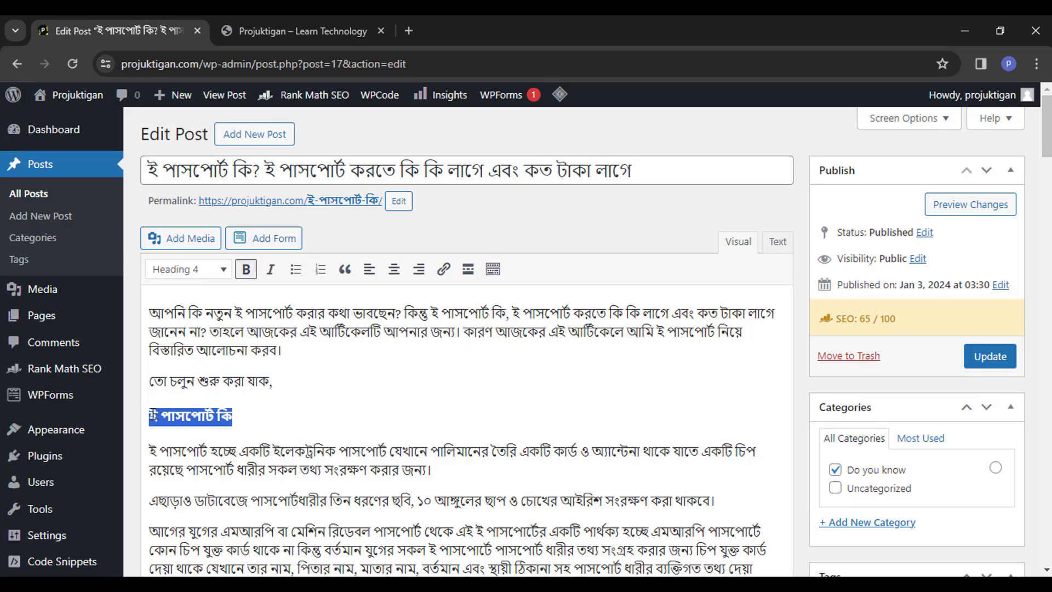
pyautogui.click(198, 274)
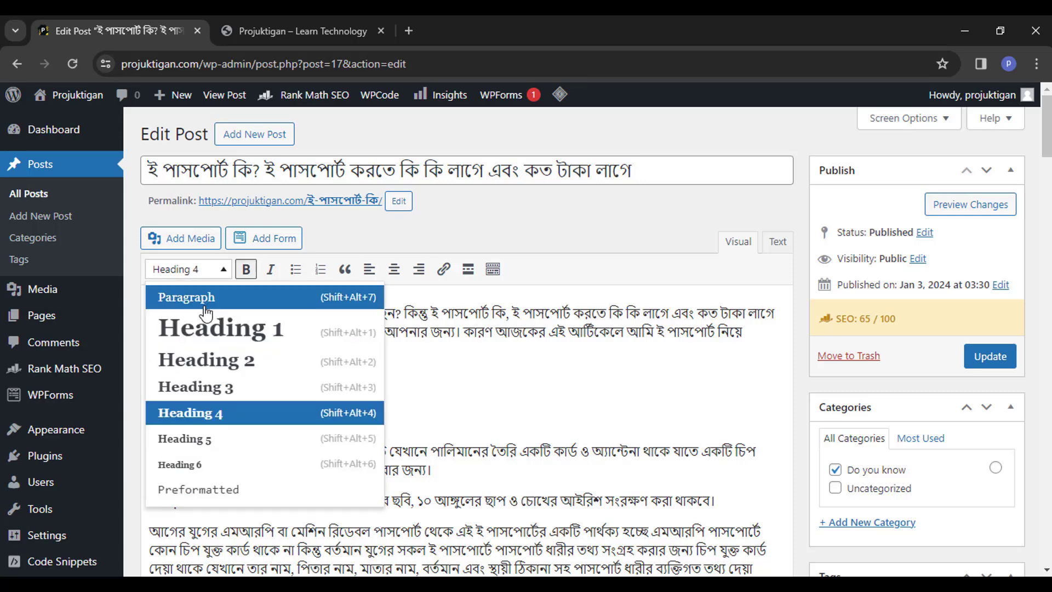
pyautogui.click(211, 411)
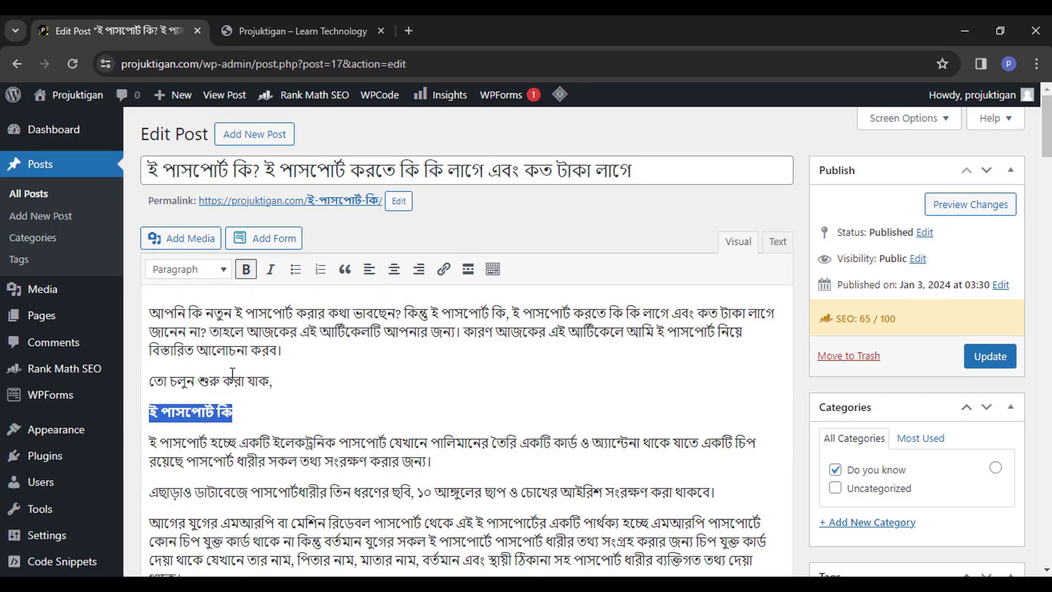
pyautogui.click(199, 269)
pyautogui.click(208, 412)
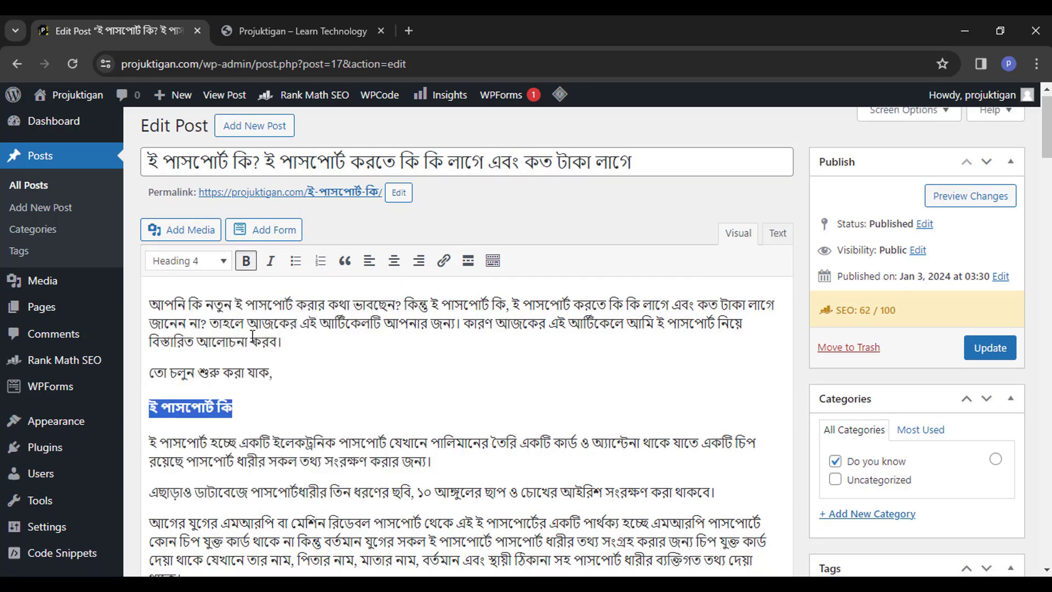
pyautogui.click(261, 340)
# Format the bold line "ই পাসপোর্ট করতে কি কি লাগে" as Heading 4.
pyautogui.scroll(-5, 277, 389)
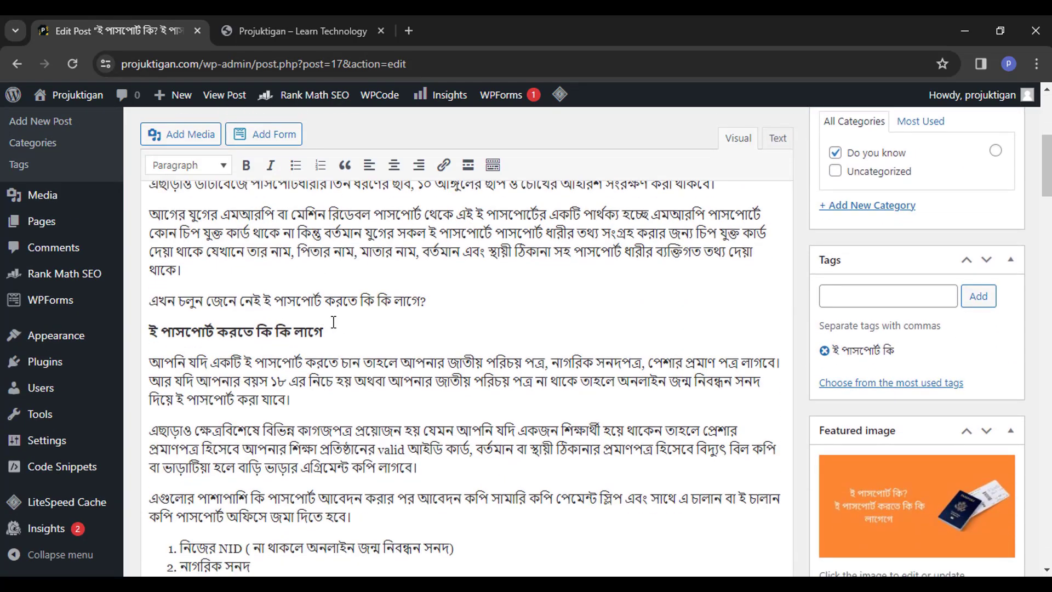
pyautogui.click(316, 328)
pyautogui.moveTo(334, 332); pyautogui.dragTo(141, 335)
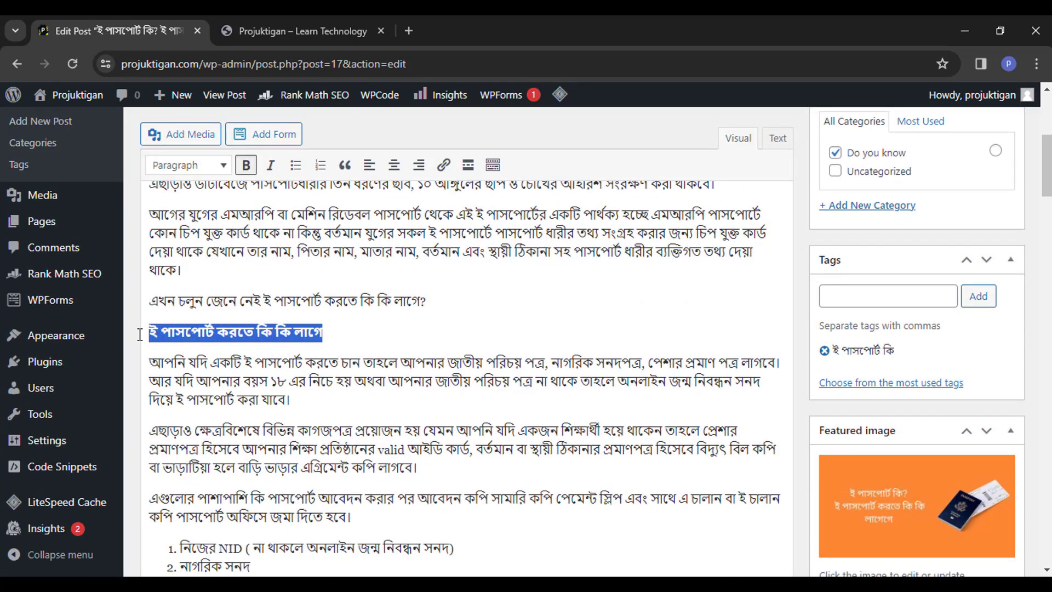
pyautogui.click(203, 167)
pyautogui.click(210, 308)
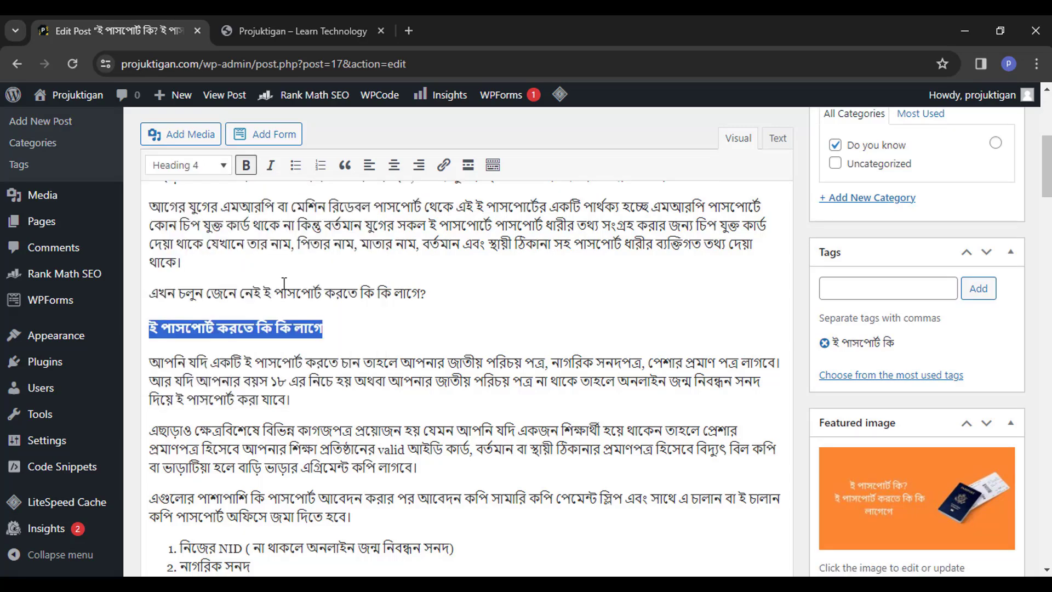
# Format the bold line "5 বছর মেয়াদি পাসপোর্ট করতে কত টাকা লাগে" as Heading 4.
pyautogui.scroll(-10, 307, 346)
pyautogui.scroll(-1, 306, 346)
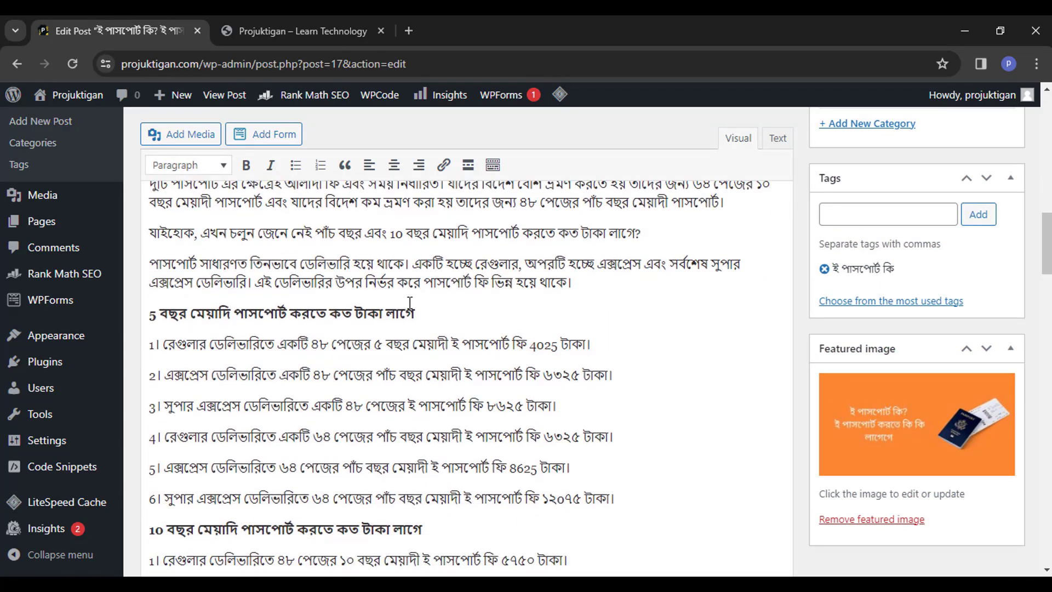
pyautogui.moveTo(415, 313); pyautogui.dragTo(144, 311)
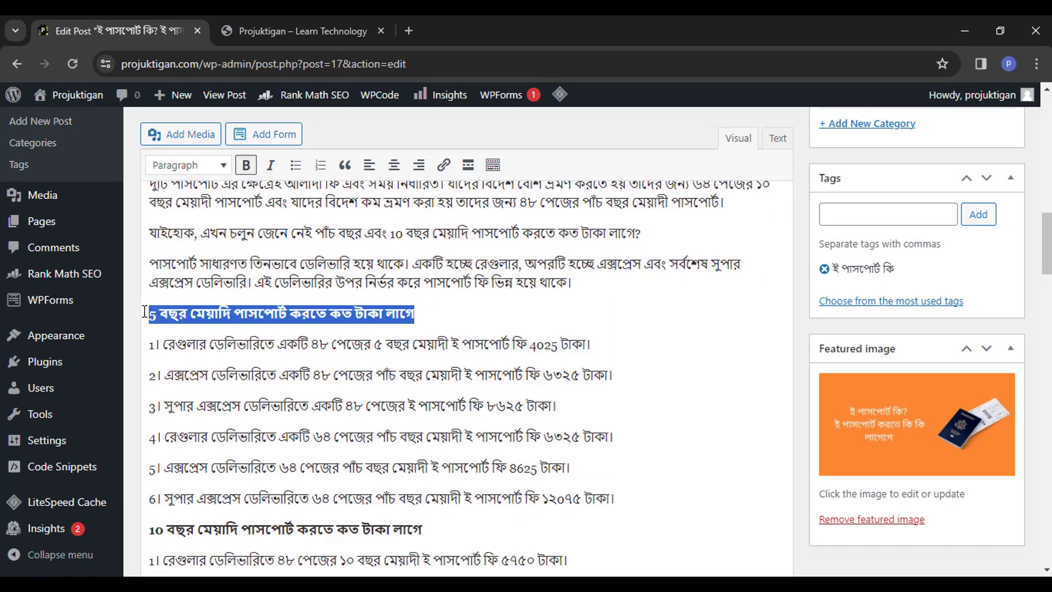
pyautogui.click(208, 165)
pyautogui.click(218, 307)
pyautogui.click(273, 261)
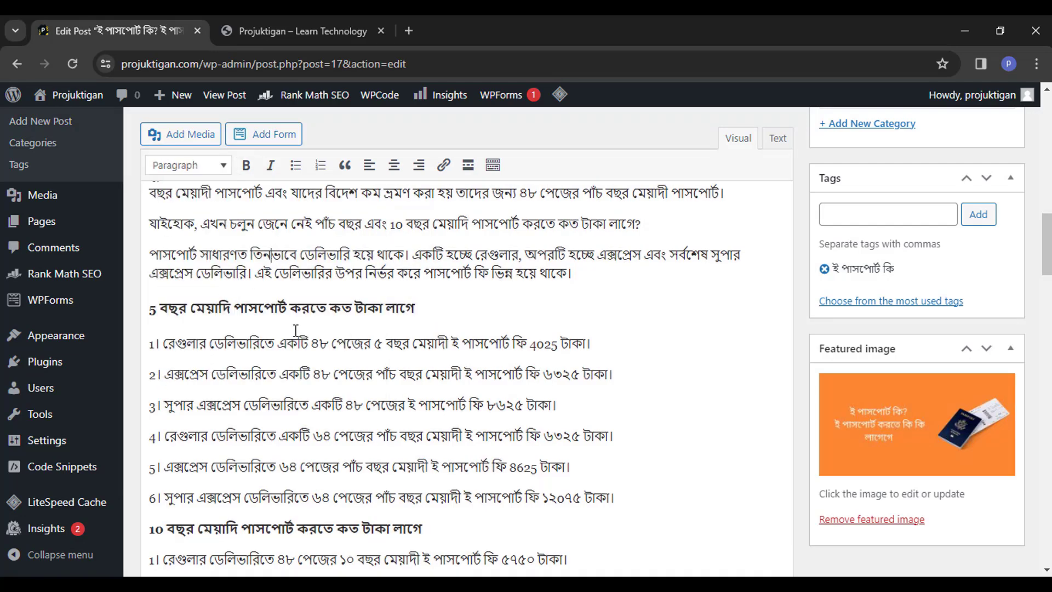
# Format the bold line "10 বছর মেয়াদি পাসপোর্ট করতে কত টাকা লাগে" as Heading 4.
pyautogui.scroll(-5, 307, 307)
pyautogui.moveTo(436, 298); pyautogui.dragTo(144, 297)
pyautogui.click(193, 165)
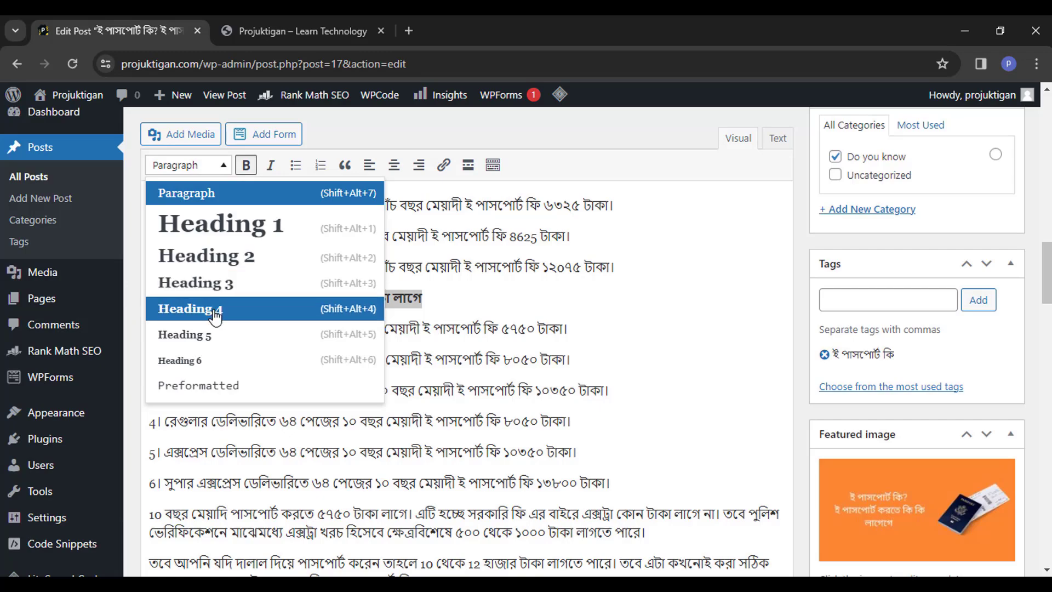
pyautogui.click(218, 308)
# Format the bold line "ই পাসপোর্টের টাকা জমা দেওয়ার নিয়ম" as Heading 4.
pyautogui.scroll(-7, 395, 282)
pyautogui.moveTo(395, 282); pyautogui.dragTo(310, 272)
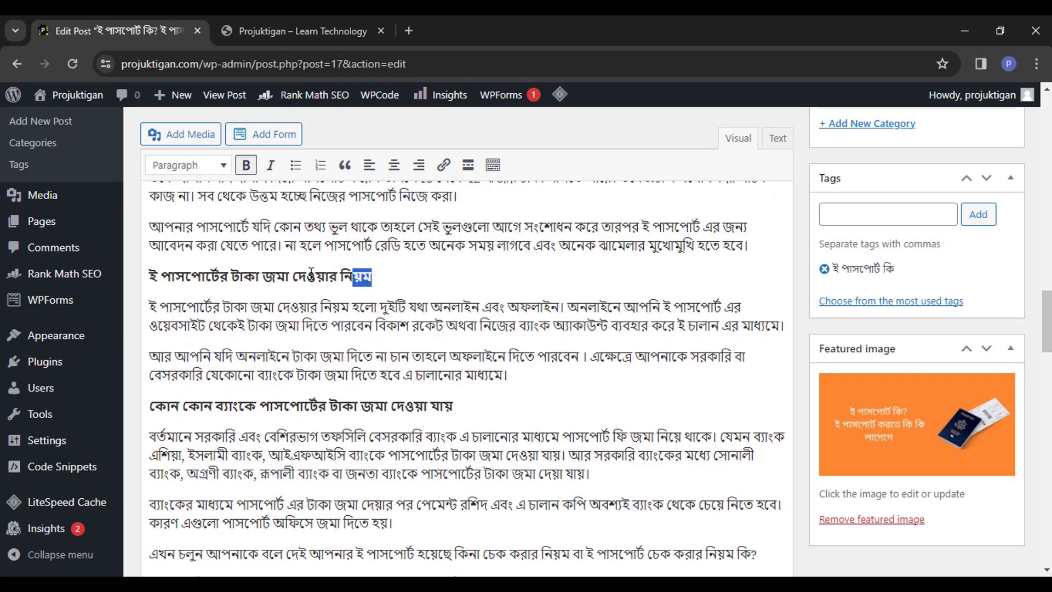
pyautogui.click(193, 166)
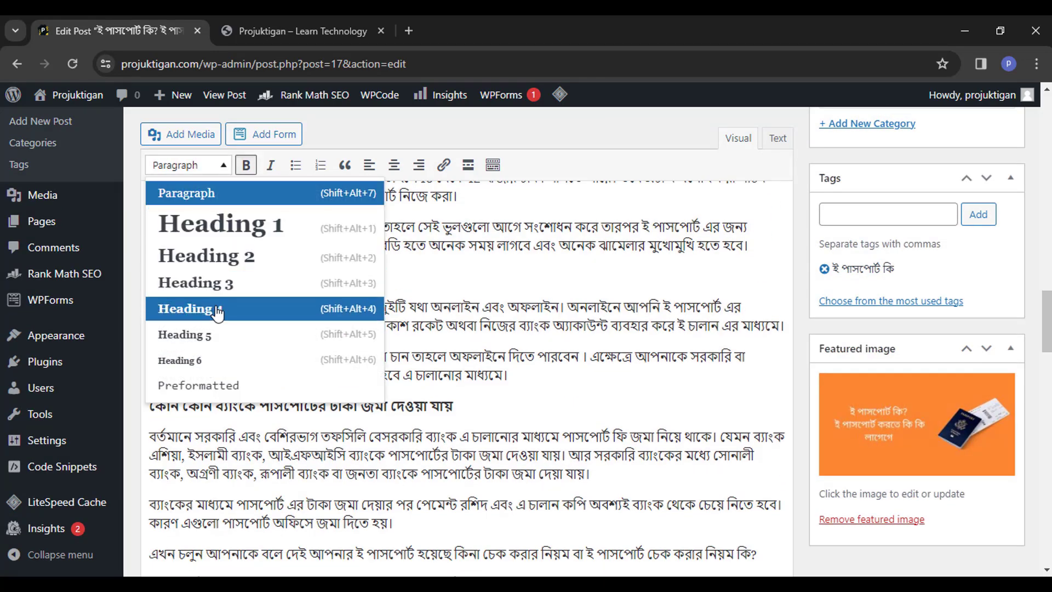
pyautogui.click(217, 307)
pyautogui.click(248, 308)
# Format the bold line "কোন কোন ব্যাংকে পাসপোর্টের টাকা জমা দেওয়া যায়" as Heading 4.
pyautogui.scroll(-1, 250, 314)
pyautogui.scroll(-3, 250, 314)
pyautogui.moveTo(481, 253); pyautogui.dragTo(150, 252)
pyautogui.click(192, 170)
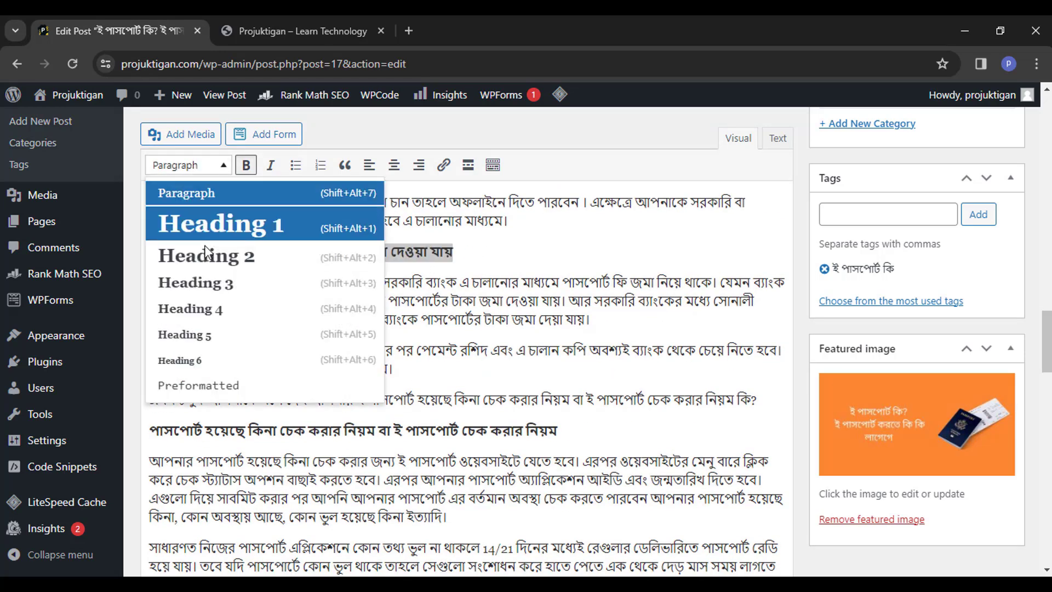
pyautogui.click(216, 310)
pyautogui.click(260, 317)
# Format the bold line "পাসপোর্ট হয়েছে কিনা চেক করার নিয়ম বা ই পাসপোর্ট চেক করার নিয়ম" as Heading 4.
pyautogui.scroll(-2, 260, 316)
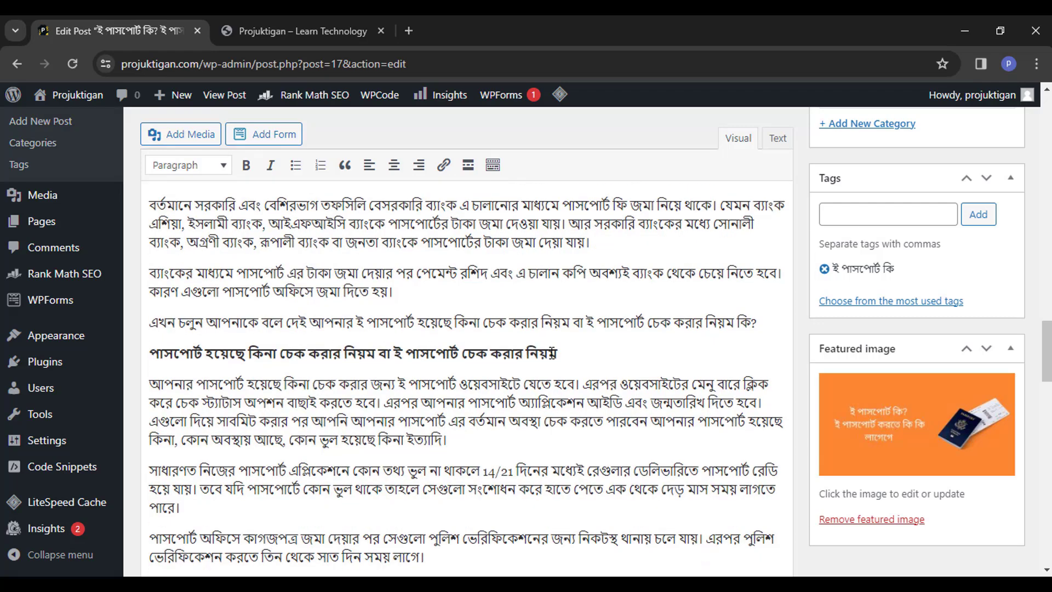
pyautogui.moveTo(557, 353); pyautogui.dragTo(167, 344)
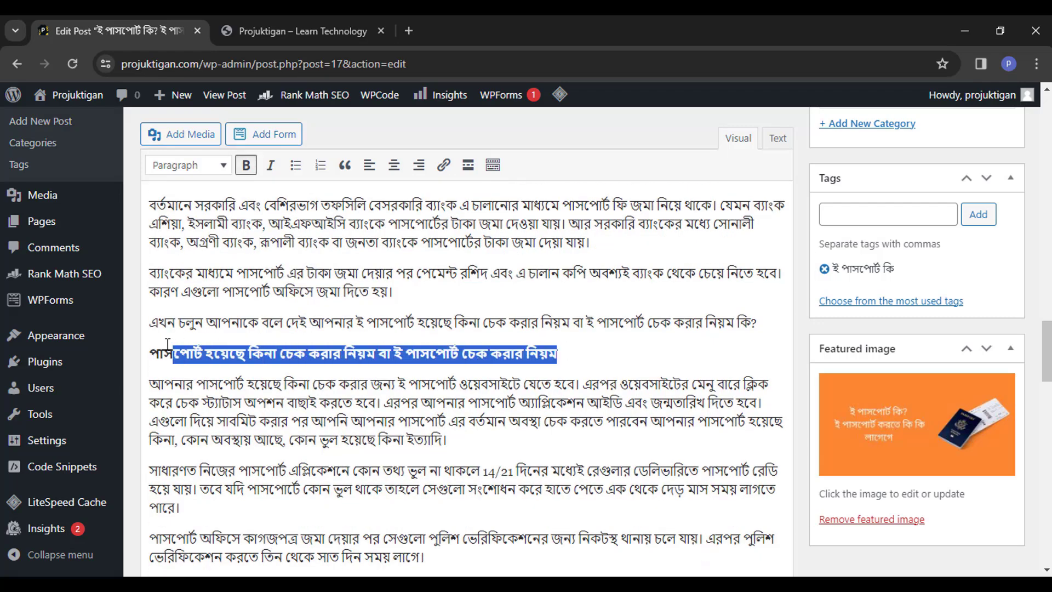
pyautogui.click(206, 166)
pyautogui.click(219, 310)
pyautogui.click(262, 285)
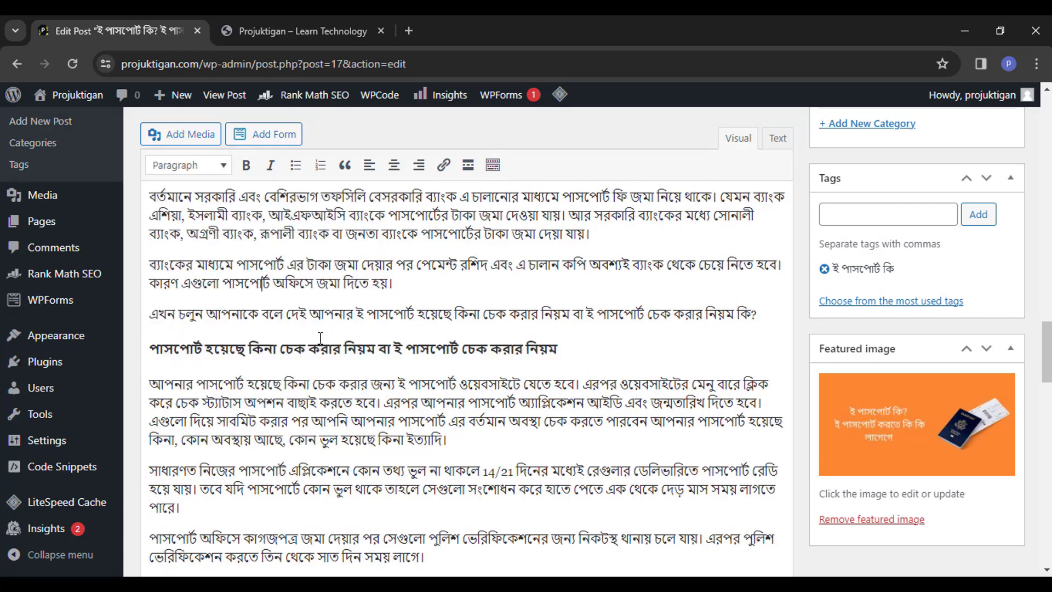
# Look through the post to its end and back over the formatted subheadings.
pyautogui.scroll(-8, 320, 338)
pyautogui.scroll(-5, 339, 365)
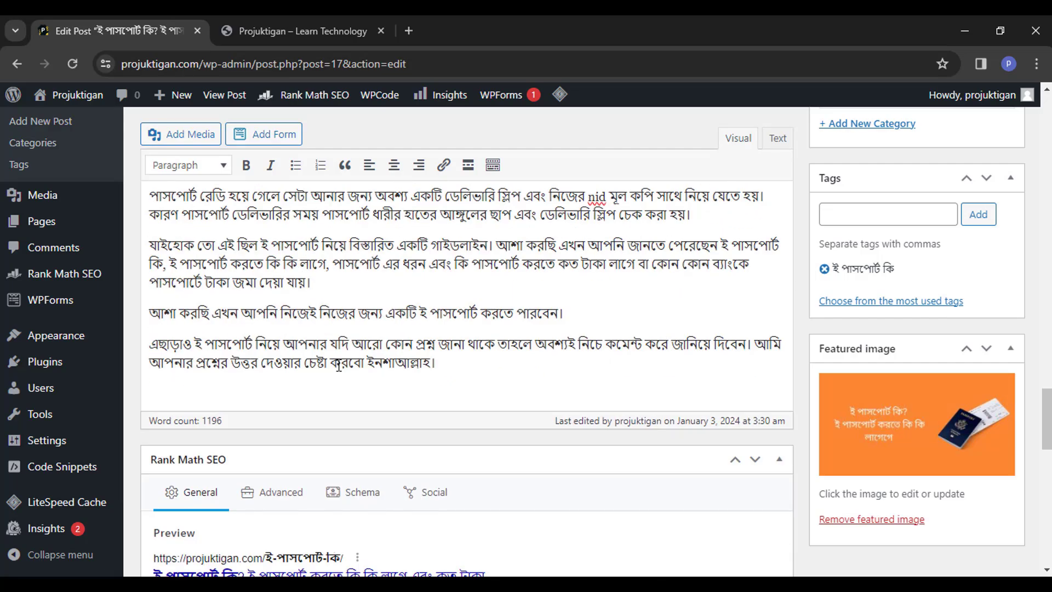
pyautogui.scroll(8, 339, 365)
pyautogui.scroll(3, 338, 364)
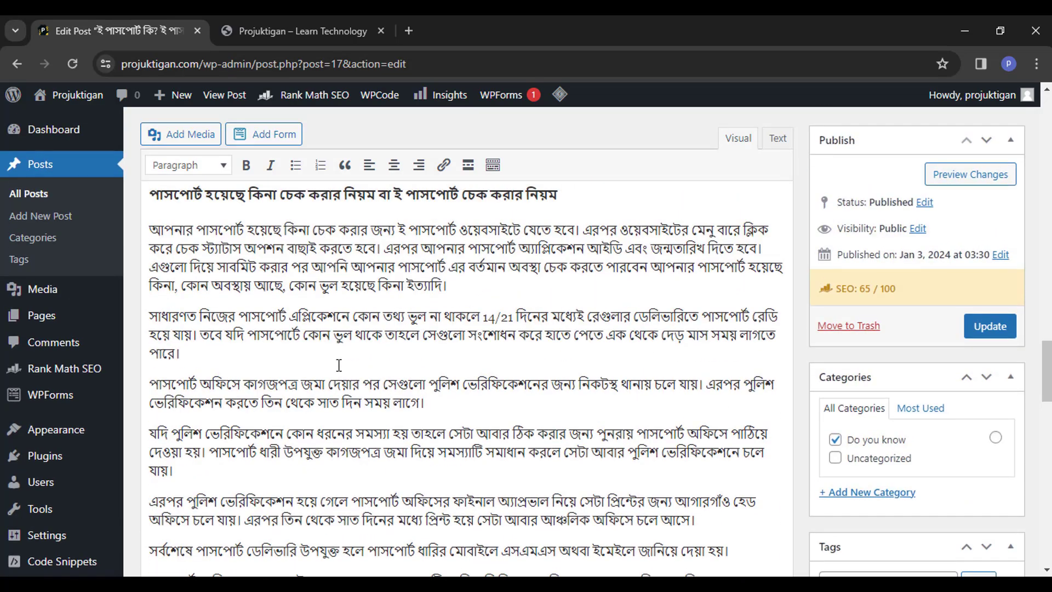
pyautogui.scroll(6, 337, 301)
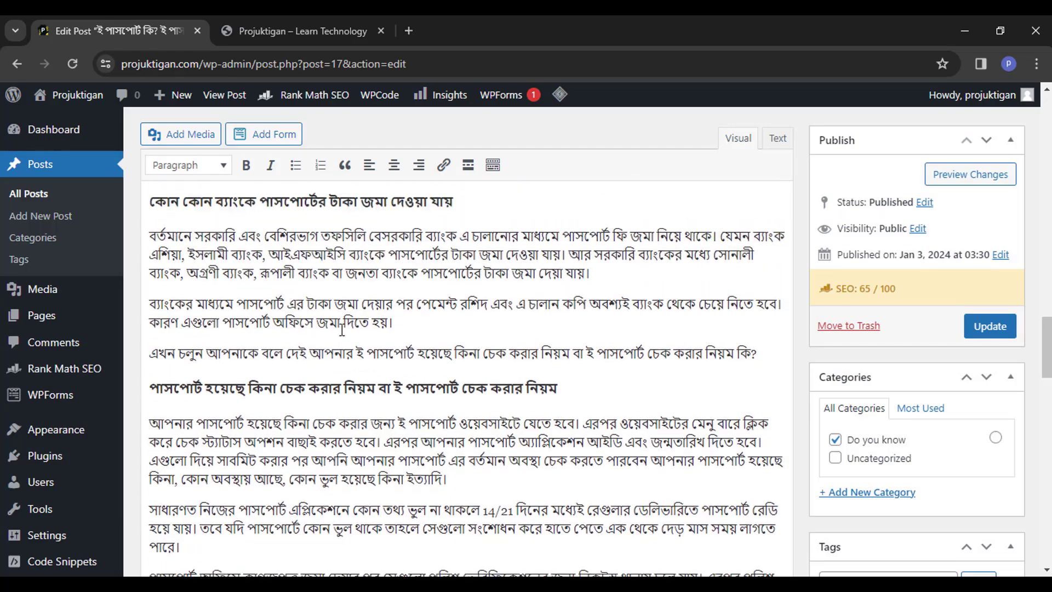
pyautogui.scroll(10, 340, 331)
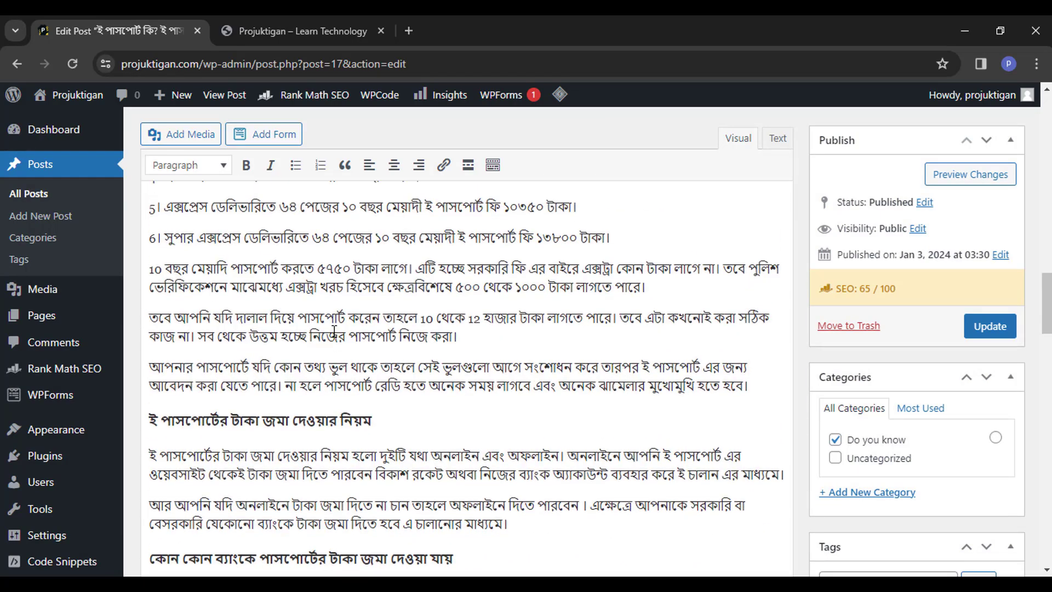
# Examine the subheading "ই পাসপোর্টের টাকা জমা দেওয়ার নিয়ম" and how the paragraph beneath it uses its wording.
pyautogui.scroll(-7, 306, 317)
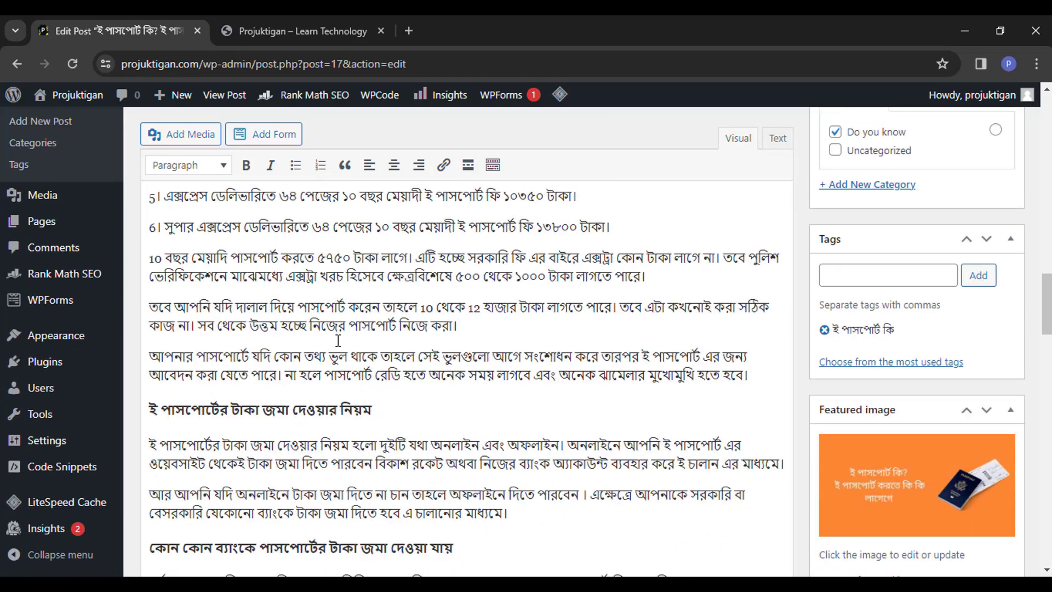
pyautogui.moveTo(386, 334); pyautogui.dragTo(148, 340)
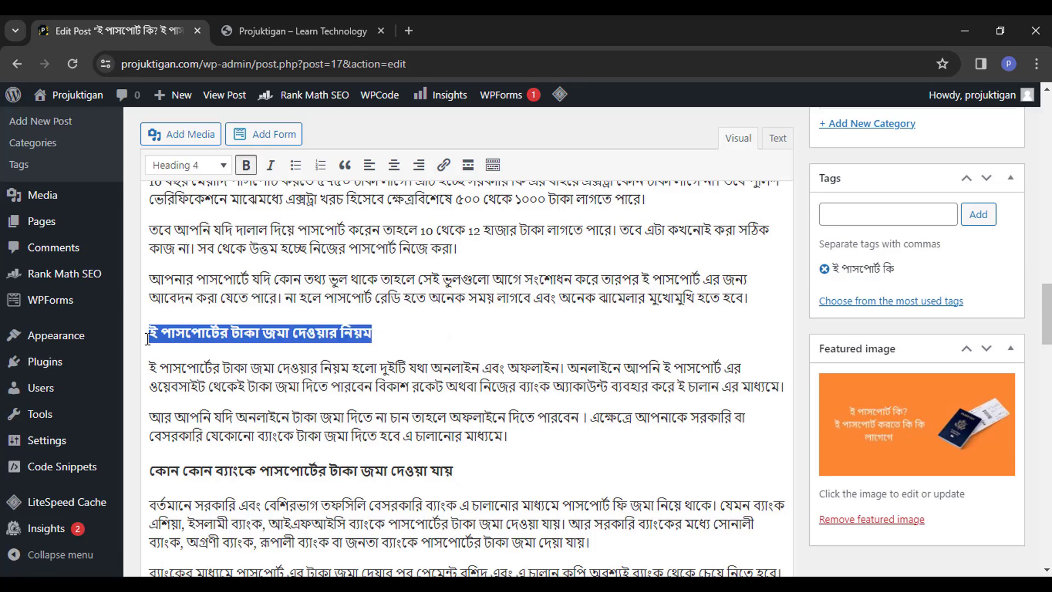
pyautogui.click(198, 331)
pyautogui.moveTo(387, 334); pyautogui.dragTo(149, 331)
pyautogui.click(199, 332)
pyautogui.moveTo(387, 332); pyautogui.dragTo(141, 335)
pyautogui.click(218, 334)
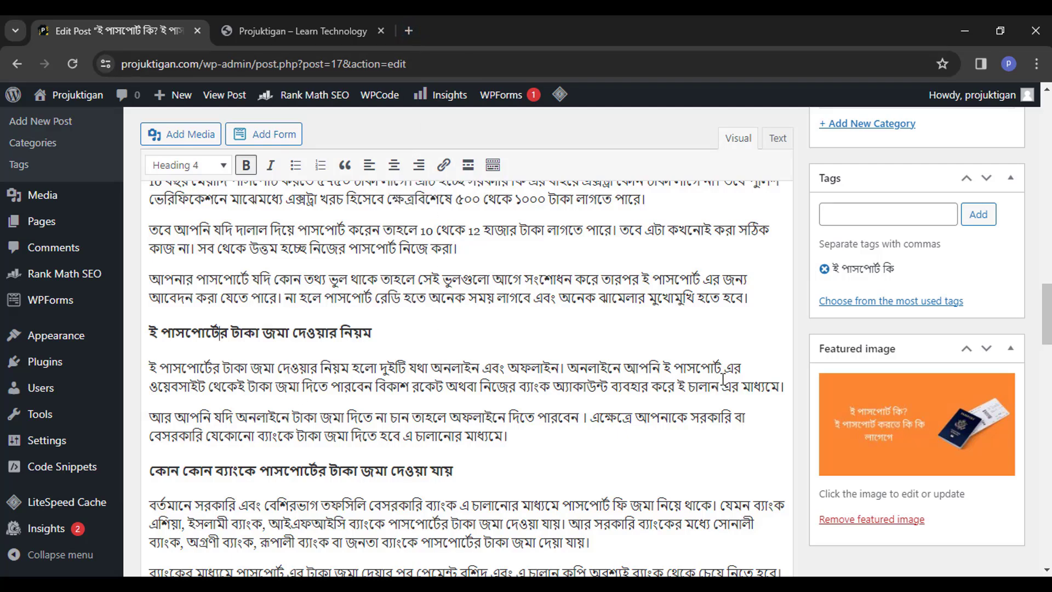
pyautogui.click(635, 389)
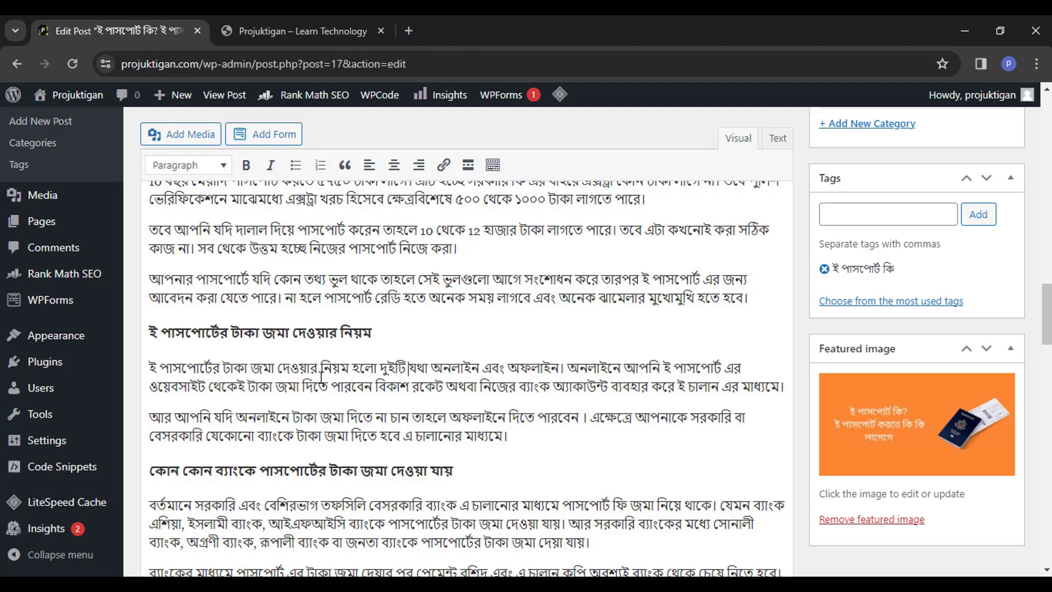
pyautogui.moveTo(221, 363); pyautogui.dragTo(360, 389)
pyautogui.click(361, 389)
# Examine the subheading on which banks accept passport fees and the passport status section that follows.
pyautogui.scroll(-2, 448, 453)
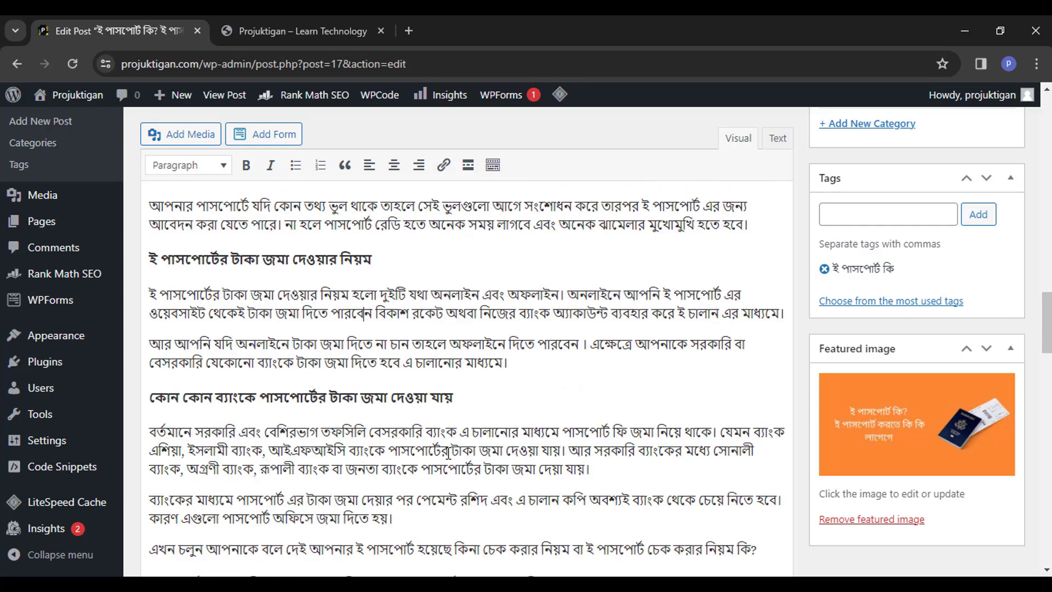
pyautogui.click(362, 397)
pyautogui.moveTo(495, 389); pyautogui.dragTo(216, 396)
pyautogui.click(216, 395)
pyautogui.scroll(-6, 317, 418)
pyautogui.scroll(-3, 316, 418)
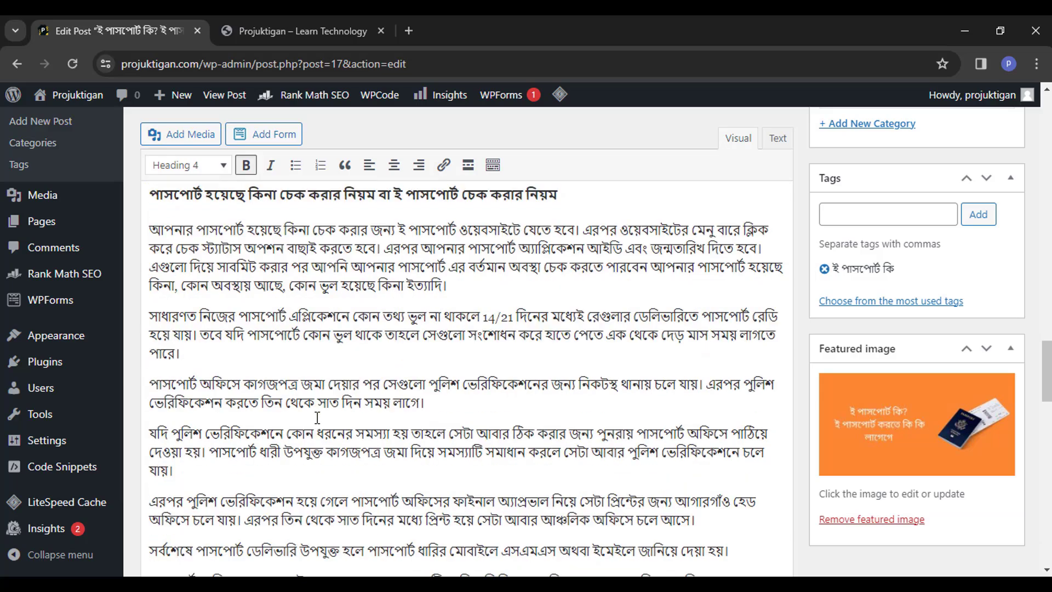
pyautogui.scroll(4, 317, 340)
# Examine the Additional checks on keyword density, URL length and external links, and return to the post's closing paragraphs.
pyautogui.scroll(-15, 315, 370)
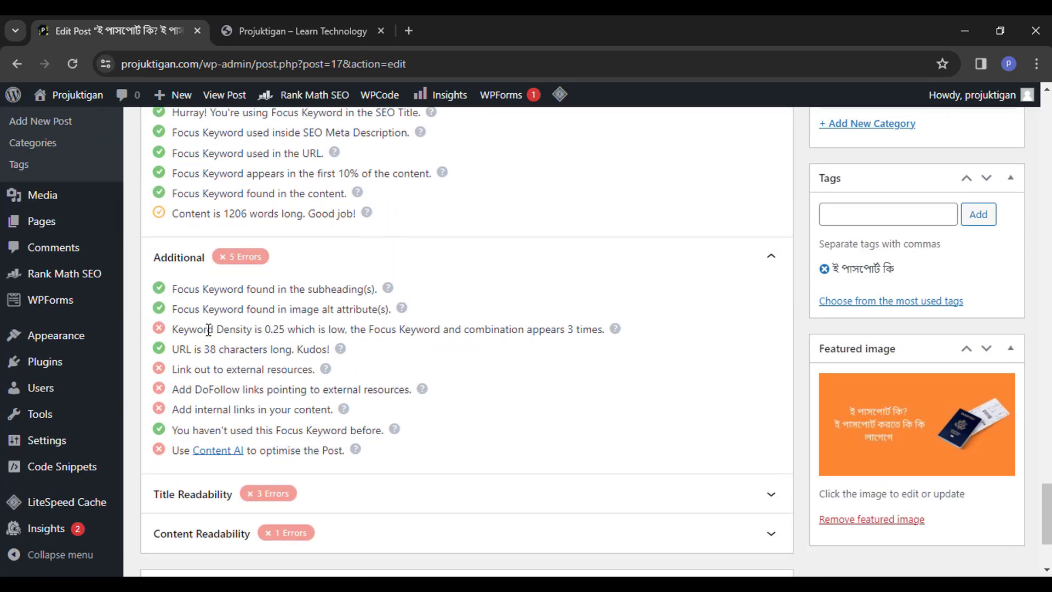
pyautogui.moveTo(216, 329); pyautogui.dragTo(599, 333)
pyautogui.click(319, 334)
pyautogui.click(554, 334)
pyautogui.click(373, 333)
pyautogui.moveTo(204, 349); pyautogui.dragTo(290, 351)
pyautogui.click(283, 354)
pyautogui.moveTo(185, 369); pyautogui.dragTo(277, 370)
pyautogui.click(285, 374)
pyautogui.scroll(3, 296, 387)
pyautogui.scroll(8, 296, 387)
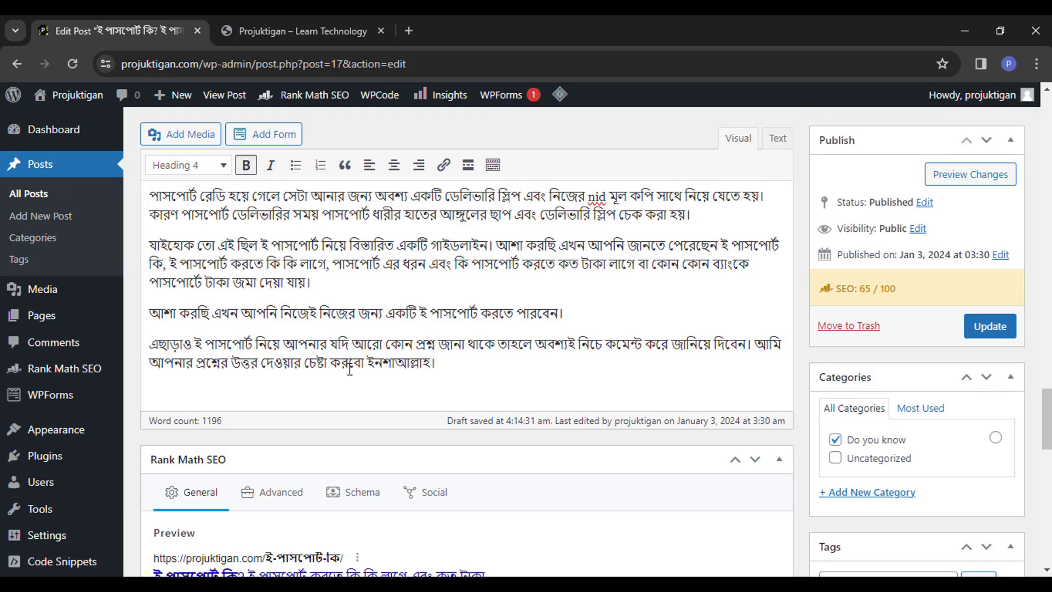
# Switch to Notesnook and open the note titled "common part".
pyautogui.scroll(-2, 358, 377)
pyautogui.scroll(-1, 355, 370)
pyautogui.scroll(5, 356, 375)
pyautogui.hotkey('alt', 'Tab')
pyautogui.scroll(-3, 138, 407)
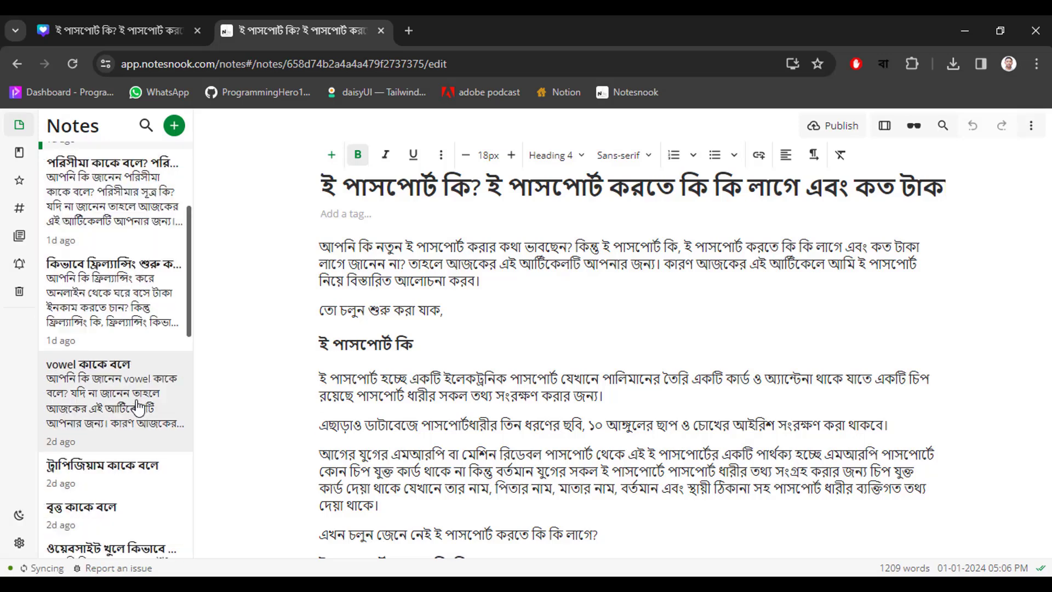
pyautogui.scroll(-5, 139, 407)
pyautogui.scroll(3, 132, 394)
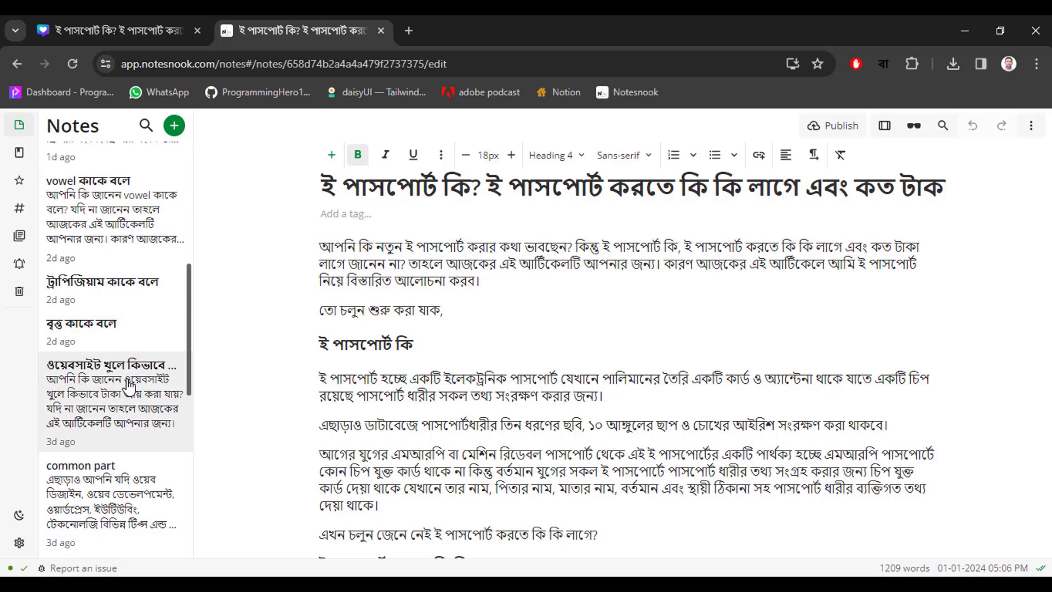
pyautogui.scroll(-3, 128, 386)
pyautogui.click(117, 361)
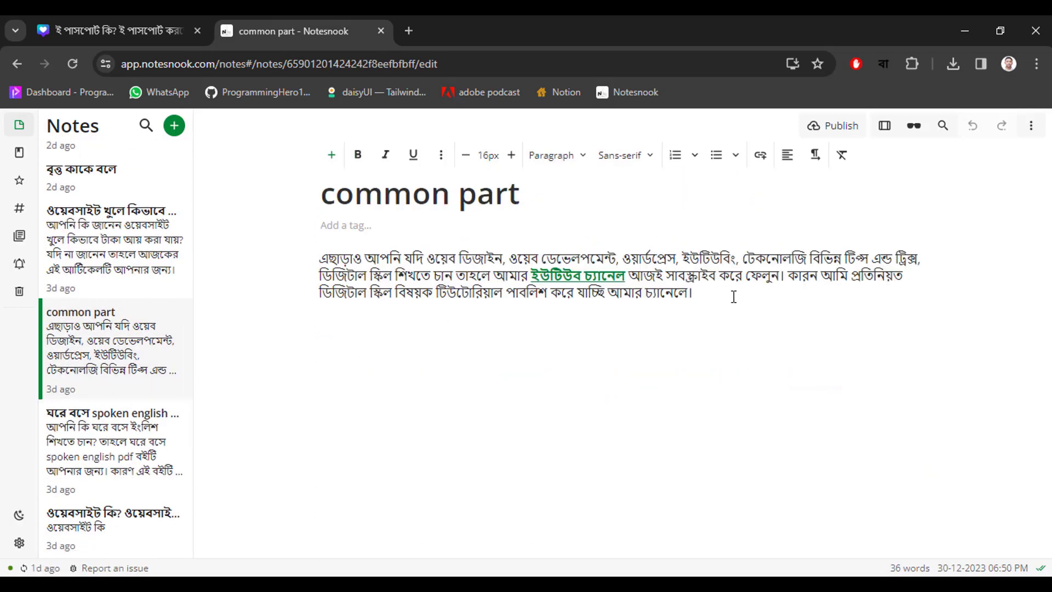
# Copy the note's entire paragraph about the YouTube channel and return to the WordPress post editor.
pyautogui.moveTo(734, 296); pyautogui.dragTo(303, 258)
pyautogui.click(361, 266)
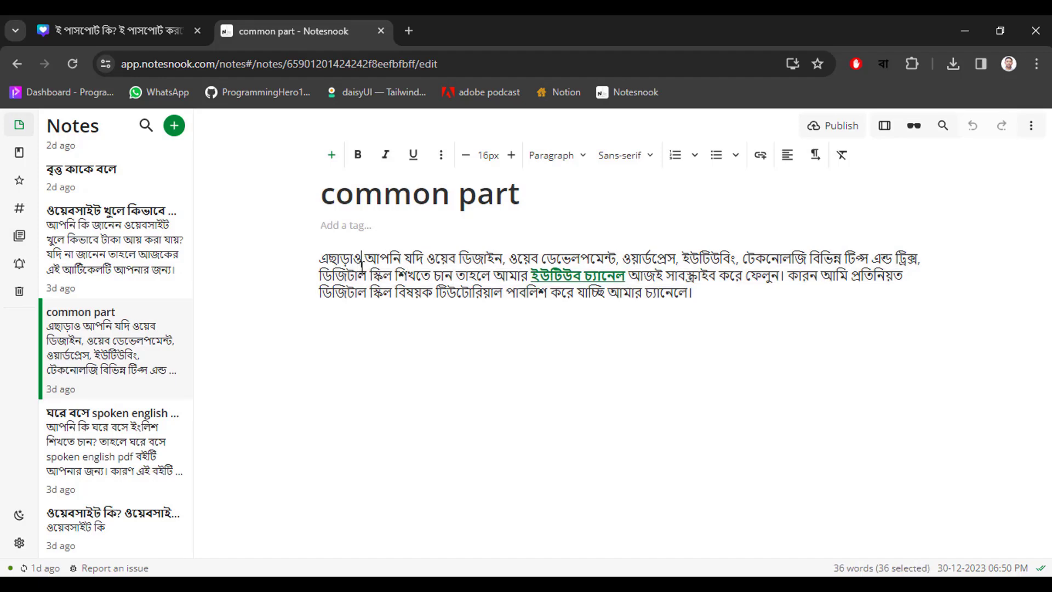
pyautogui.hotkey('ctrl', 'a')
pyautogui.click(398, 274)
pyautogui.click(290, 584)
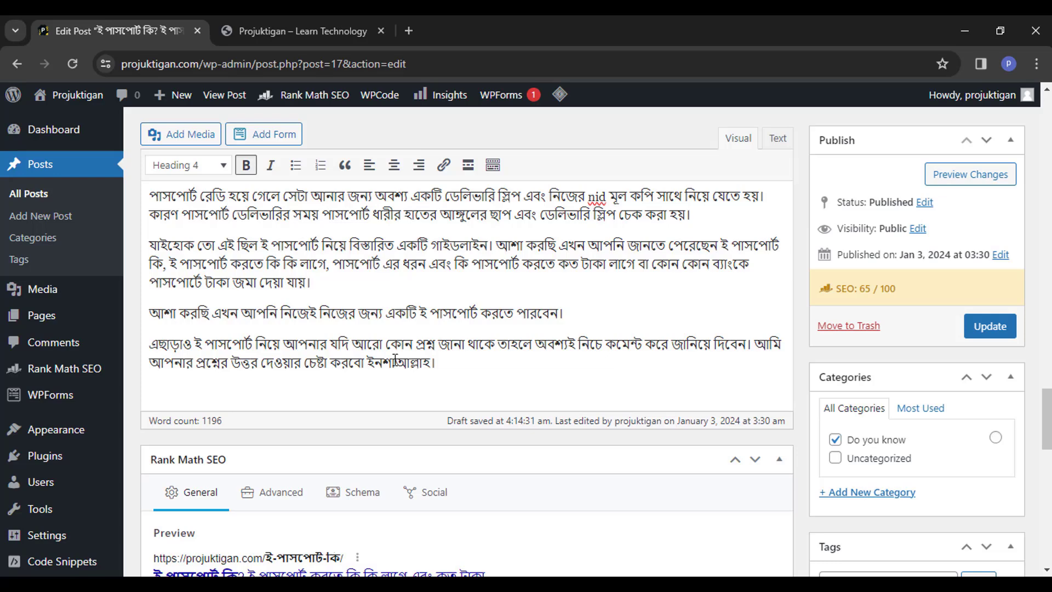
# Add the copied YouTube channel paragraph as the post's new last paragraph, without an empty line after it.
pyautogui.click(460, 357)
pyautogui.press('Return')
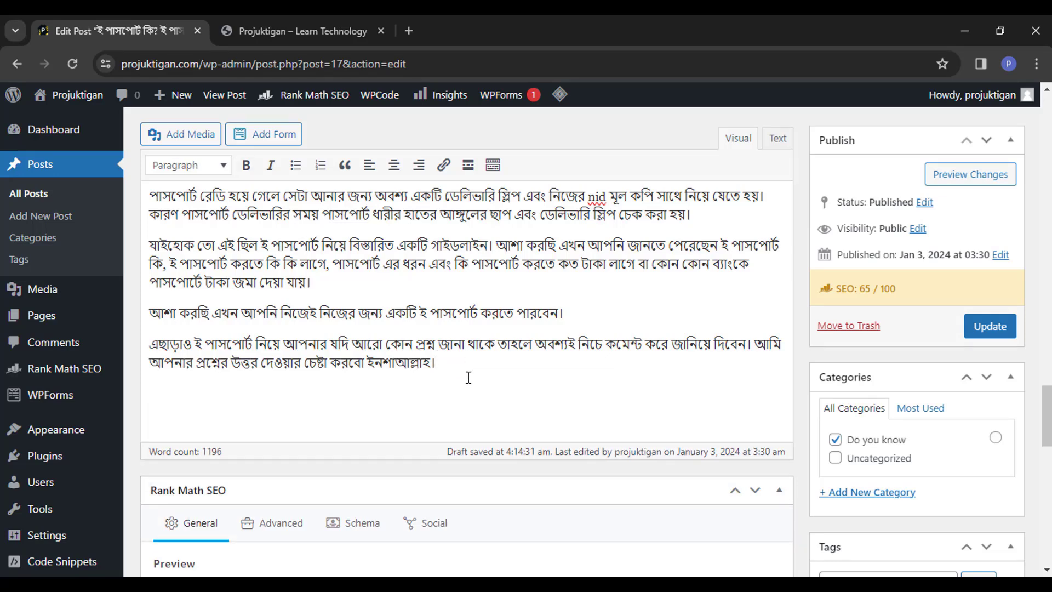
pyautogui.hotkey('ctrl', 'v')
pyautogui.press('BackSpace')
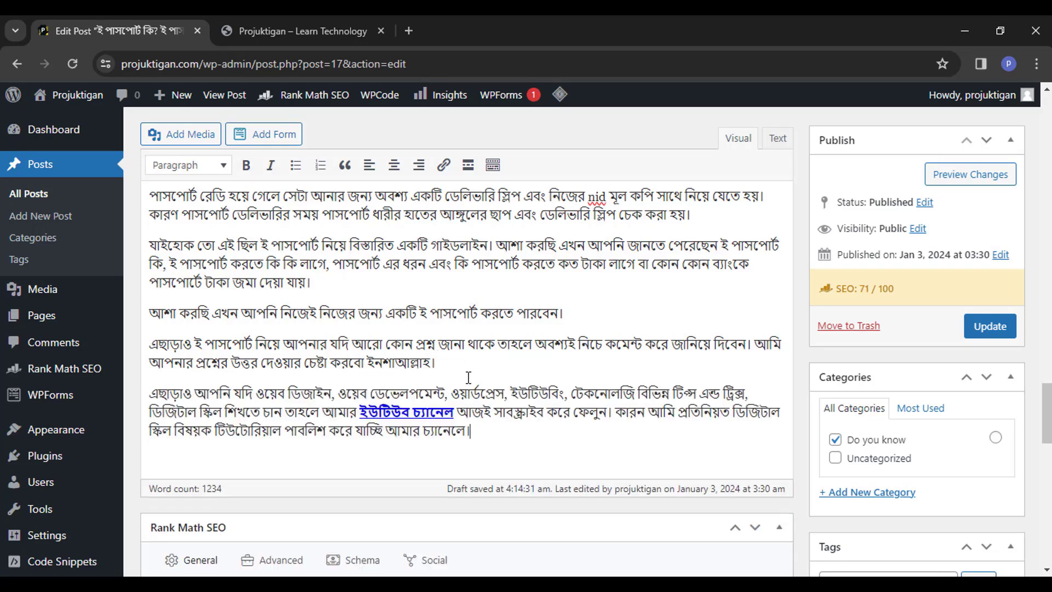
# Review the link settings of "ইউটিউব চ্যানেল" in the new paragraph and save them as they are.
pyautogui.click(415, 413)
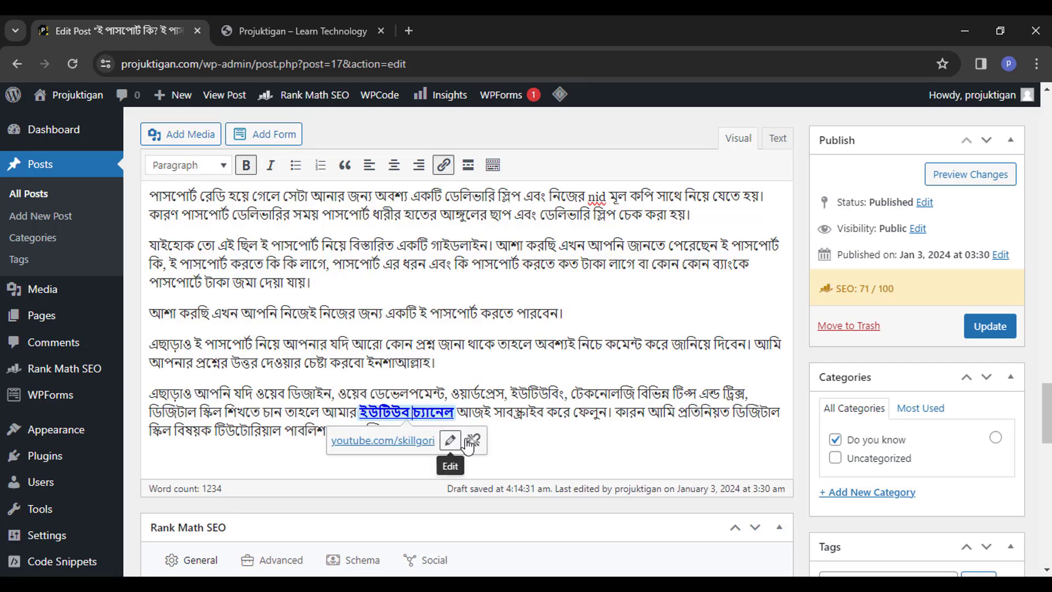
pyautogui.click(450, 438)
pyautogui.click(534, 441)
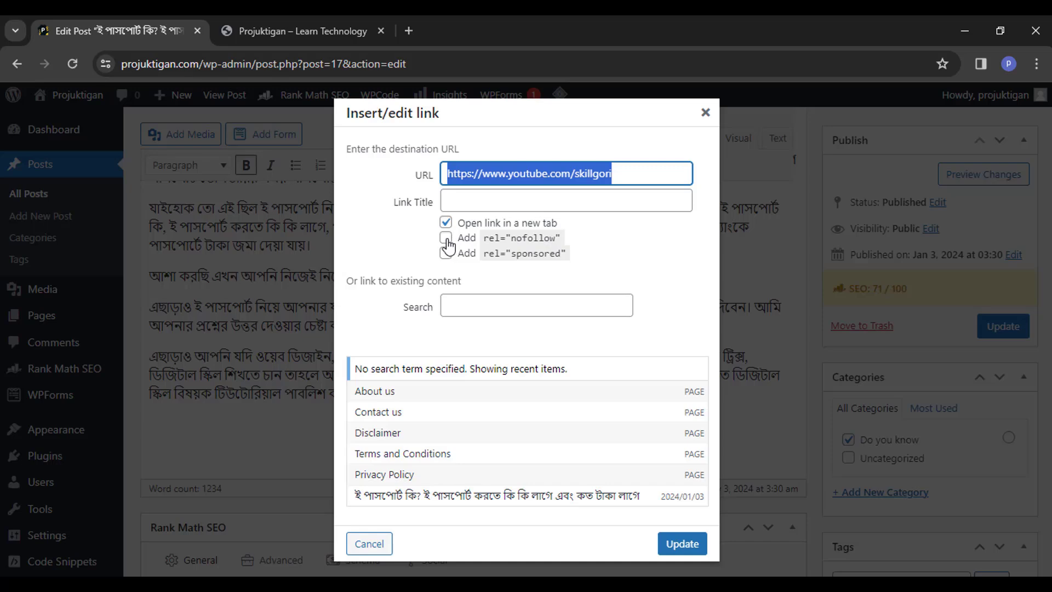
pyautogui.click(672, 548)
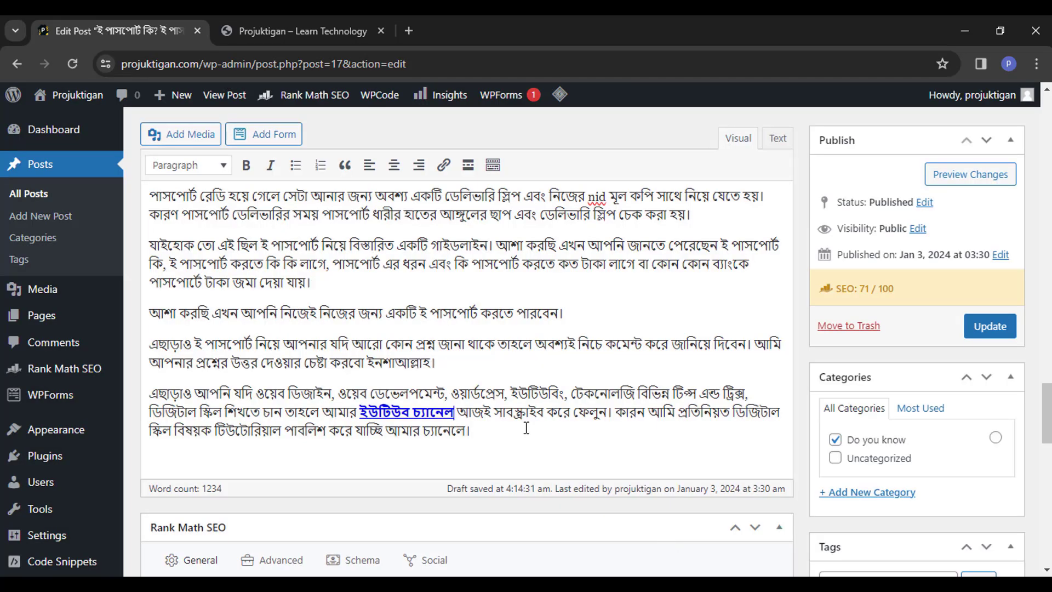
# Examine the Additional checks on external resources and DoFollow links, and return to the post's last paragraph.
pyautogui.scroll(-12, 344, 421)
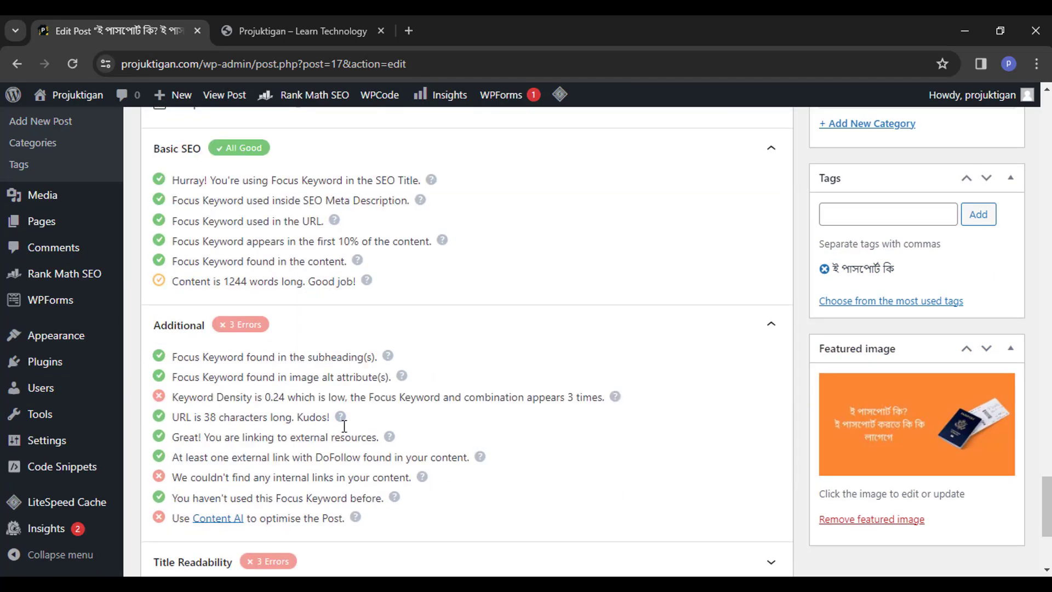
pyautogui.moveTo(226, 439); pyautogui.dragTo(348, 438)
pyautogui.click(275, 455)
pyautogui.moveTo(202, 458); pyautogui.dragTo(386, 457)
pyautogui.click(325, 458)
pyautogui.click(386, 458)
pyautogui.scroll(3, 418, 419)
pyautogui.scroll(5, 419, 427)
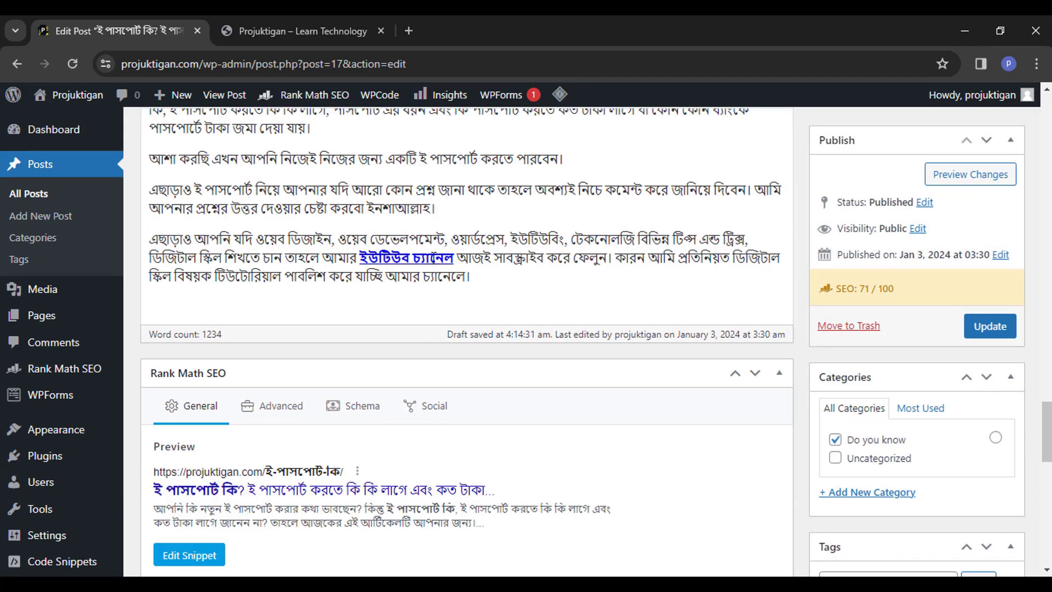
# Try the rel="nofollow" option on the "ইউটিউব চ্যানেল" link, turn it back off and save the link.
pyautogui.click(430, 257)
pyautogui.click(452, 286)
pyautogui.click(541, 286)
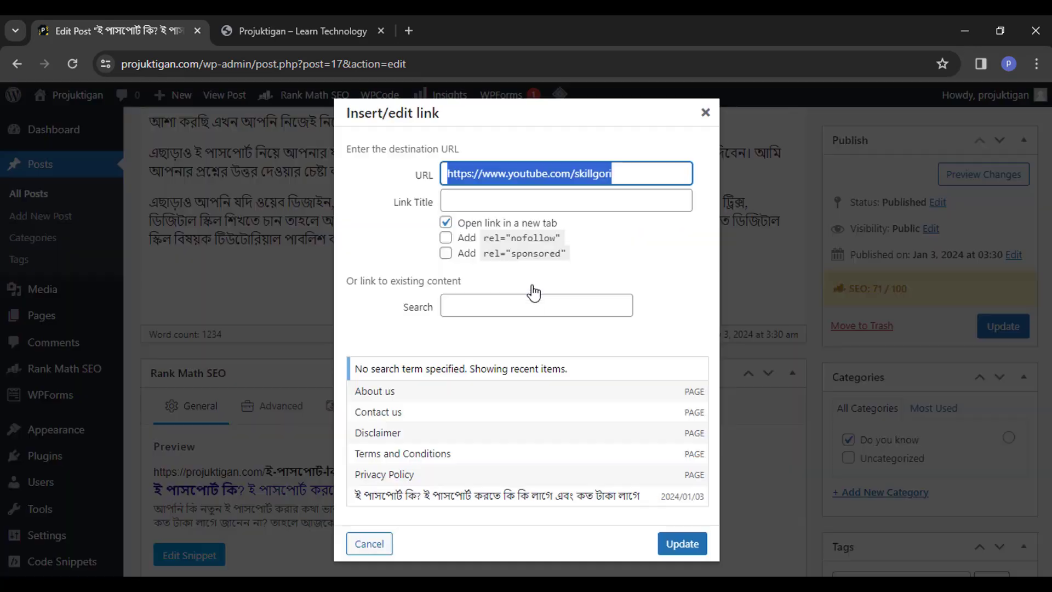
pyautogui.click(445, 238)
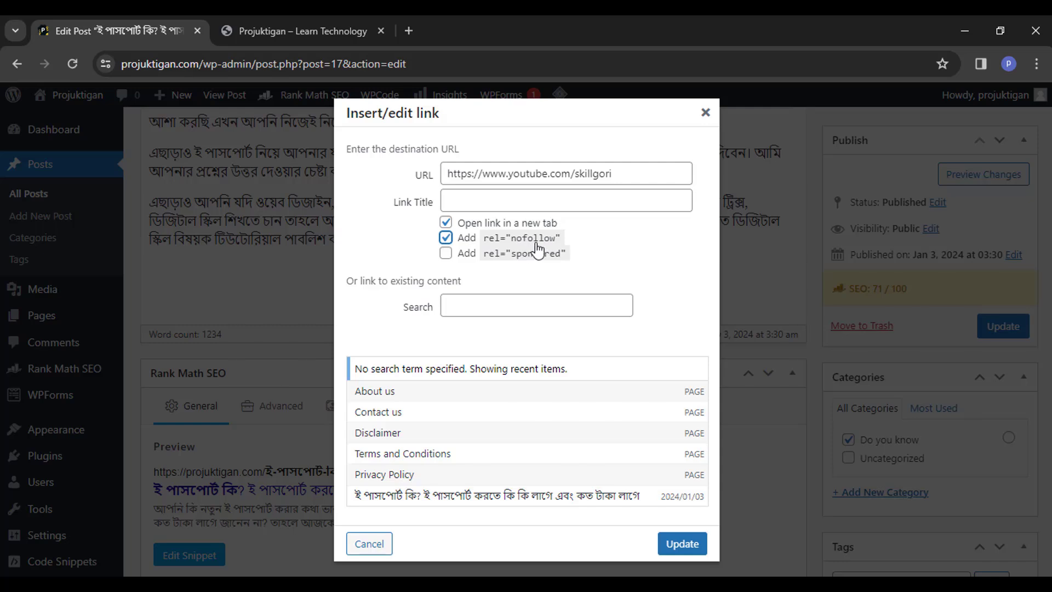
pyautogui.click(445, 239)
pyautogui.click(682, 544)
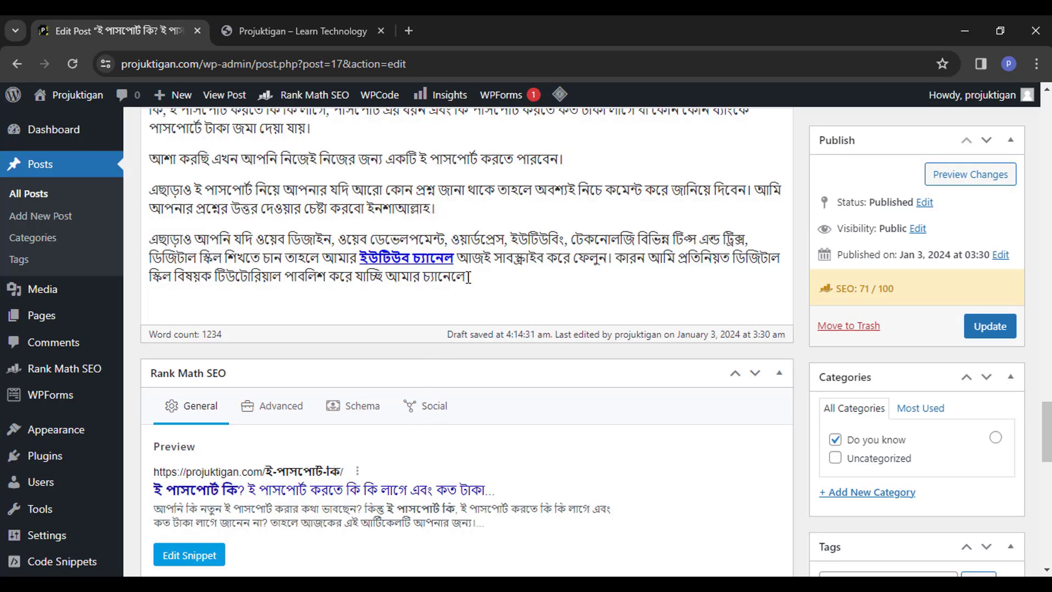
# Examine the Additional checks on internal links, earlier focus keyword use and keyword density, and look over the Basic SEO checks.
pyautogui.scroll(-10, 463, 318)
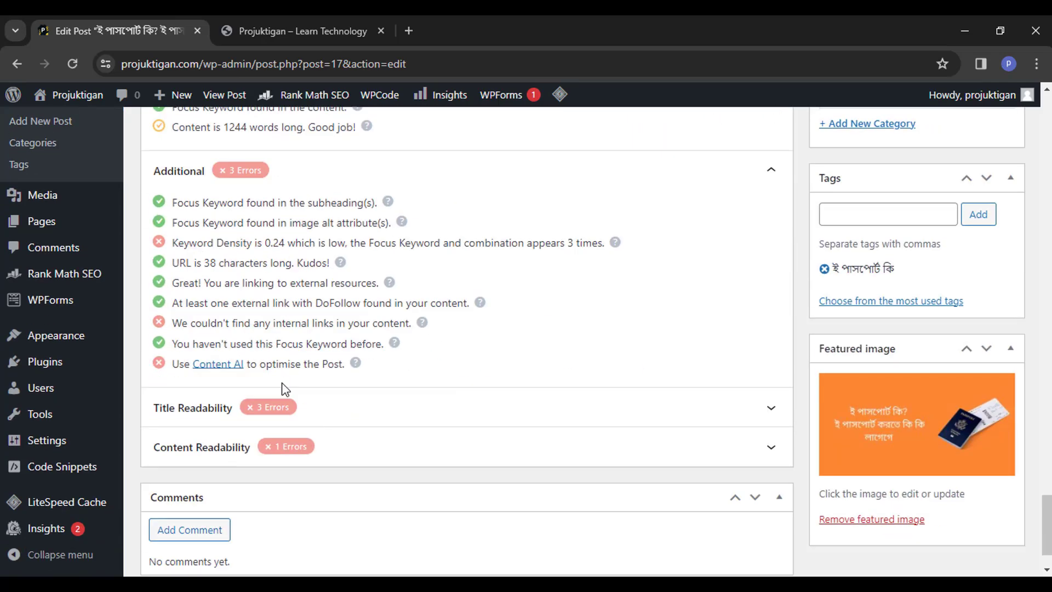
pyautogui.moveTo(204, 321); pyautogui.dragTo(349, 327)
pyautogui.click(323, 328)
pyautogui.moveTo(195, 344); pyautogui.dragTo(293, 343)
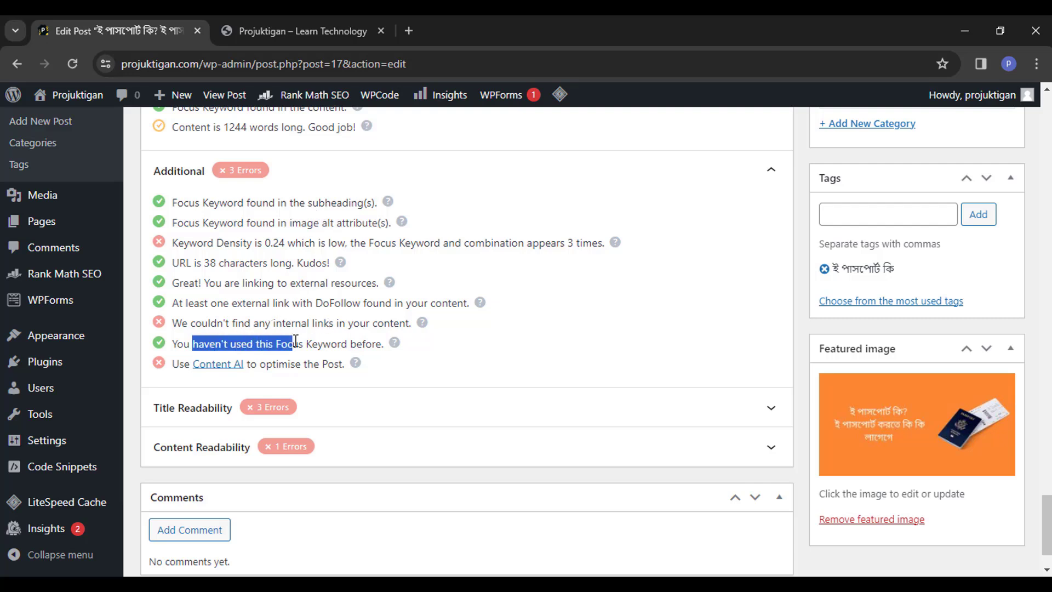
pyautogui.click(253, 344)
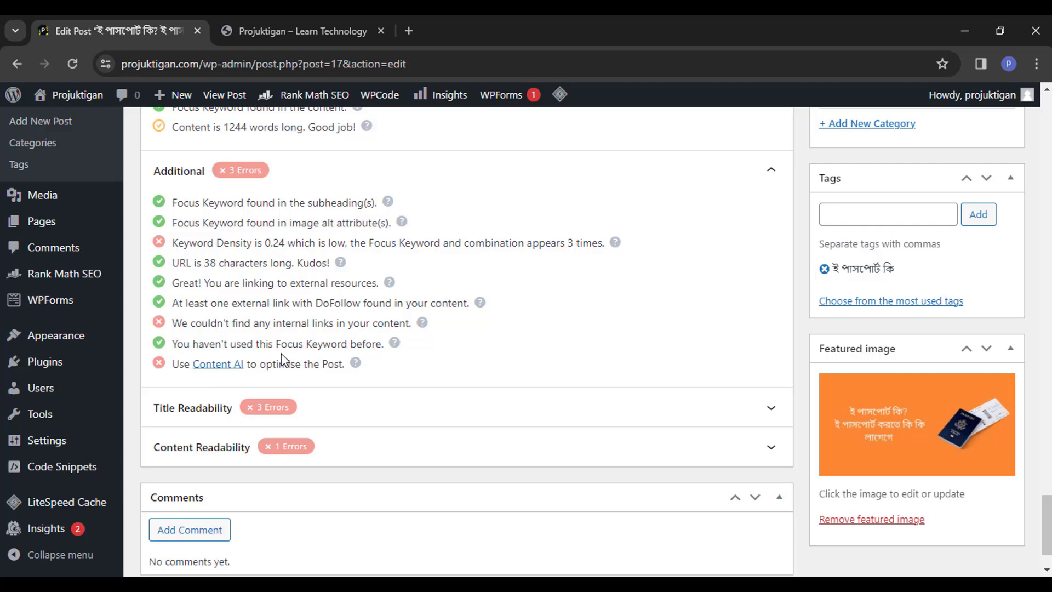
pyautogui.scroll(1, 231, 335)
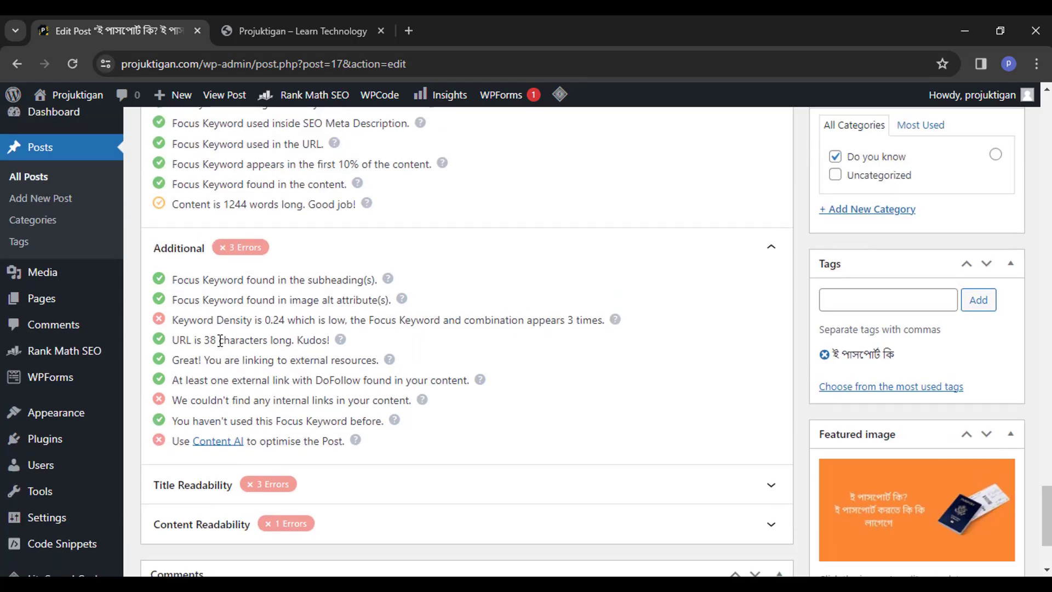
pyautogui.moveTo(220, 319); pyautogui.dragTo(296, 320)
pyautogui.click(275, 323)
pyautogui.scroll(-1, 433, 357)
pyautogui.scroll(-2, 433, 357)
pyautogui.scroll(4, 433, 358)
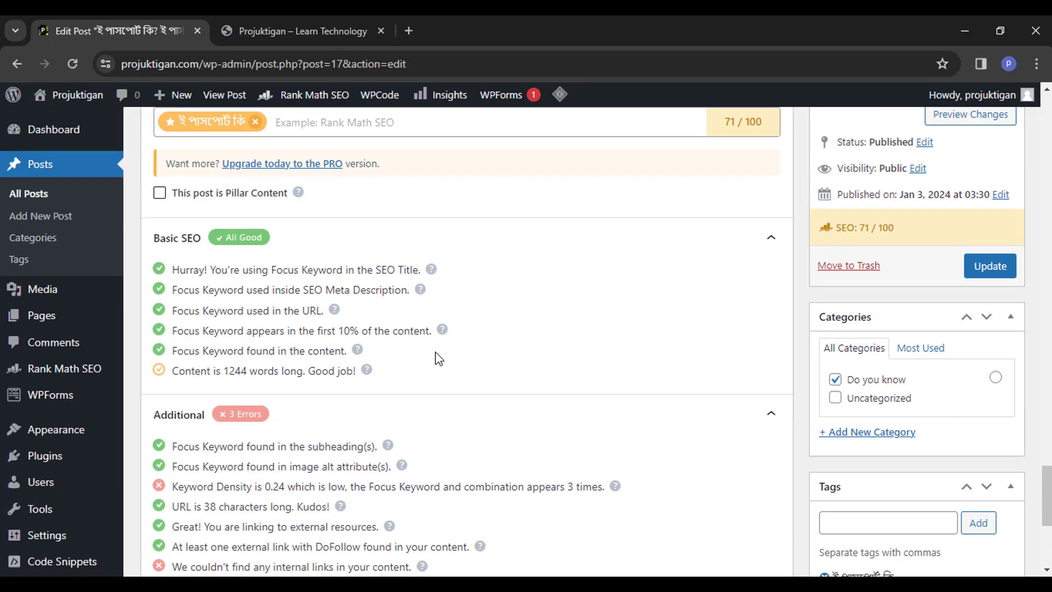
# Examine the Title Readability and Content Readability checks, collapsing each section after reading it.
pyautogui.scroll(-4, 433, 357)
pyautogui.click(364, 342)
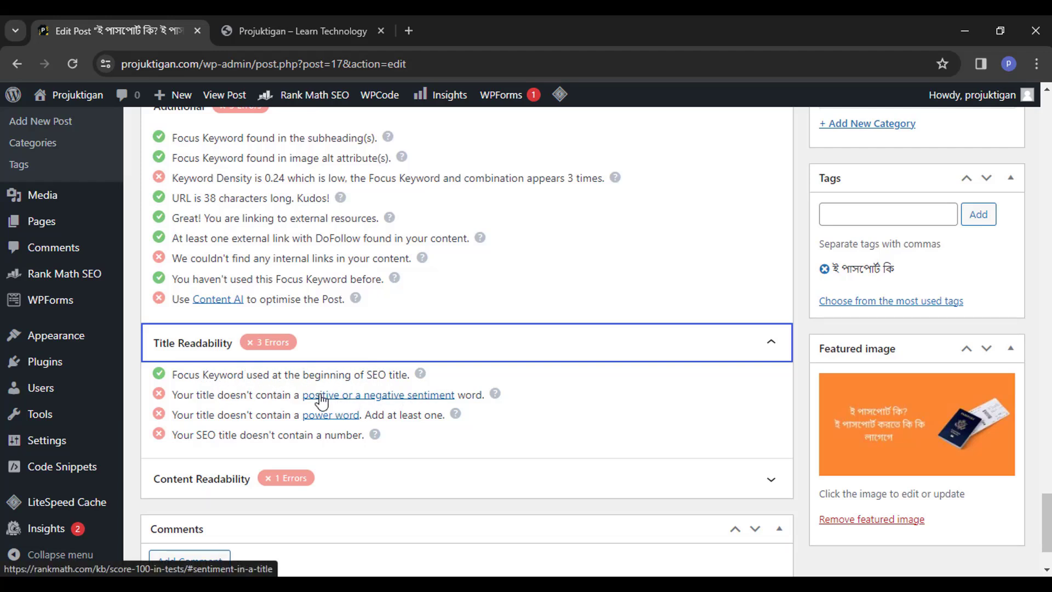
pyautogui.click(311, 349)
pyautogui.click(330, 395)
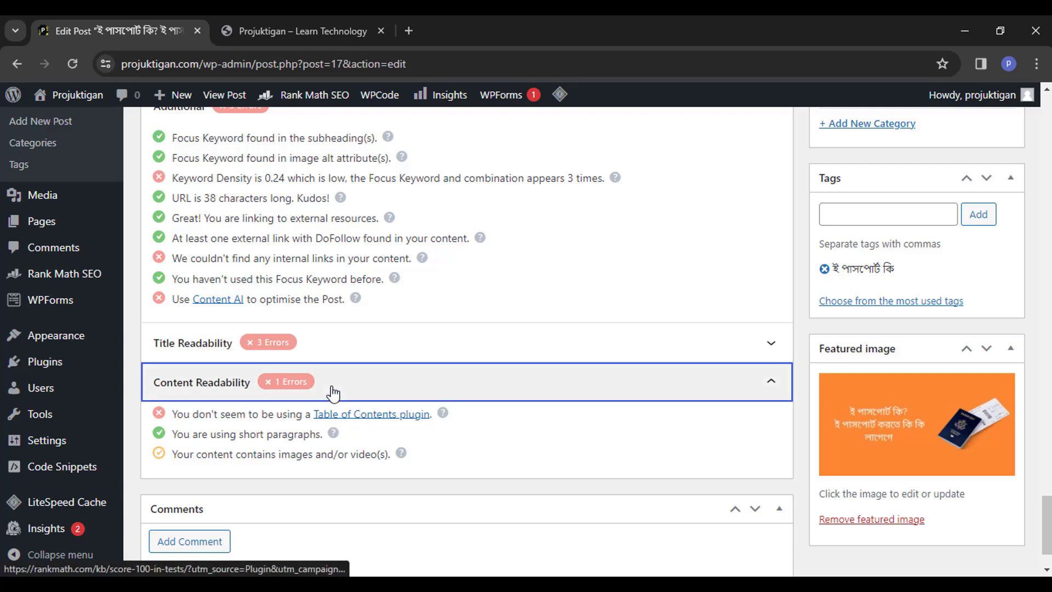
pyautogui.moveTo(240, 455); pyautogui.dragTo(331, 455)
pyautogui.click(329, 455)
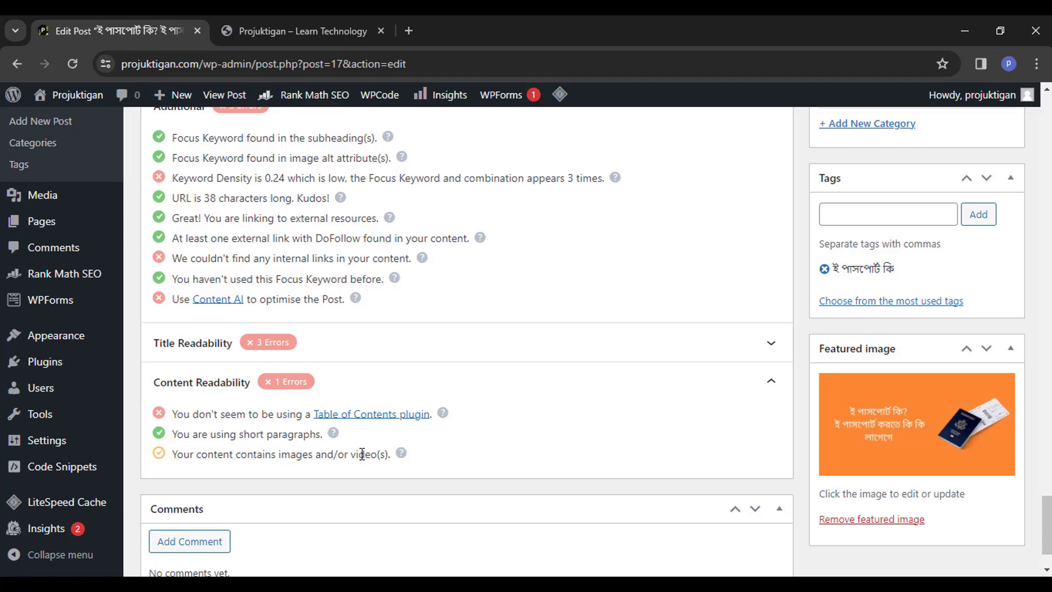
pyautogui.click(328, 393)
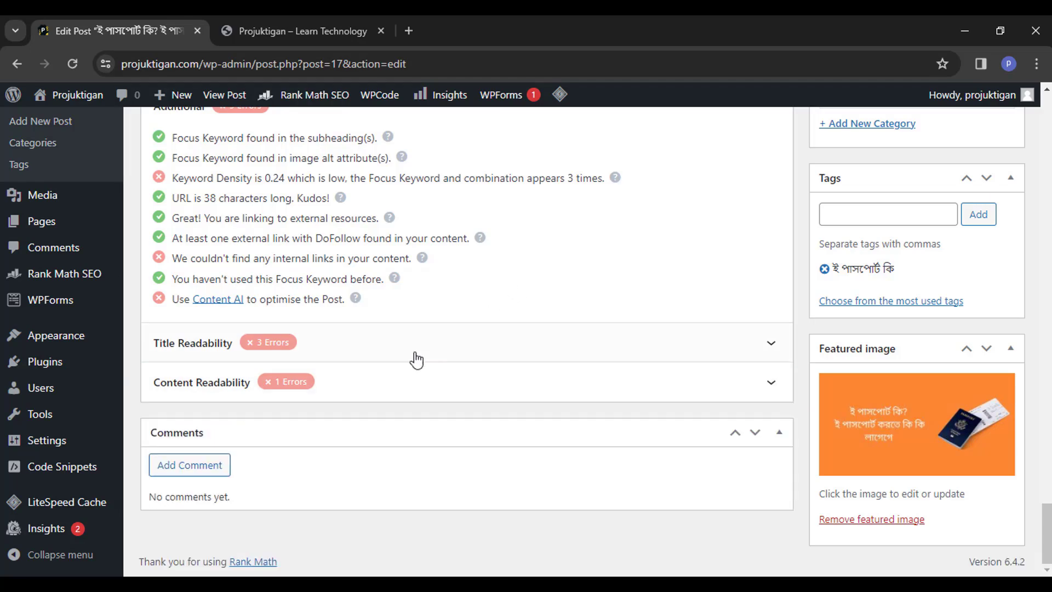
# Look through the post from its beginning to the passport status section and back to the fee payment subheadings.
pyautogui.scroll(20, 417, 360)
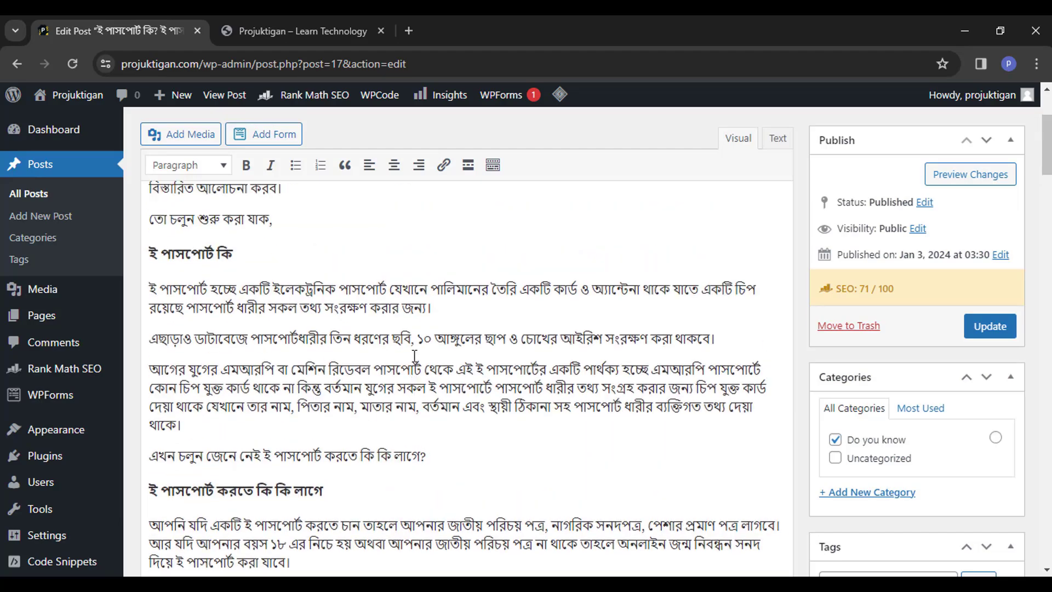
pyautogui.scroll(5, 415, 356)
pyautogui.scroll(-15, 406, 367)
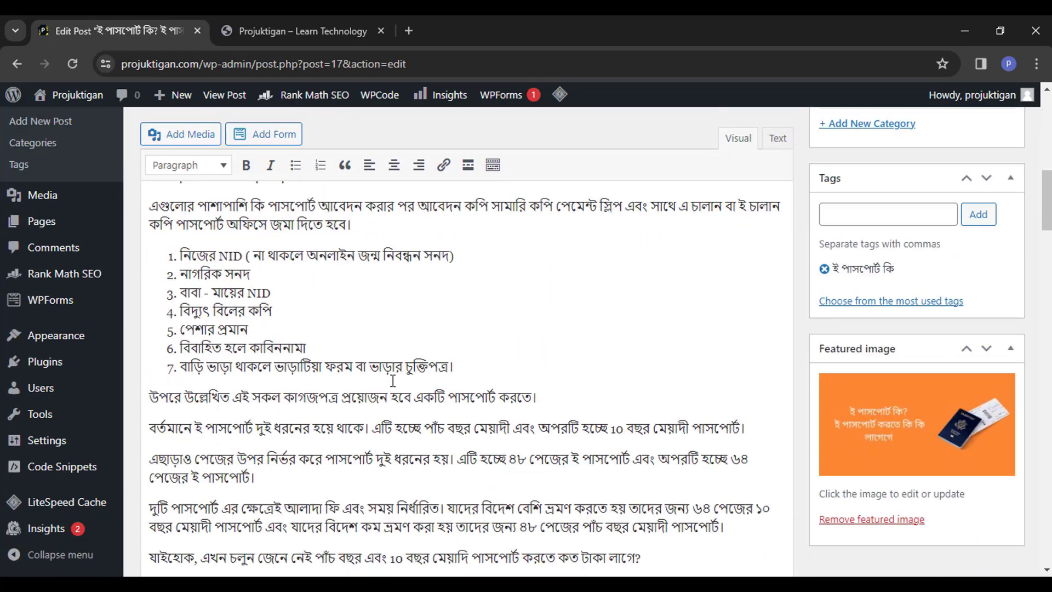
pyautogui.scroll(-15, 392, 380)
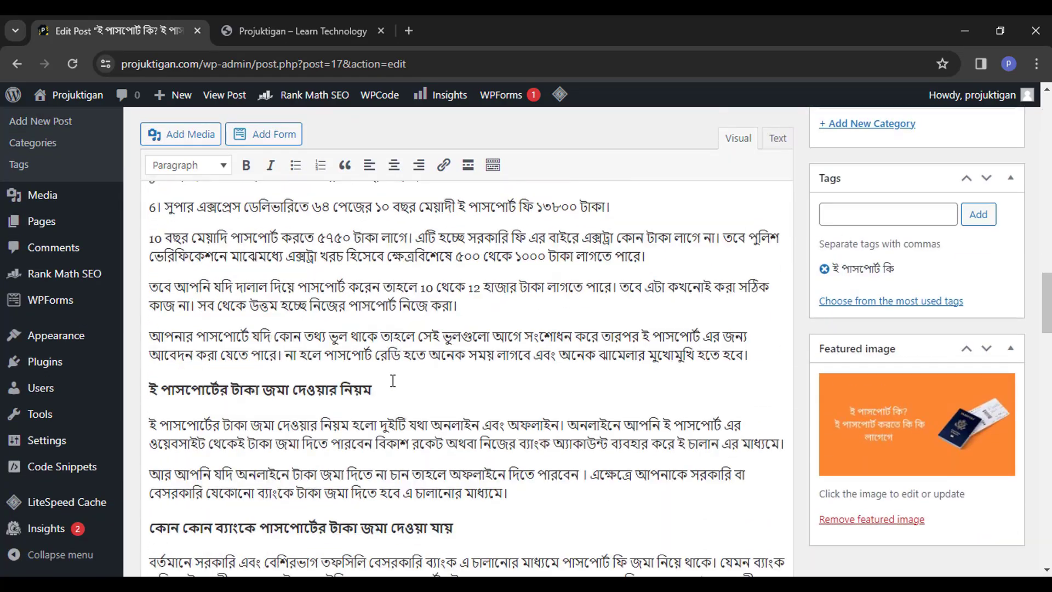
pyautogui.scroll(-15, 392, 380)
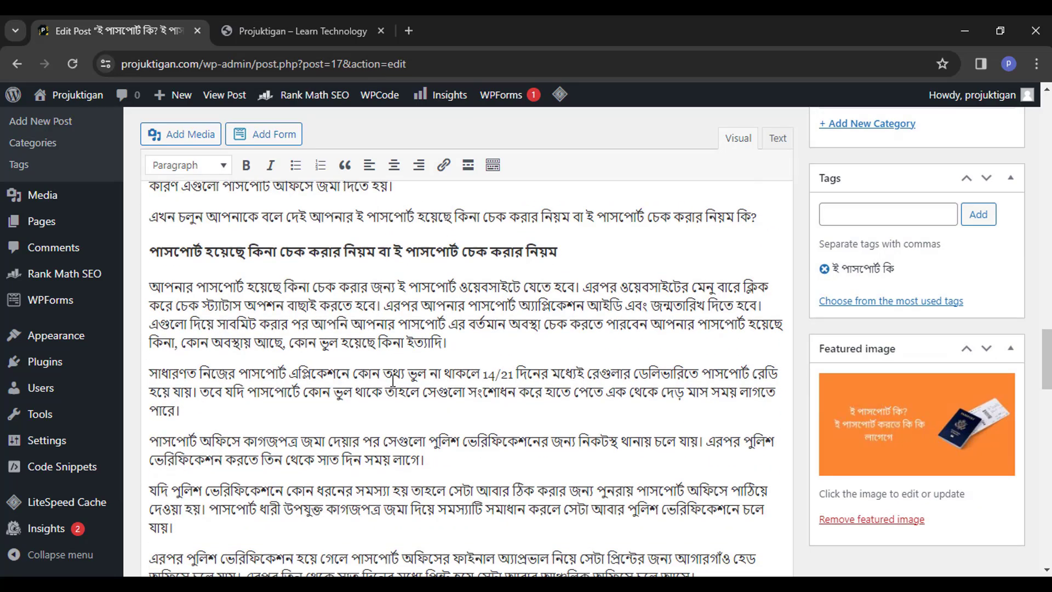
pyautogui.scroll(-3, 393, 380)
pyautogui.scroll(10, 394, 376)
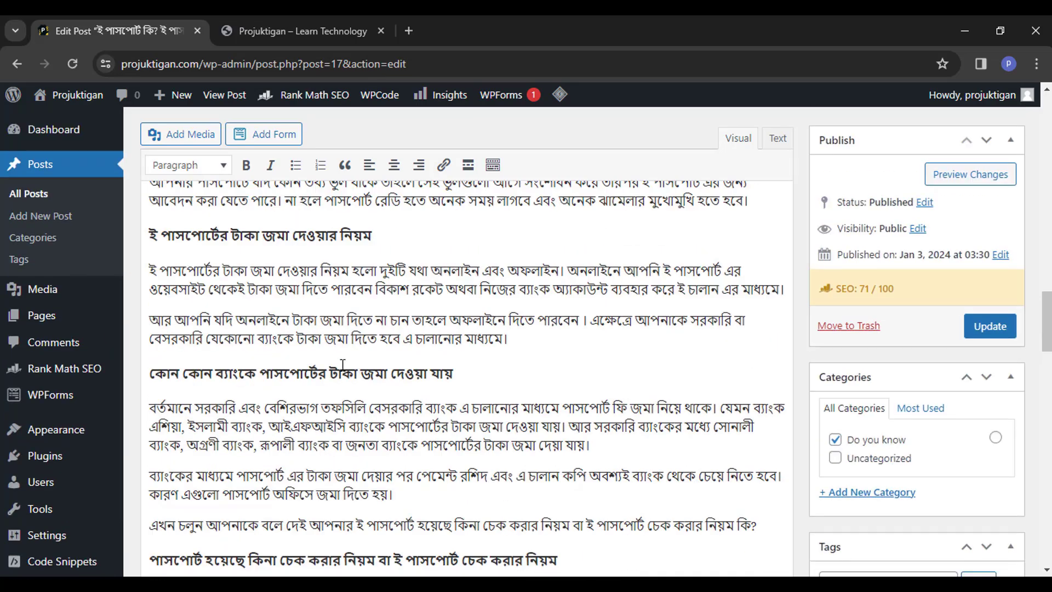
# Copy the subheading "ই পাসপোর্টের টাকা জমা দেওয়ার নিয়ম", then switch to the Notesnook window and back.
pyautogui.scroll(2, 374, 269)
pyautogui.moveTo(372, 313); pyautogui.dragTo(145, 304)
pyautogui.hotkey('ctrl', 'c')
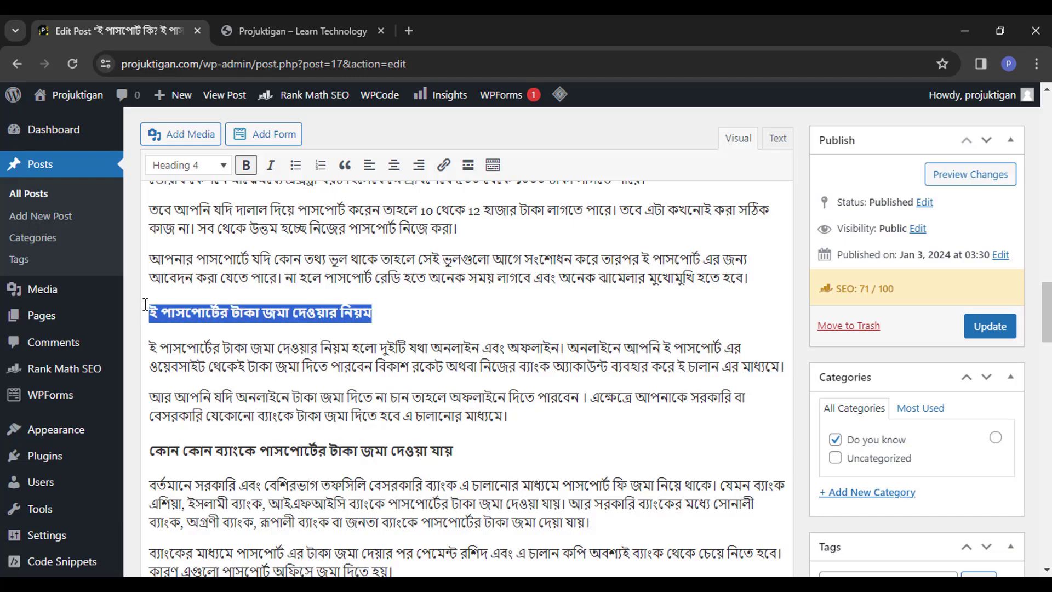
pyautogui.click(304, 327)
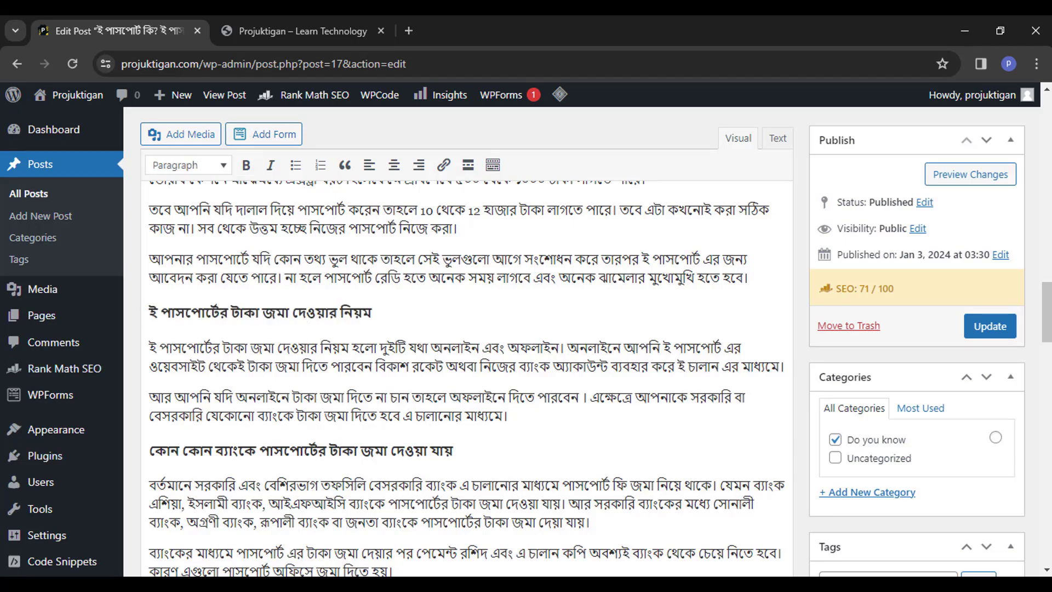
pyautogui.hotkey('alt', 'Tab')
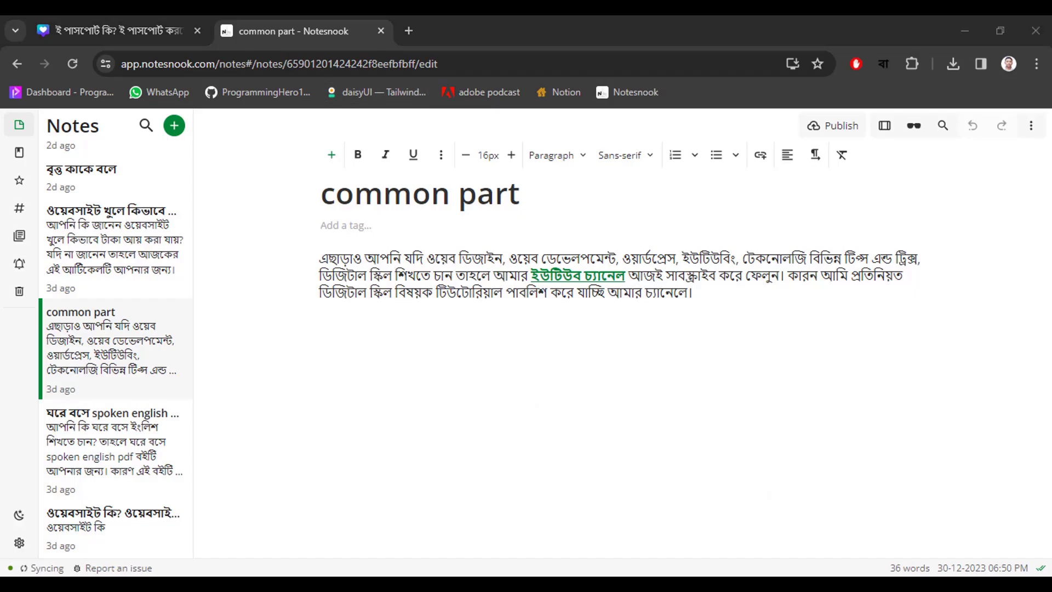
pyautogui.hotkey('alt', 'Tab')
# Copy the post's full title and switch to the Notesnook browser window.
pyautogui.scroll(10, 415, 322)
pyautogui.scroll(5, 415, 322)
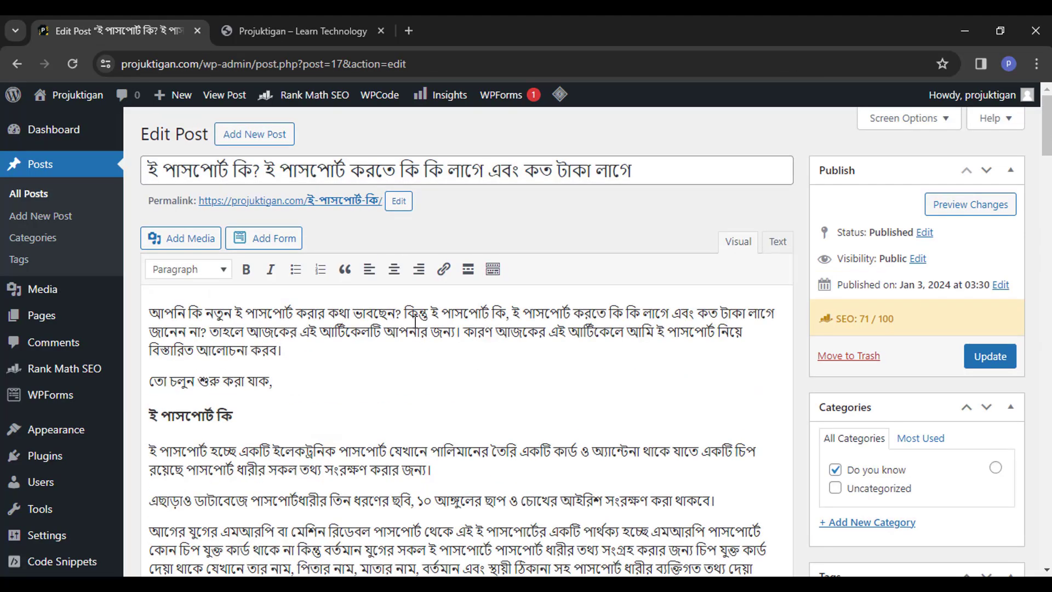
pyautogui.click(494, 177)
pyautogui.hotkey('ctrl', 'a')
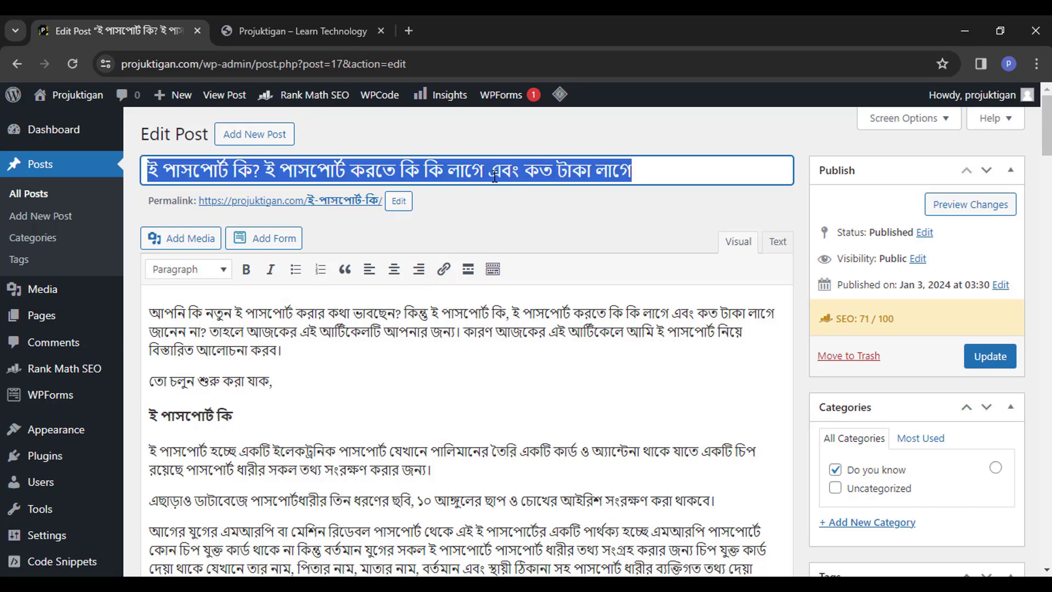
pyautogui.click(474, 144)
pyautogui.hotkey('alt', 'Tab')
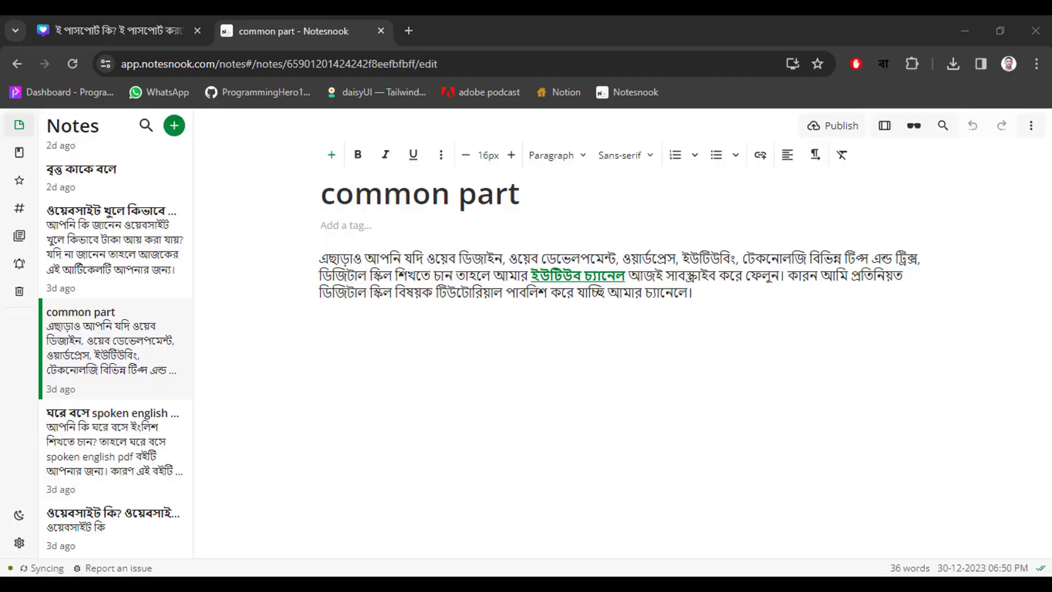
# Switch to the Canva design, add a second page and apply the pink "MOM" Happy Mother's Day template to it.
pyautogui.click(174, 41)
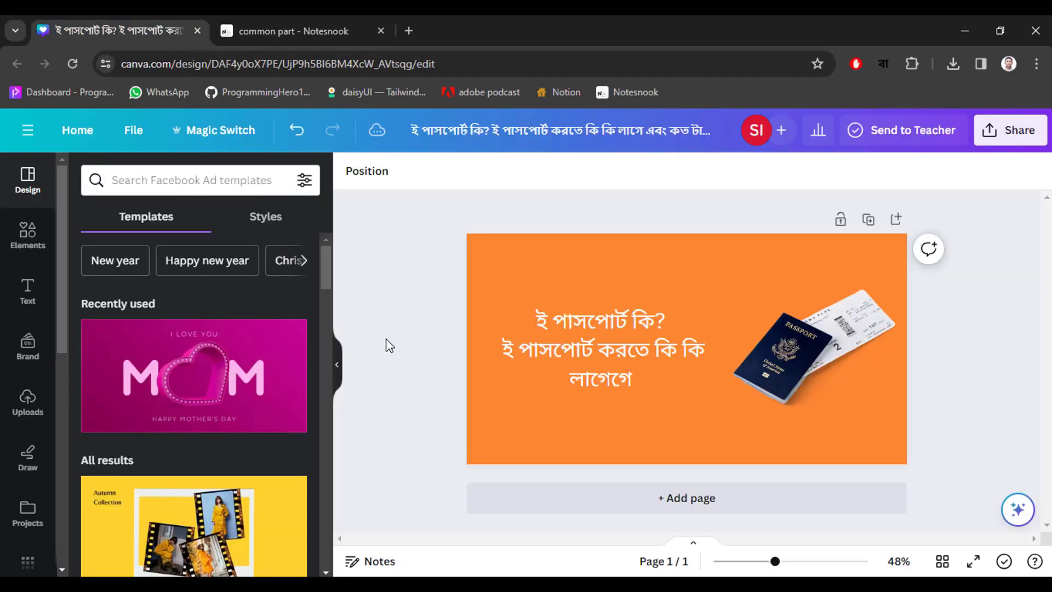
pyautogui.click(626, 506)
pyautogui.click(245, 390)
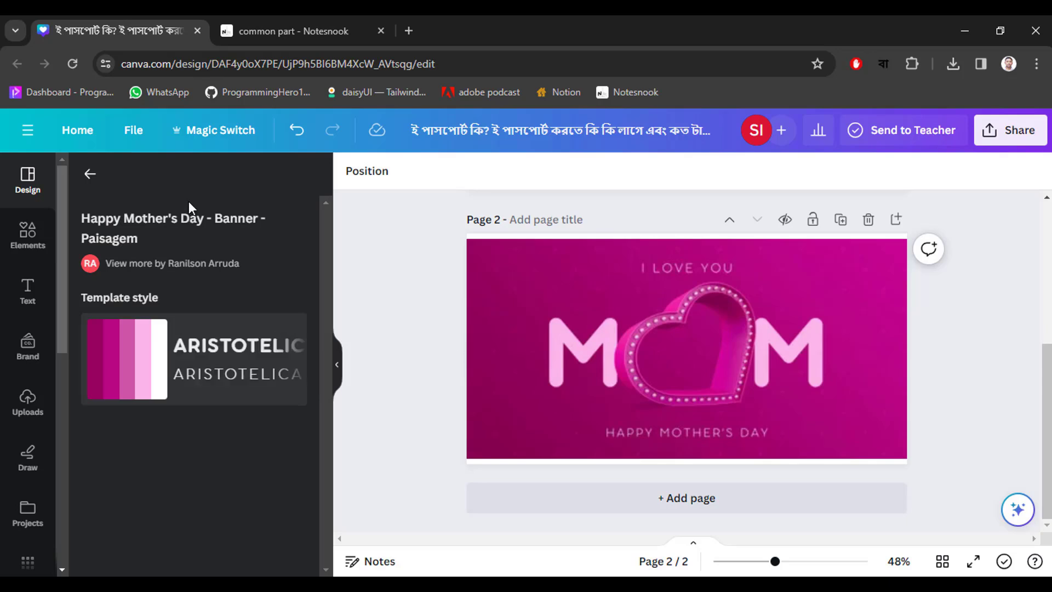
pyautogui.click(90, 175)
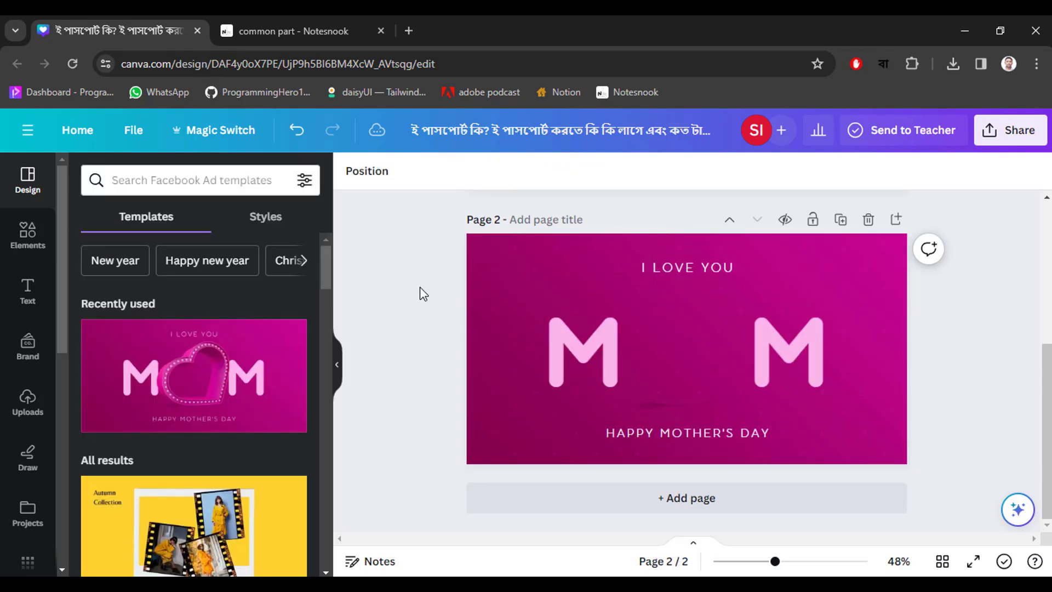
# Delete all of the template's text and the heart graphic from page 2, then place the copied post title on the background.
pyautogui.moveTo(402, 273); pyautogui.dragTo(830, 444)
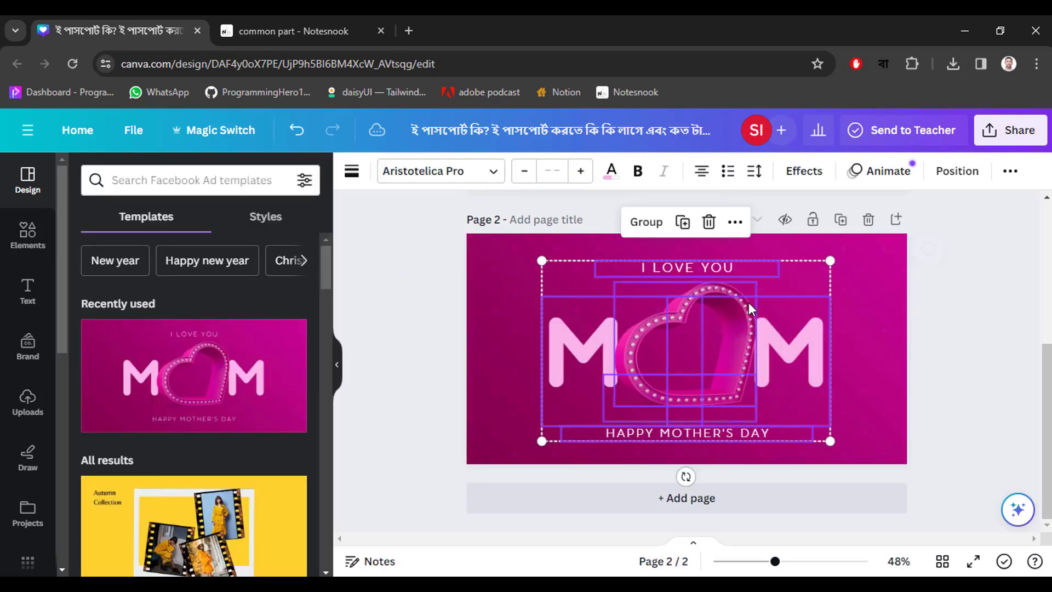
pyautogui.click(709, 221)
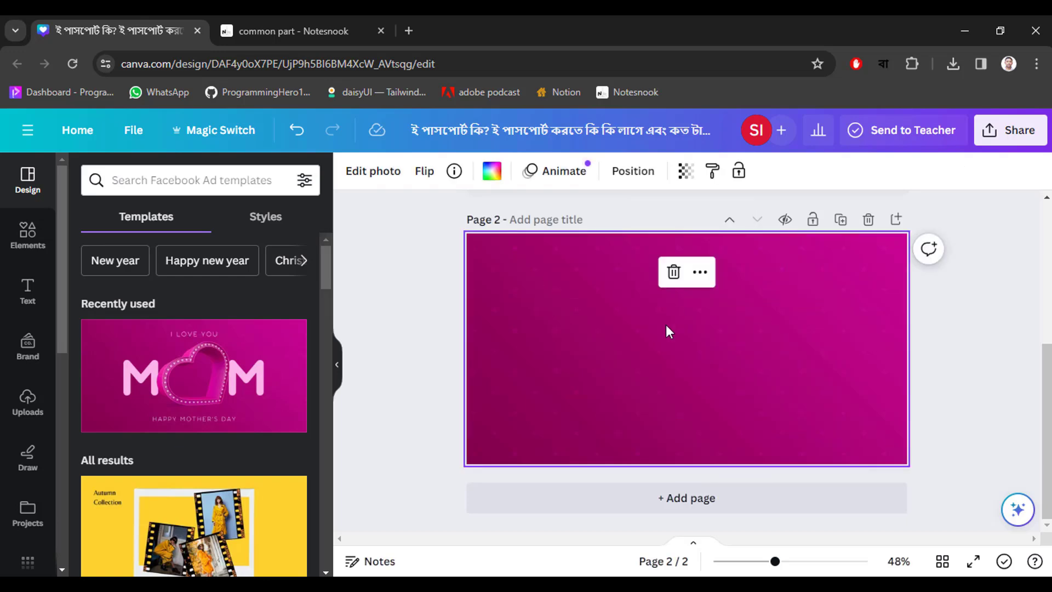
pyautogui.hotkey('ctrl', 'z')
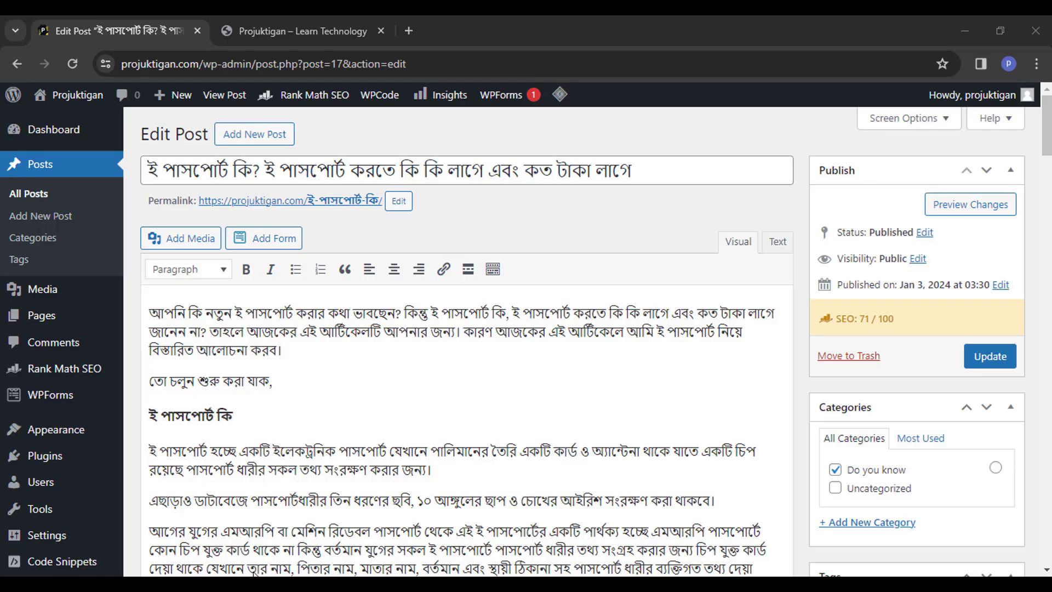
# Copy the subheading "ই পাসপোর্টের টাকা জমা দেওয়ার নিয়ম" from the WordPress post and paste it onto page 2 of the Canva design.
pyautogui.scroll(-15, 396, 398)
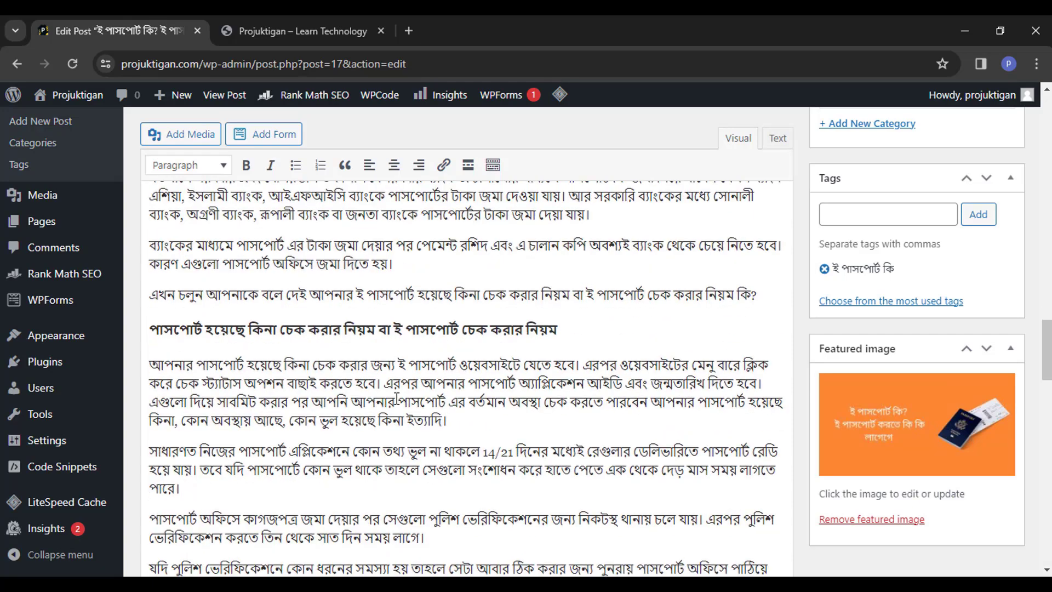
pyautogui.scroll(5, 397, 398)
pyautogui.moveTo(356, 313); pyautogui.dragTo(163, 310)
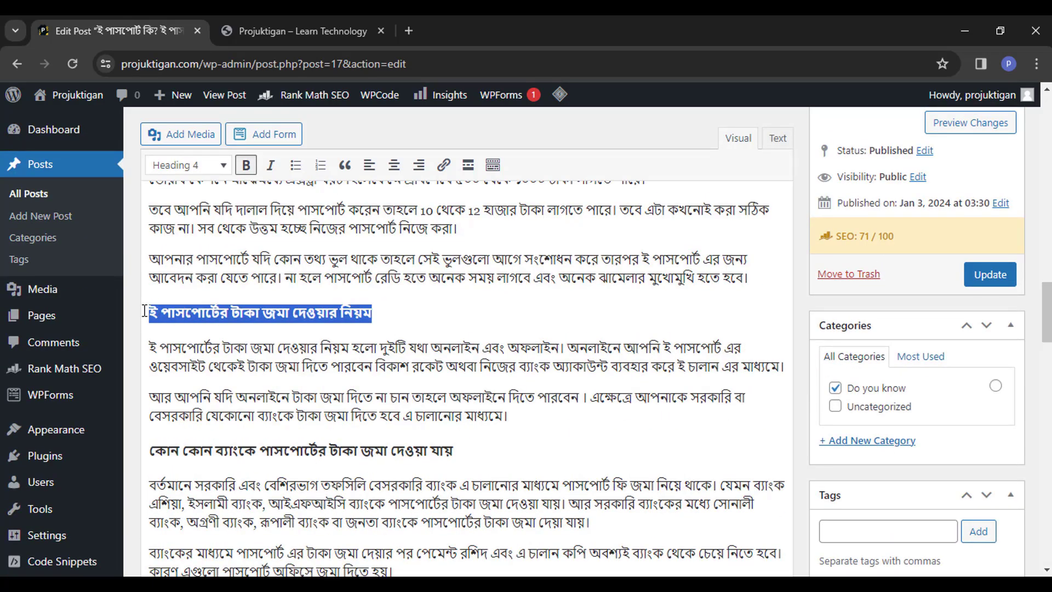
pyautogui.click(270, 364)
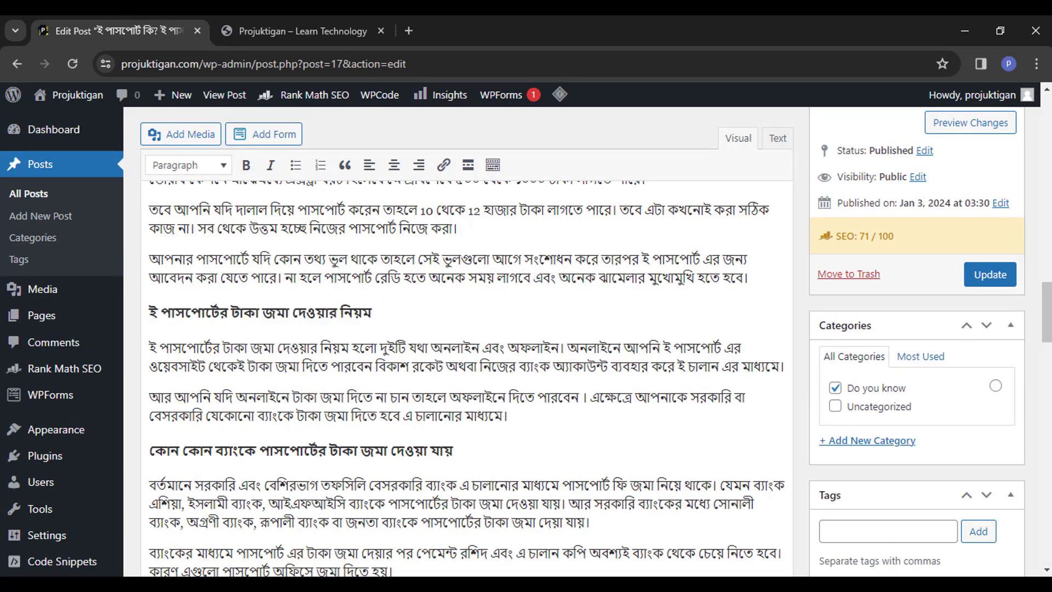
pyautogui.hotkey('alt', 'Tab')
pyautogui.click(610, 430)
pyautogui.hotkey('ctrl', 'v')
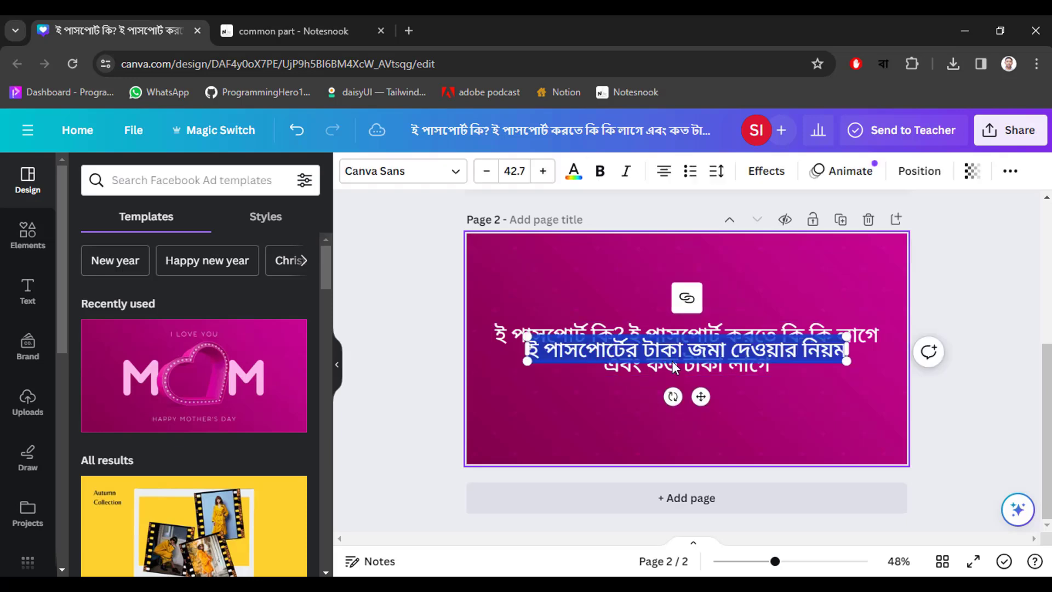
# Move the pasted subheading below the post title text and delete the title text from page 2.
pyautogui.moveTo(700, 396); pyautogui.dragTo(690, 444)
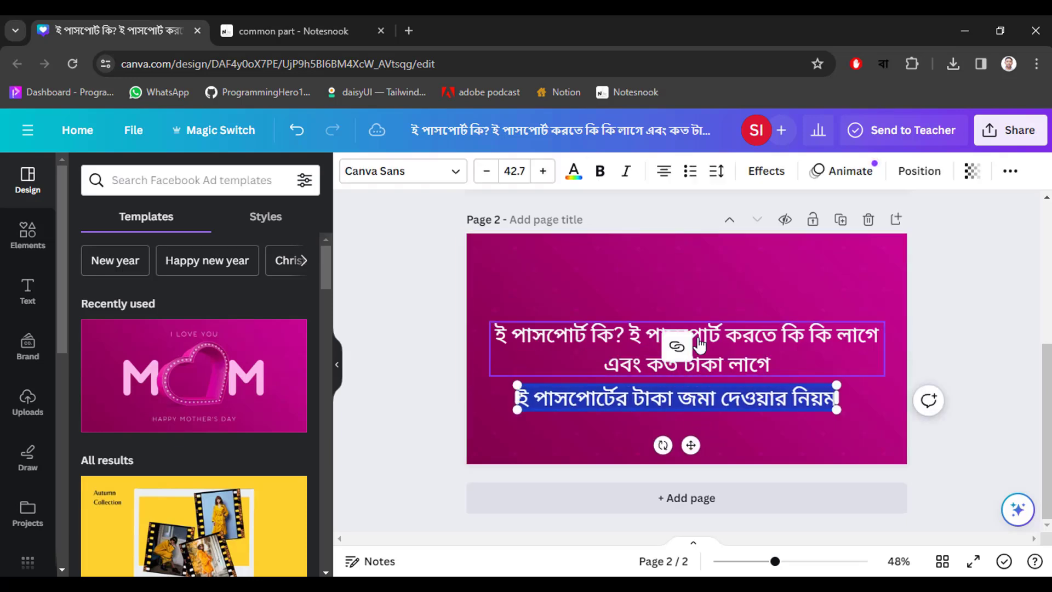
pyautogui.click(699, 344)
pyautogui.doubleClick(705, 344)
pyautogui.press('BackSpace')
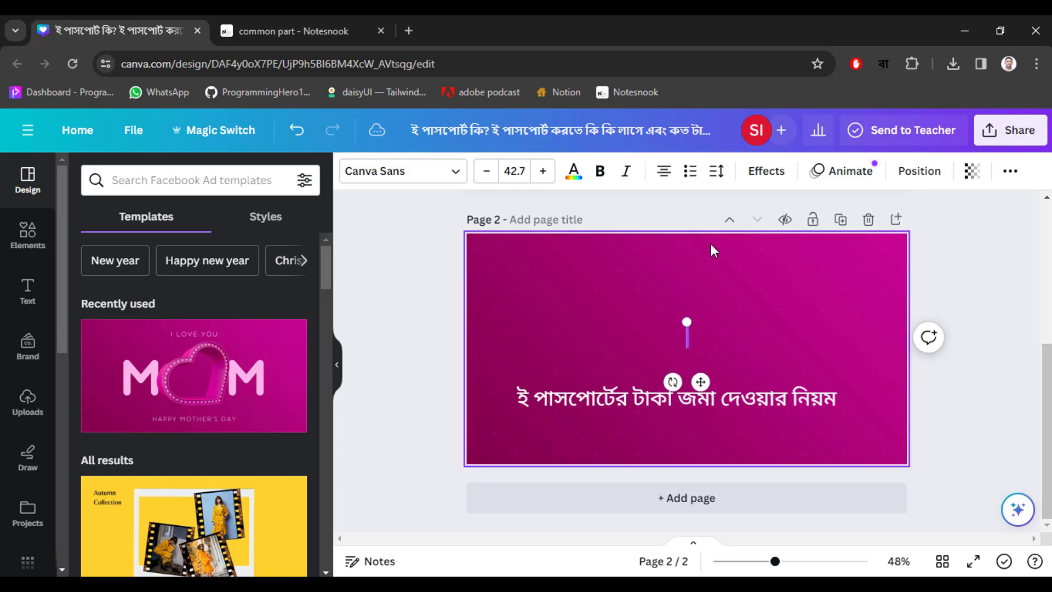
pyautogui.click(678, 340)
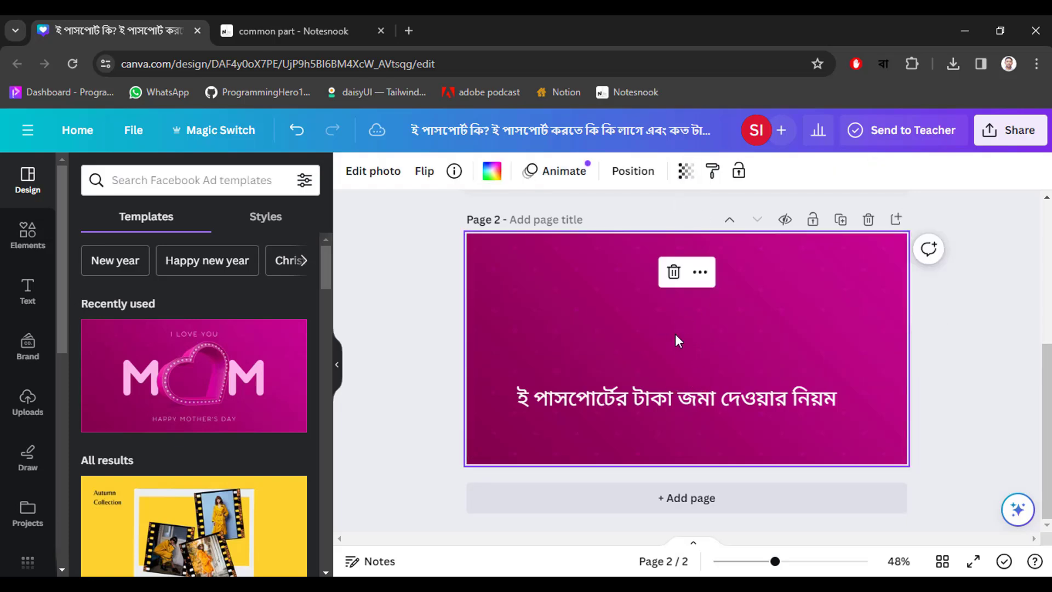
pyautogui.click(656, 136)
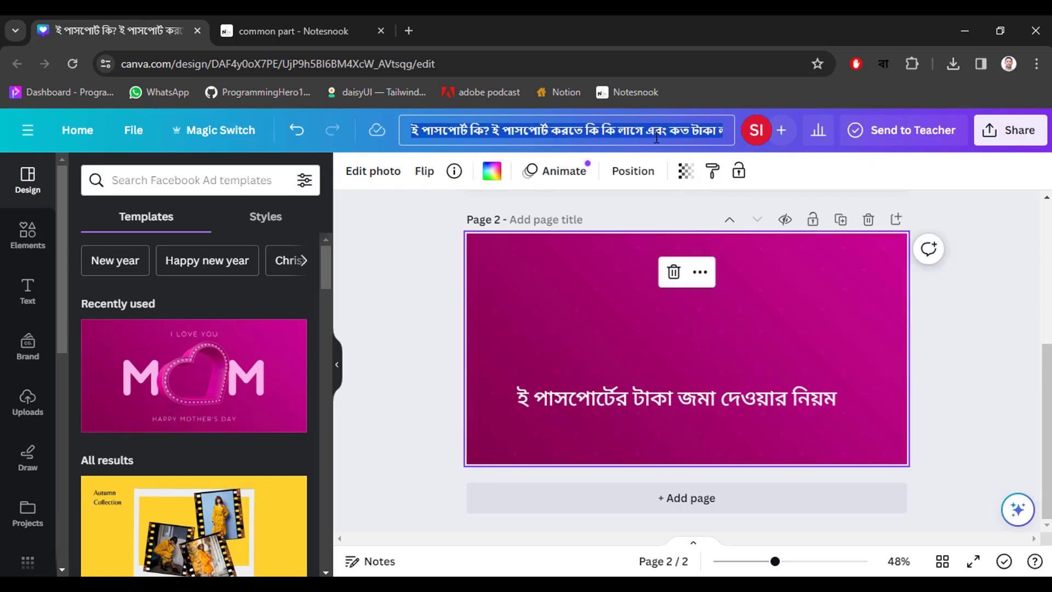
pyautogui.press('Return')
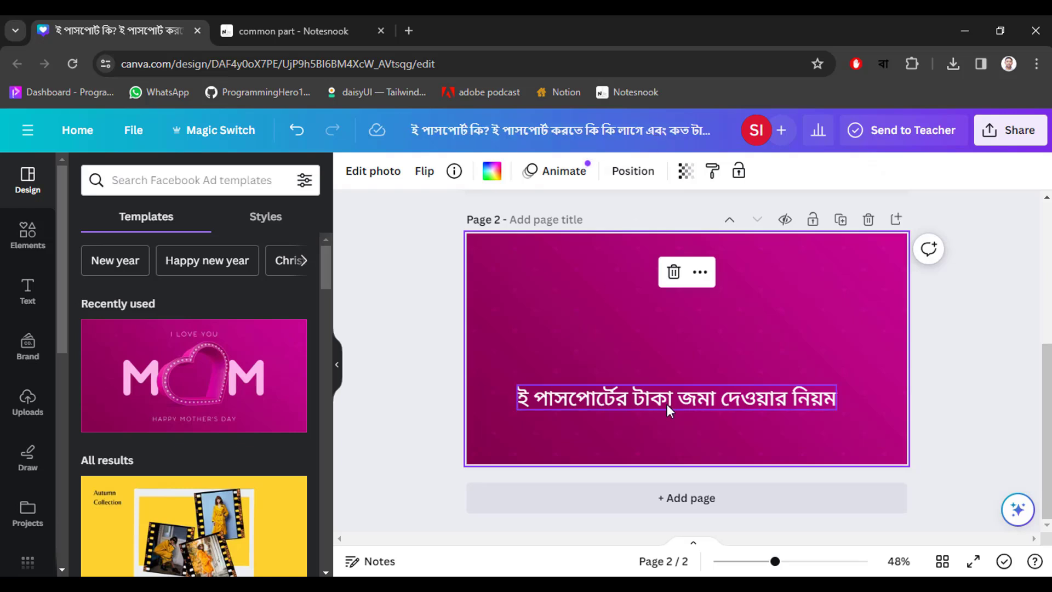
# Move the subheading text up towards the page's middle and break it into two lines after "টাকা".
pyautogui.moveTo(666, 399); pyautogui.dragTo(674, 328)
pyautogui.click(689, 324)
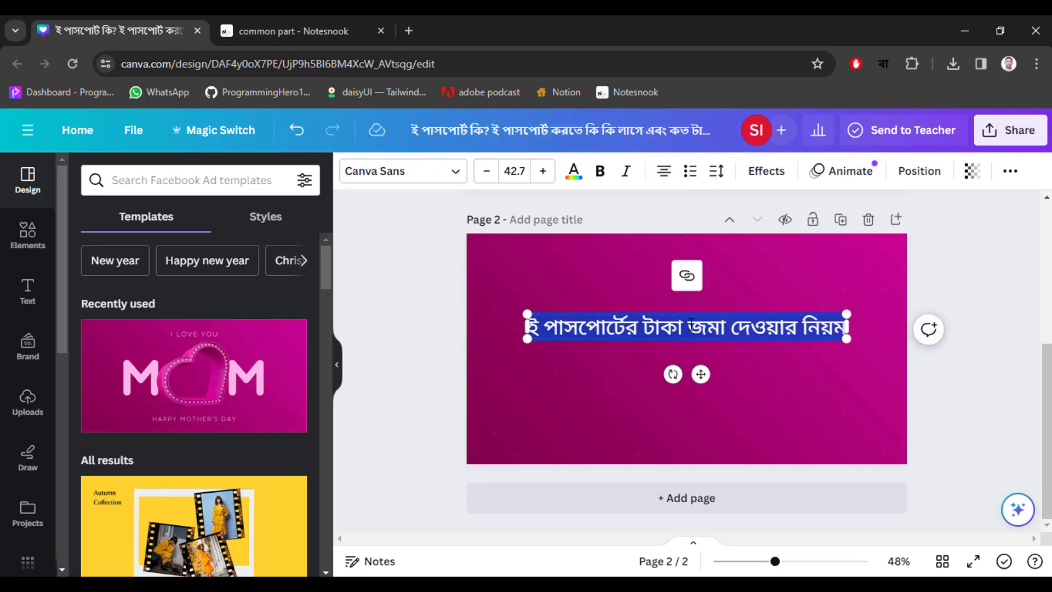
pyautogui.press('Return')
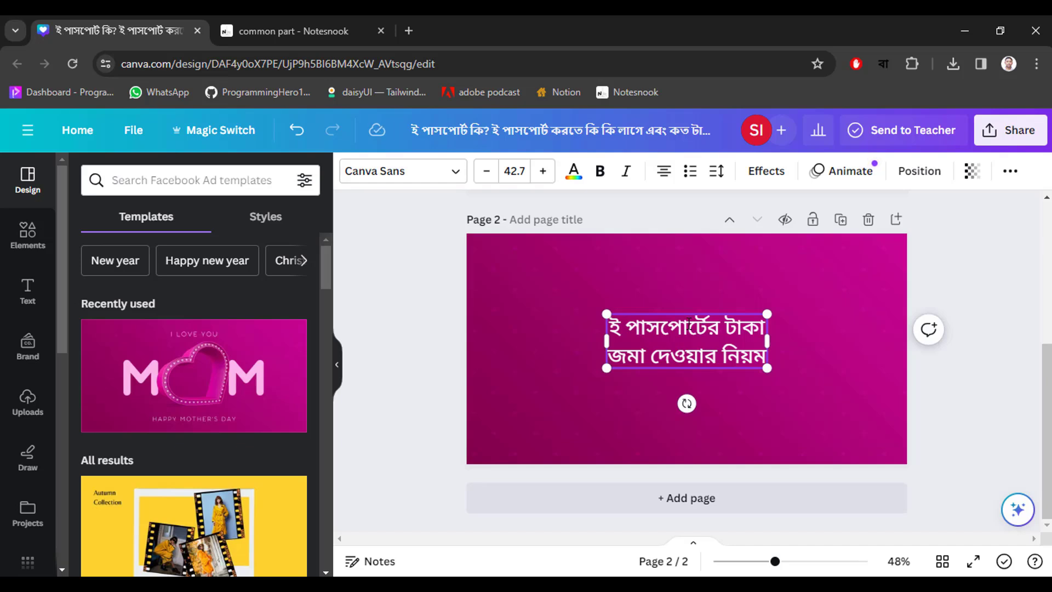
# Enlarge the two-line subheading to about font size 76 and reposition it around the centre of page 2.
pyautogui.moveTo(606, 313); pyautogui.dragTo(519, 284)
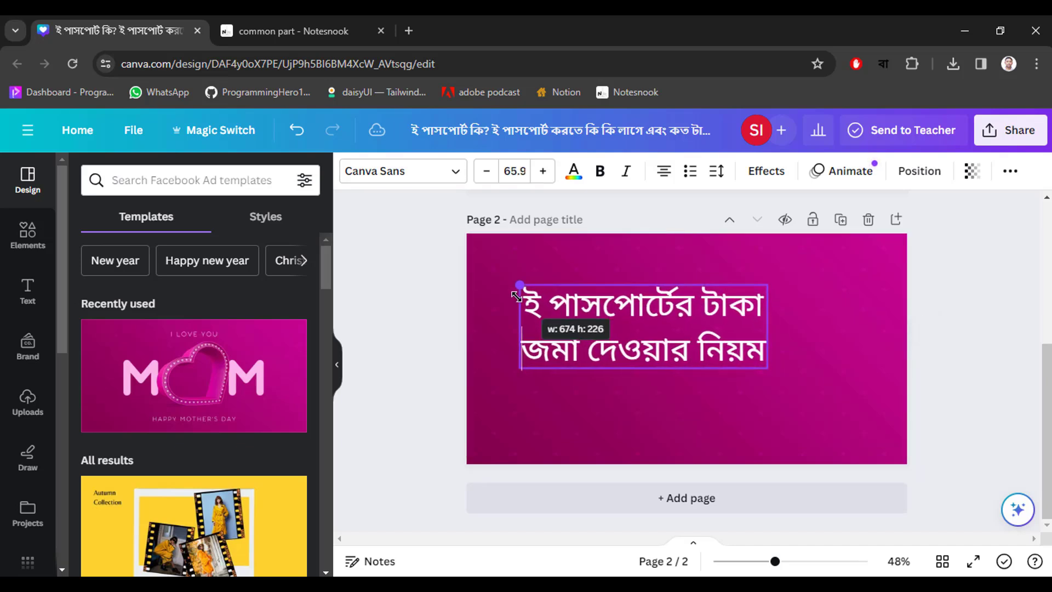
pyautogui.moveTo(768, 369); pyautogui.dragTo(805, 383)
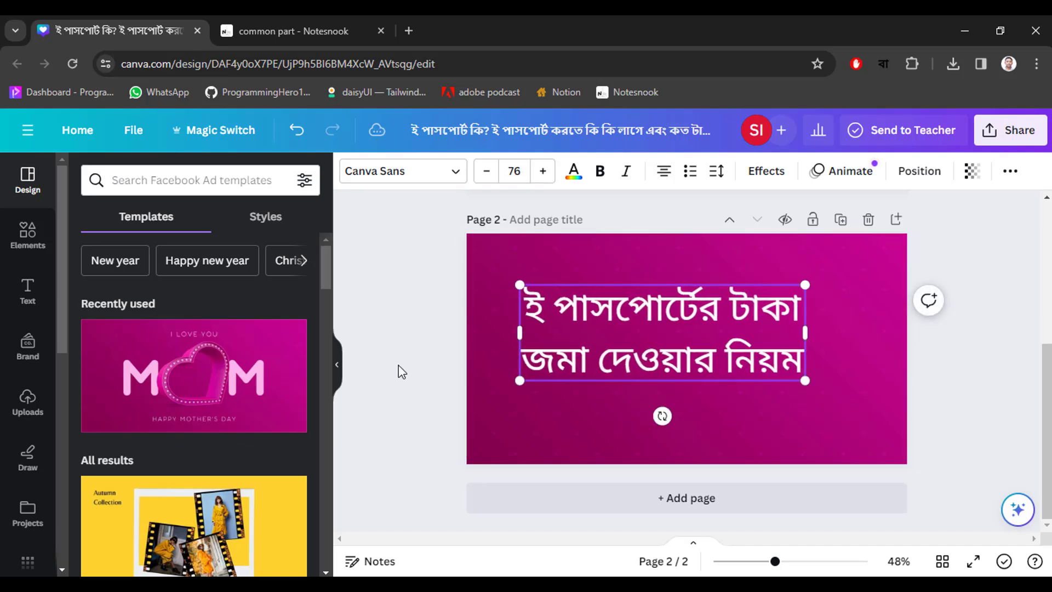
pyautogui.moveTo(697, 326); pyautogui.dragTo(713, 343)
pyautogui.click(458, 359)
# Download only page 2 of the design as a JPG.
pyautogui.scroll(5, 458, 359)
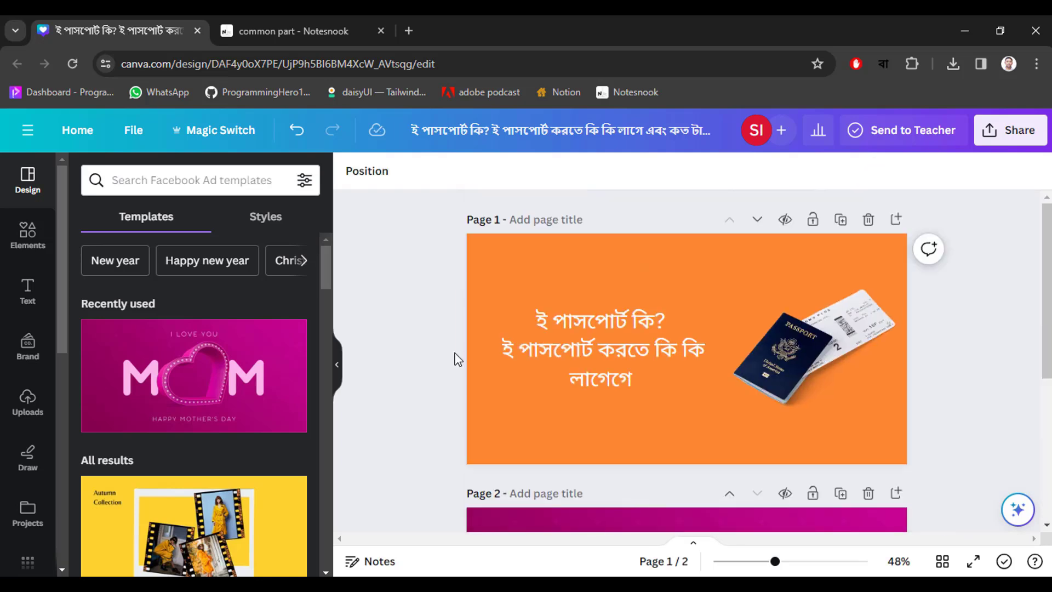
pyautogui.click(1009, 132)
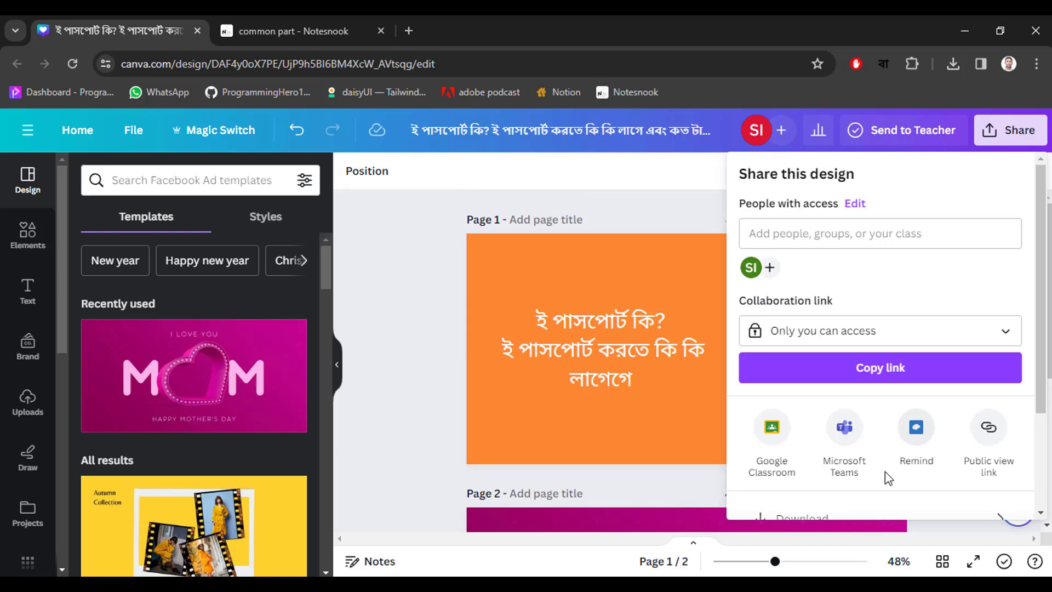
pyautogui.click(860, 512)
pyautogui.click(840, 238)
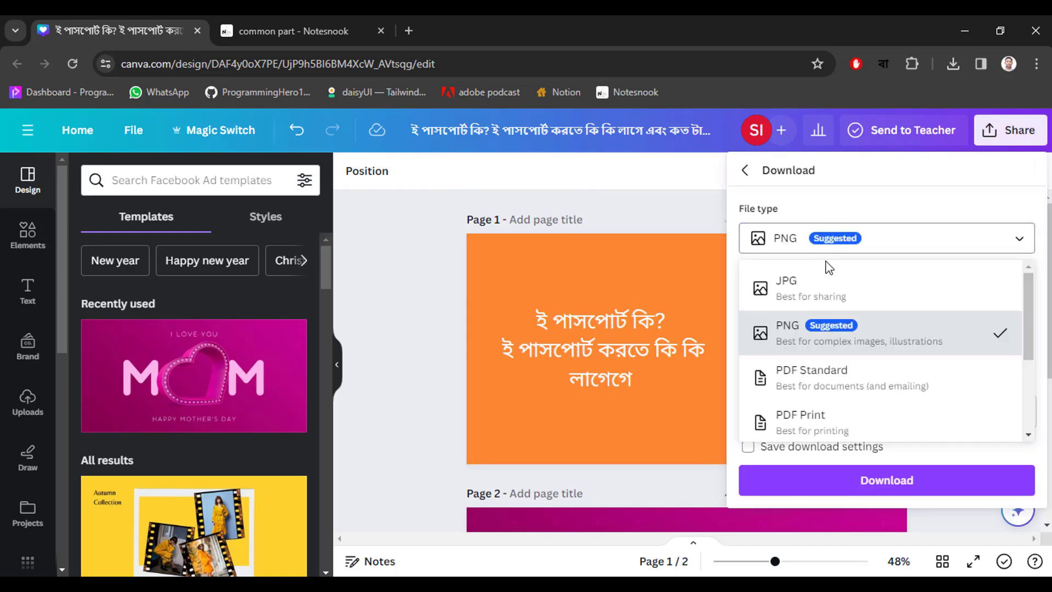
pyautogui.click(827, 290)
pyautogui.click(843, 426)
pyautogui.click(1022, 228)
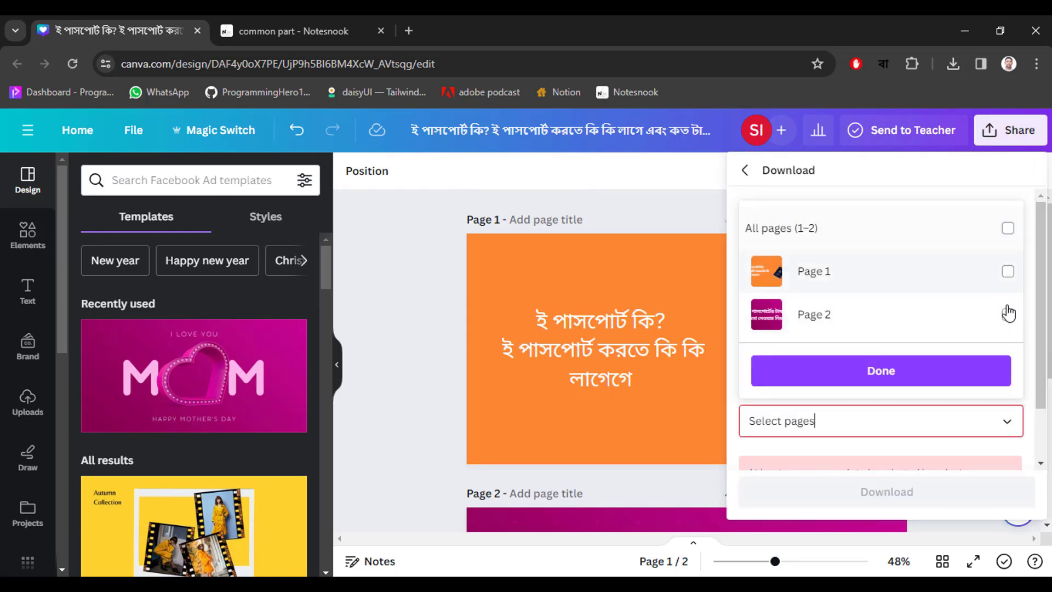
pyautogui.click(1020, 314)
pyautogui.click(895, 369)
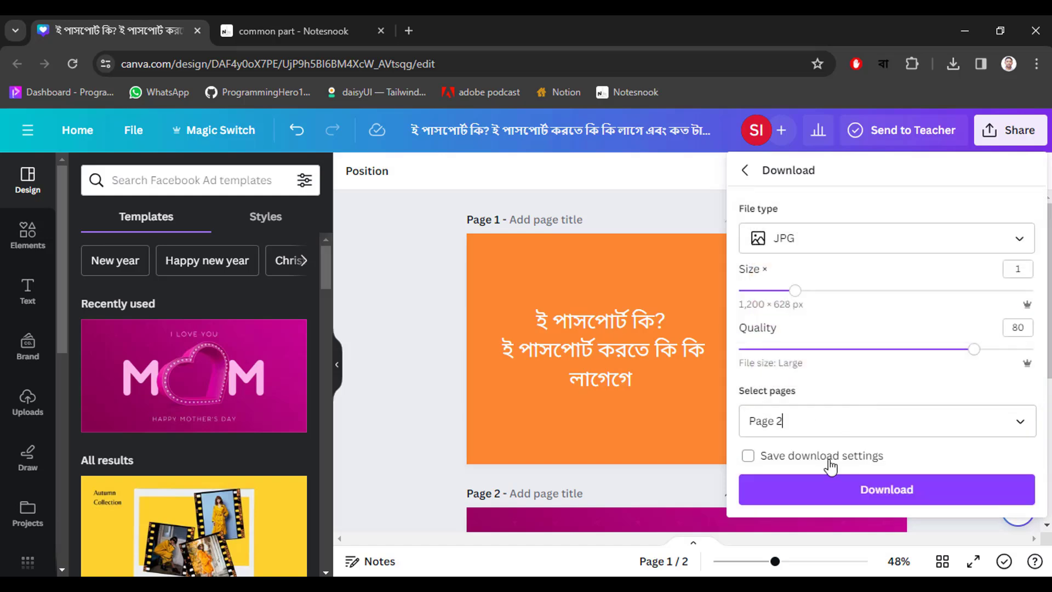
pyautogui.click(869, 489)
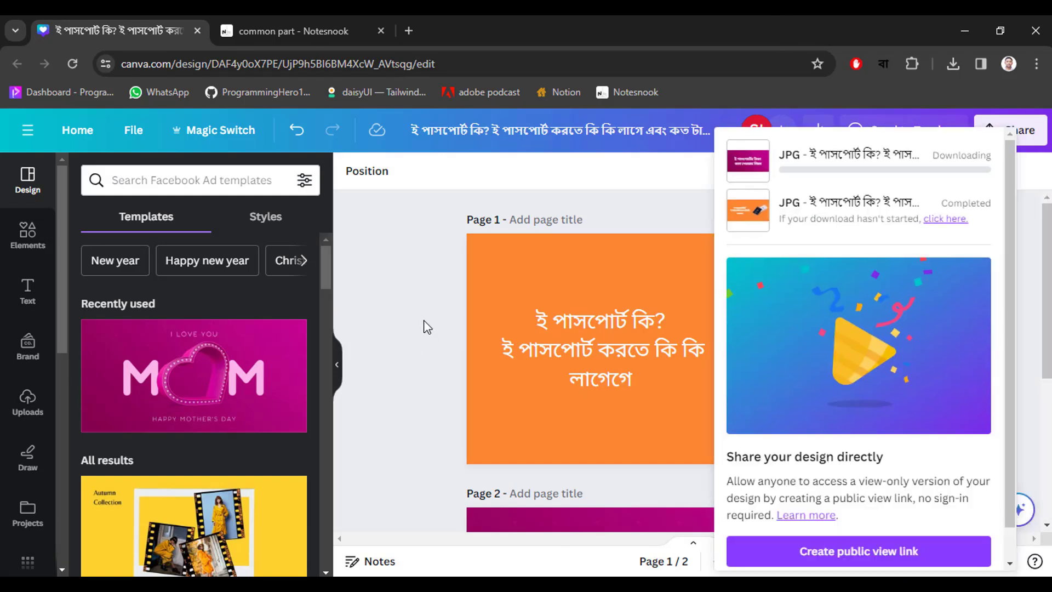
pyautogui.click(399, 305)
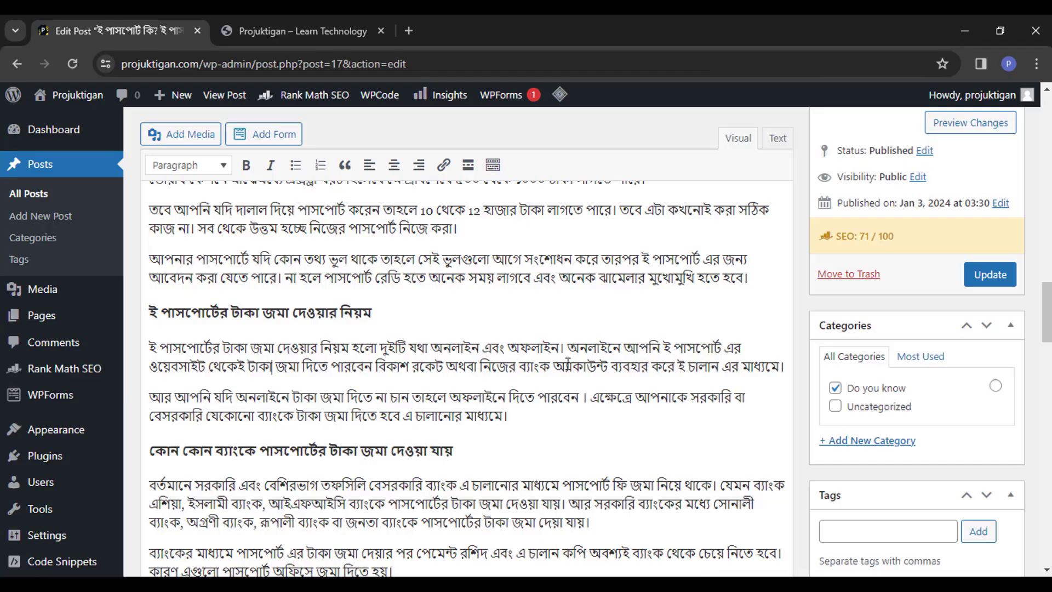
# Return to the WordPress post and insert an empty paragraph directly above the subheading "ই পাসপোর্টের টাকা জমা দেওয়ার নিয়ম".
pyautogui.scroll(-6, 567, 364)
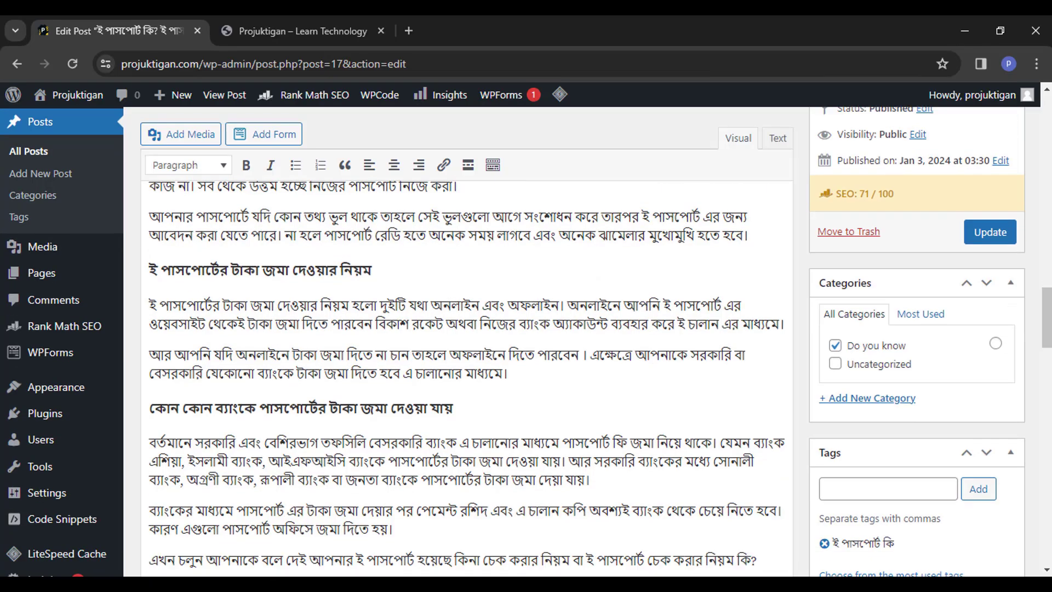
pyautogui.scroll(3, 385, 386)
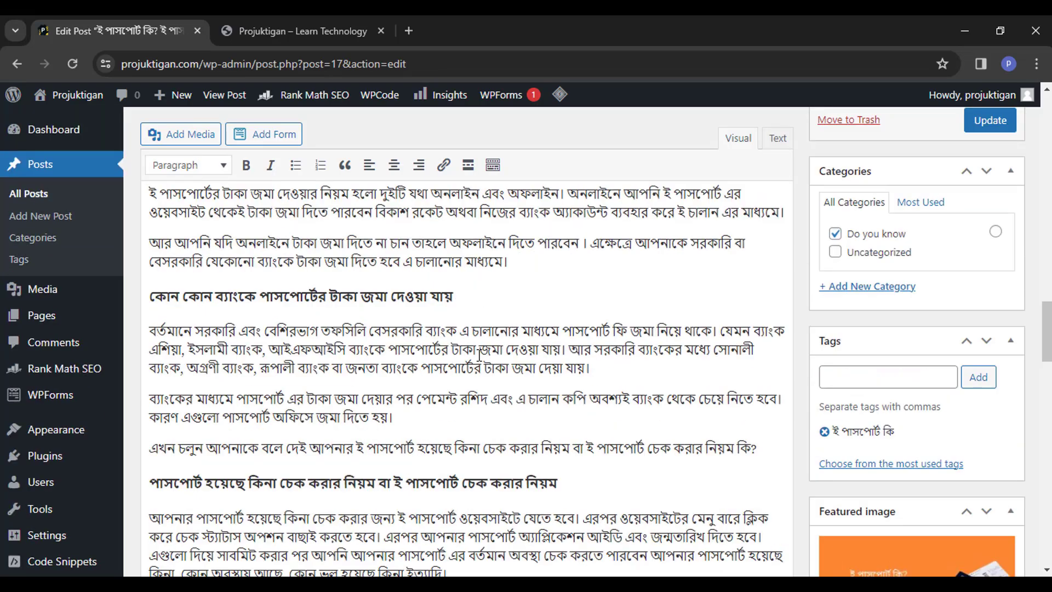
pyautogui.scroll(-3, 480, 355)
pyautogui.scroll(8, 480, 355)
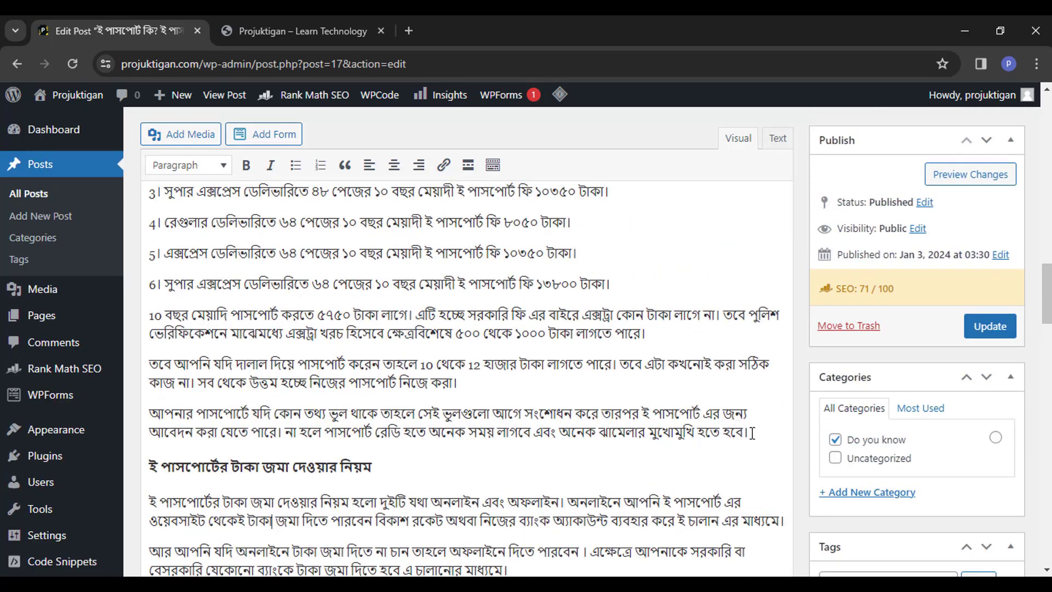
pyautogui.press('Return')
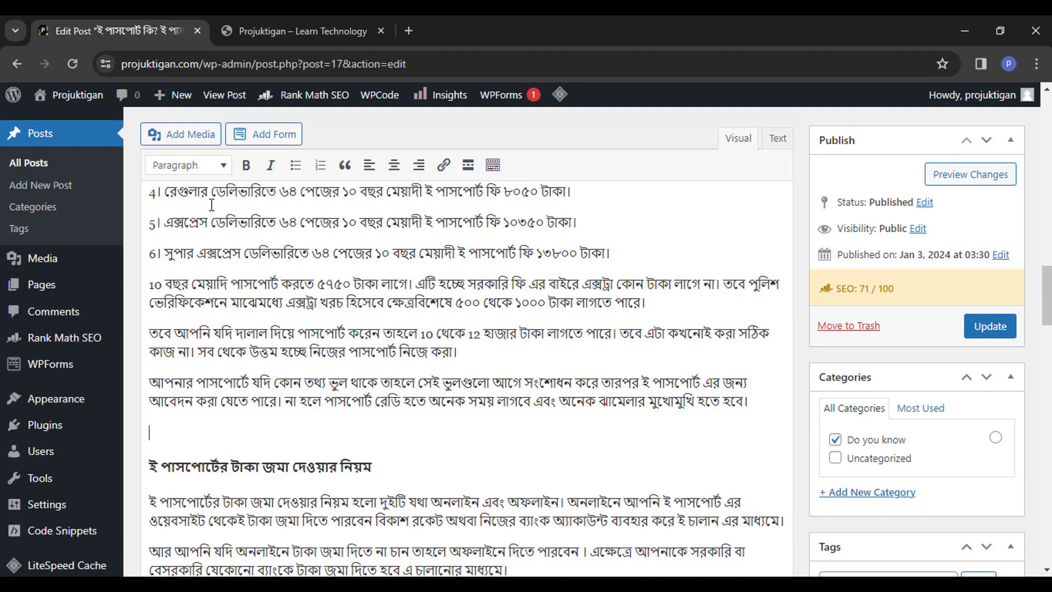
# Upload the downloaded image "ই পাসপোর্ট কি ই পাসপোর্ট করতে কি কি লাগে এবং কত টাকা লাগে (1).jpg" to the media library, then close the media dialog.
pyautogui.click(178, 133)
pyautogui.click(230, 162)
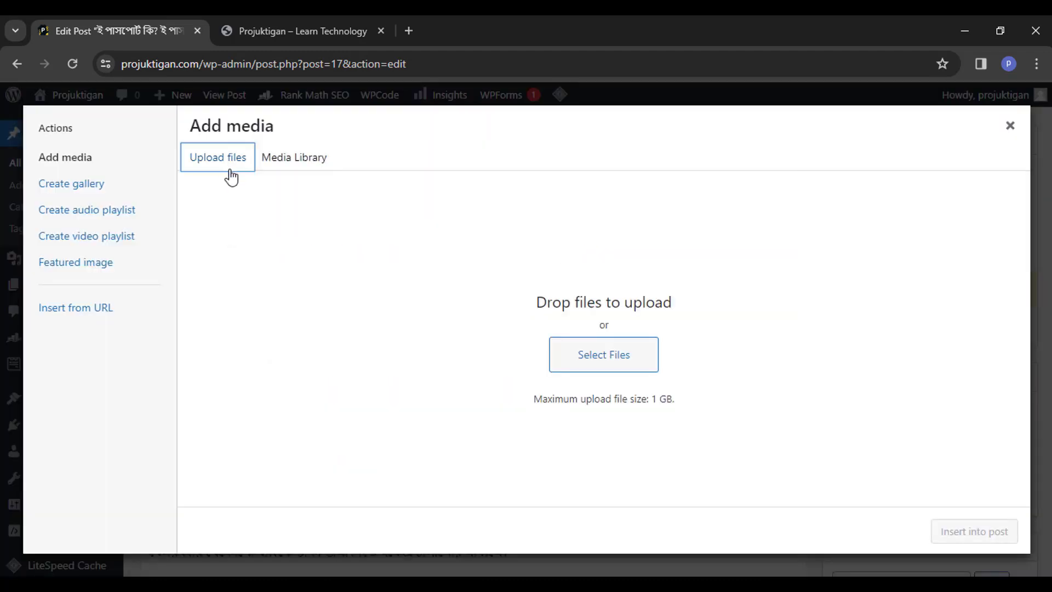
pyautogui.click(578, 350)
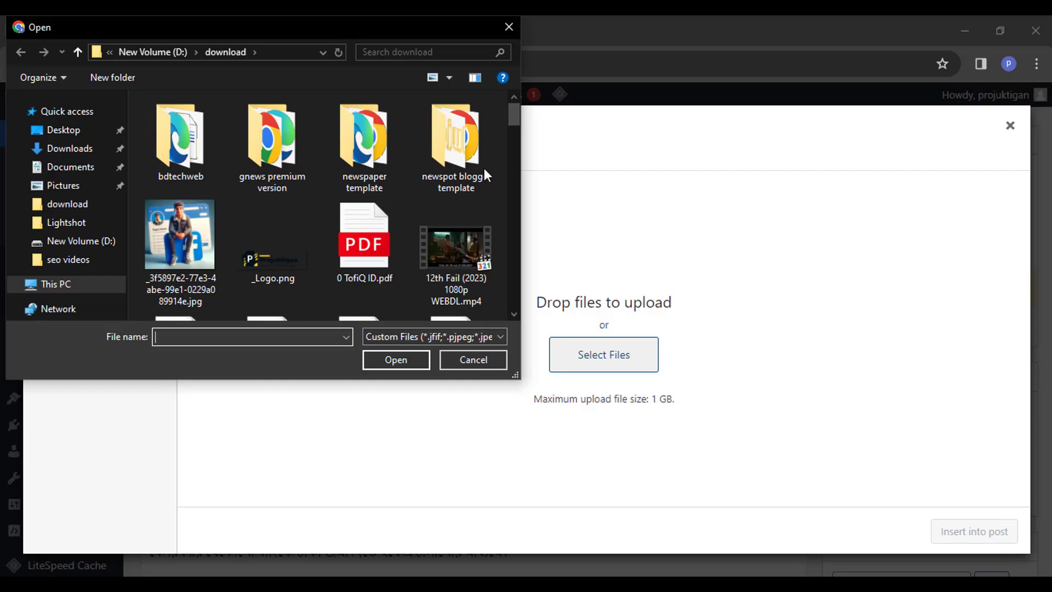
pyautogui.moveTo(511, 114); pyautogui.dragTo(513, 299)
pyautogui.doubleClick(274, 255)
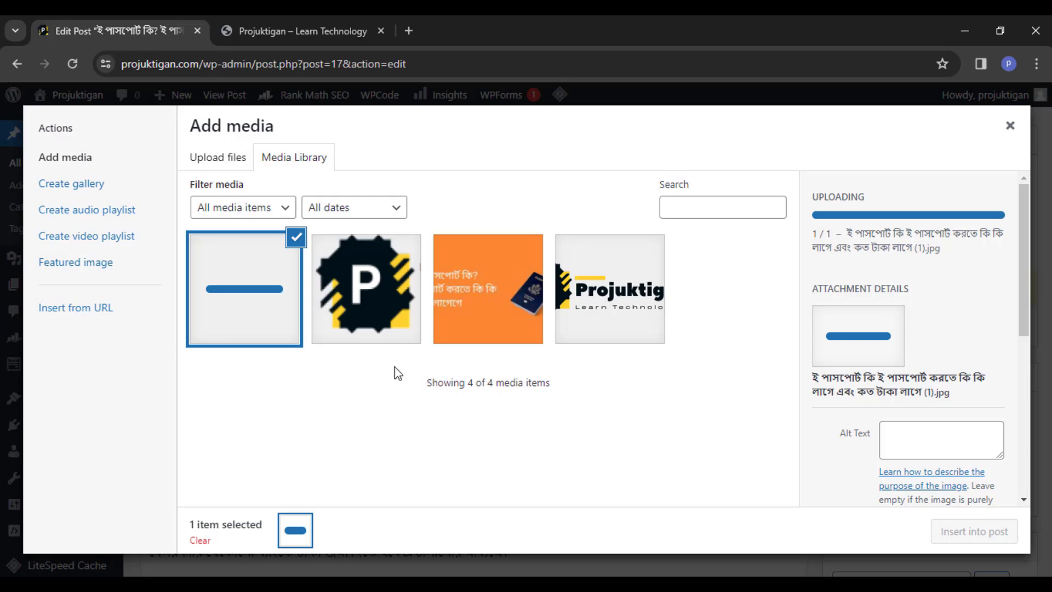
pyautogui.click(1010, 125)
# Copy the full post title and go back to the empty paragraph above the subheading "ই পাসপোর্টের টাকা জমা দেওয়ার নিয়ম".
pyautogui.scroll(10, 424, 408)
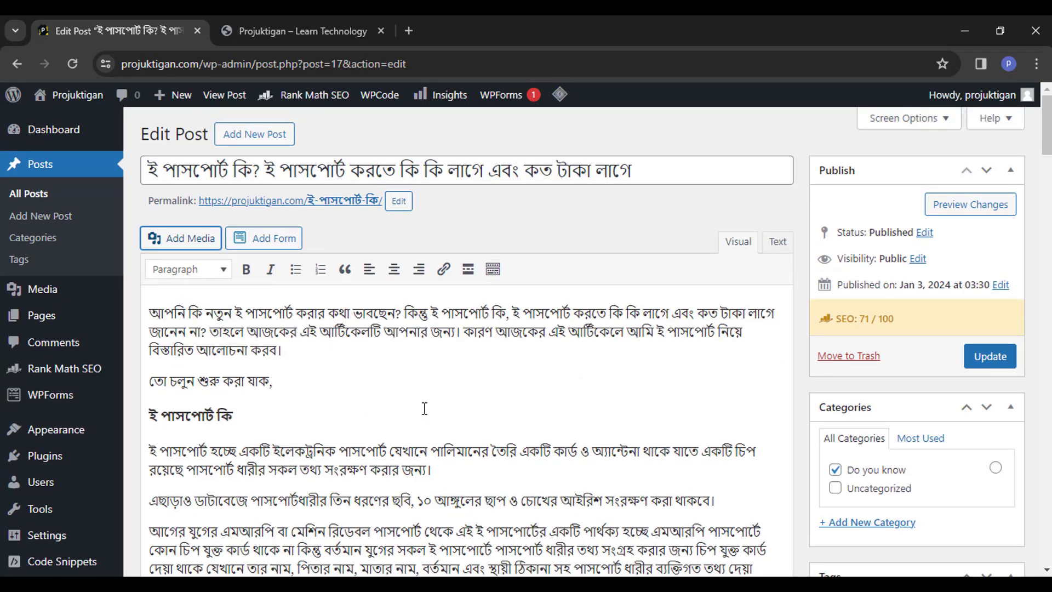
pyautogui.click(480, 178)
pyautogui.hotkey('ctrl', 'a')
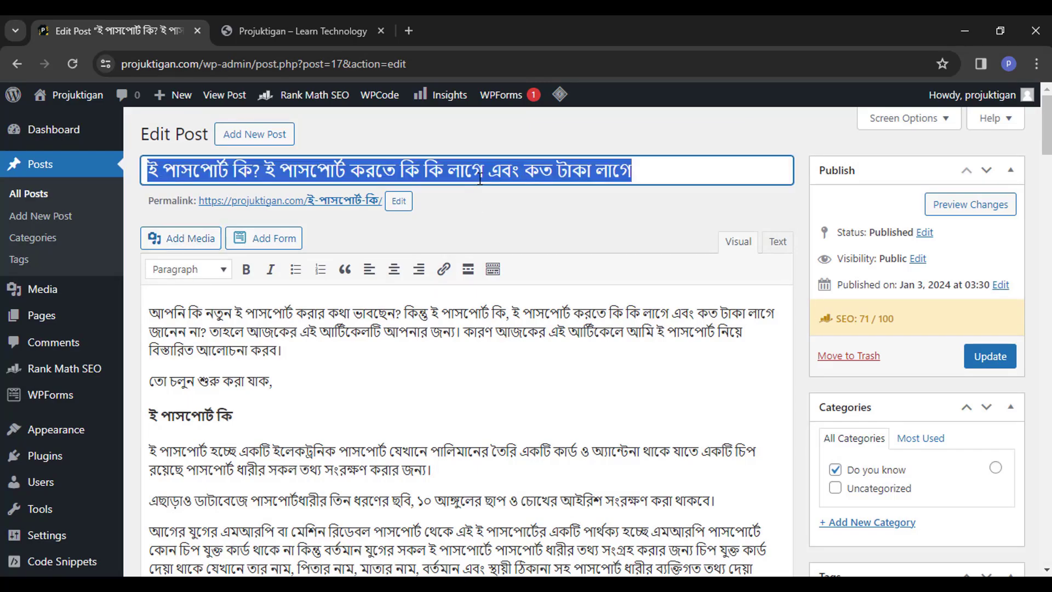
pyautogui.click(480, 156)
pyautogui.scroll(-15, 411, 400)
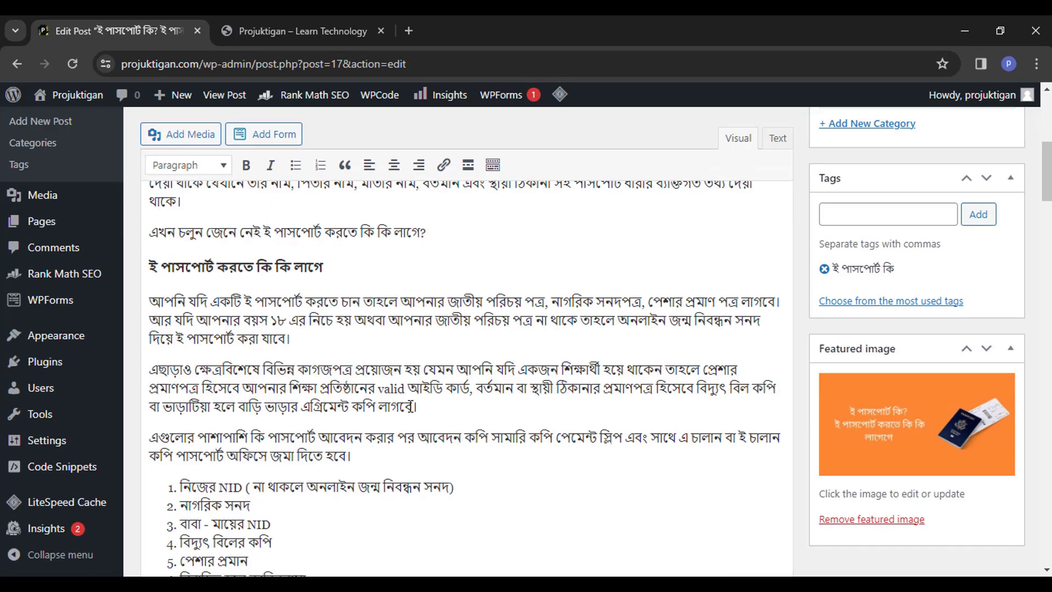
pyautogui.scroll(-1, 410, 406)
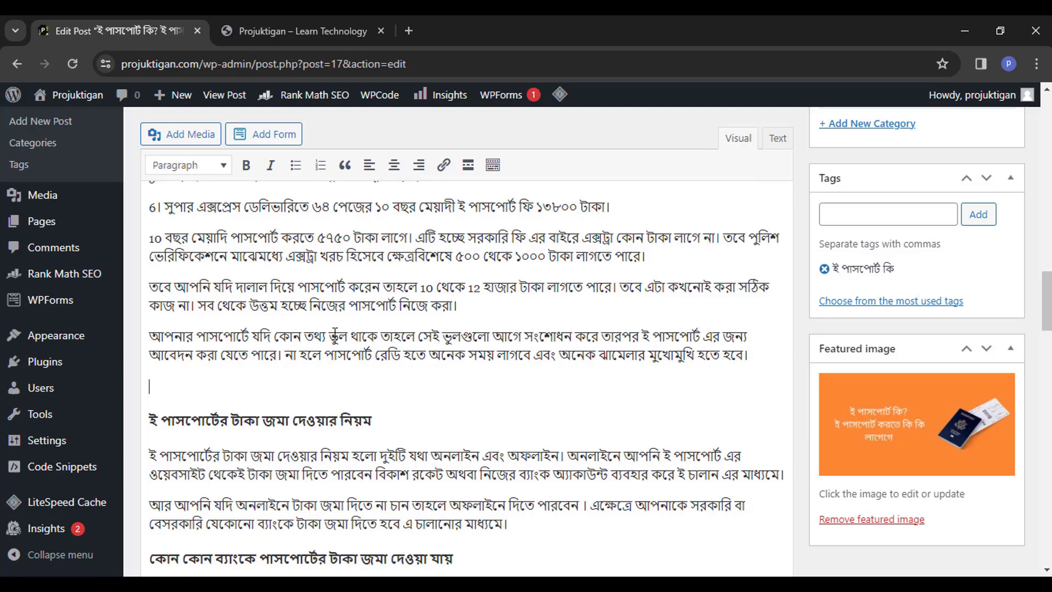
# Insert the uploaded magenta image into the post with the alt text "ই পাসপোর্ট কি? ই পাসপোর্ট করতে কি কি লাগে এবং কত টাকা লাগে".
pyautogui.click(201, 144)
pyautogui.click(910, 402)
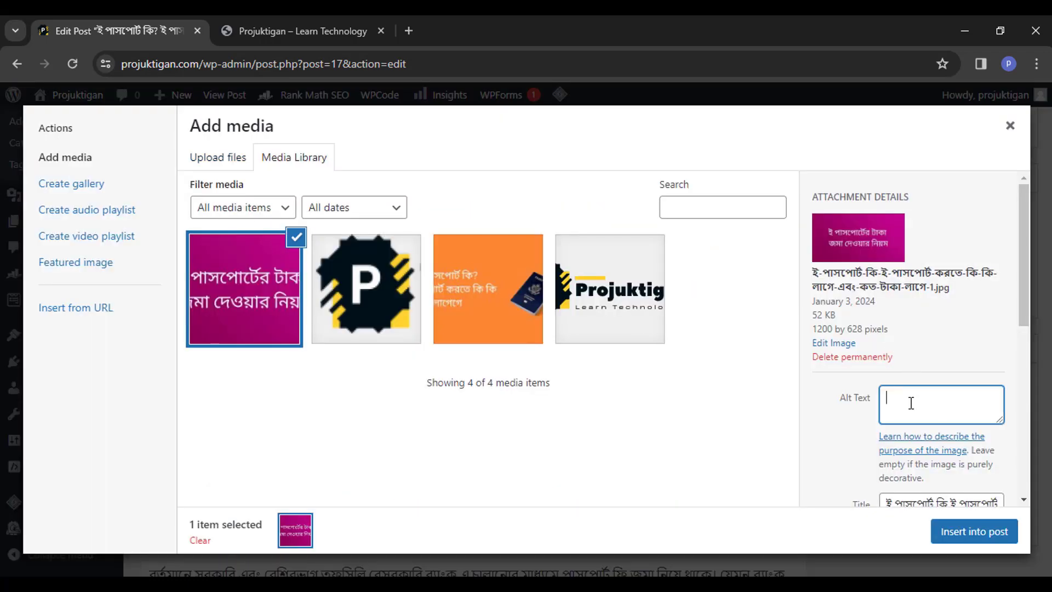
pyautogui.write('ই পাসপোর্টের টাকা জমা দেওয়ার নিয়ম')
pyautogui.click(953, 530)
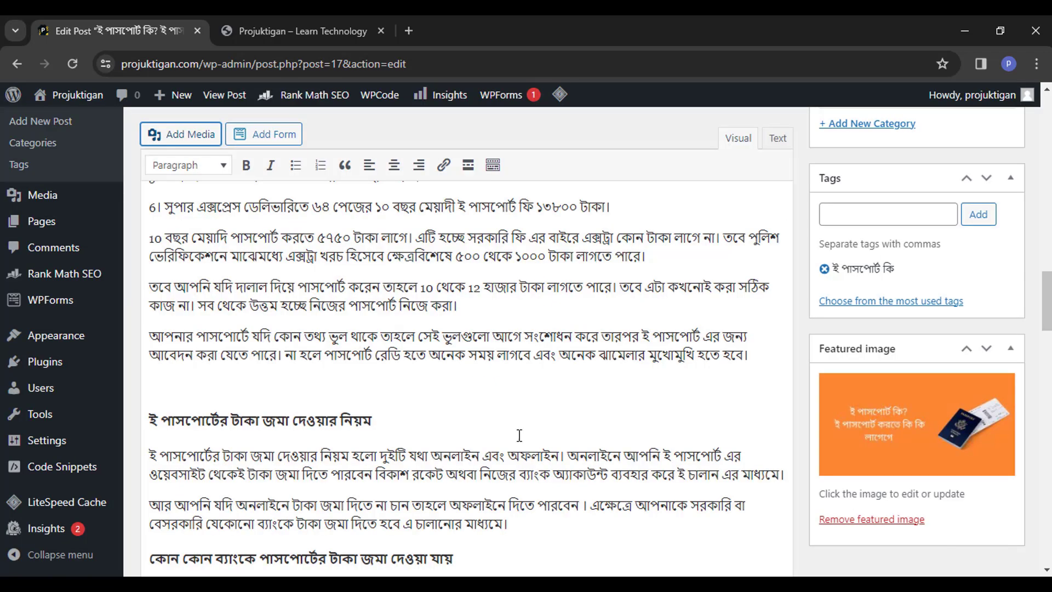
# Set the inserted image's size to Full Size – 1200 × 628 and its alignment to Center, and apply the changes.
pyautogui.click(298, 401)
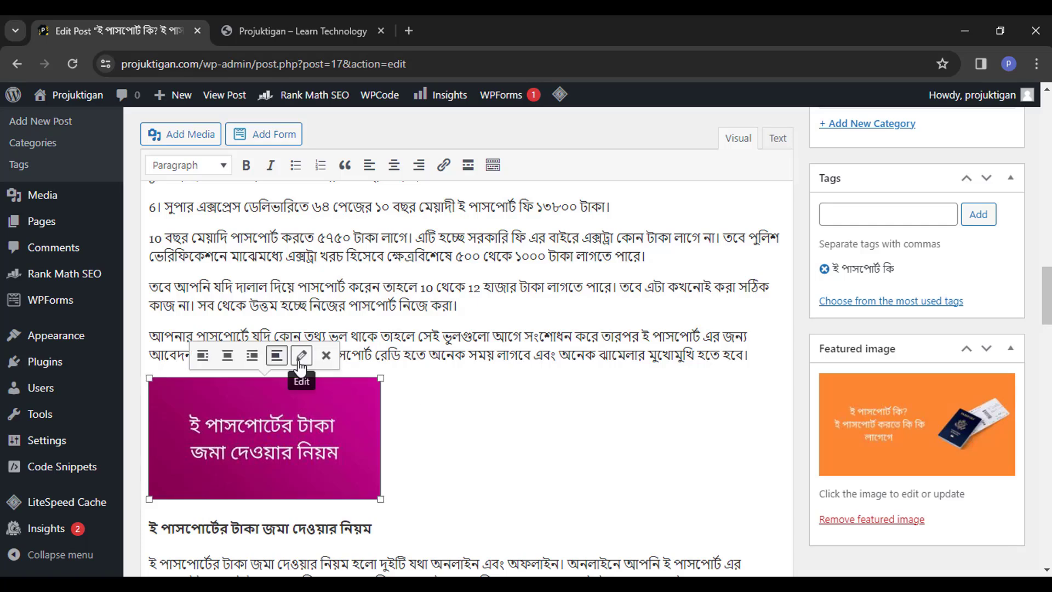
pyautogui.click(300, 364)
pyautogui.click(293, 376)
pyautogui.click(287, 442)
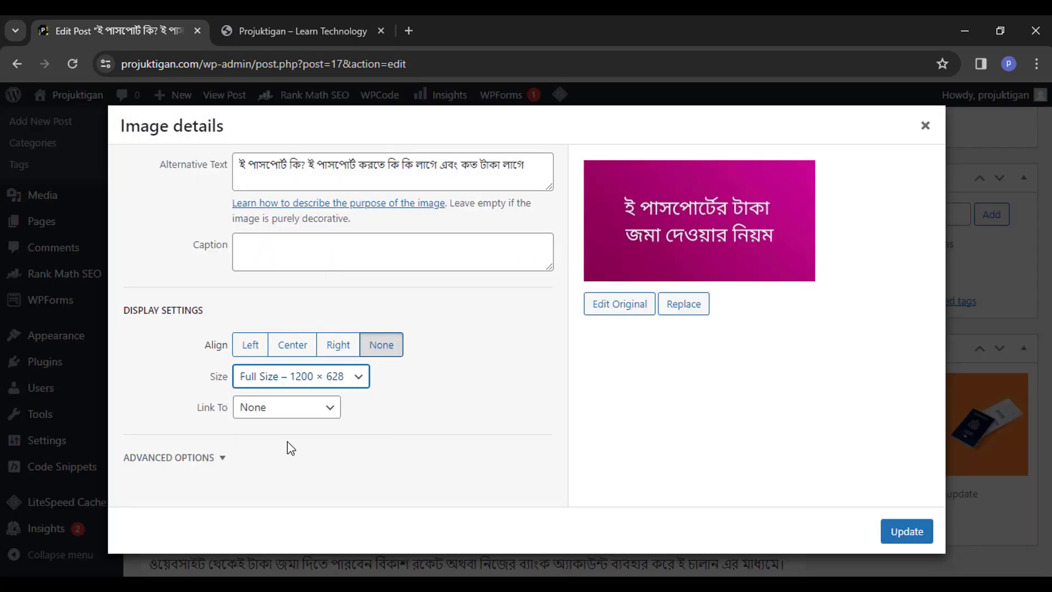
pyautogui.click(293, 346)
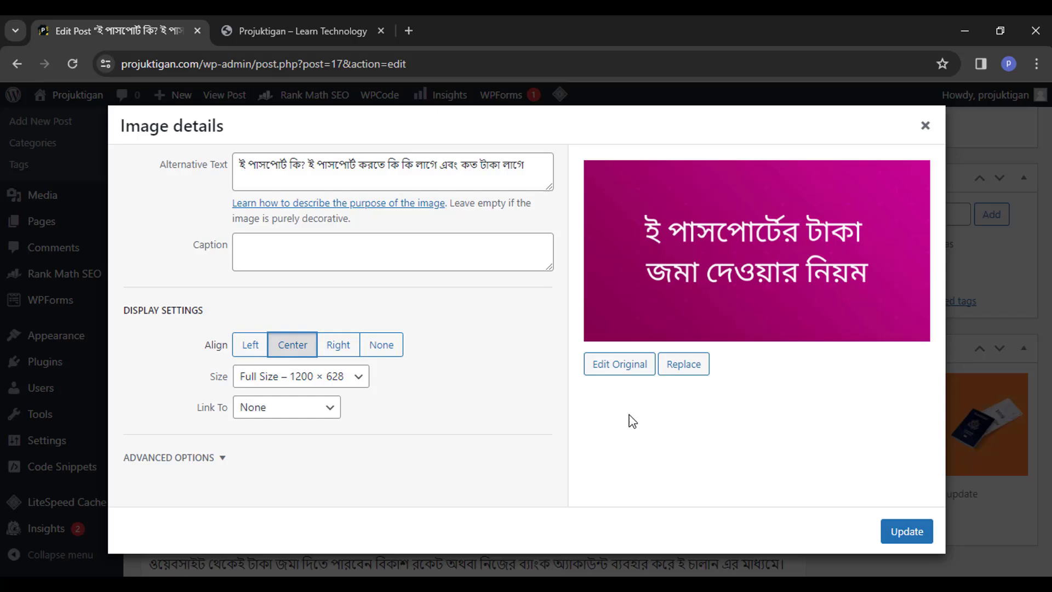
pyautogui.click(919, 540)
pyautogui.click(368, 327)
# Review the Additional and Content Readability checks in the post's Rank Math SEO section.
pyautogui.scroll(-20, 416, 379)
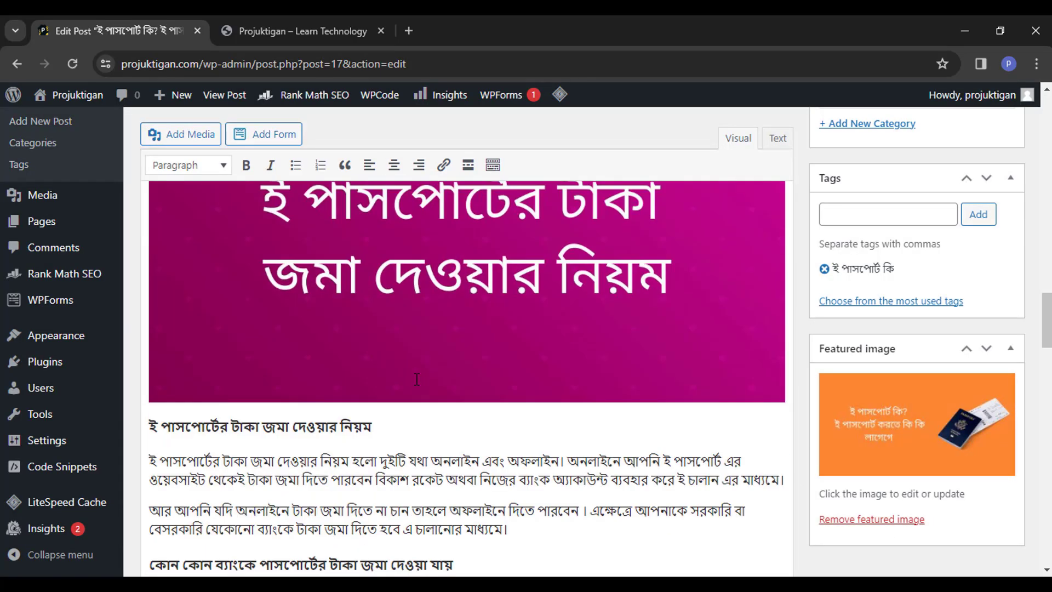
pyautogui.scroll(-5, 416, 379)
pyautogui.scroll(20, 416, 379)
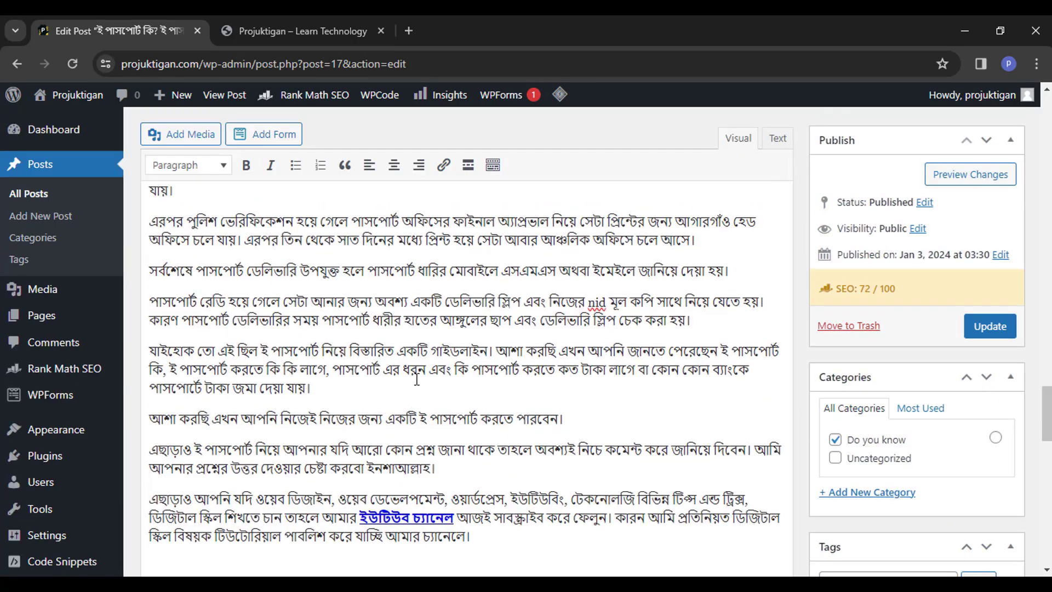
pyautogui.scroll(10, 416, 379)
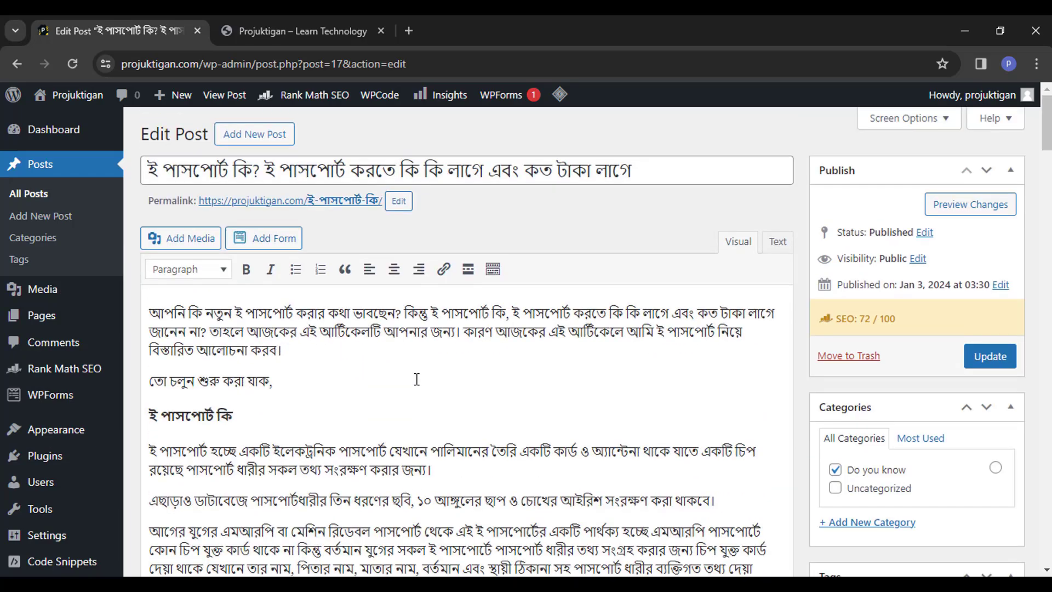
pyautogui.scroll(-15, 418, 375)
pyautogui.scroll(-15, 421, 382)
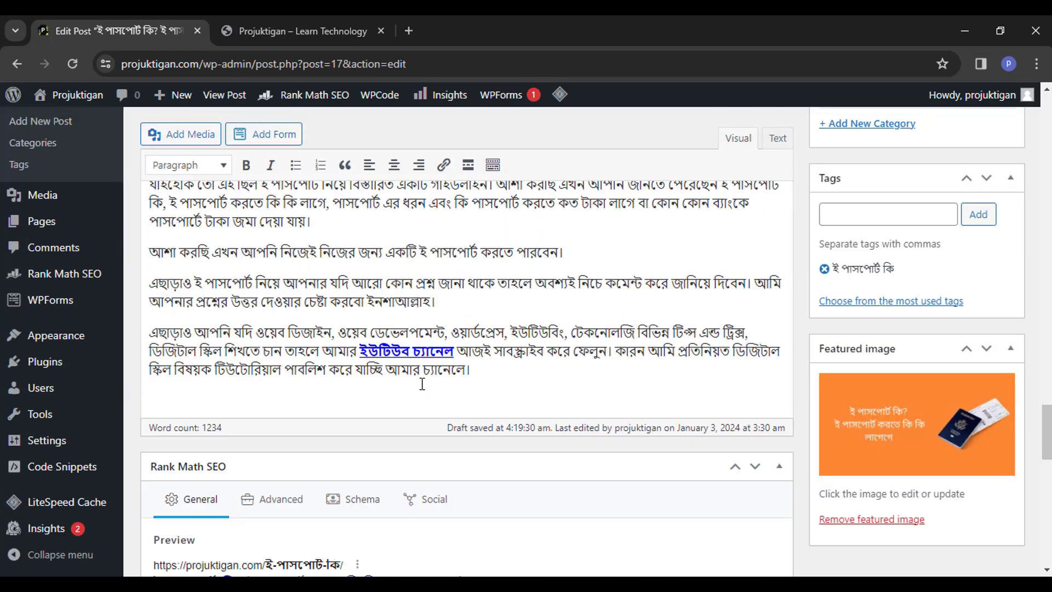
pyautogui.scroll(-4, 421, 386)
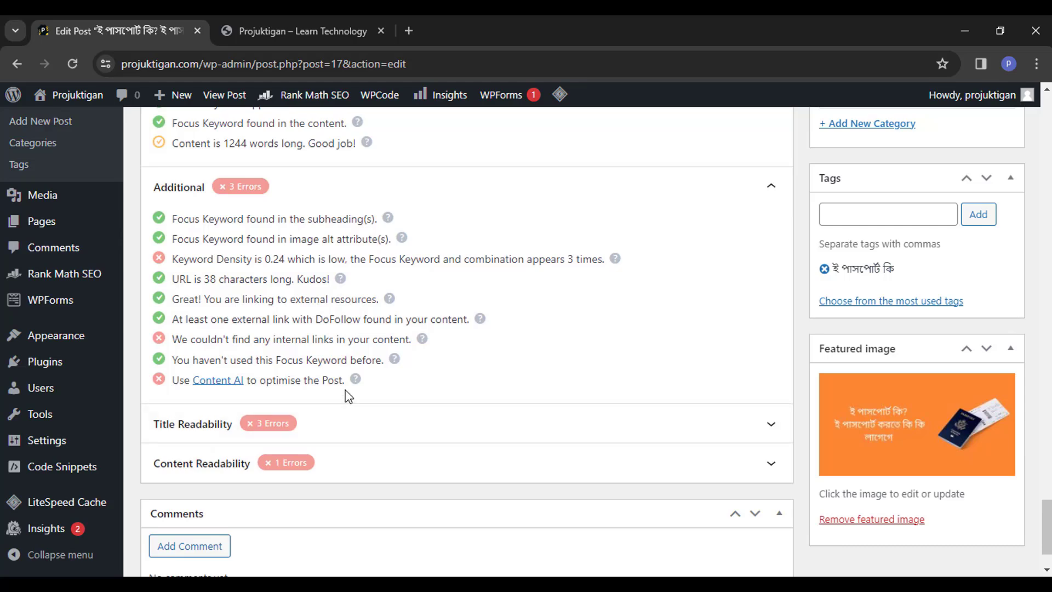
pyautogui.click(356, 471)
pyautogui.scroll(-2, 305, 477)
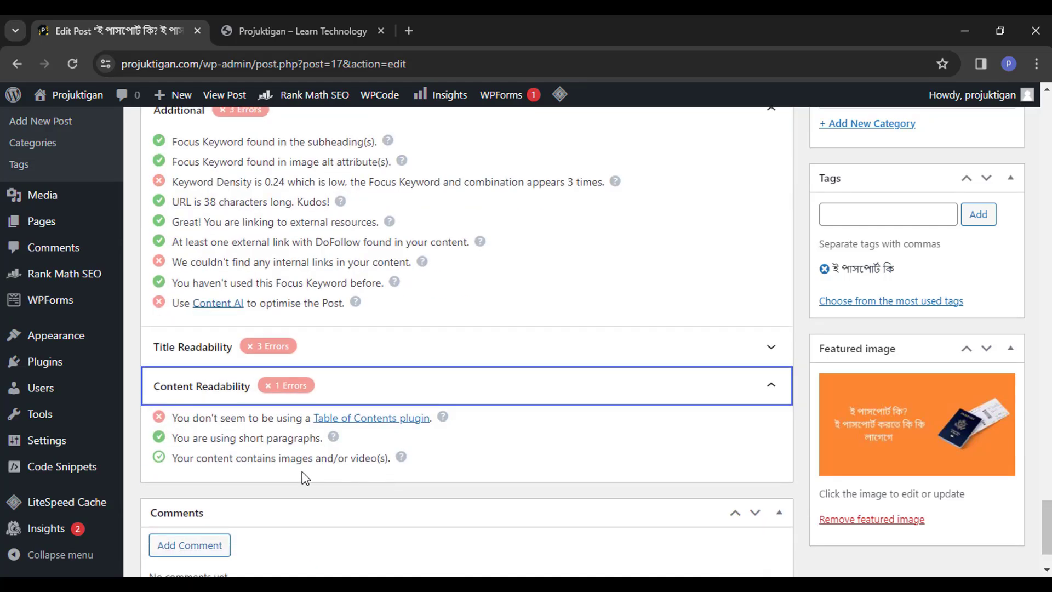
pyautogui.scroll(2, 279, 438)
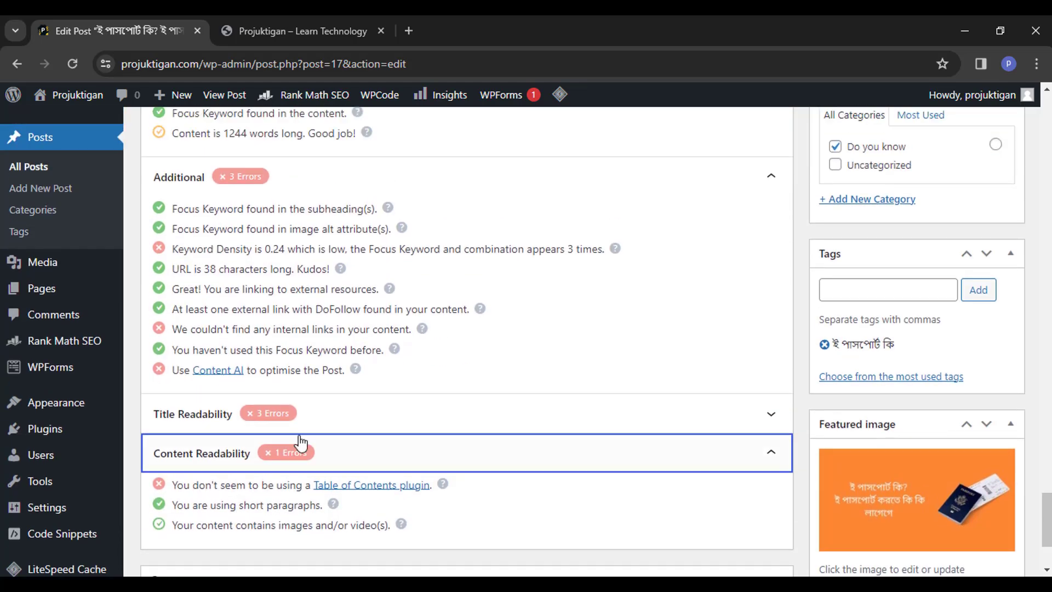
pyautogui.click(337, 474)
pyautogui.click(382, 459)
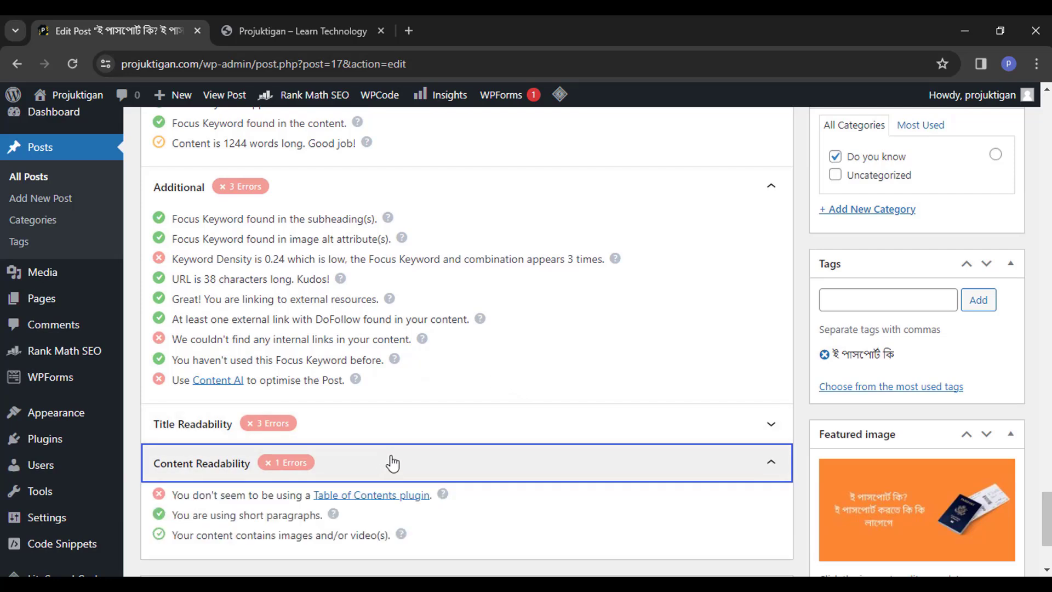
pyautogui.scroll(-2, 266, 419)
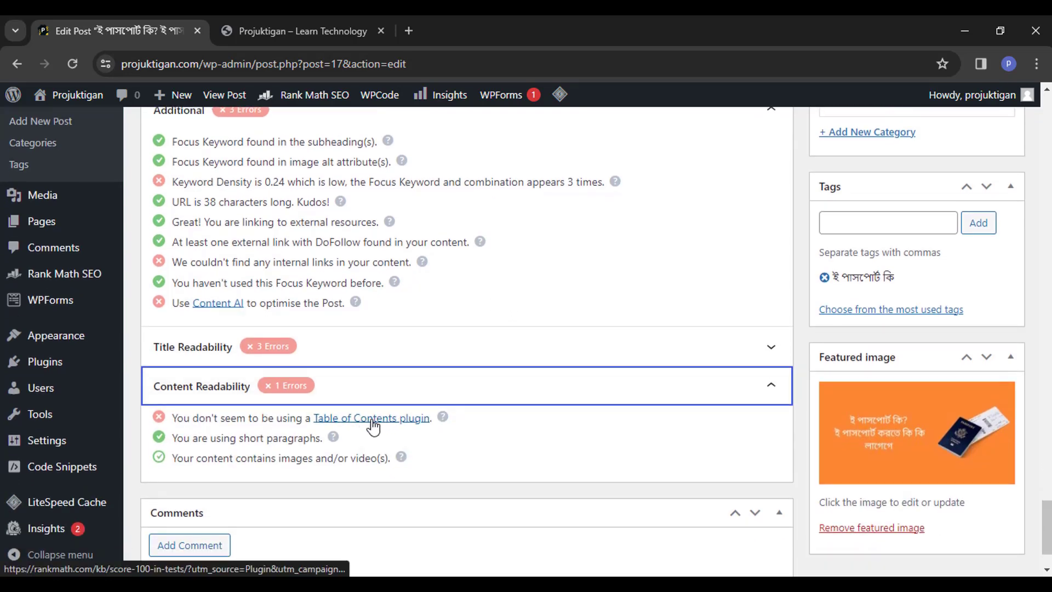
# Update the published post to save the image and content changes.
pyautogui.scroll(15, 382, 287)
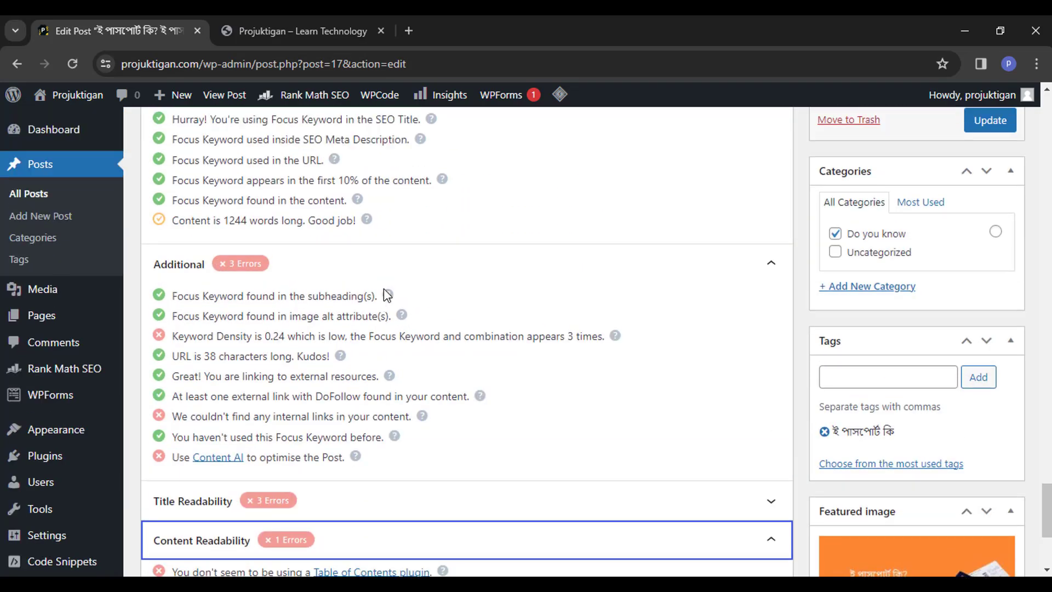
pyautogui.scroll(8, 385, 288)
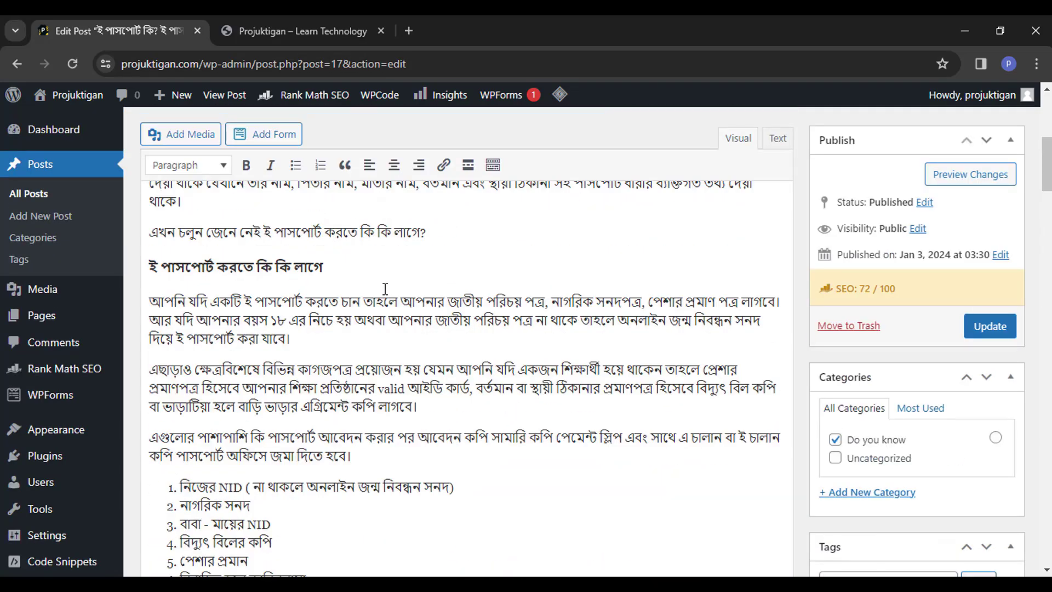
pyautogui.scroll(-3, 236, 243)
pyautogui.scroll(1, 235, 242)
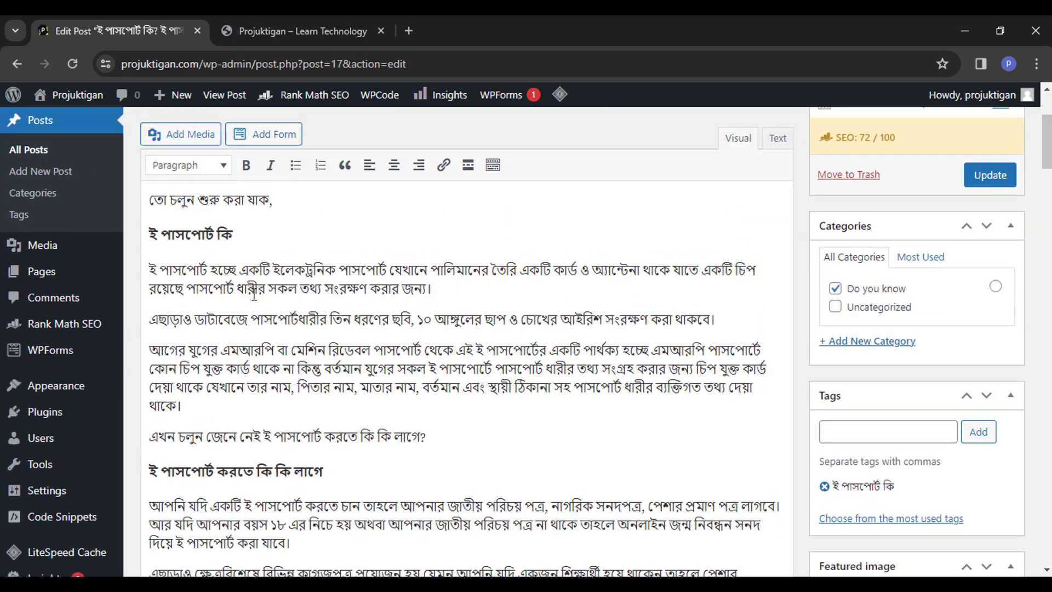
pyautogui.scroll(3, 290, 317)
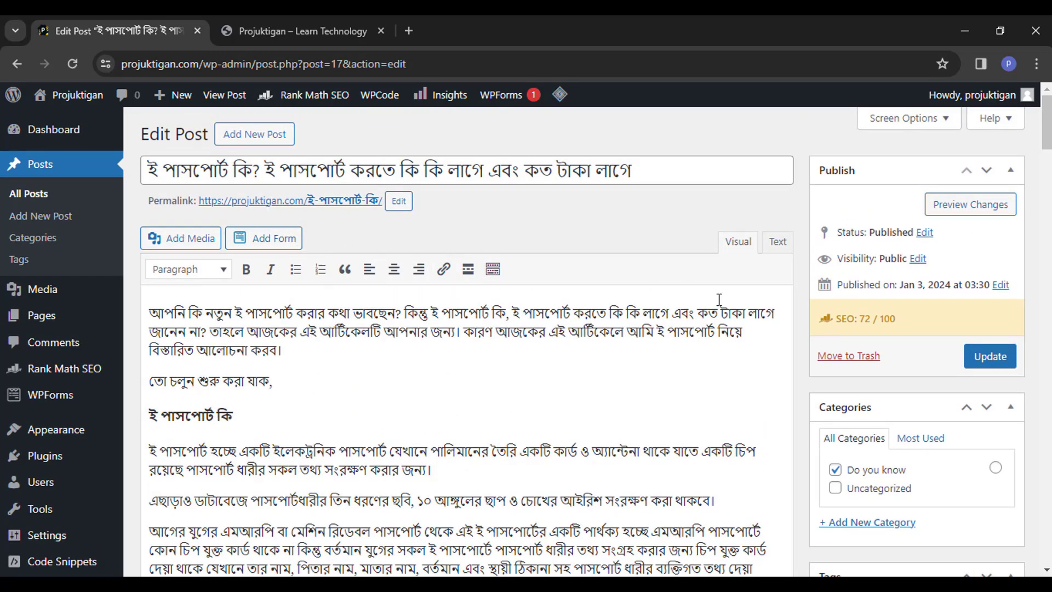
pyautogui.click(987, 362)
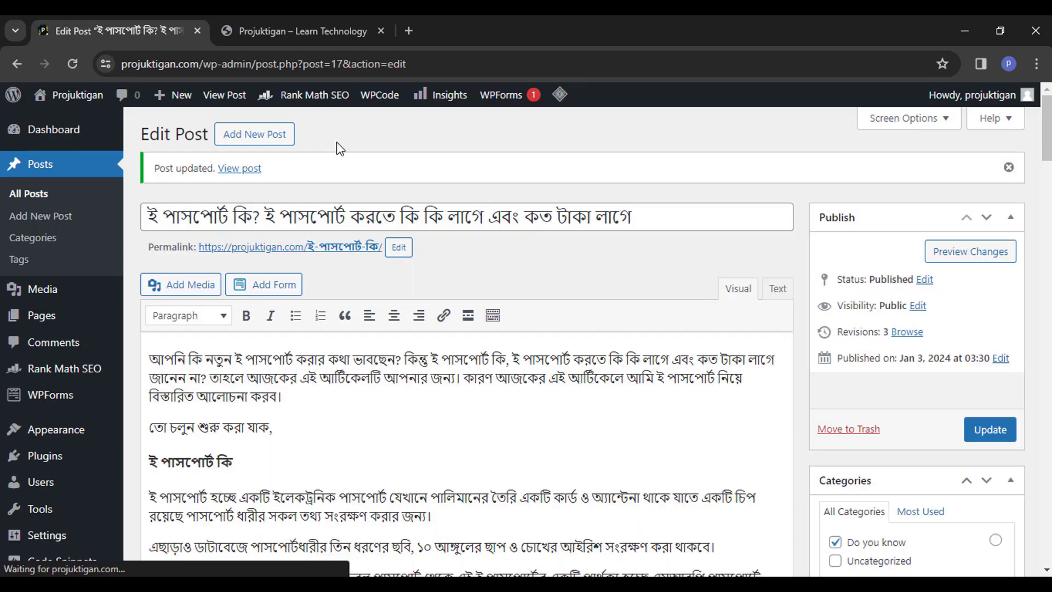
# Open the Add New Plugin page in a new browser tab and search the plugins for "table of content".
pyautogui.moveTo(55, 458)
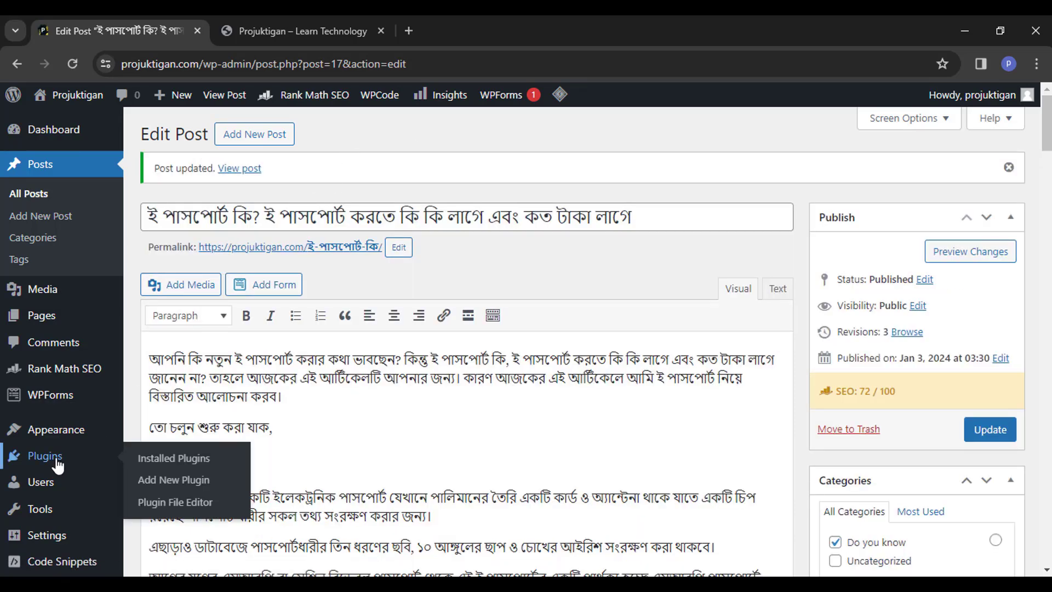
pyautogui.rightClick(171, 478)
pyautogui.click(205, 285)
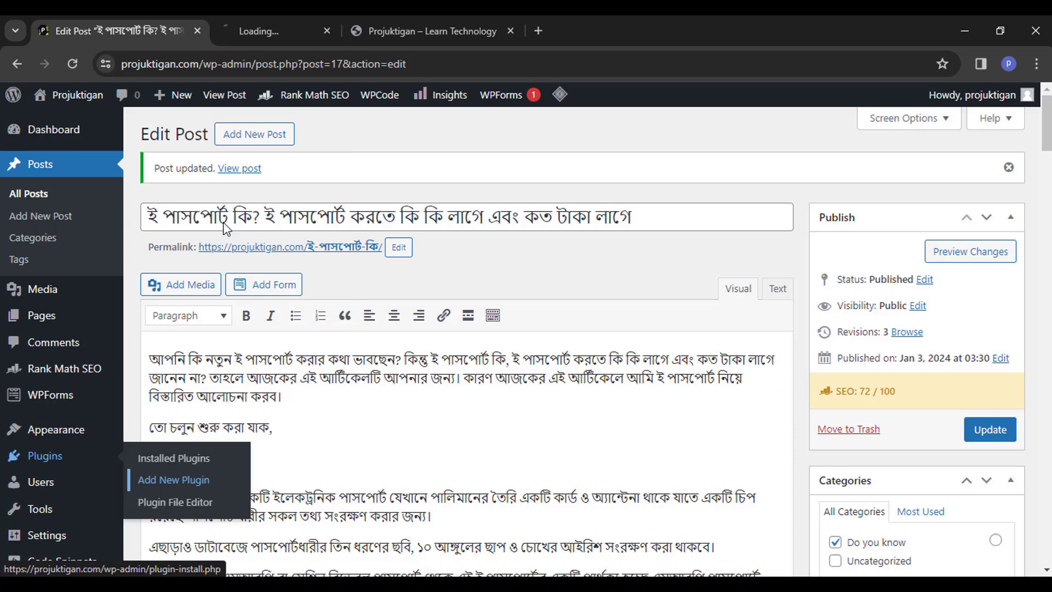
pyautogui.click(272, 32)
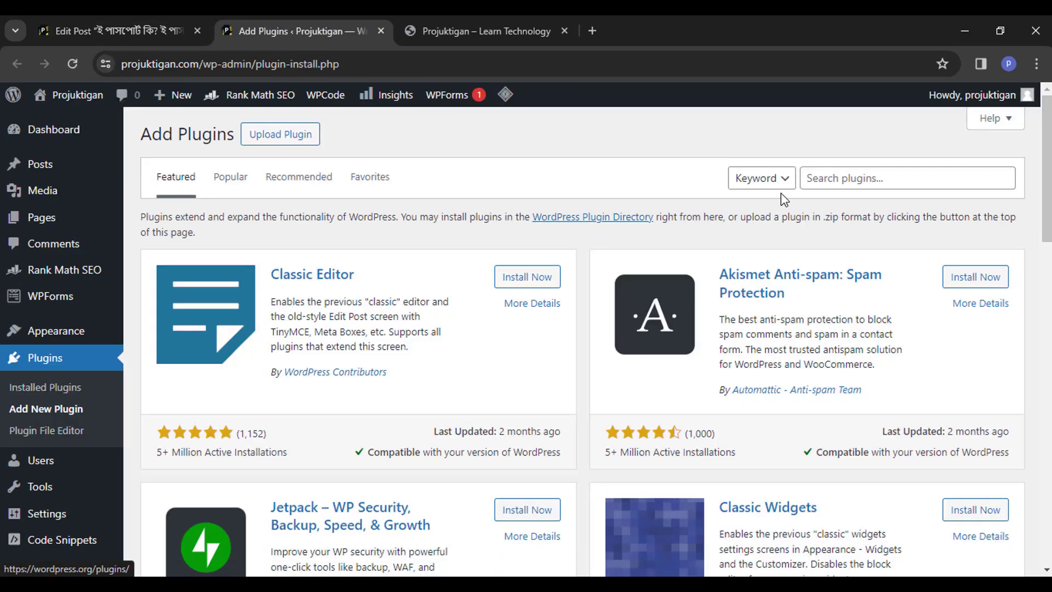
pyautogui.click(830, 182)
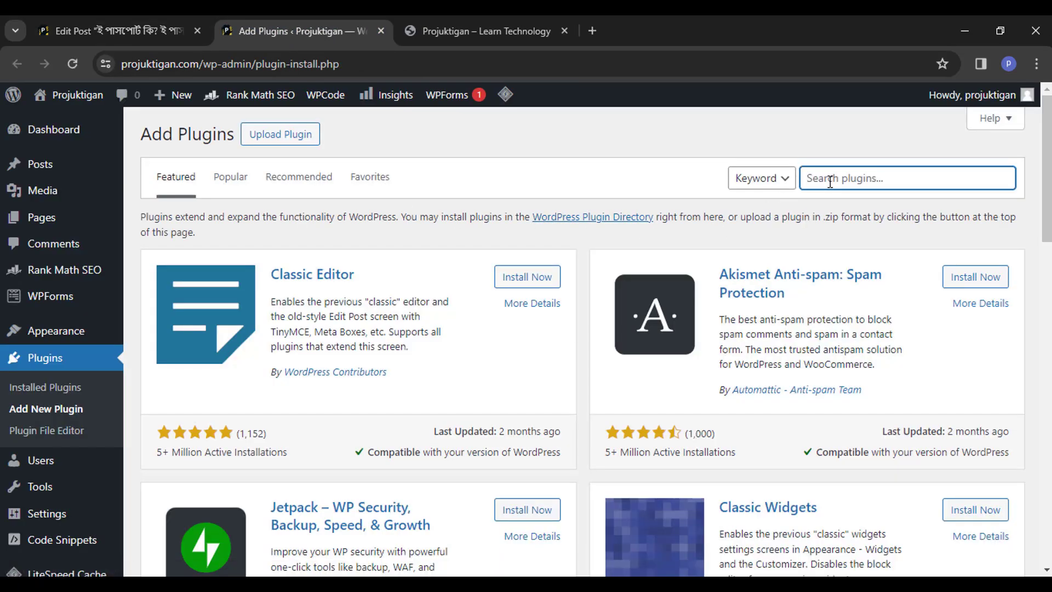
pyautogui.write('table of content')
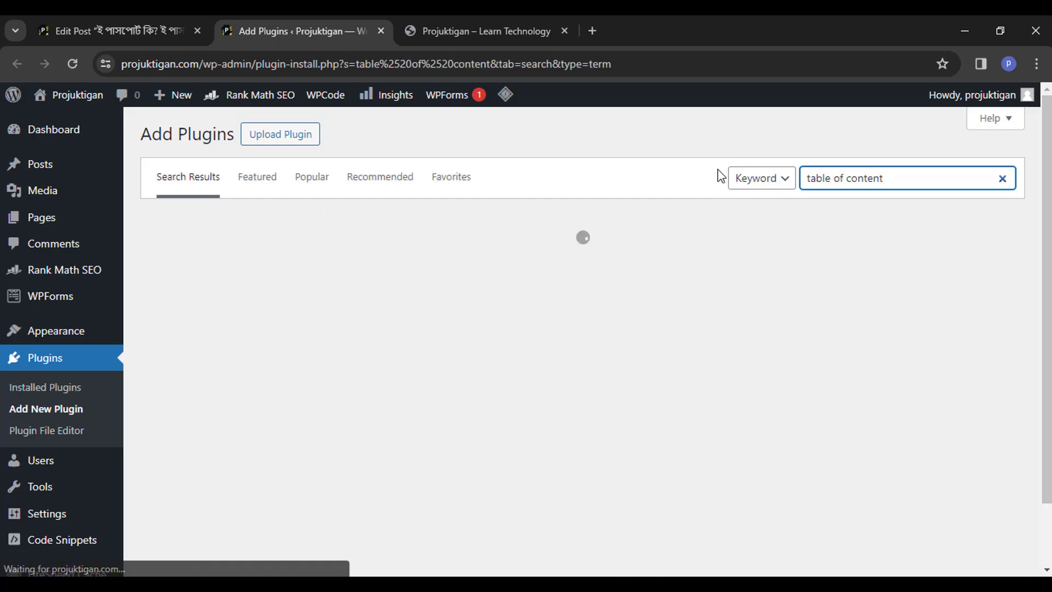
pyautogui.click(704, 148)
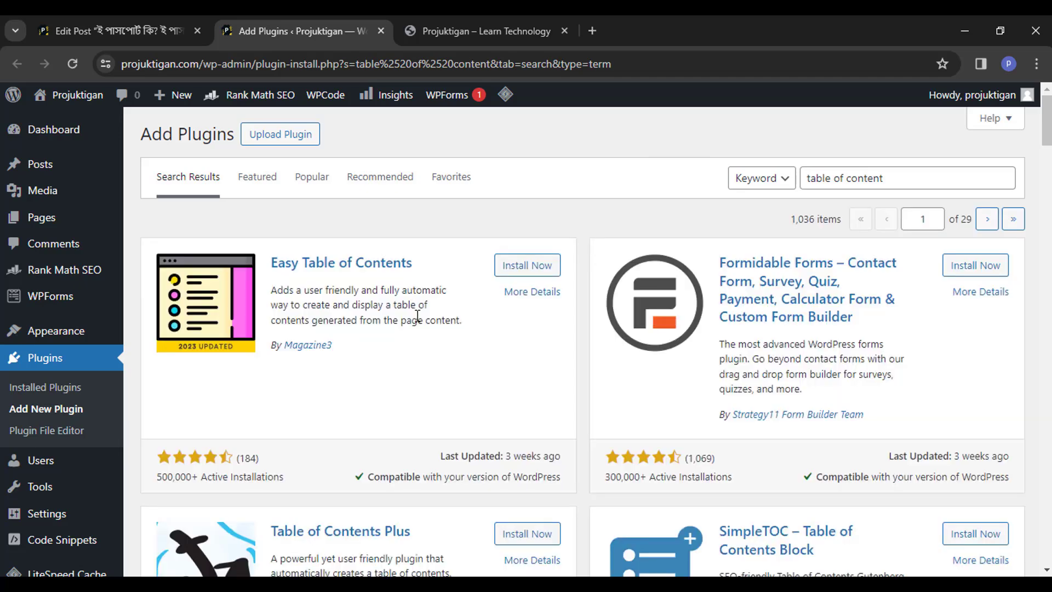
# Compare the table of contents plugins in the search results by description, active installations and last update.
pyautogui.scroll(-6, 563, 394)
pyautogui.scroll(6, 538, 393)
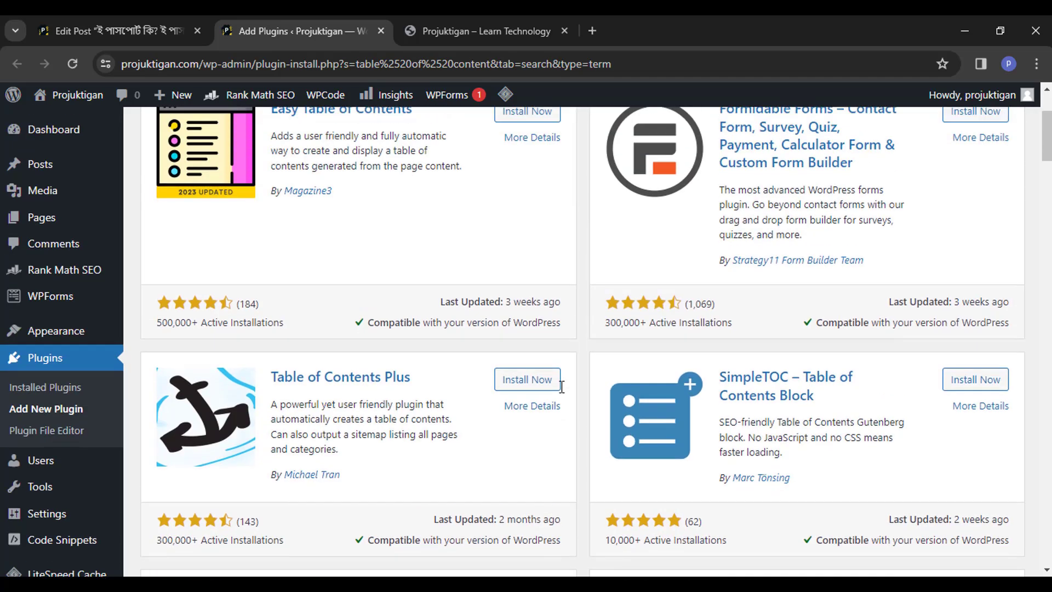
pyautogui.scroll(-4, 535, 387)
pyautogui.scroll(4, 493, 395)
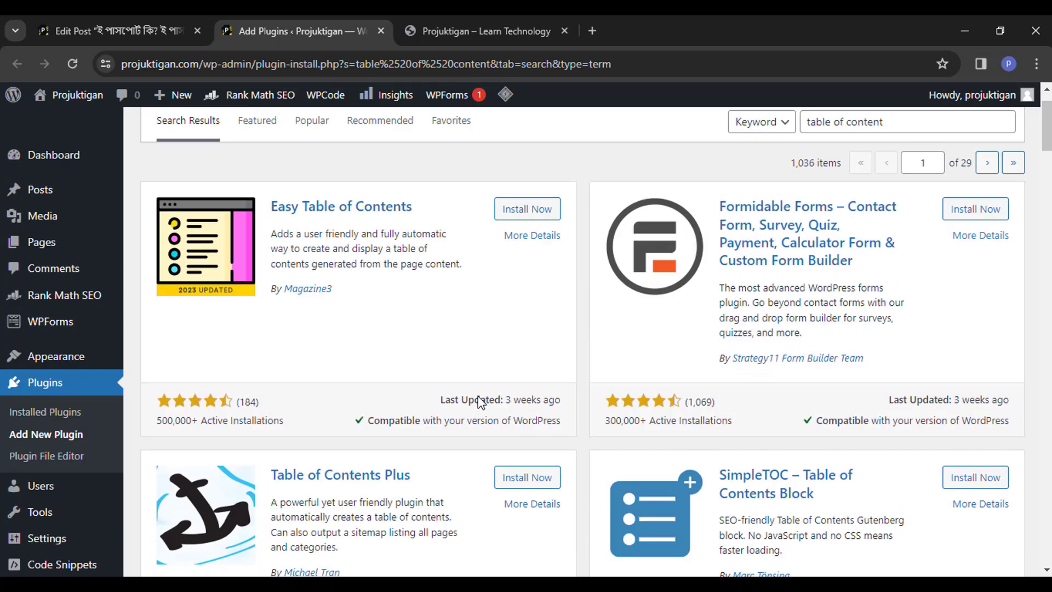
pyautogui.scroll(-1, 423, 438)
pyautogui.scroll(-3, 427, 445)
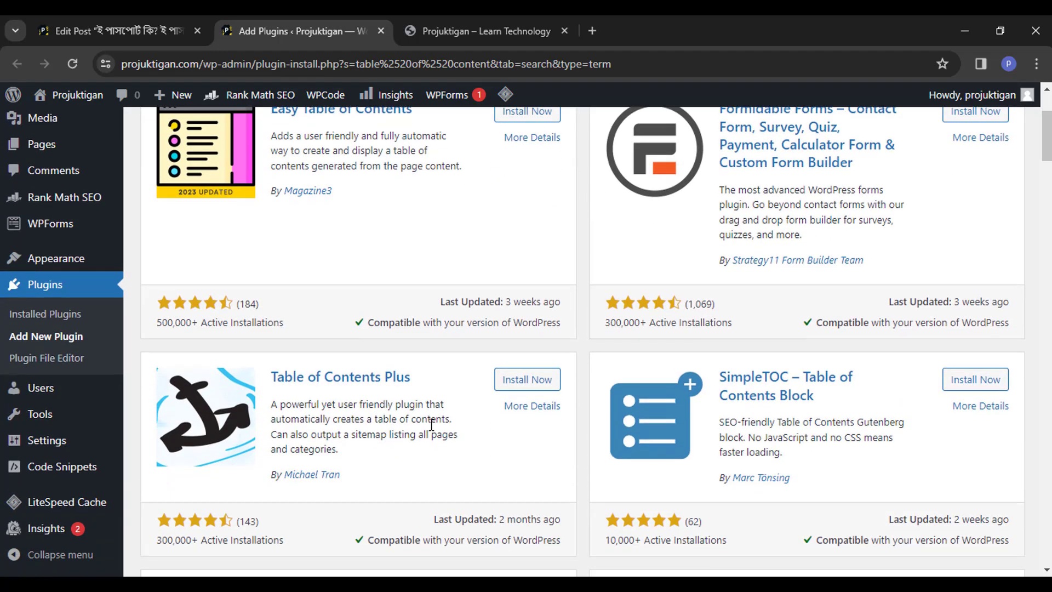
pyautogui.scroll(2, 431, 425)
pyautogui.scroll(-3, 406, 431)
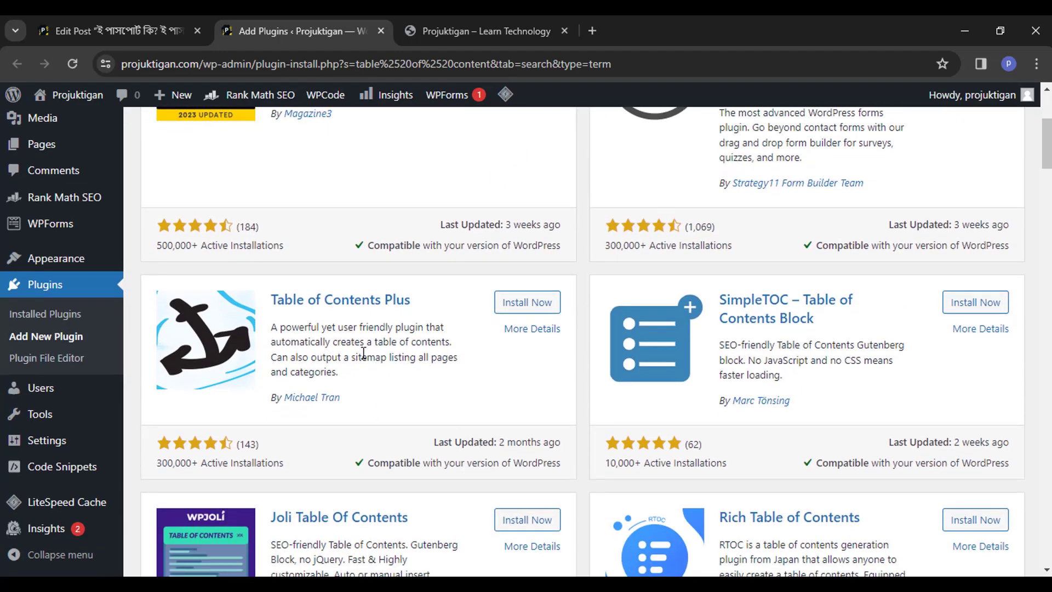
pyautogui.moveTo(498, 442); pyautogui.dragTo(550, 456)
pyautogui.click(521, 446)
# Install the Easy Table of Contents plugin by Magazine3.
pyautogui.scroll(5, 521, 446)
pyautogui.click(525, 456)
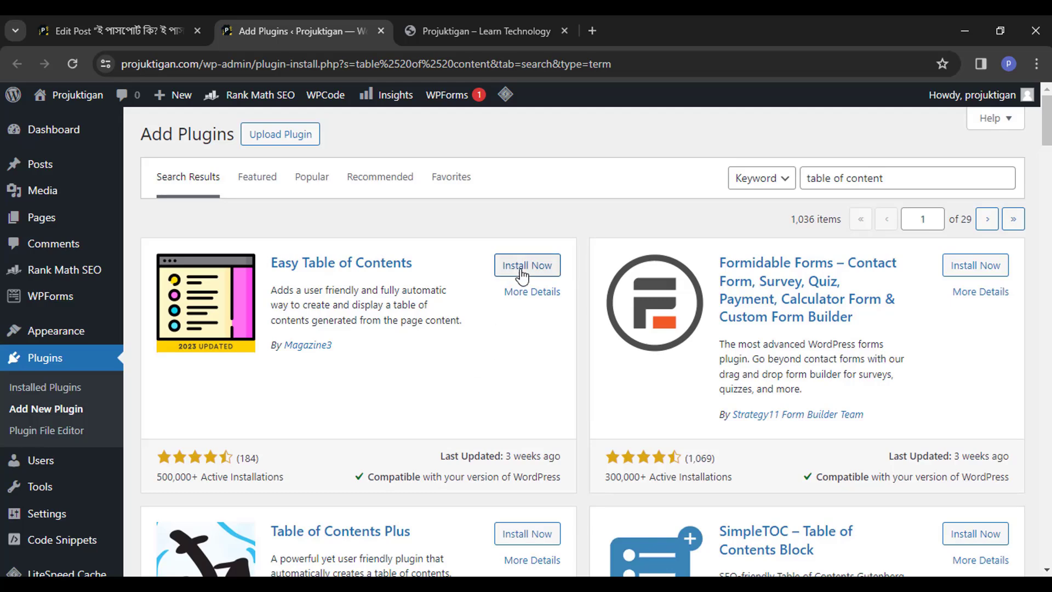
pyautogui.click(524, 267)
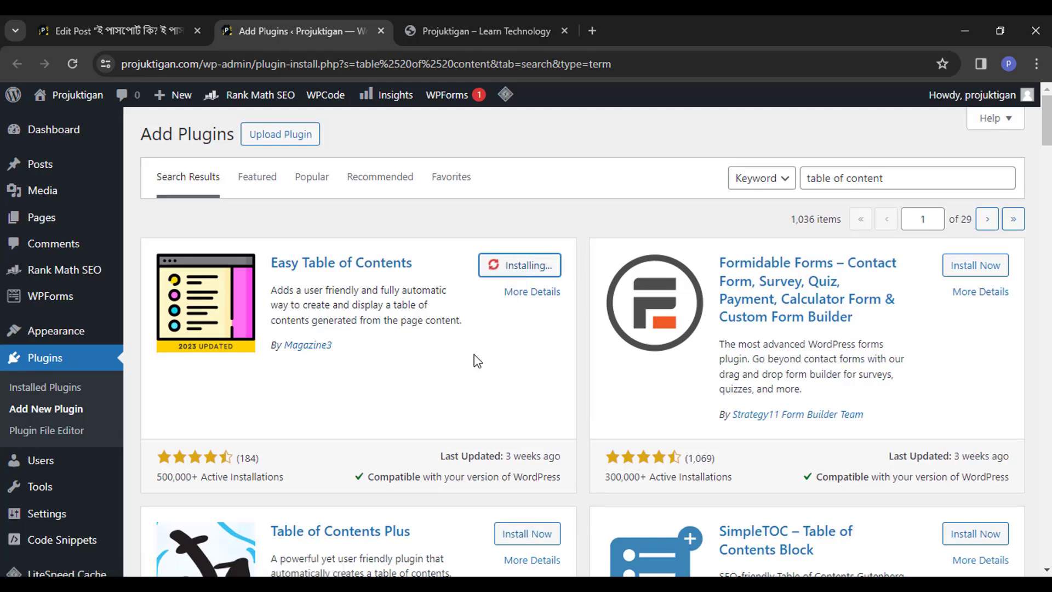
# Activate the Easy Table of Contents plugin once its installation has finished.
pyautogui.scroll(-3, 476, 361)
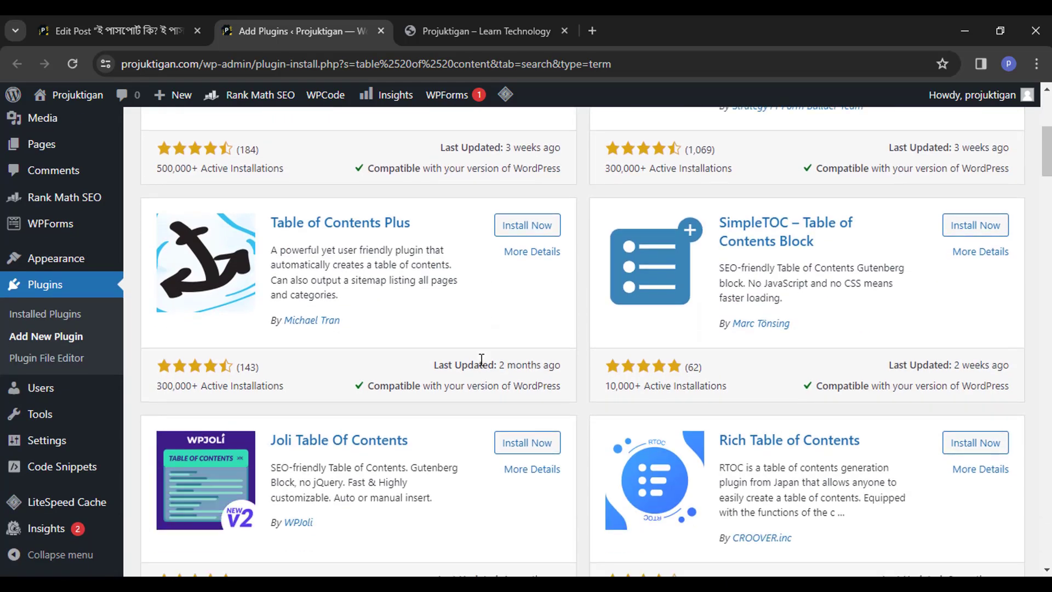
pyautogui.scroll(3, 479, 359)
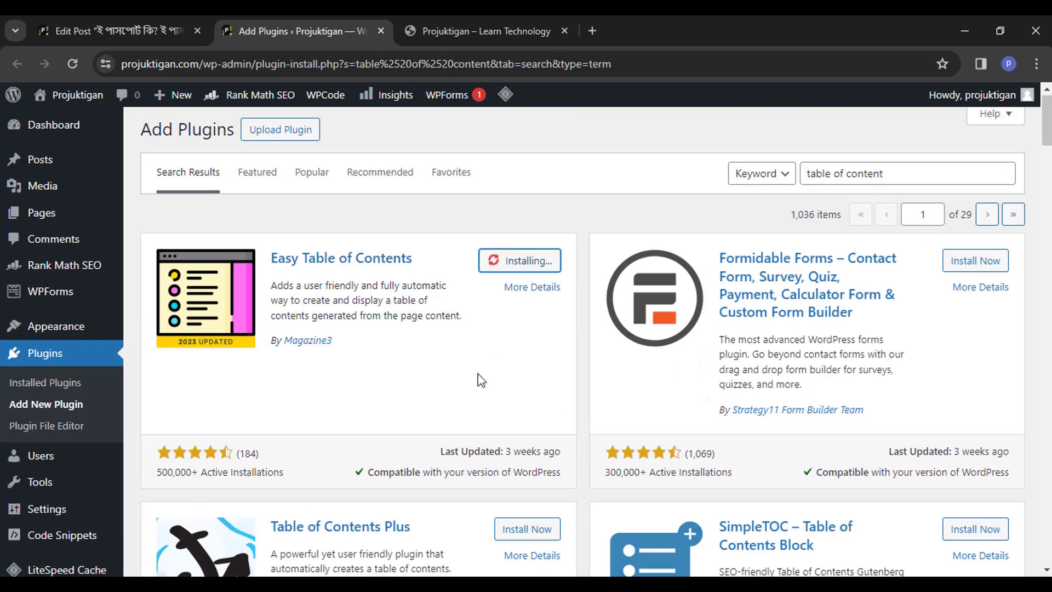
pyautogui.scroll(-3, 479, 375)
pyautogui.scroll(3, 479, 377)
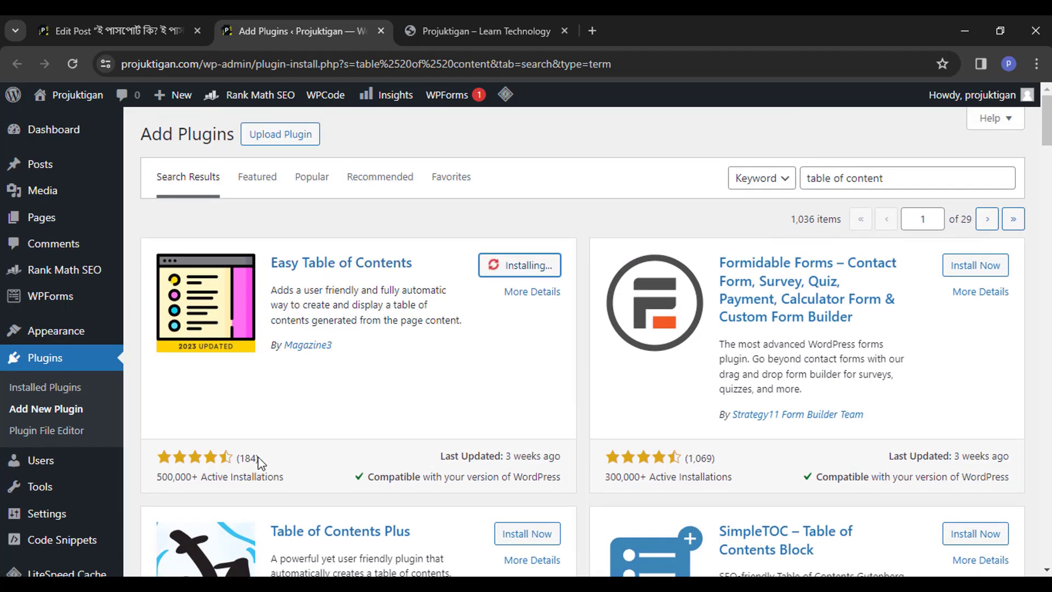
pyautogui.scroll(-3, 348, 432)
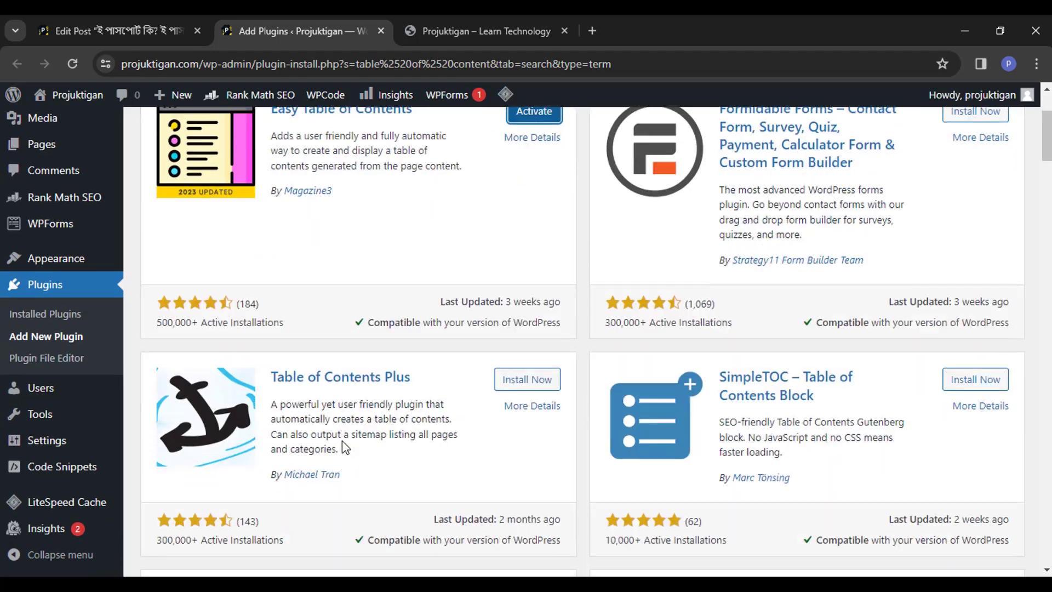
pyautogui.scroll(2, 405, 433)
pyautogui.scroll(-2, 404, 432)
pyautogui.scroll(3, 502, 415)
pyautogui.click(526, 274)
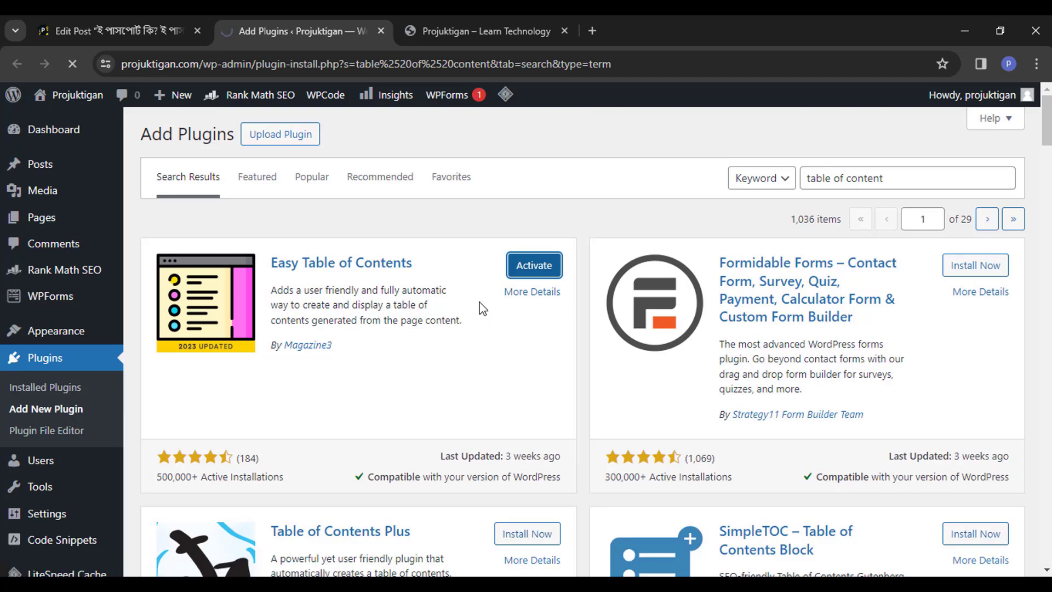
# Dismiss the newsletter pop-up on the plugin's welcome page and open the Easy Table of Contents settings.
pyautogui.scroll(-3, 422, 372)
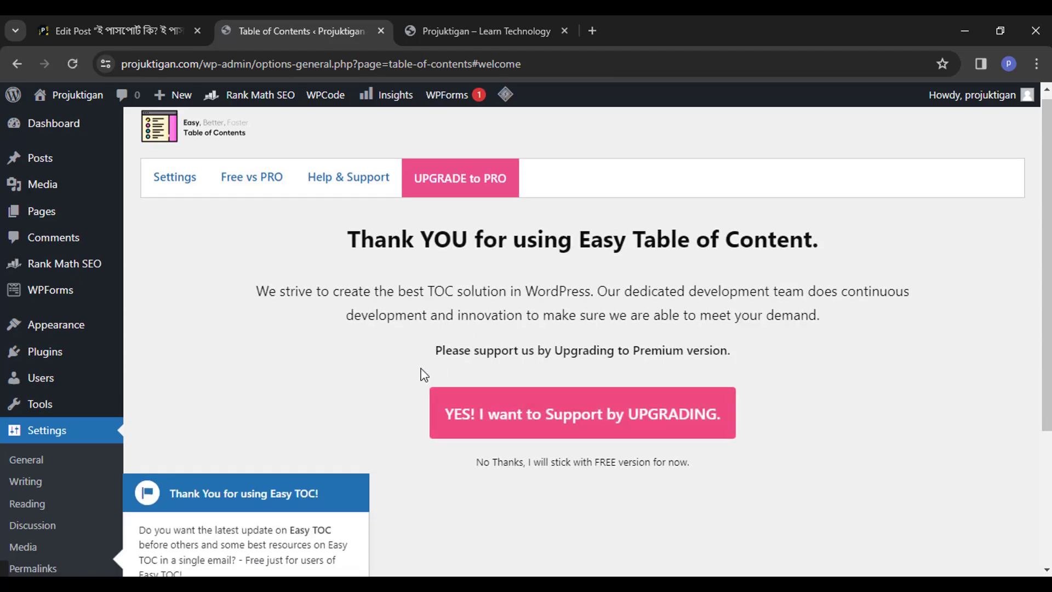
pyautogui.click(331, 434)
pyautogui.scroll(4, 386, 408)
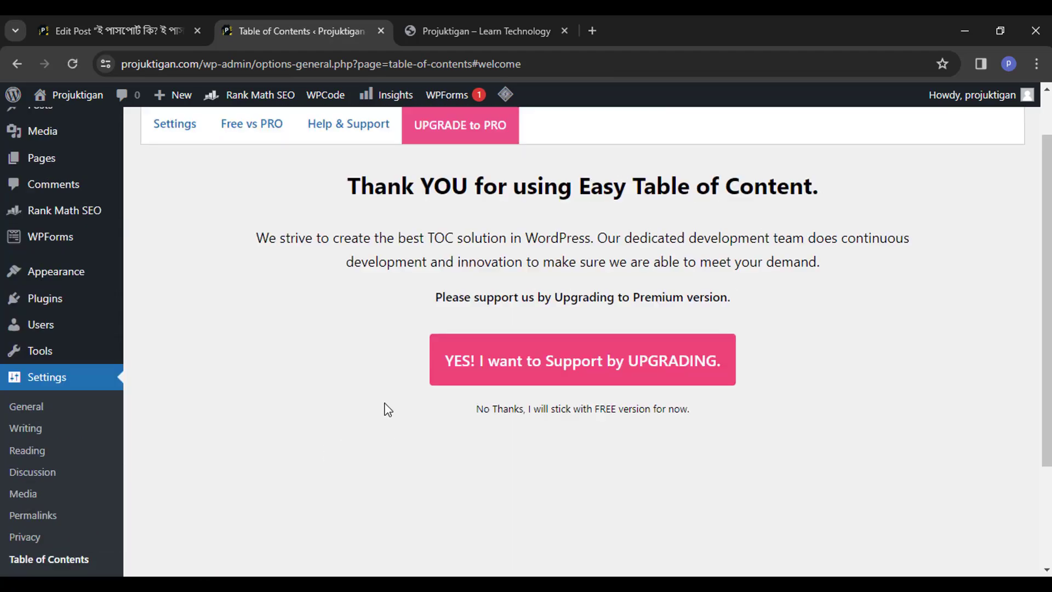
pyautogui.scroll(-2, 362, 328)
pyautogui.scroll(2, 353, 300)
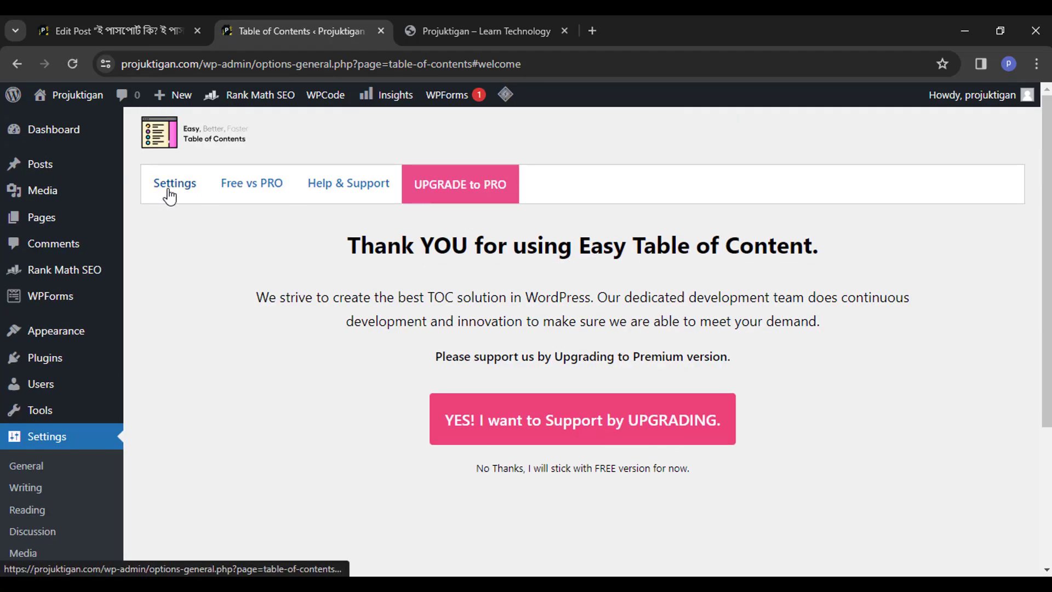
pyautogui.click(167, 189)
# Turn off Pages under both Enable Support and Auto Insert in the table of contents settings.
pyautogui.scroll(-2, 423, 310)
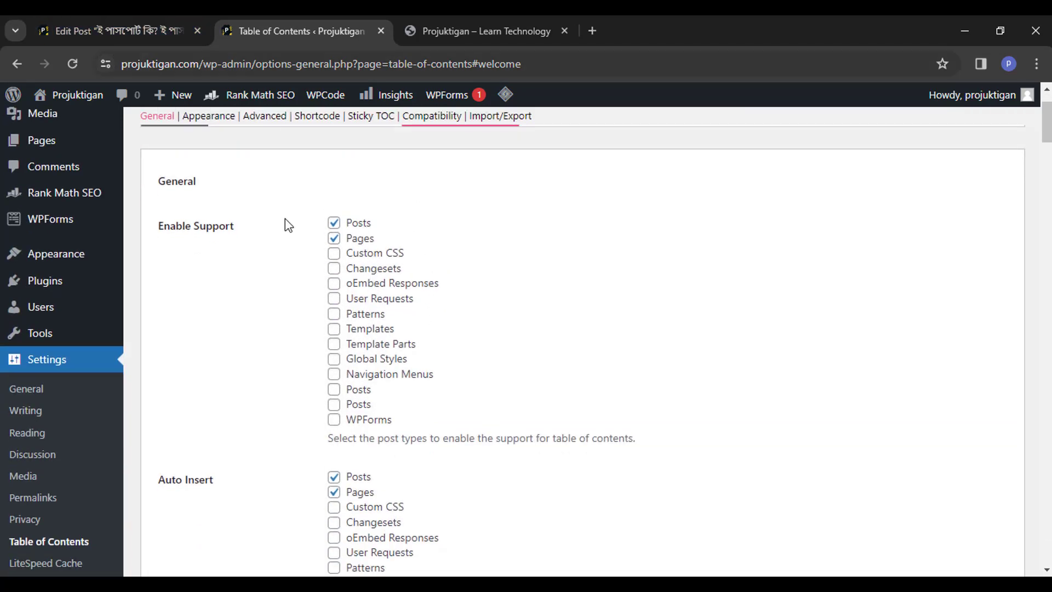
pyautogui.click(334, 237)
pyautogui.scroll(-3, 370, 358)
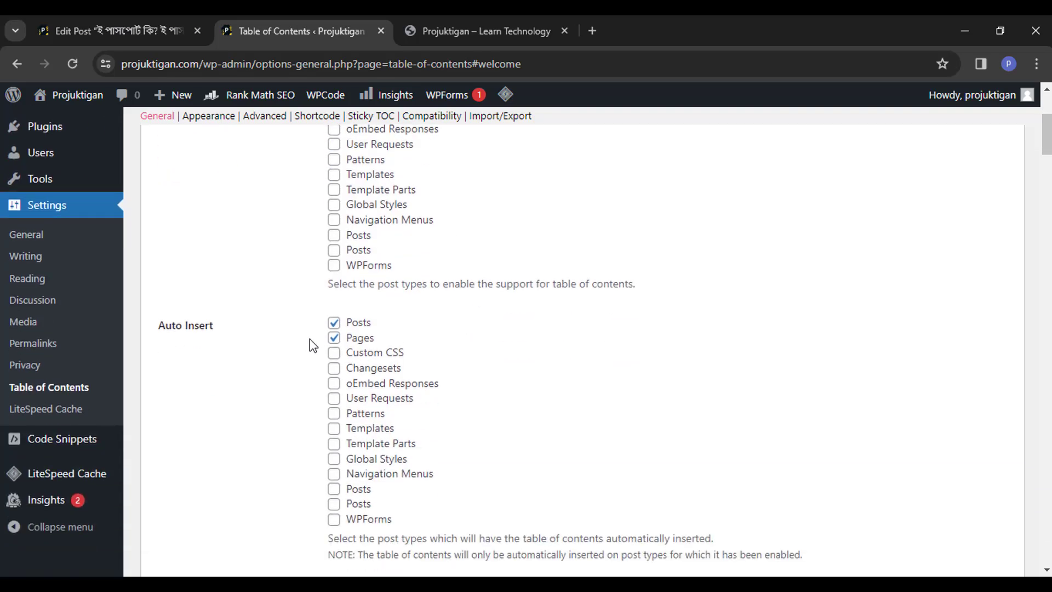
pyautogui.click(333, 337)
# Review the table of contents' Position choices and the neighbouring heading count, header label and toggle settings.
pyautogui.scroll(-3, 292, 359)
pyautogui.scroll(-2, 291, 362)
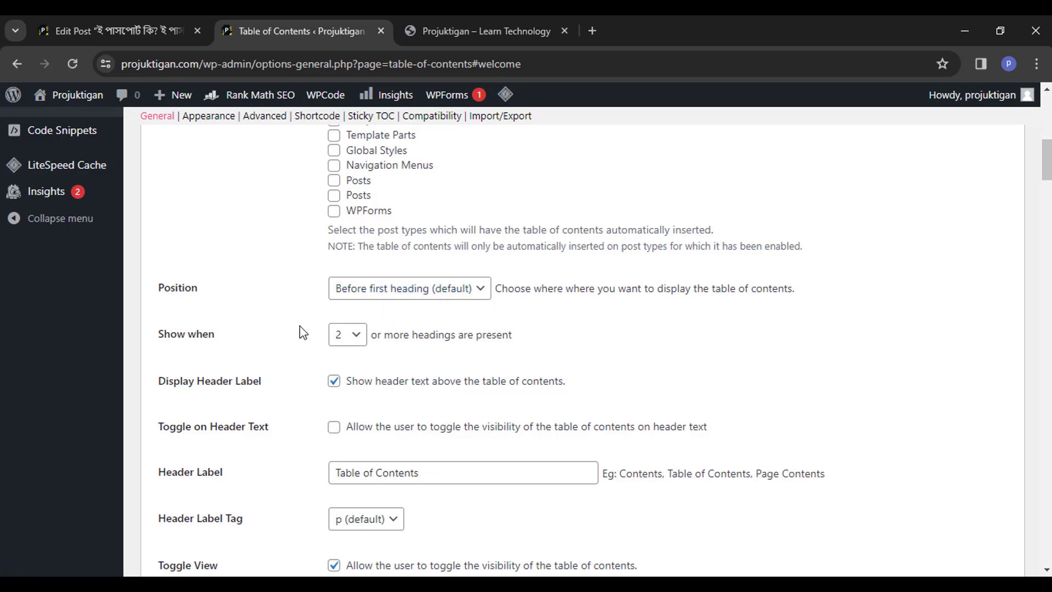
pyautogui.scroll(-2, 303, 333)
pyautogui.scroll(2, 303, 333)
pyautogui.click(432, 295)
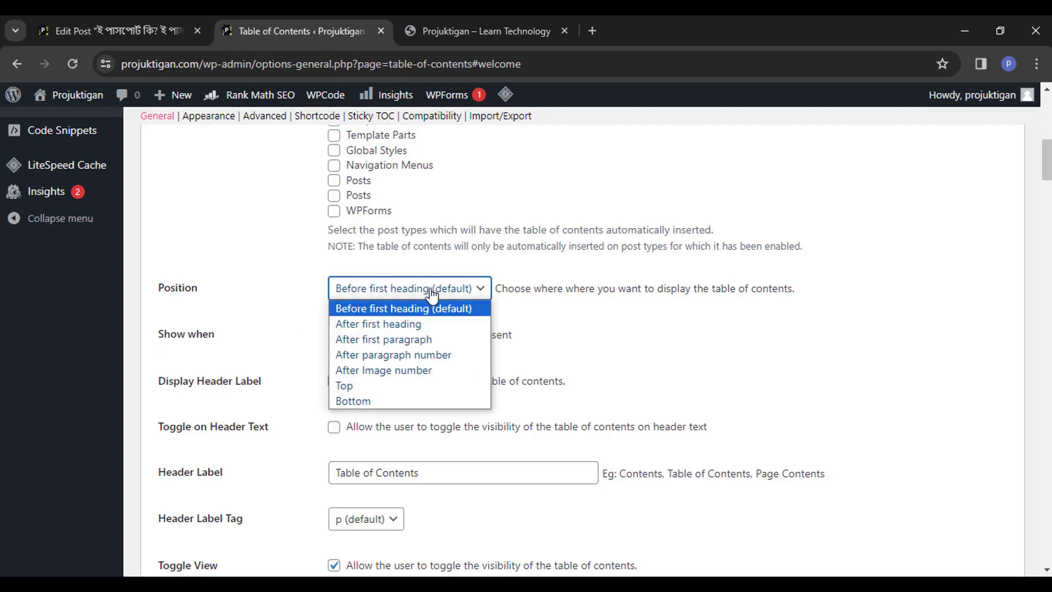
pyautogui.click(432, 294)
pyautogui.scroll(-1, 343, 274)
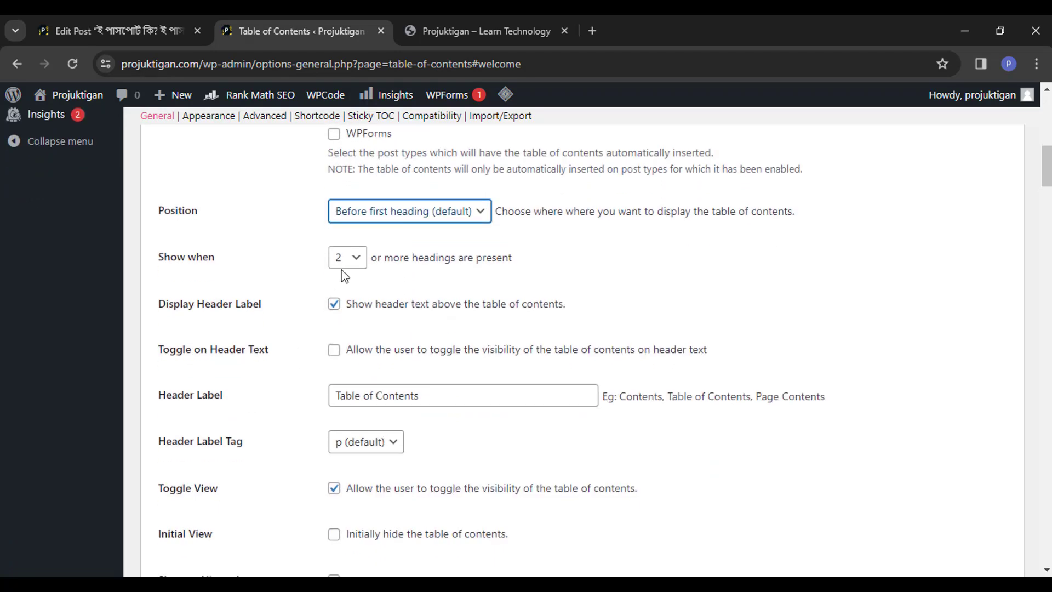
pyautogui.scroll(-2, 312, 318)
pyautogui.scroll(1, 310, 329)
# Save the Easy Table of Contents settings.
pyautogui.scroll(-20, 311, 328)
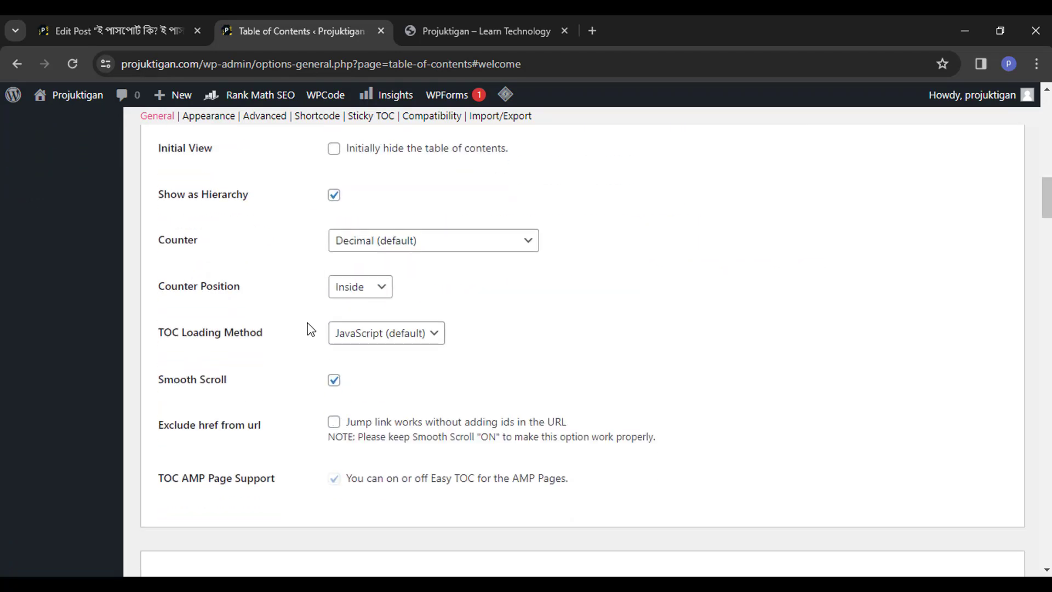
pyautogui.scroll(-20, 313, 338)
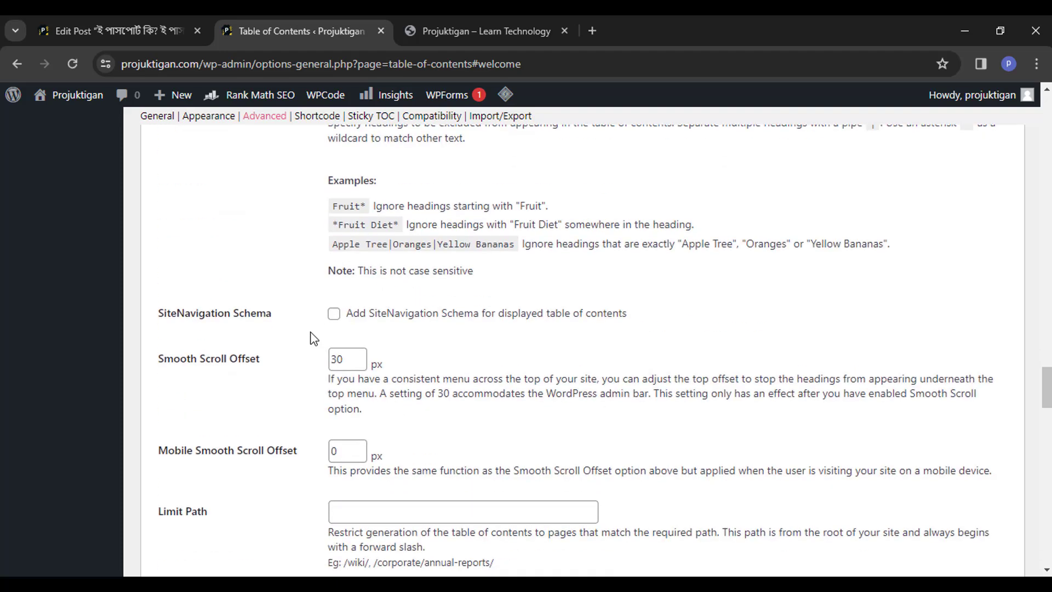
pyautogui.scroll(-1, 321, 342)
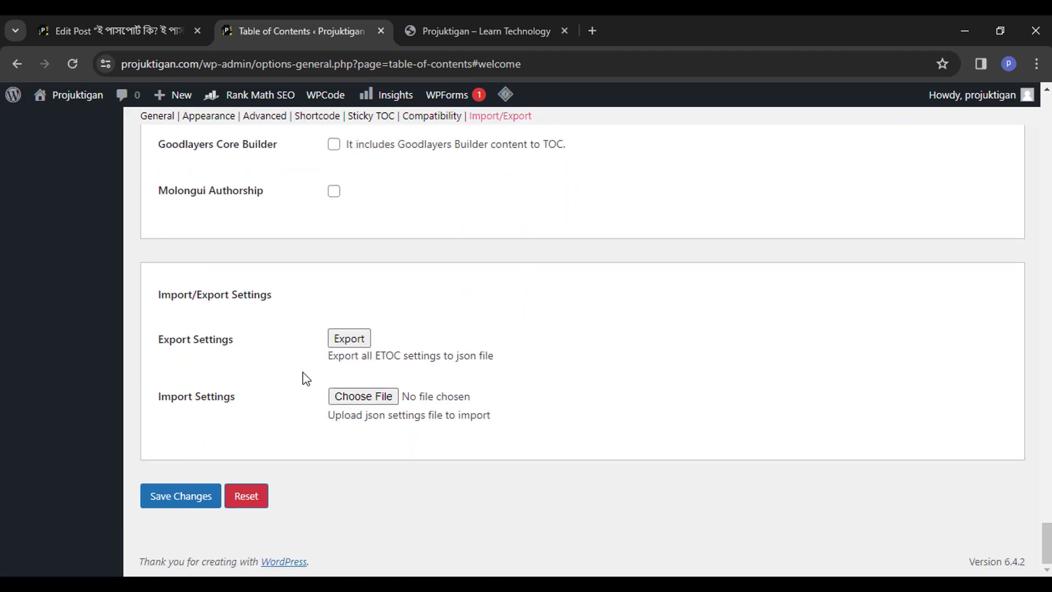
pyautogui.click(187, 496)
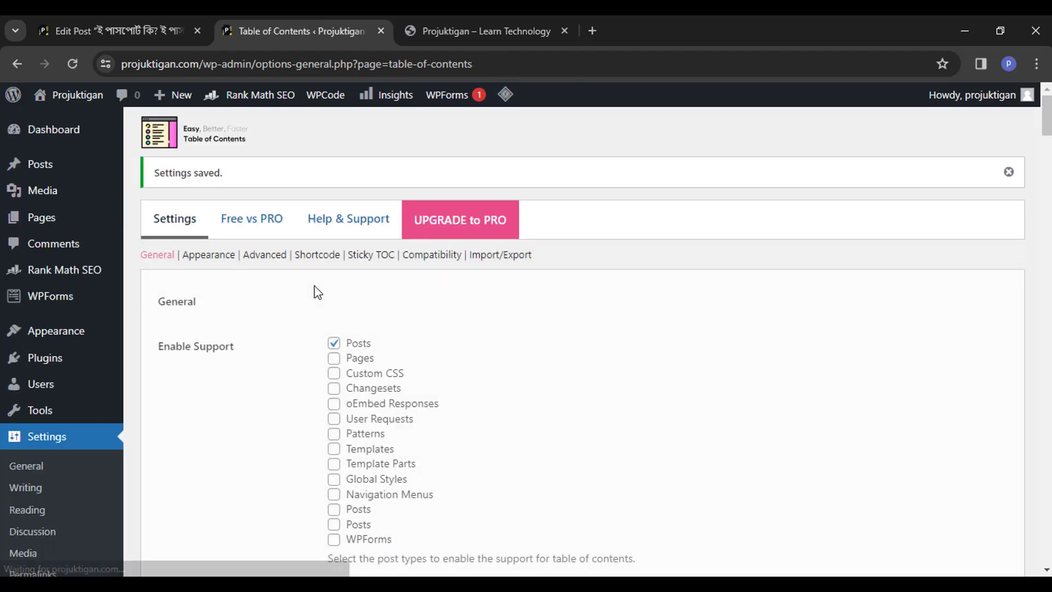
# Return to the post's editing tab, reload the page and examine Rank Math's Content Readability checks.
pyautogui.click(146, 28)
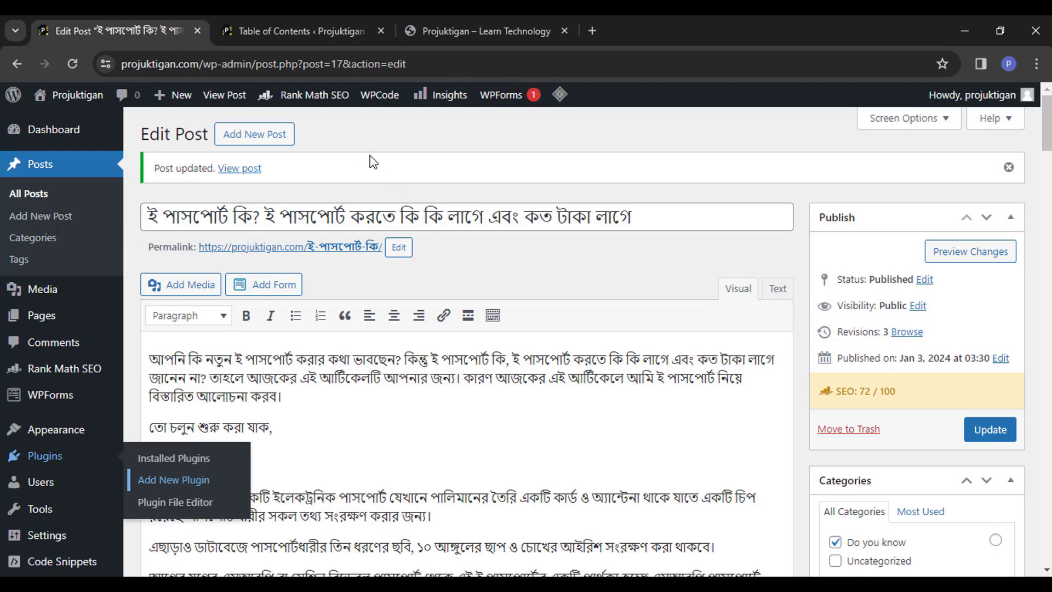
pyautogui.click(72, 65)
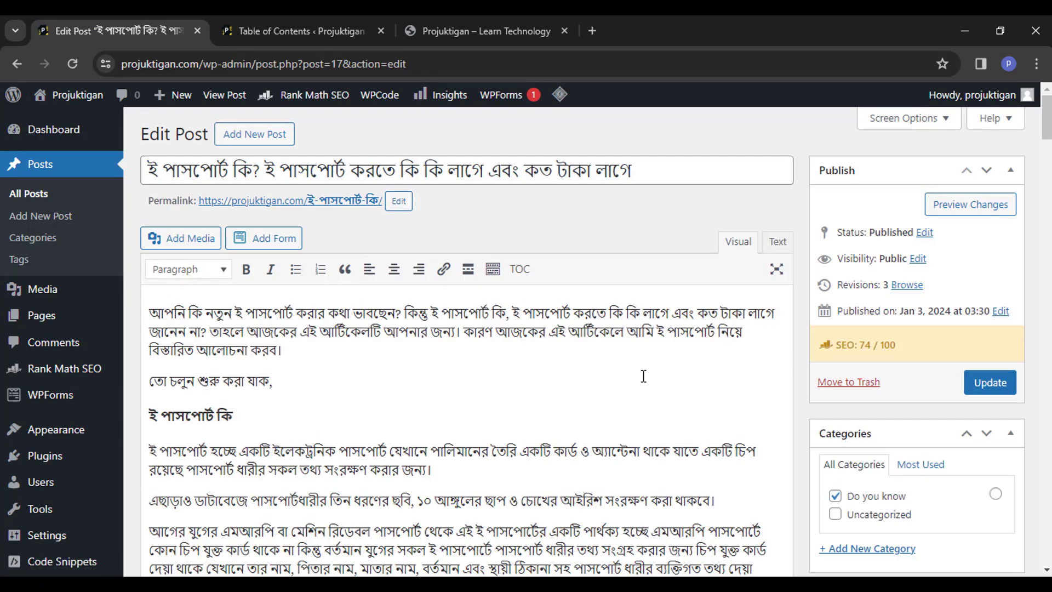
pyautogui.scroll(-15, 644, 375)
pyautogui.scroll(-20, 373, 430)
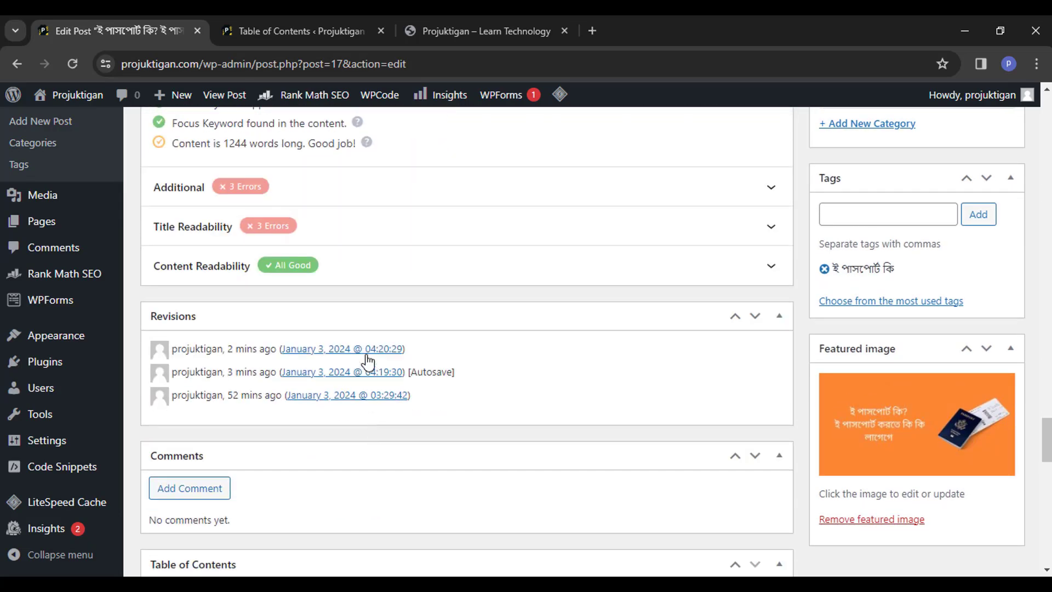
pyautogui.scroll(2, 350, 367)
pyautogui.click(329, 355)
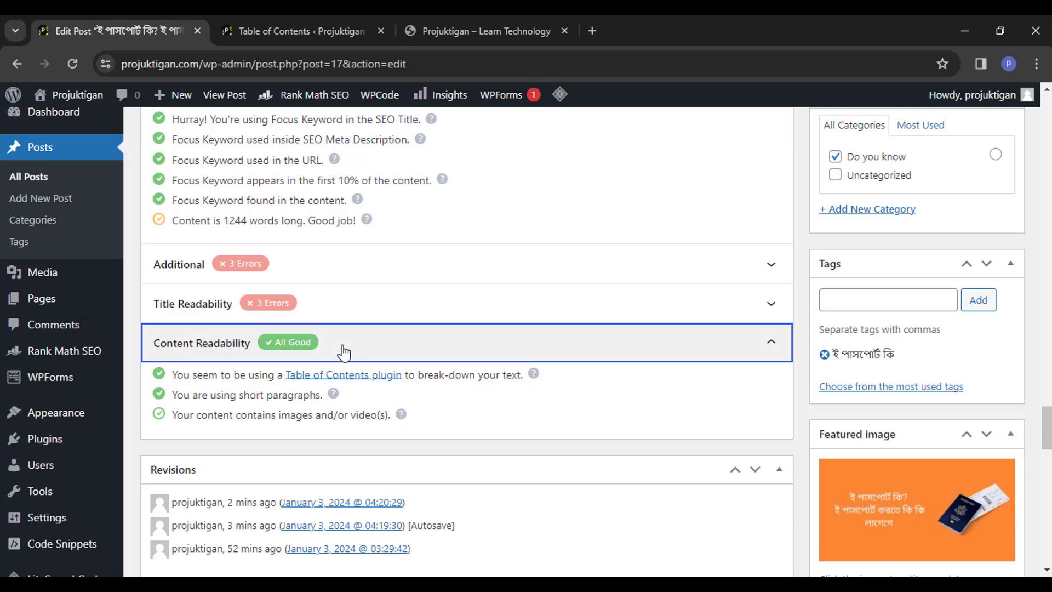
pyautogui.click(422, 355)
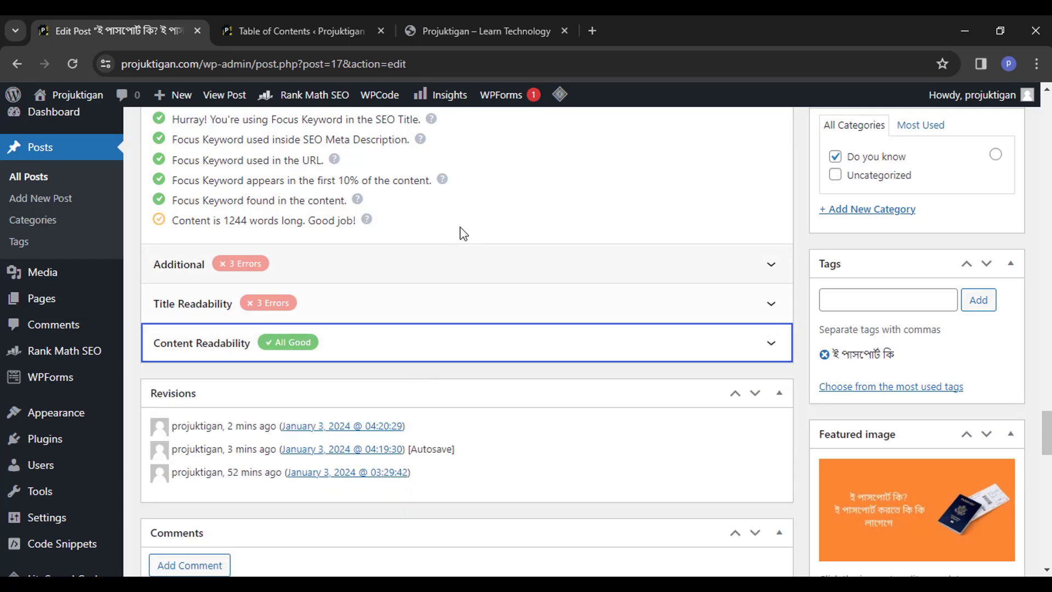
# Examine Rank Math's Title Readability and Additional checks, including keyword density and the internal links item.
pyautogui.scroll(2, 400, 376)
pyautogui.click(396, 388)
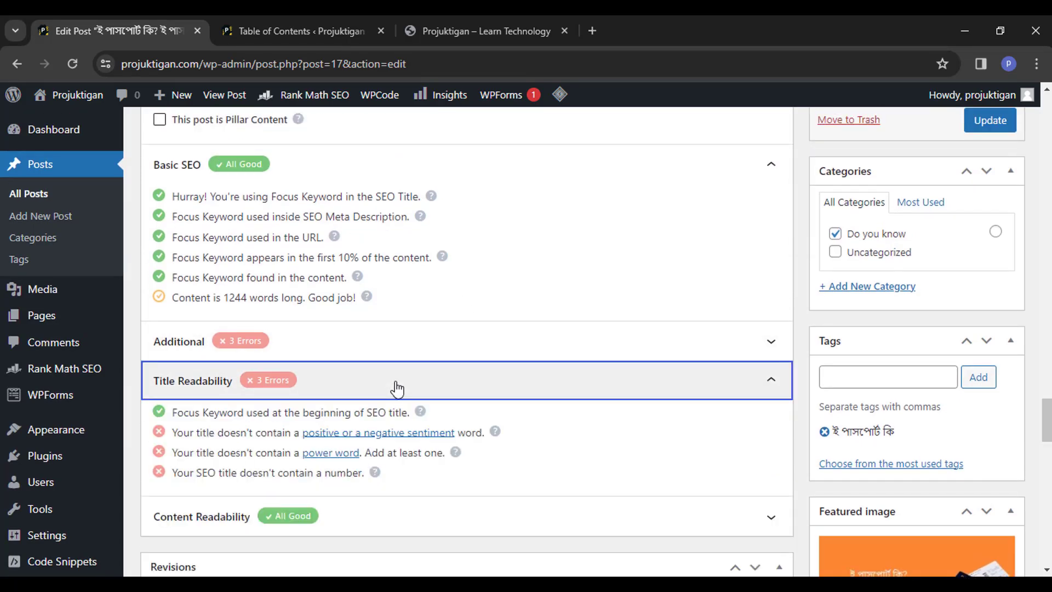
pyautogui.click(396, 387)
pyautogui.click(401, 343)
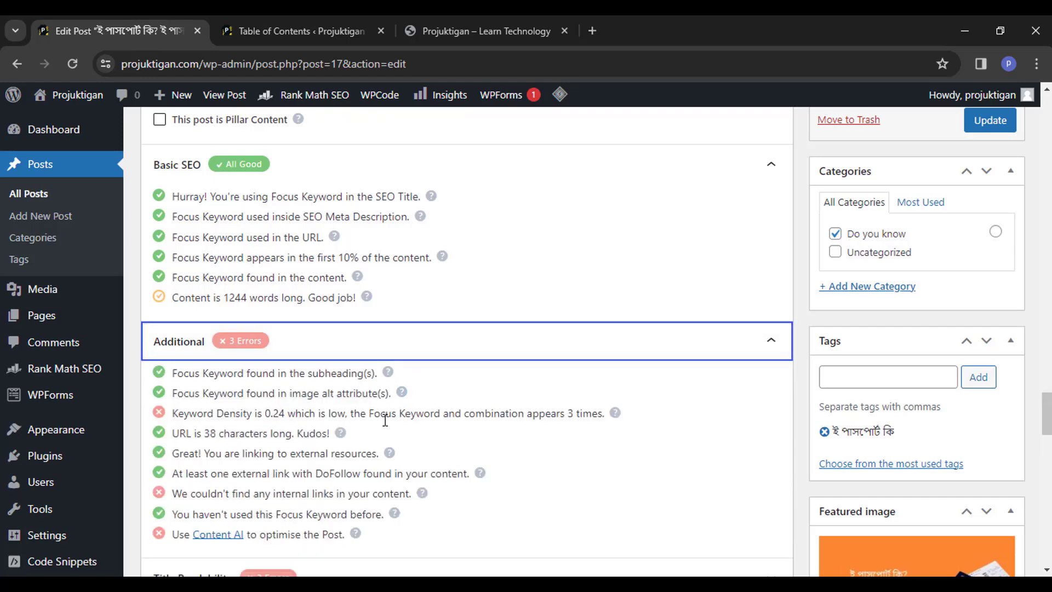
pyautogui.scroll(-1, 393, 418)
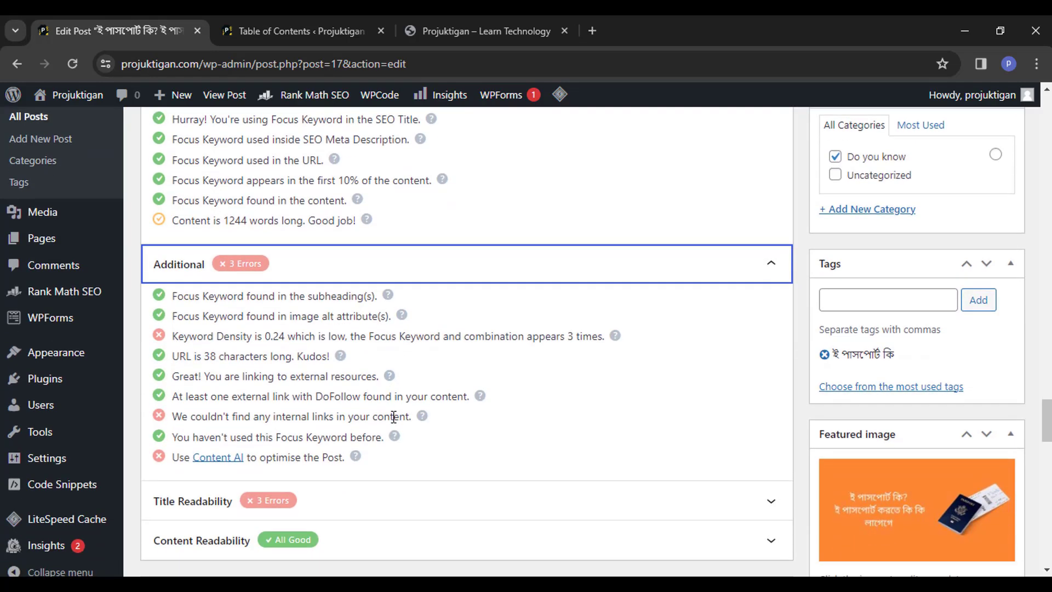
pyautogui.moveTo(219, 416); pyautogui.dragTo(283, 416)
pyautogui.click(283, 417)
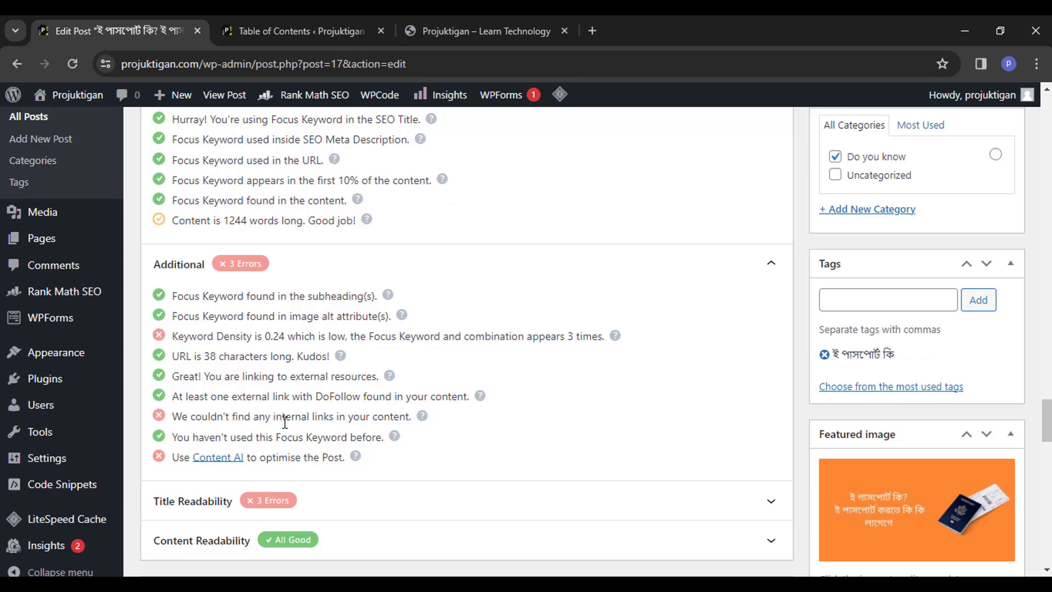
# Highlight the focus keyword "ই পাসপোর্ট কি" in the post title to inspect it.
pyautogui.scroll(2, 284, 416)
pyautogui.scroll(15, 369, 417)
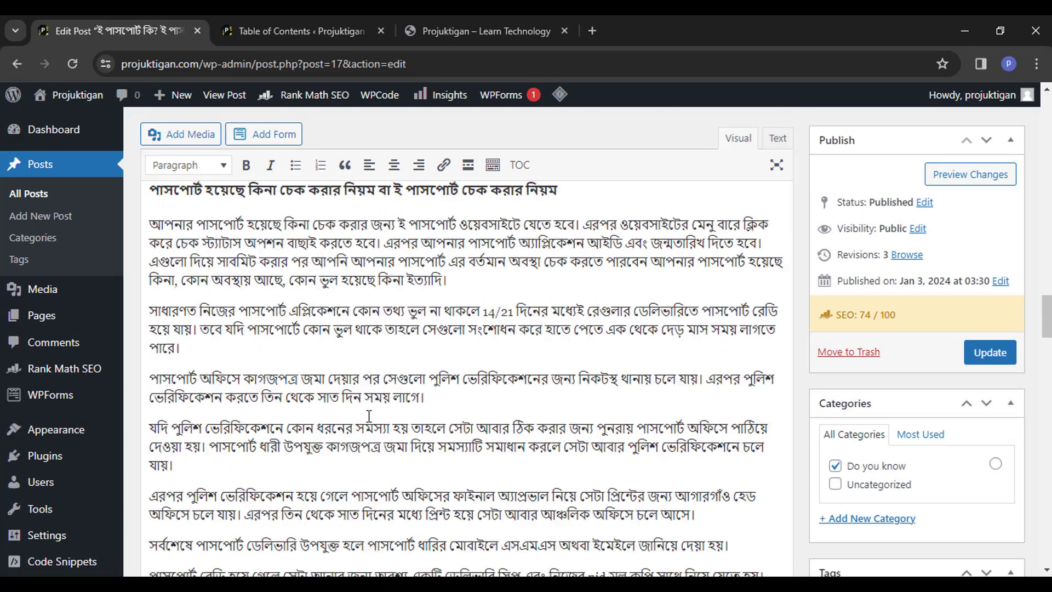
pyautogui.scroll(5, 369, 416)
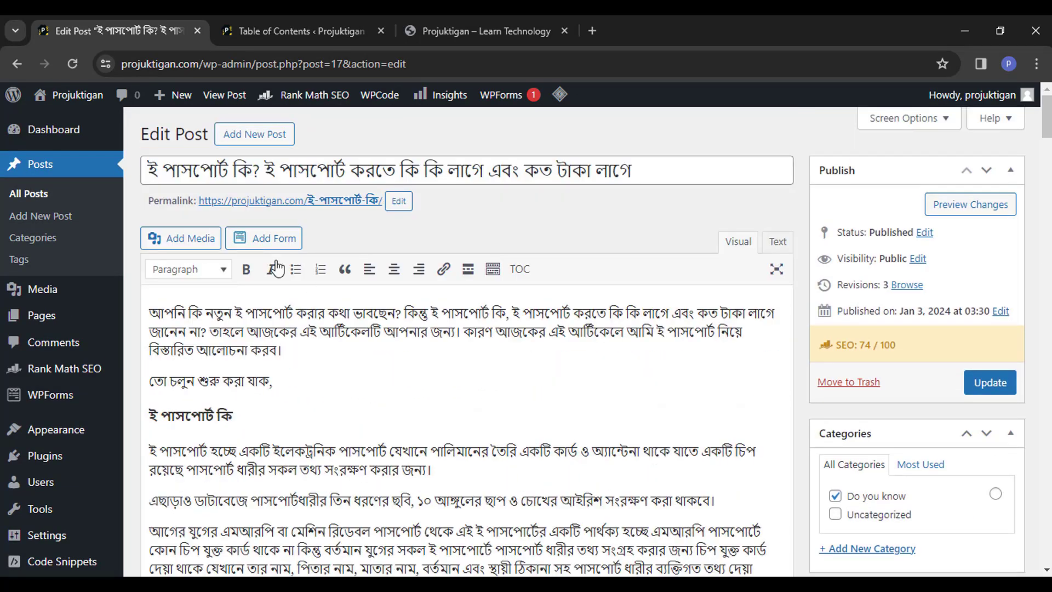
pyautogui.moveTo(251, 170); pyautogui.dragTo(141, 175)
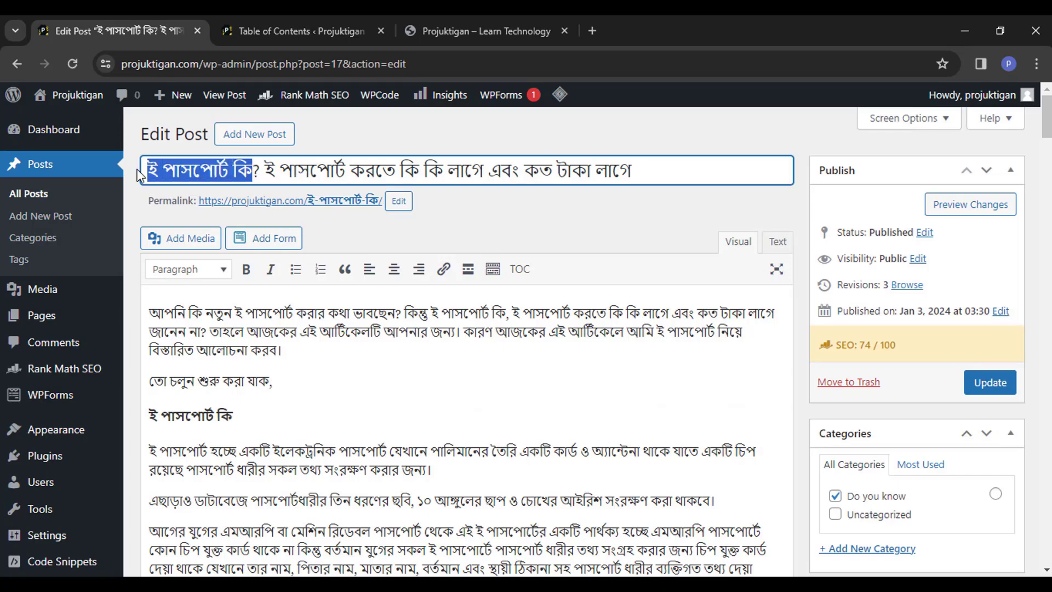
pyautogui.click(389, 148)
# Look through the post's body text down to the closing paragraphs and back up to the passport payment sections.
pyautogui.scroll(-17, 504, 348)
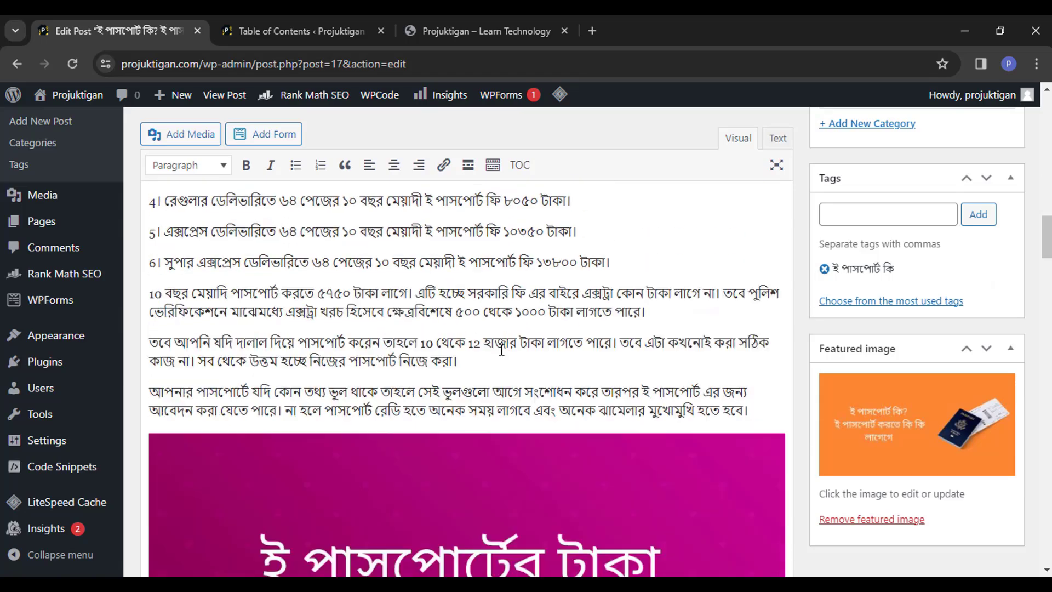
pyautogui.scroll(-10, 501, 351)
pyautogui.scroll(4, 500, 350)
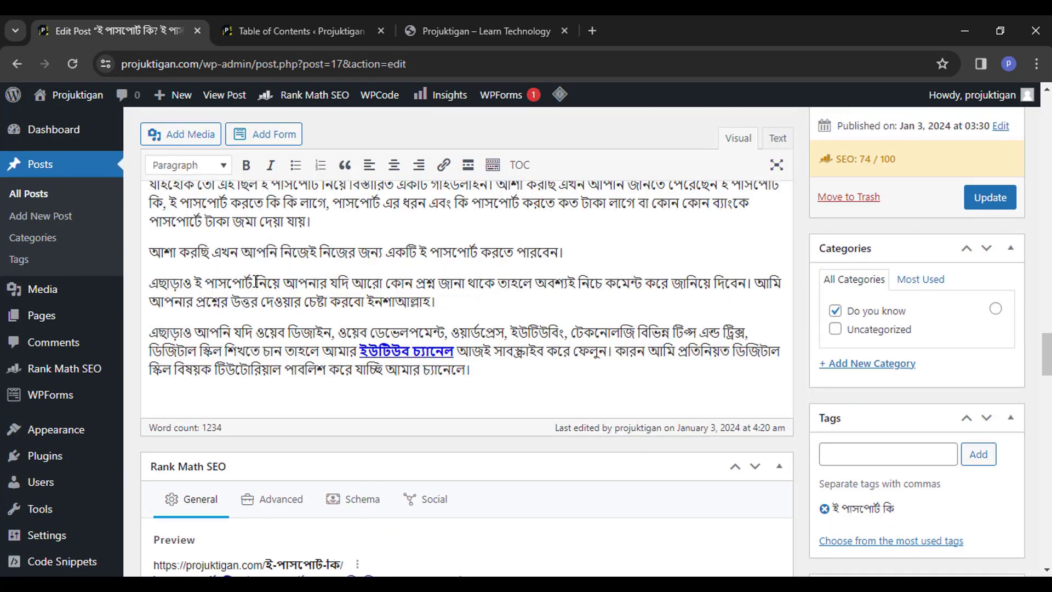
pyautogui.scroll(2, 306, 342)
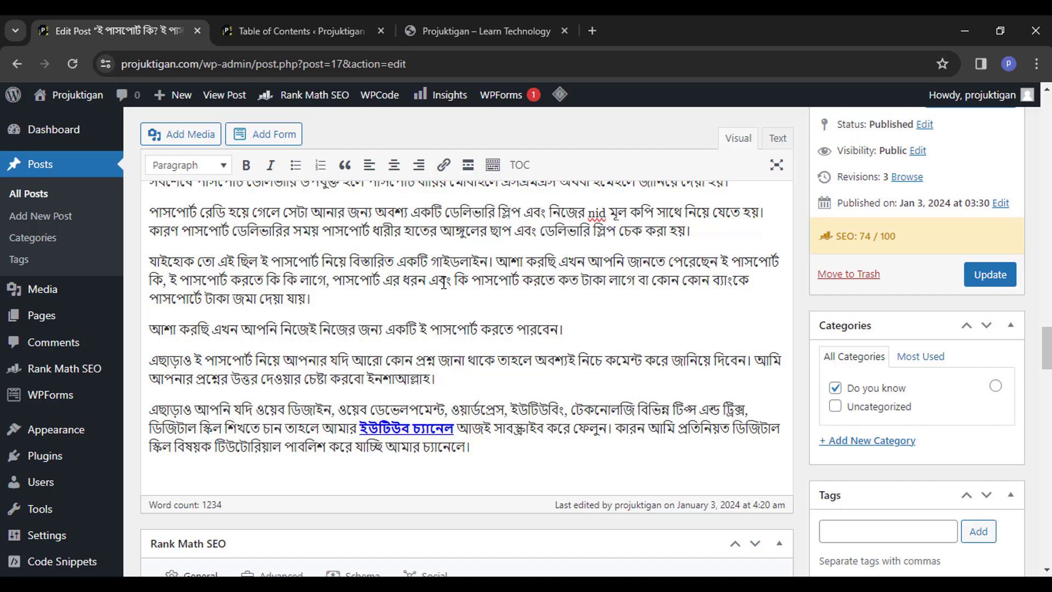
pyautogui.scroll(1, 411, 362)
pyautogui.scroll(-1, 408, 365)
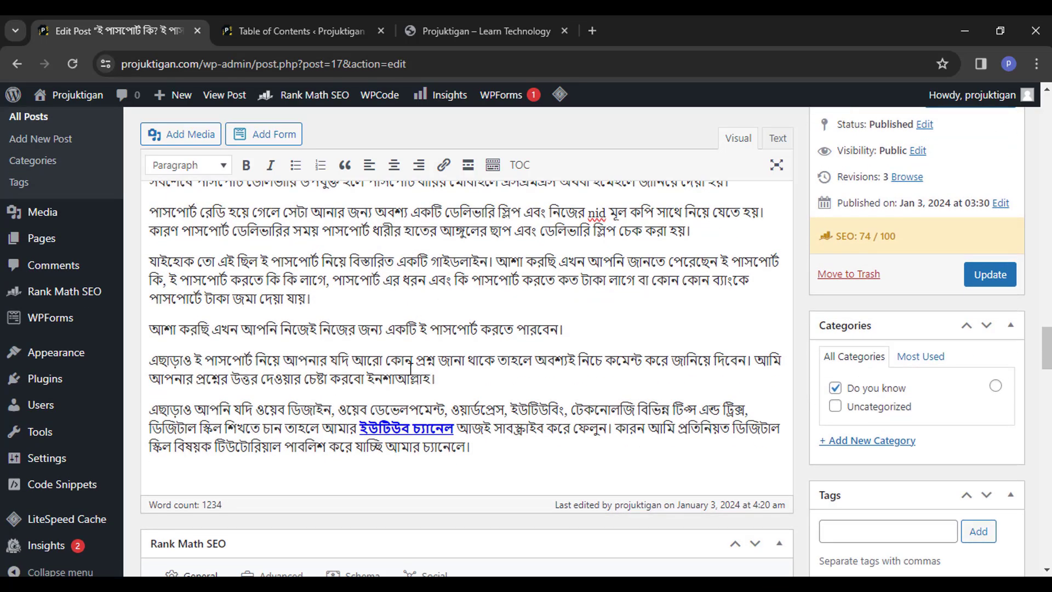
pyautogui.scroll(1, 404, 369)
pyautogui.scroll(10, 404, 369)
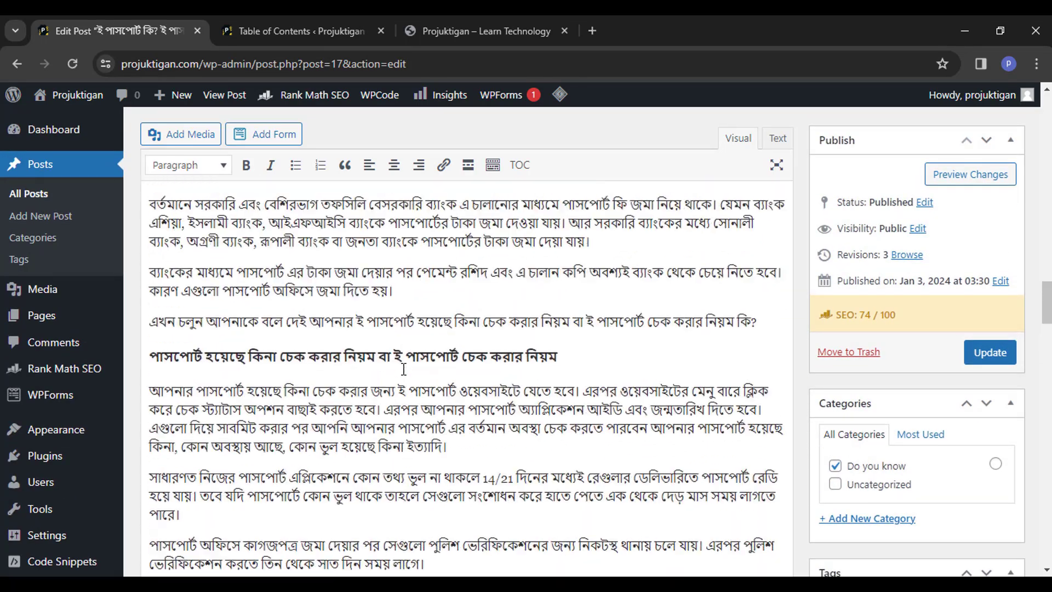
pyautogui.scroll(6, 404, 369)
pyautogui.scroll(-3, 370, 357)
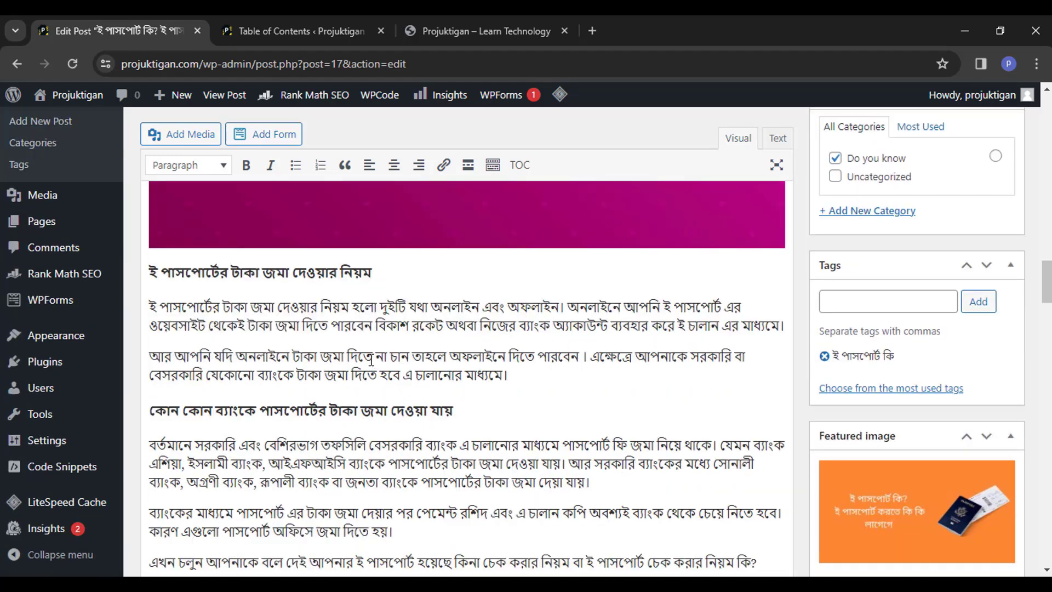
# Make "Do you know" the post's primary category.
pyautogui.scroll(1, 370, 357)
pyautogui.scroll(-1, 373, 365)
pyautogui.scroll(15, 373, 366)
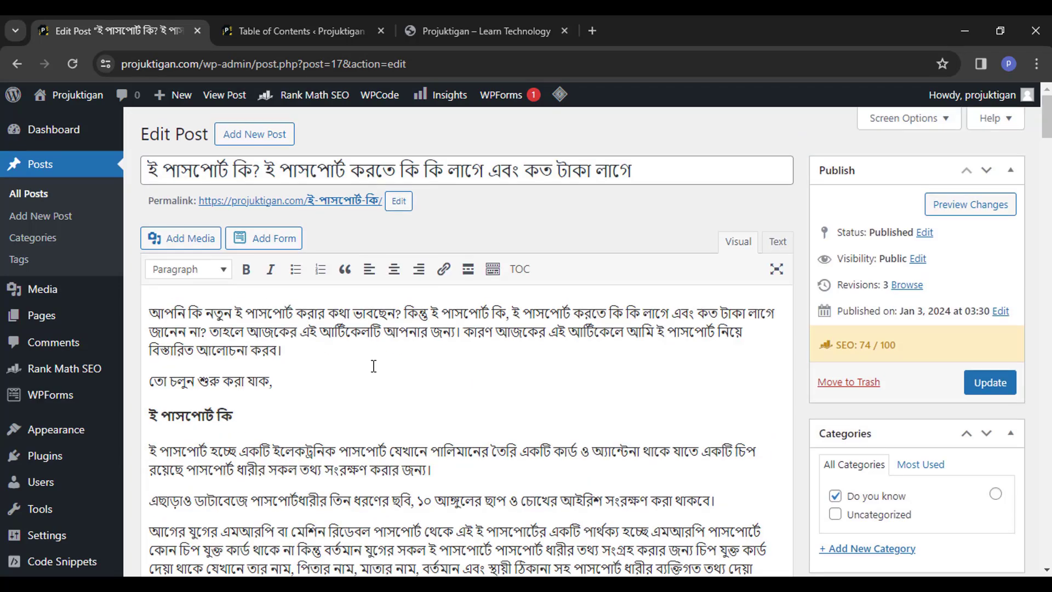
pyautogui.scroll(-4, 919, 362)
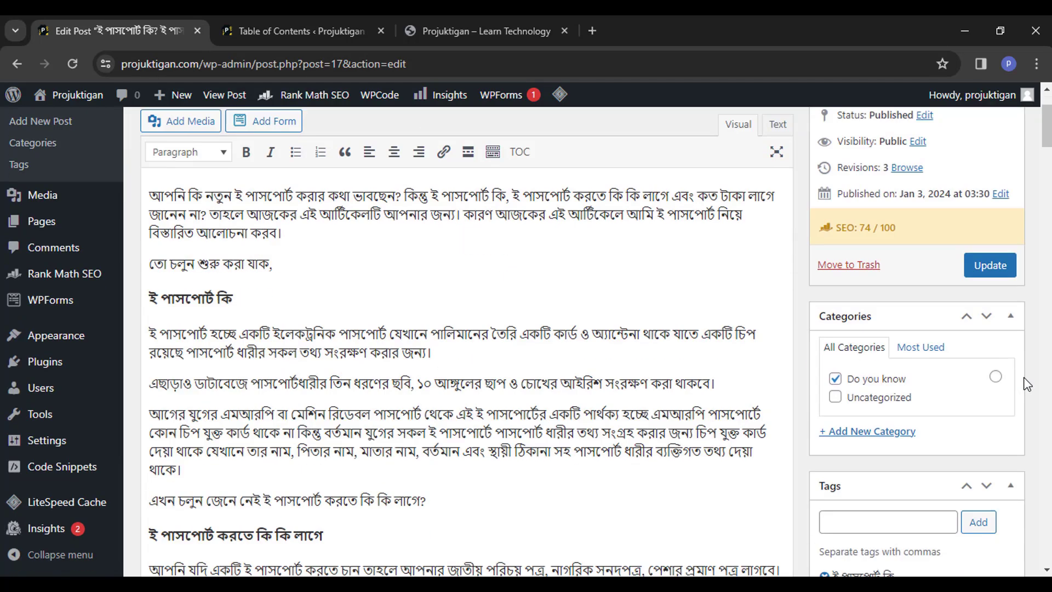
pyautogui.scroll(-4, 996, 294)
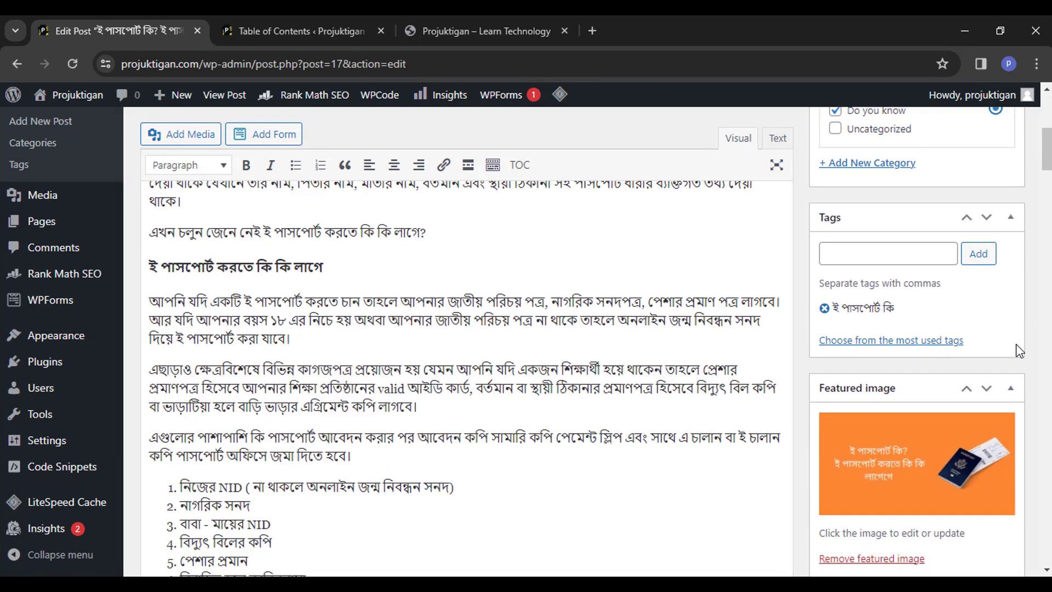
pyautogui.scroll(5, 1014, 347)
pyautogui.scroll(4, 410, 410)
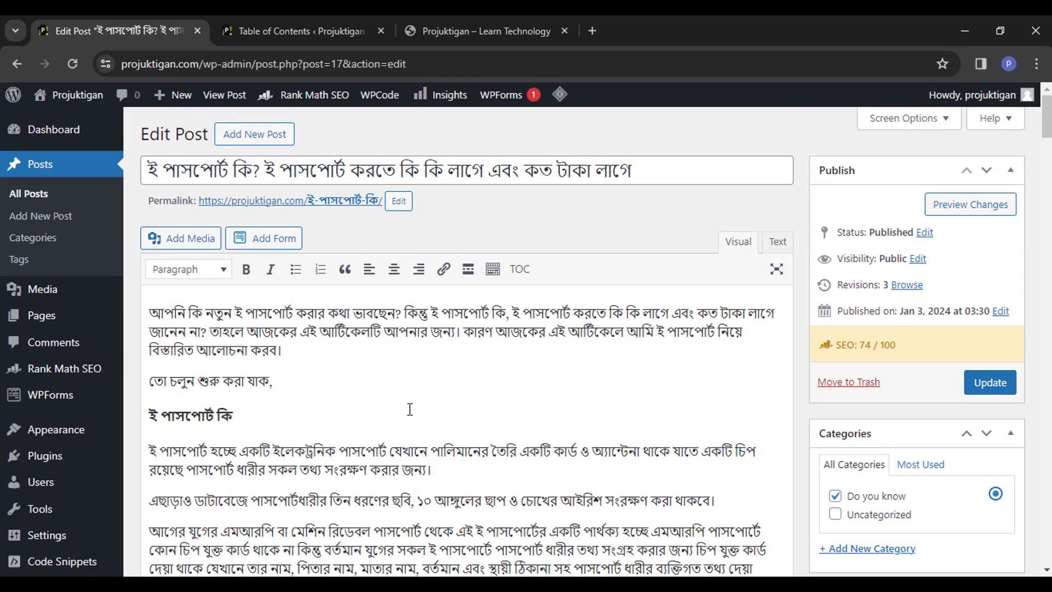
# Copy the subheading "ই পাসপোর্ট করতে কি কি লাগে" from the post body and add it as a tag.
pyautogui.scroll(-5, 379, 402)
pyautogui.moveTo(336, 343); pyautogui.dragTo(149, 344)
pyautogui.hotkey('ctrl', 'c')
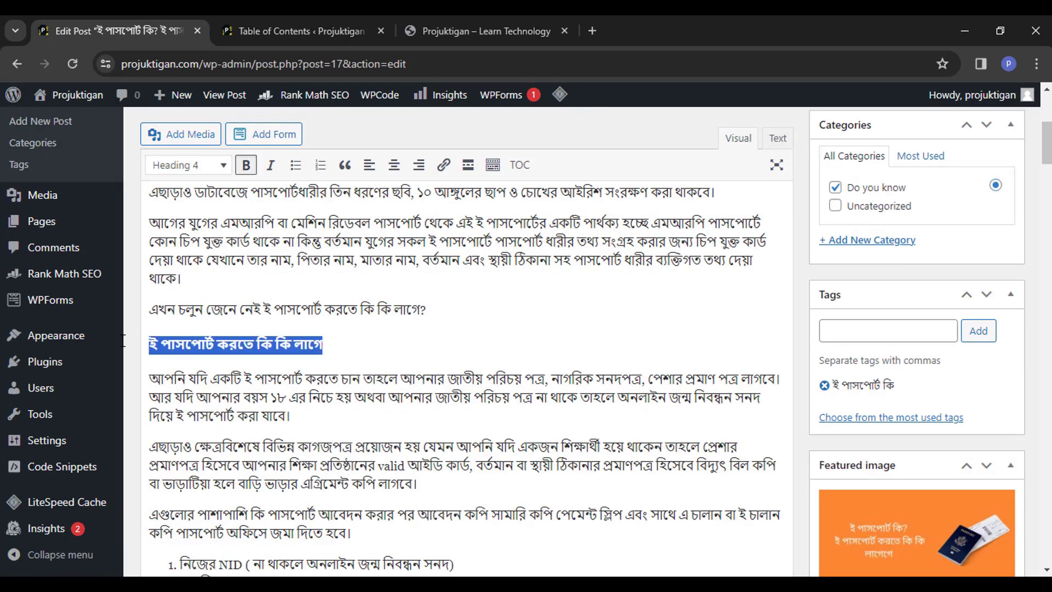
pyautogui.click(448, 352)
pyautogui.click(845, 336)
pyautogui.hotkey('ctrl', 'v')
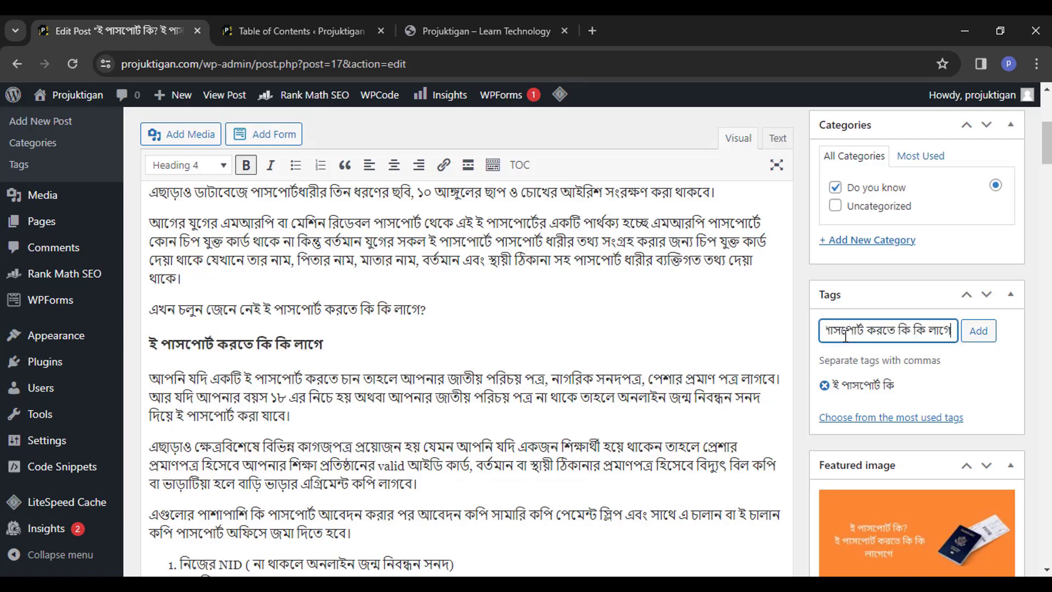
pyautogui.press('Return')
# Copy the subheading "10 বছর মেয়াদি পাসপোর্ট করতে কত টাকা লাগে" and add it as a post tag.
pyautogui.scroll(-10, 330, 367)
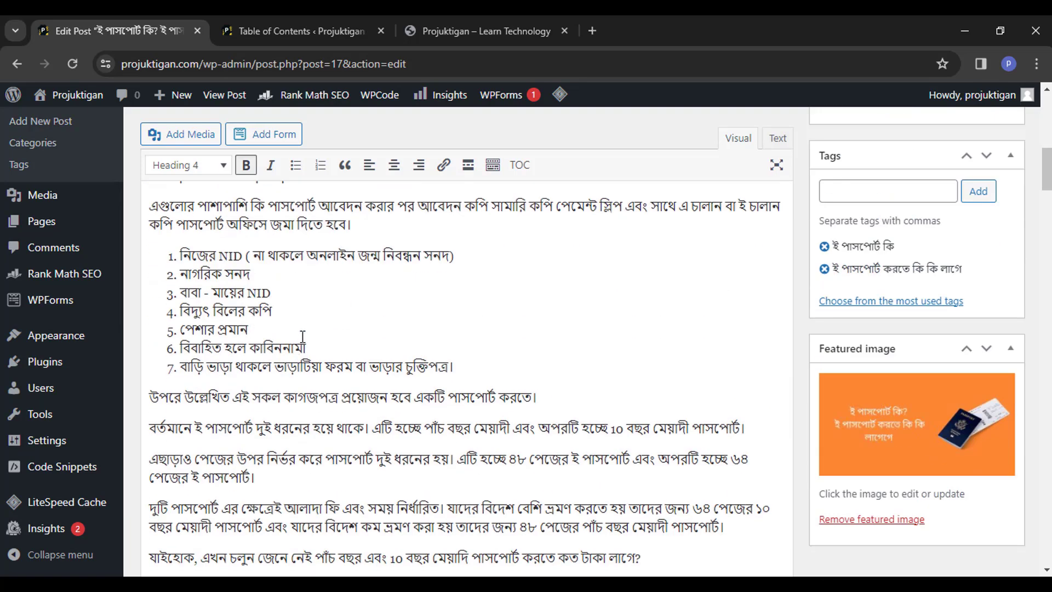
pyautogui.scroll(-3, 330, 367)
pyautogui.moveTo(430, 333); pyautogui.dragTo(157, 329)
pyautogui.click(228, 331)
pyautogui.scroll(-4, 276, 360)
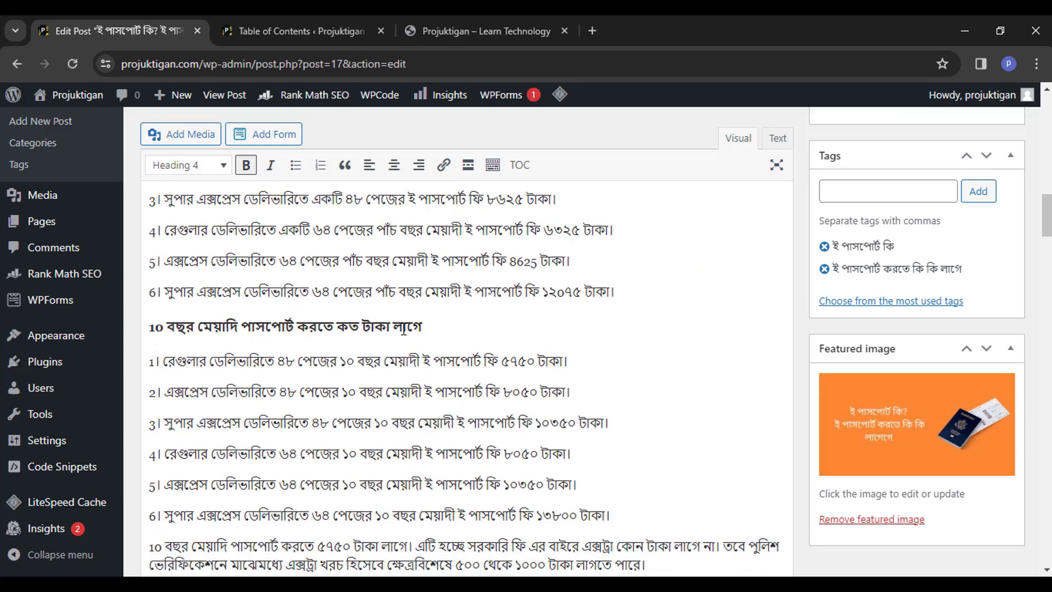
pyautogui.moveTo(422, 327); pyautogui.dragTo(146, 328)
pyautogui.hotkey('ctrl', 'c')
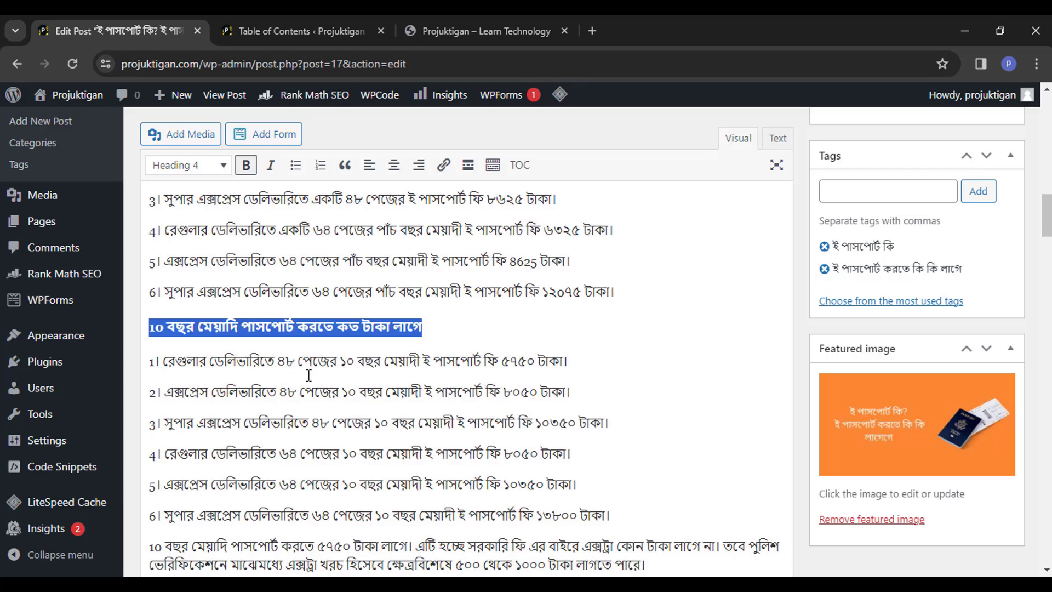
pyautogui.click(313, 391)
pyautogui.click(851, 198)
pyautogui.hotkey('ctrl', 'v')
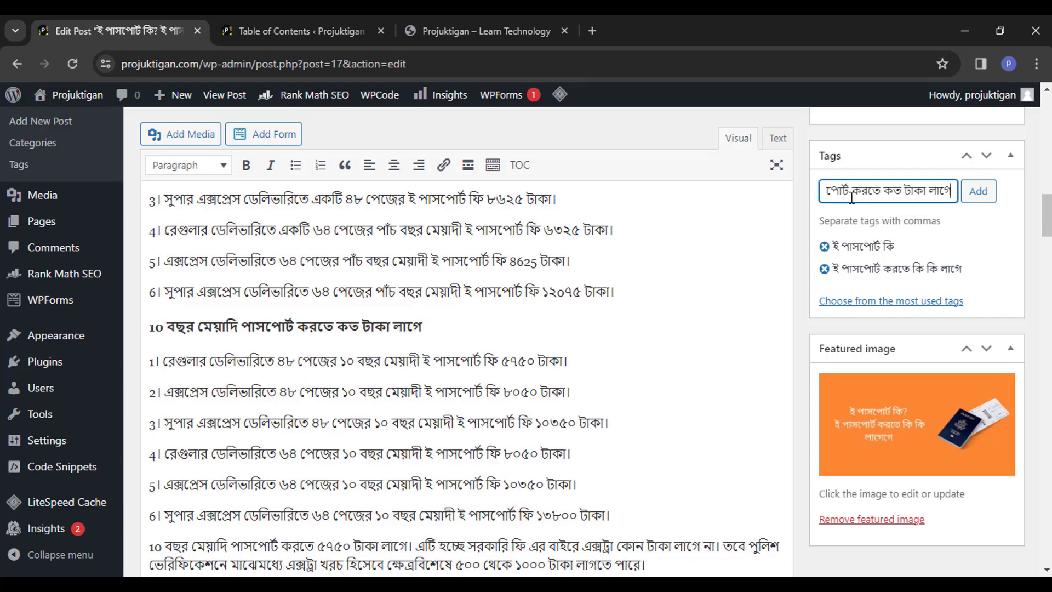
pyautogui.press('Return')
# Add the subheading "ই পাসপোর্টের টাকা জমা দেওয়ার নিয়ম" as a post tag, undoing any accidental text move.
pyautogui.scroll(-12, 432, 331)
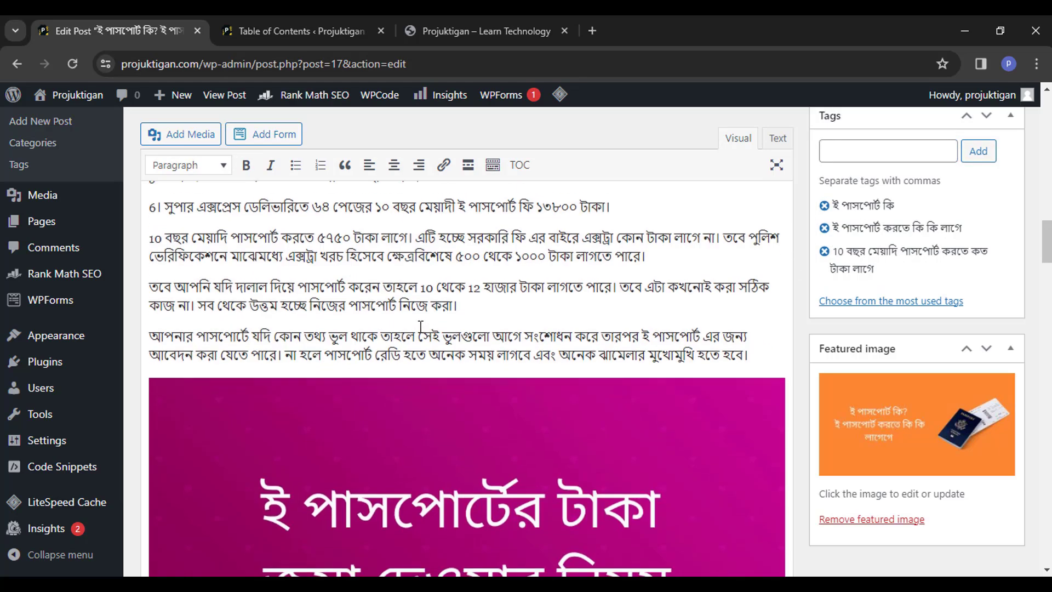
pyautogui.click(379, 271)
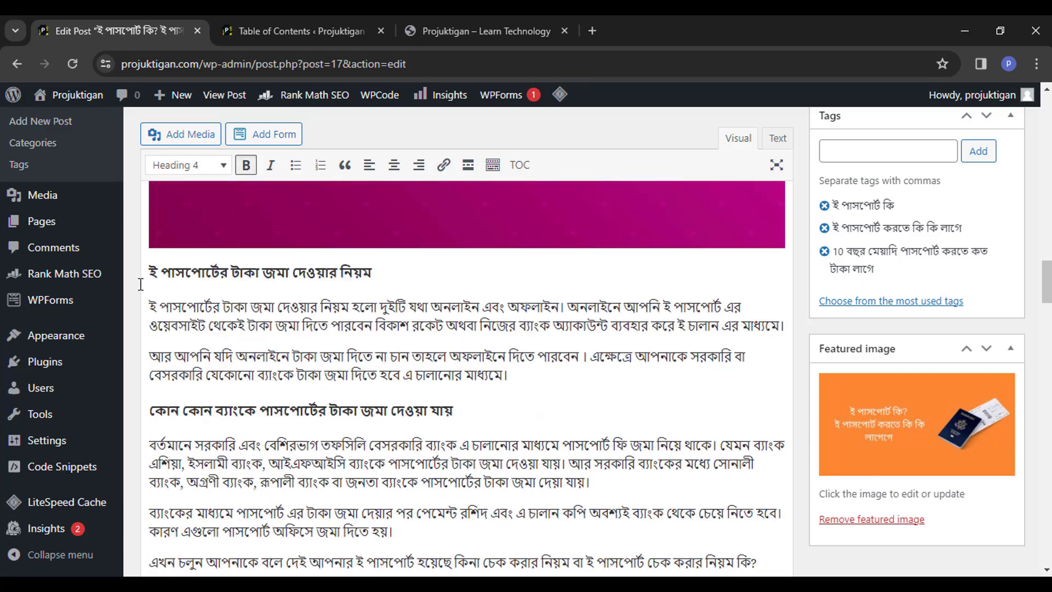
pyautogui.moveTo(381, 268); pyautogui.dragTo(199, 270)
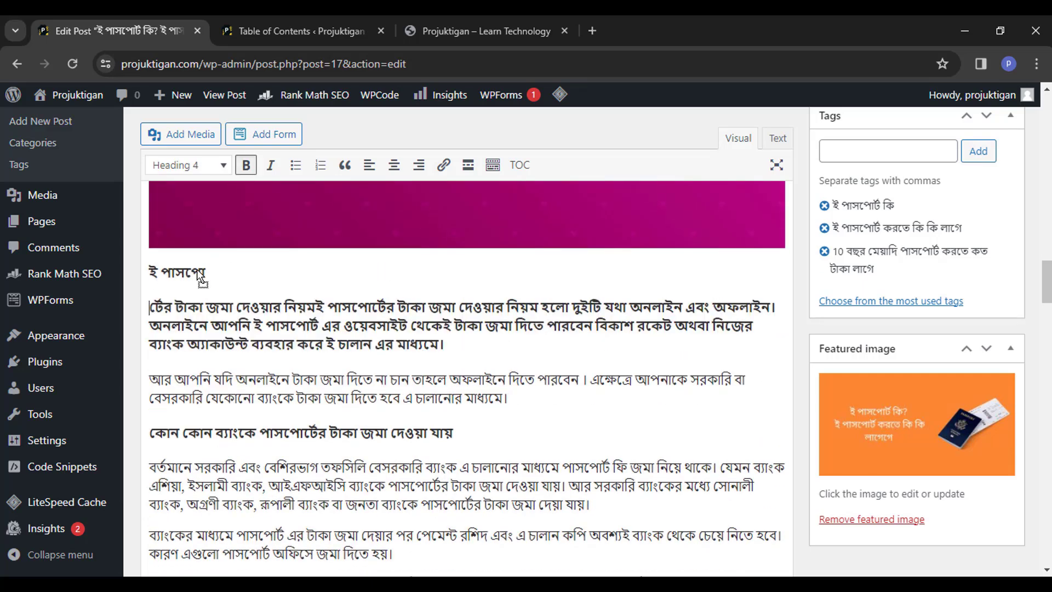
pyautogui.hotkey('ctrl', 'z')
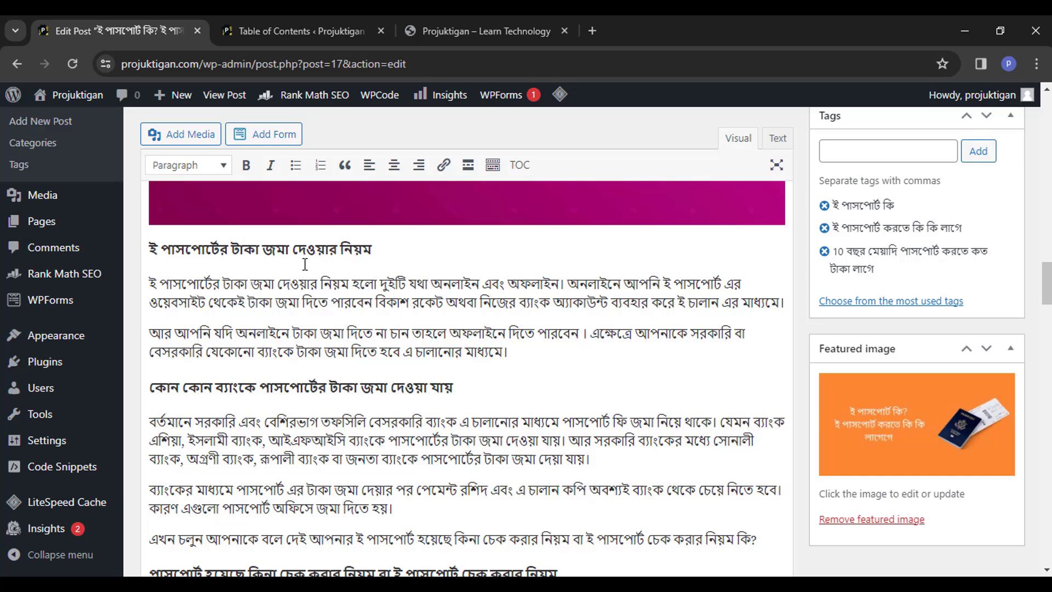
pyautogui.moveTo(387, 247); pyautogui.dragTo(145, 248)
pyautogui.hotkey('ctrl', 'c')
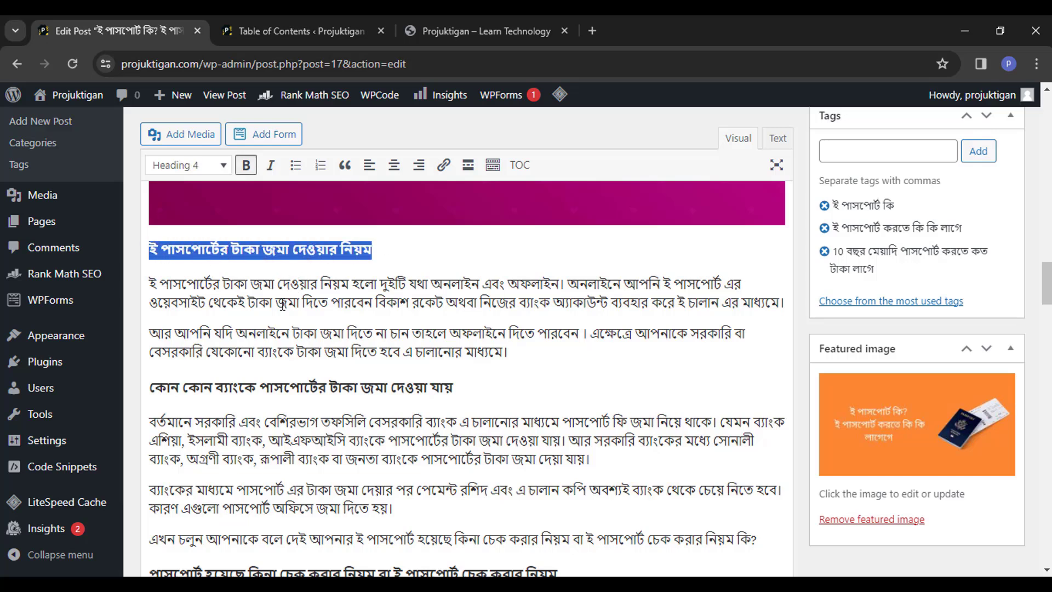
pyautogui.click(384, 346)
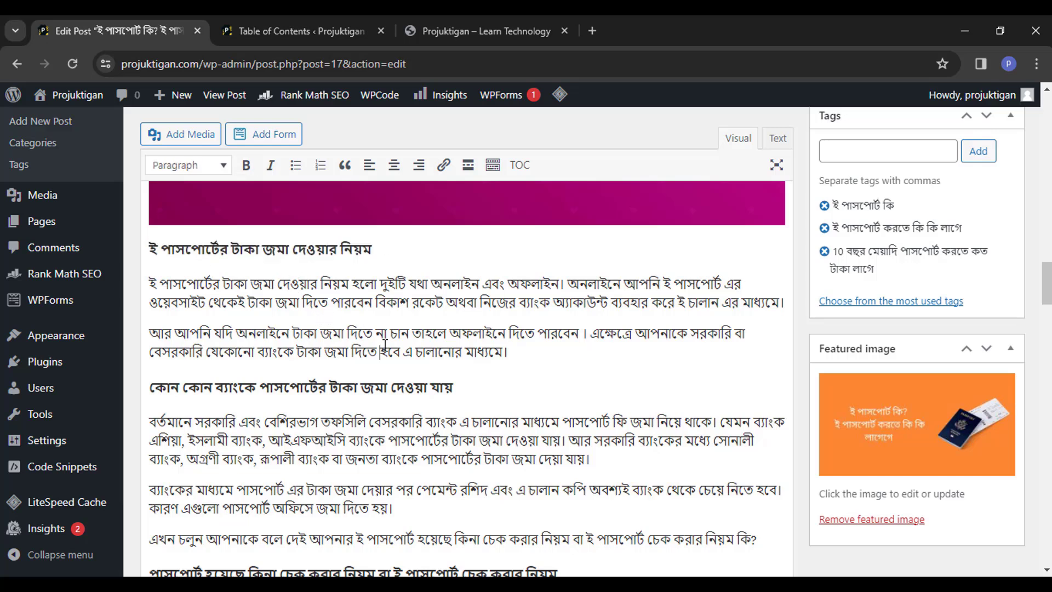
pyautogui.click(841, 153)
pyautogui.hotkey('ctrl', 'v')
pyautogui.press('Return')
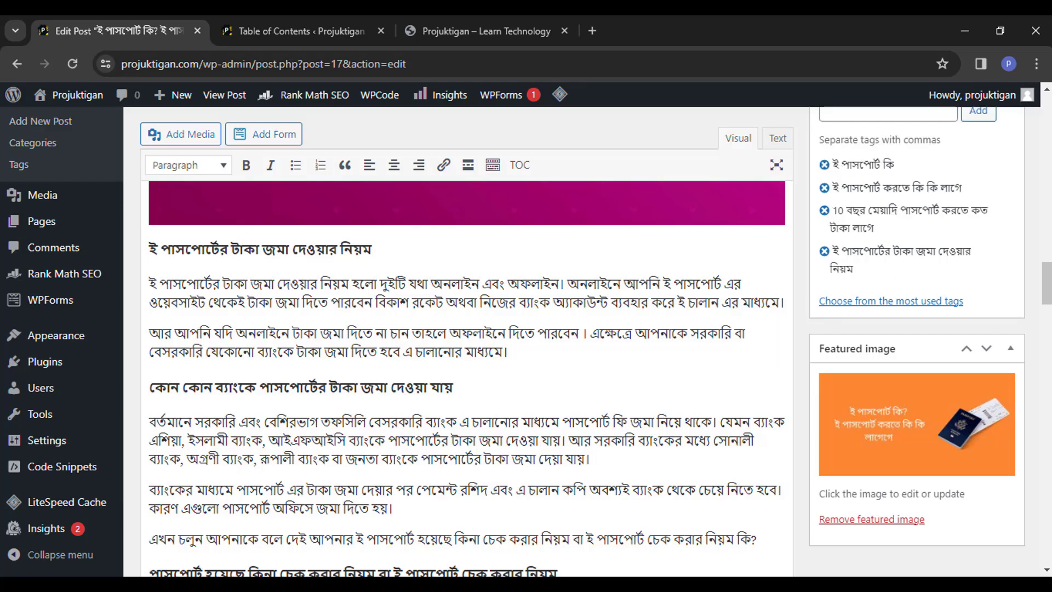
# Update the published post and close the Table of Contents browser tab.
pyautogui.scroll(10, 737, 378)
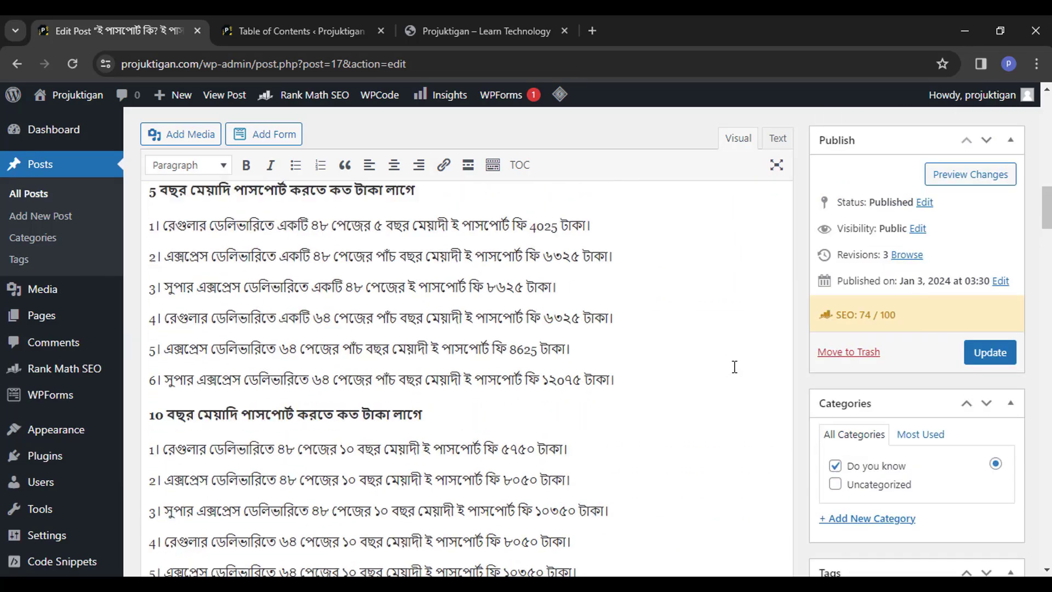
pyautogui.scroll(10, 733, 366)
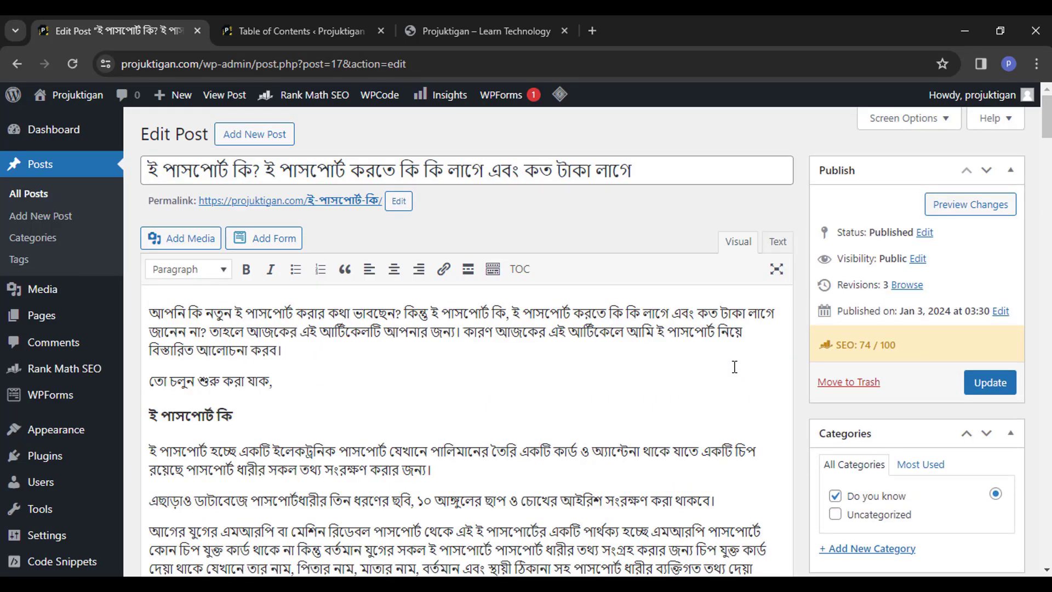
pyautogui.click(989, 383)
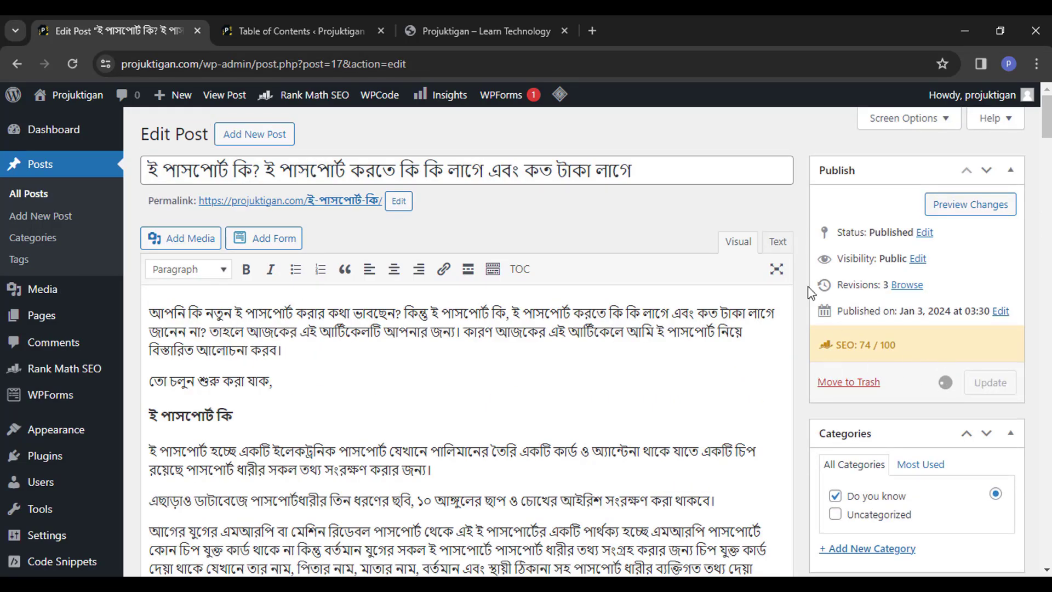
pyautogui.click(343, 24)
pyautogui.click(376, 31)
pyautogui.click(262, 19)
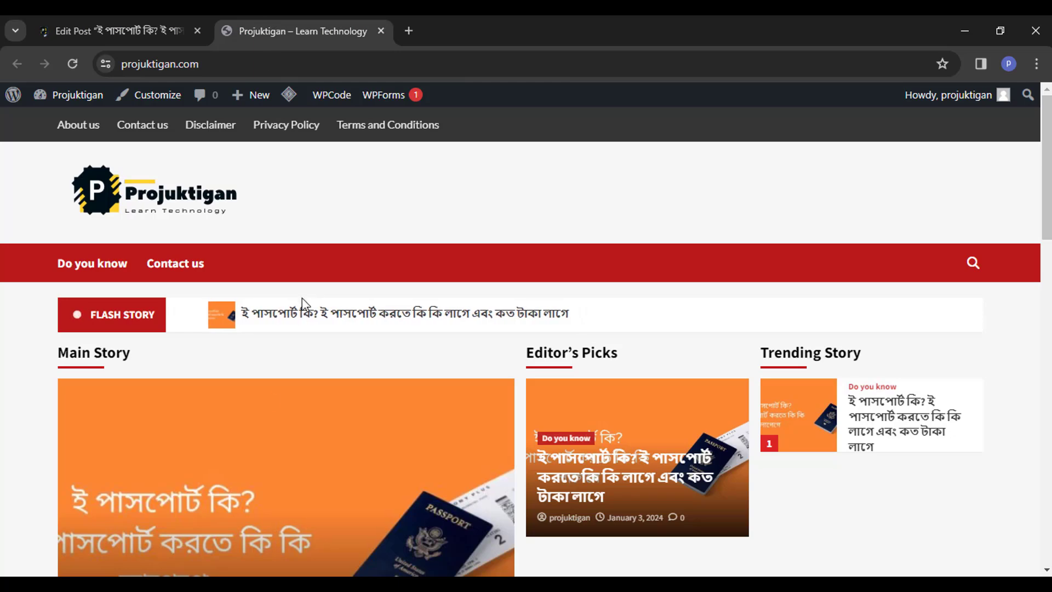
# Switch to Notesnook, open the note "পরিসীমা কাকে বলে? পরিসীমার সূত্র কি?" and copy its title.
pyautogui.hotkey('alt', 'Tab')
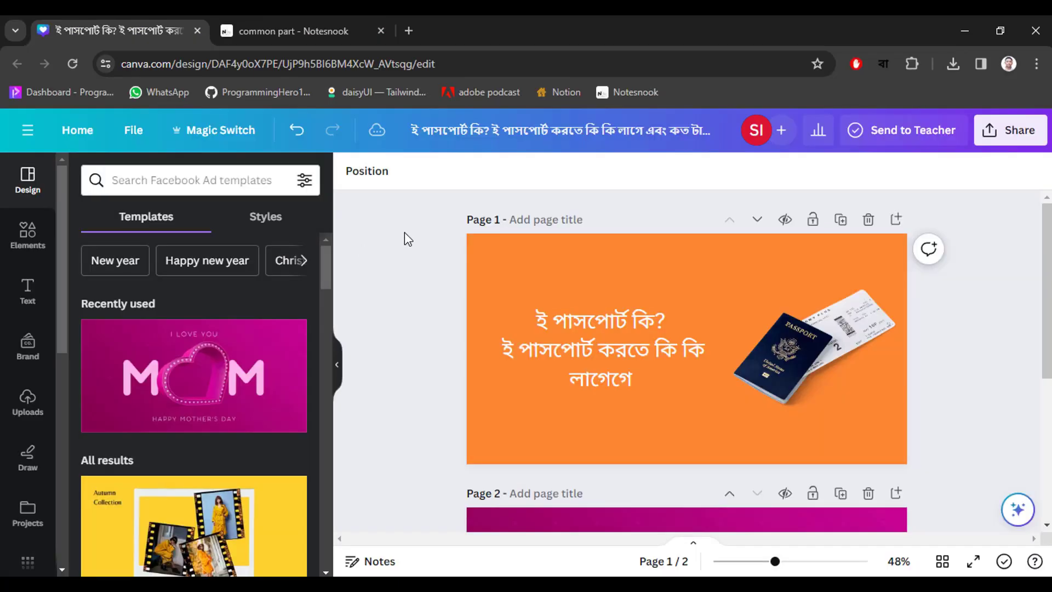
pyautogui.click(294, 31)
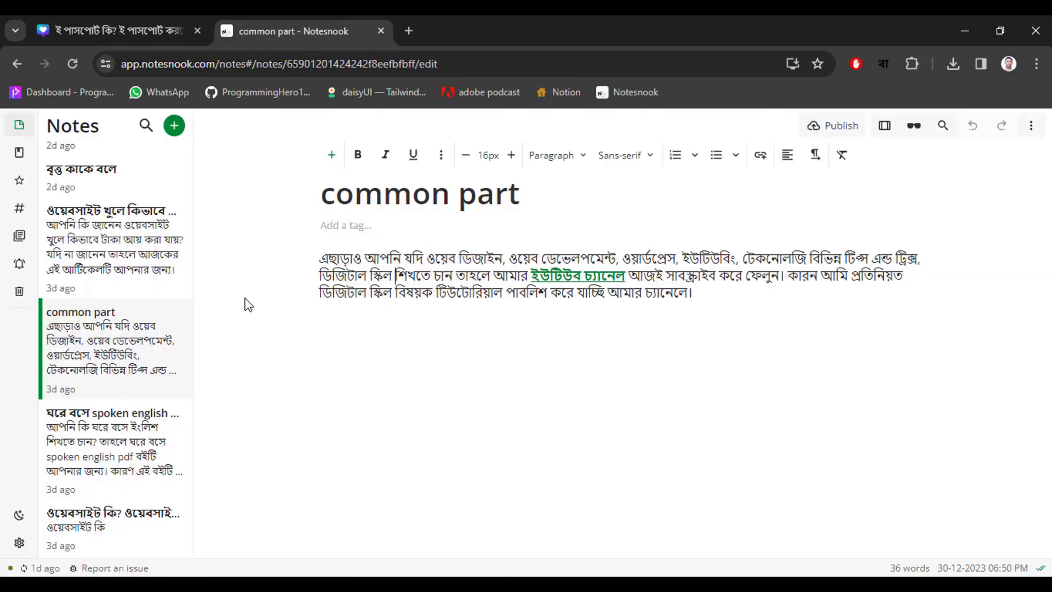
pyautogui.scroll(10, 172, 305)
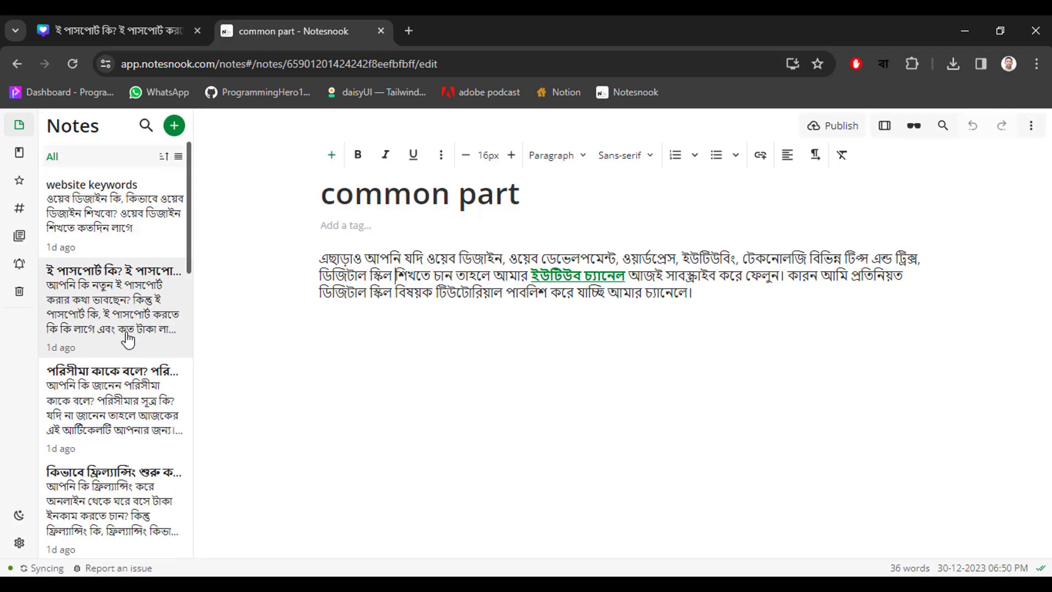
pyautogui.click(123, 386)
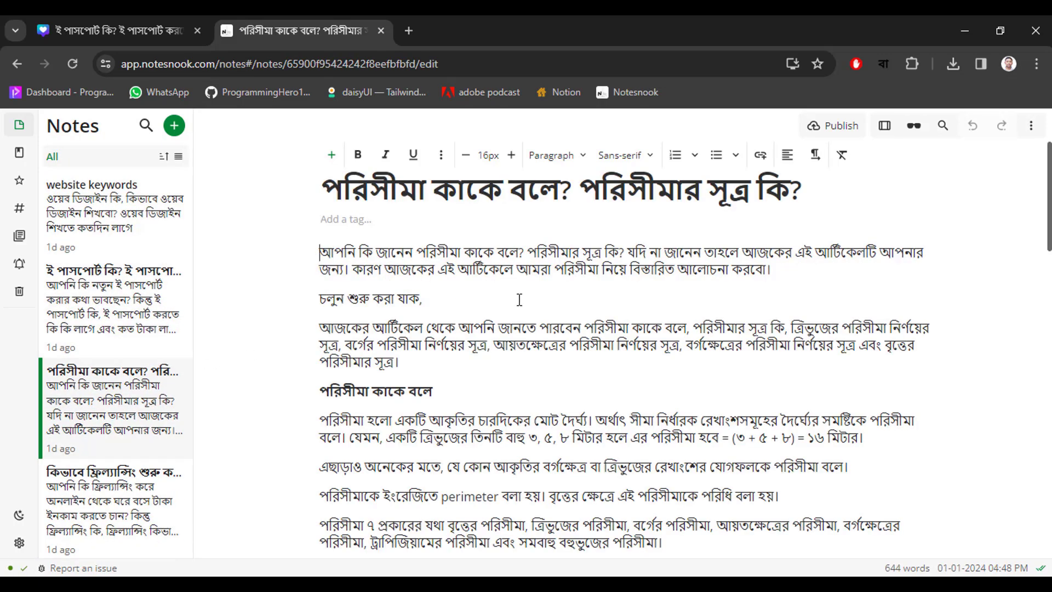
pyautogui.click(505, 191)
pyautogui.tripleClick(506, 192)
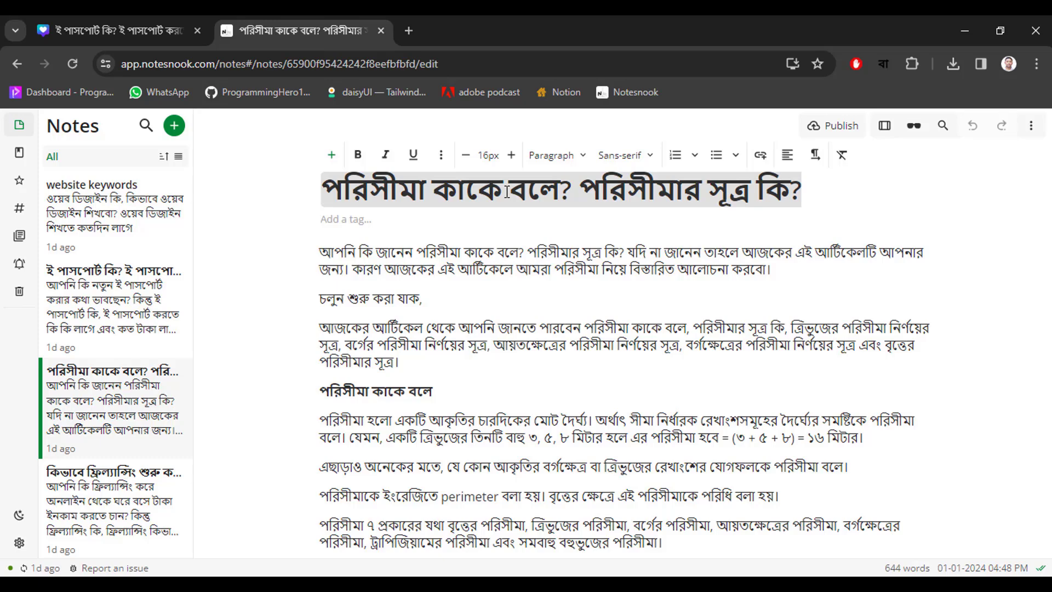
pyautogui.click(541, 290)
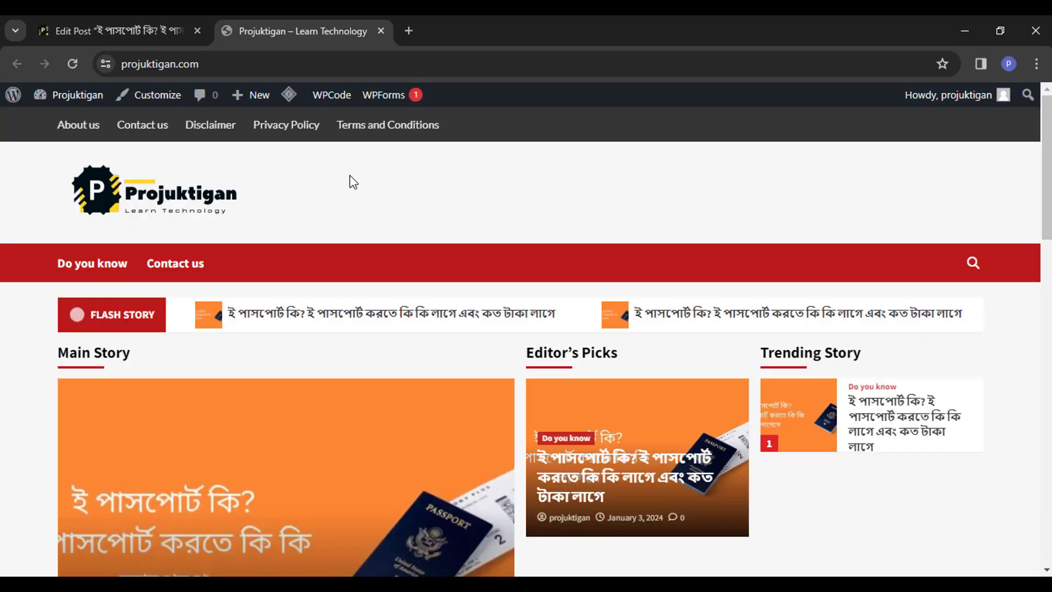
# Return to WordPress and start a new post titled "পরিসীমা কাকে বলে? পরিসীমার সূত্র কি?".
pyautogui.click(74, 15)
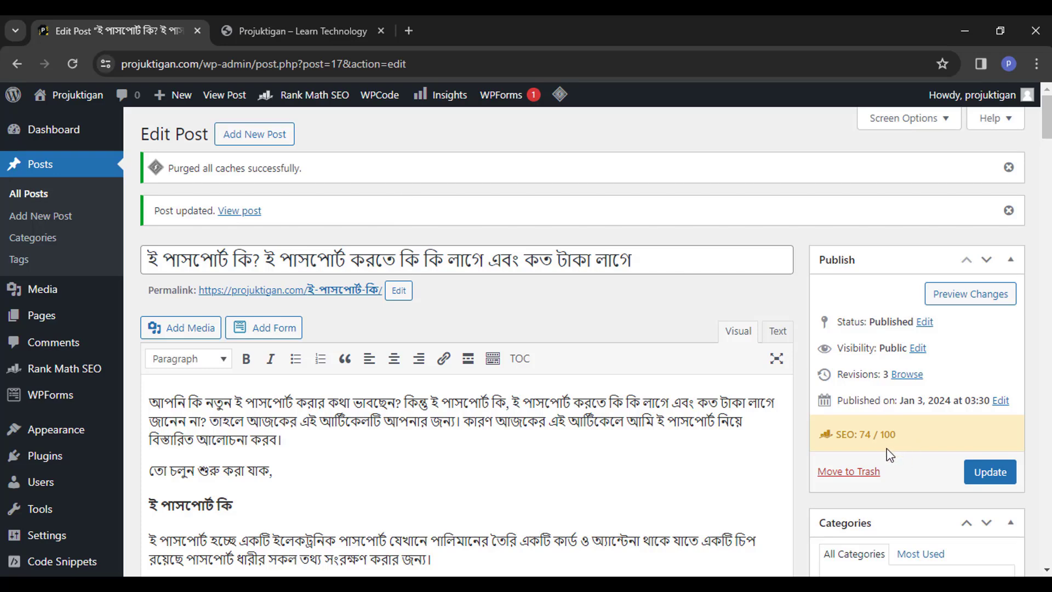
pyautogui.click(260, 138)
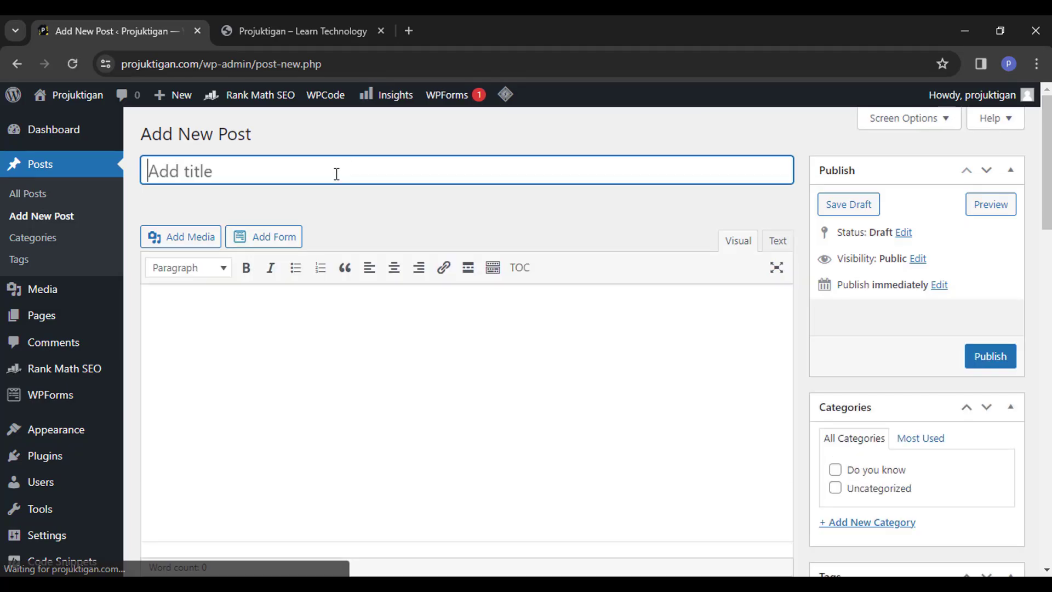
pyautogui.write('পরিসীমা কাকে বলে? পরিসীমার সূত্র কি?')
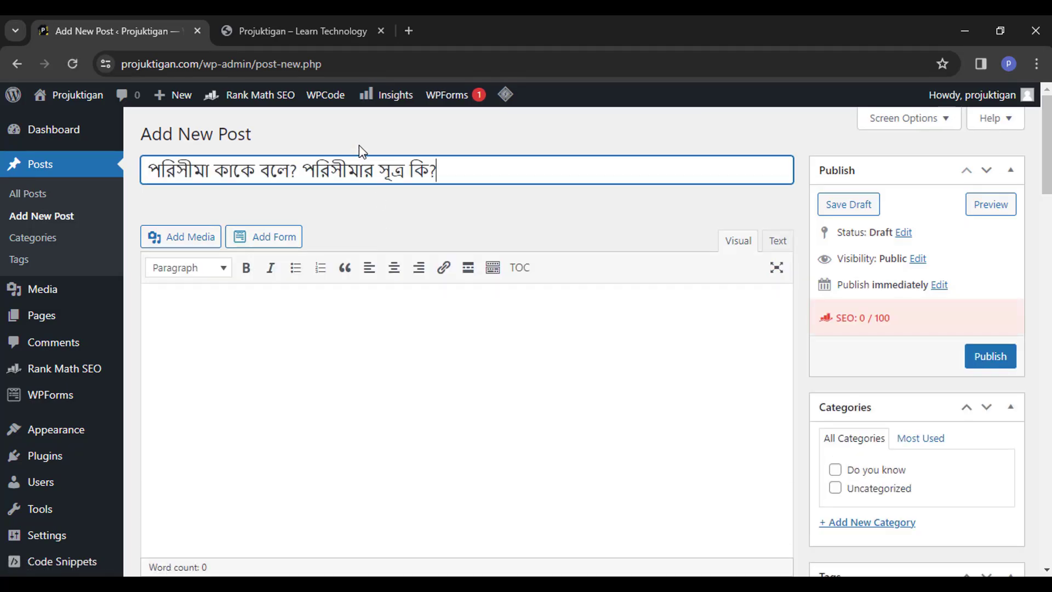
pyautogui.click(382, 238)
# Copy the whole body of the open Notesnook note and paste it into the new WordPress post's content.
pyautogui.click(224, 583)
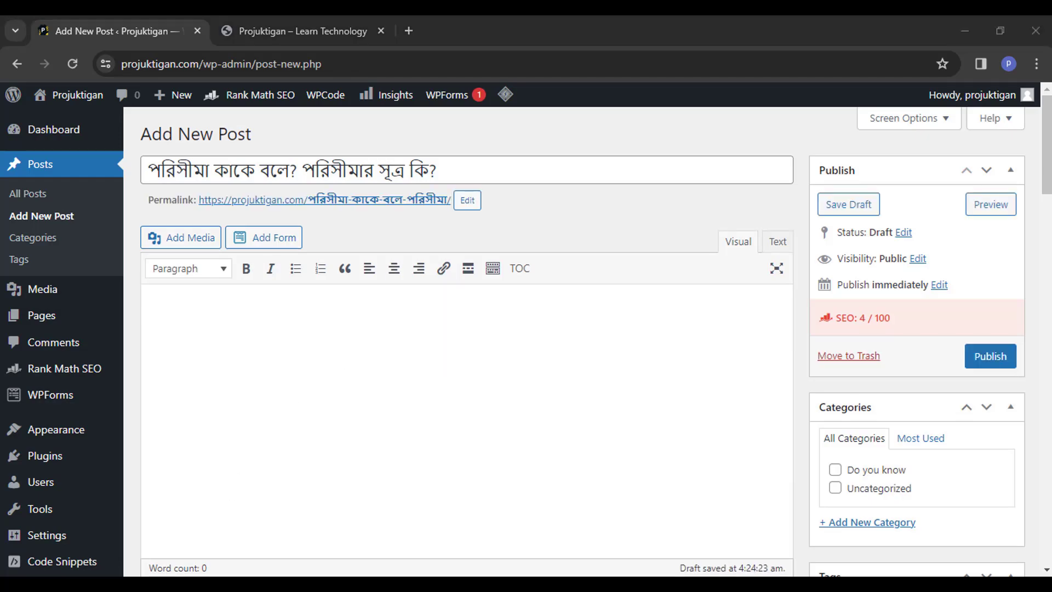
pyautogui.hotkey('ctrl', 'a')
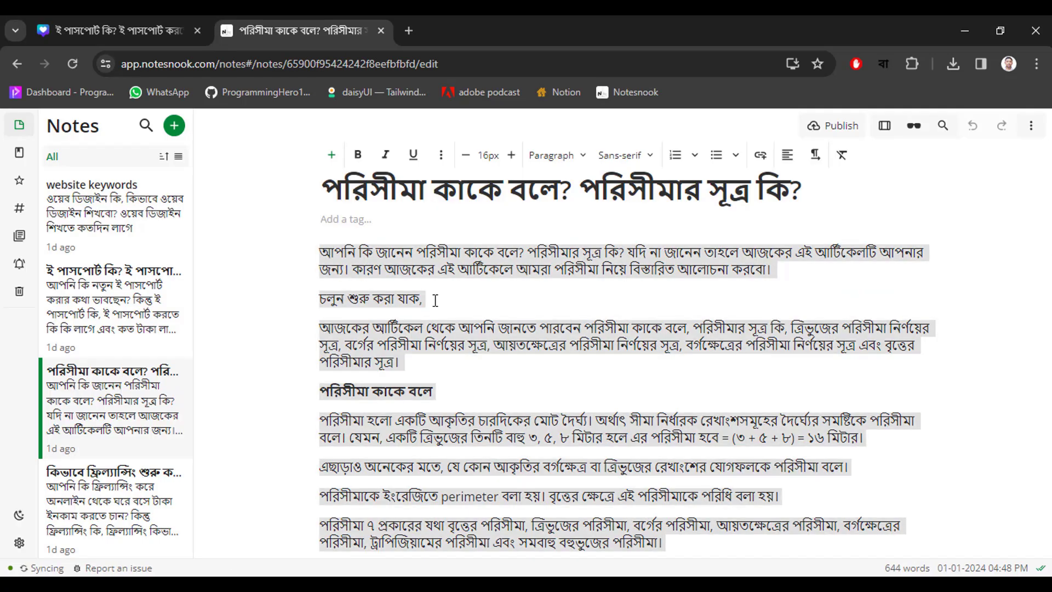
pyautogui.click(443, 308)
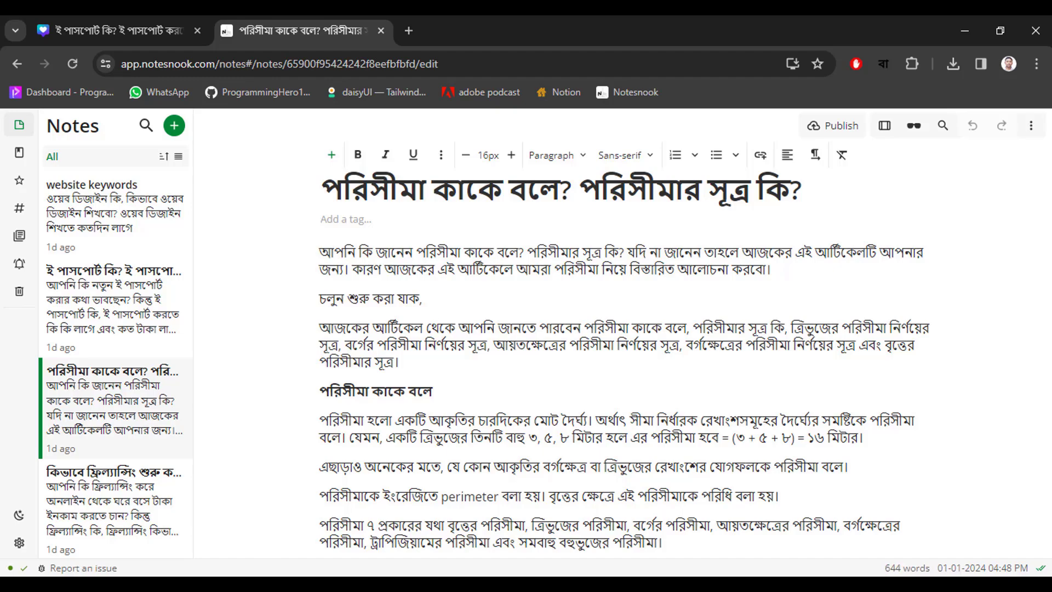
pyautogui.click(230, 583)
pyautogui.hotkey('ctrl', 'v')
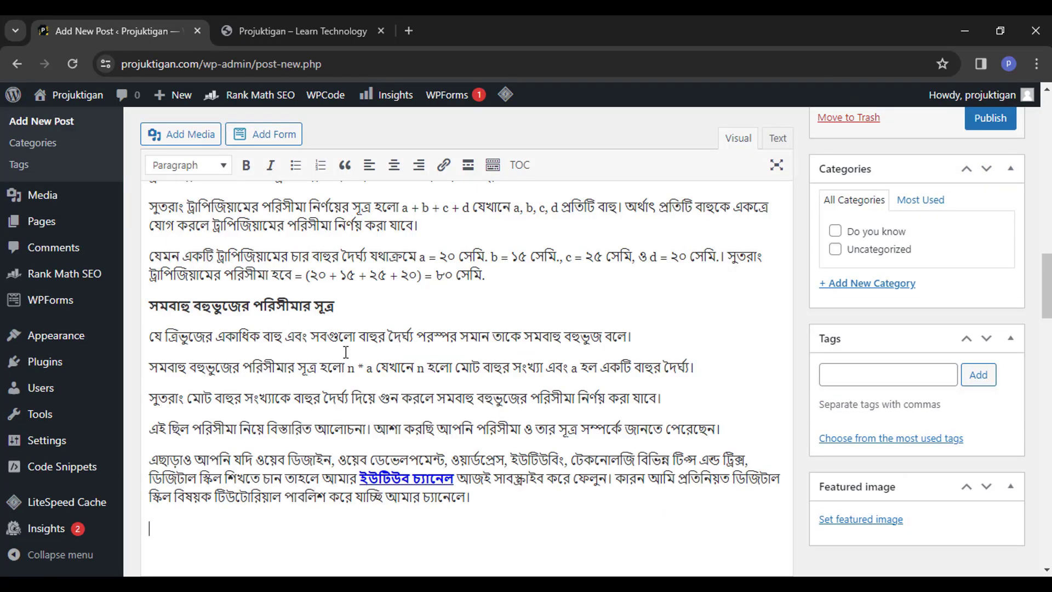
pyautogui.scroll(20, 345, 352)
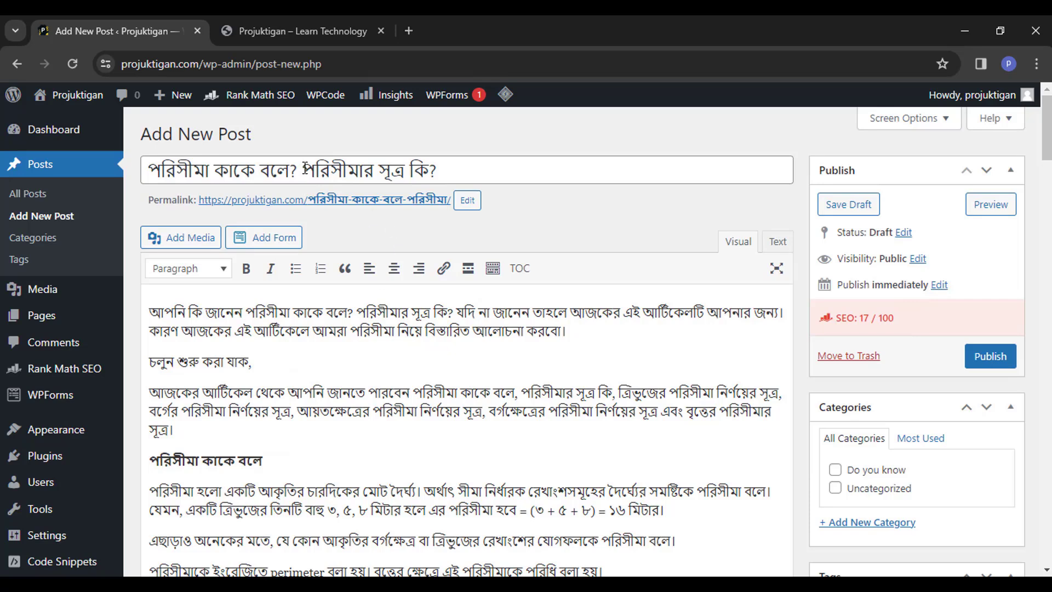
# Copy "পরিসীমার সূত্র" from the post title and set it as the permalink slug.
pyautogui.moveTo(305, 168); pyautogui.dragTo(405, 173)
pyautogui.hotkey('ctrl', 'c')
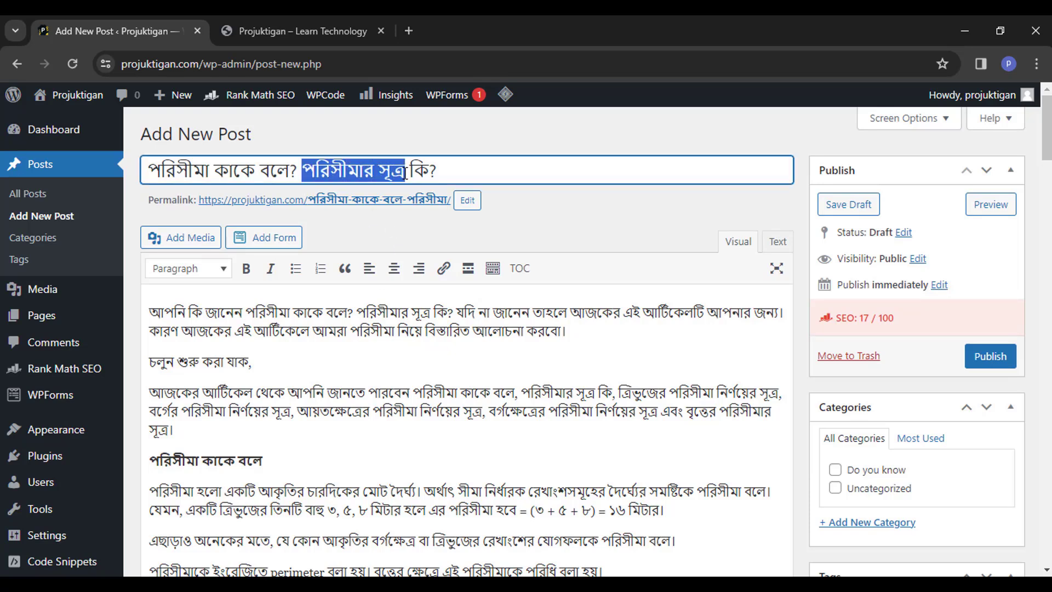
pyautogui.click(468, 200)
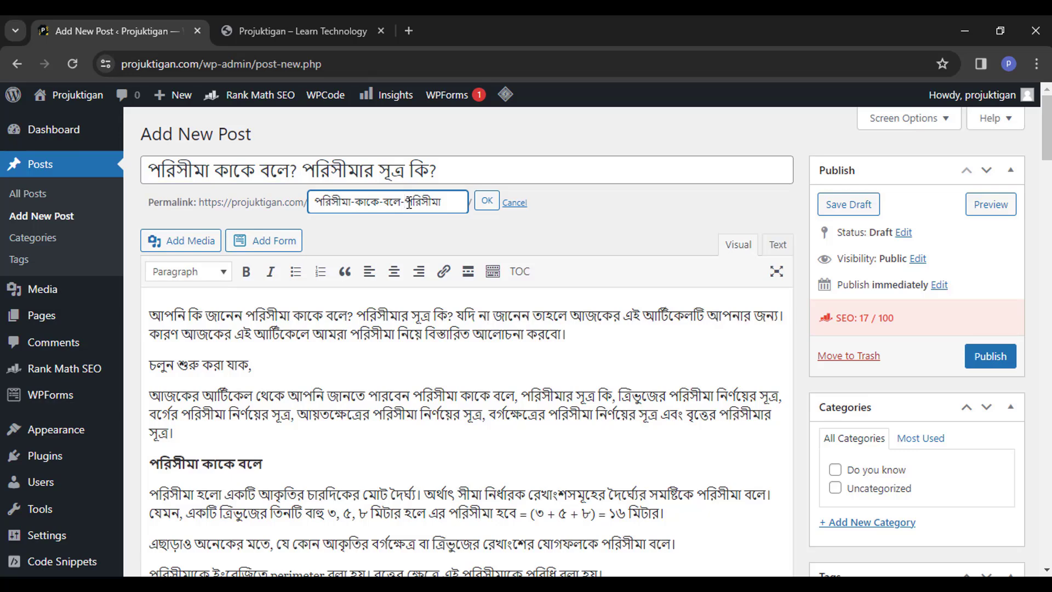
pyautogui.hotkey('ctrl', 'a')
pyautogui.hotkey('ctrl', 'v')
pyautogui.click(486, 201)
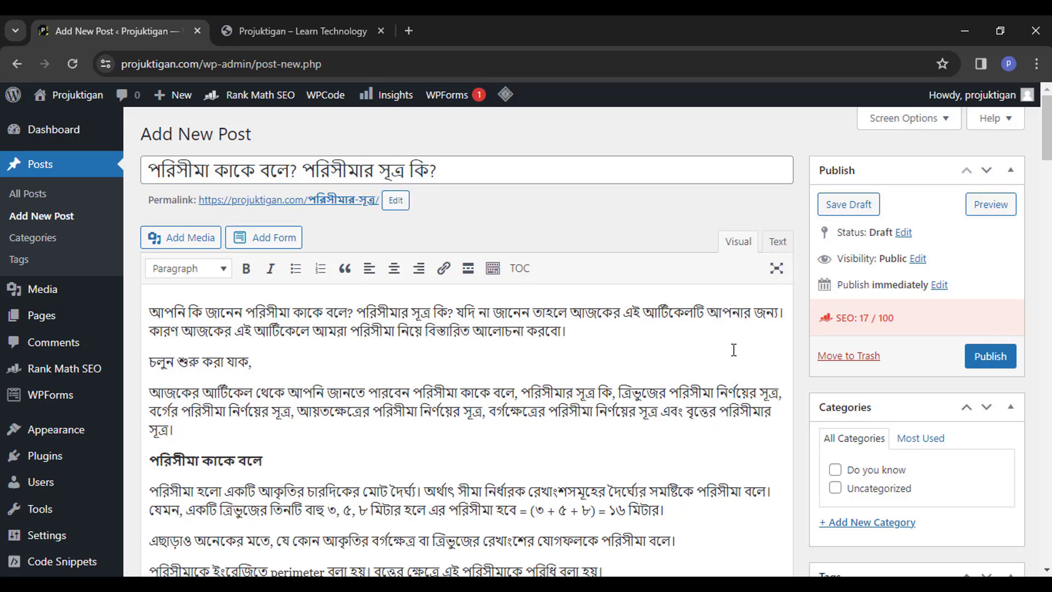
# Set the Rank Math focus keyword to "পরিসীমার সূত্র".
pyautogui.scroll(-10, 734, 349)
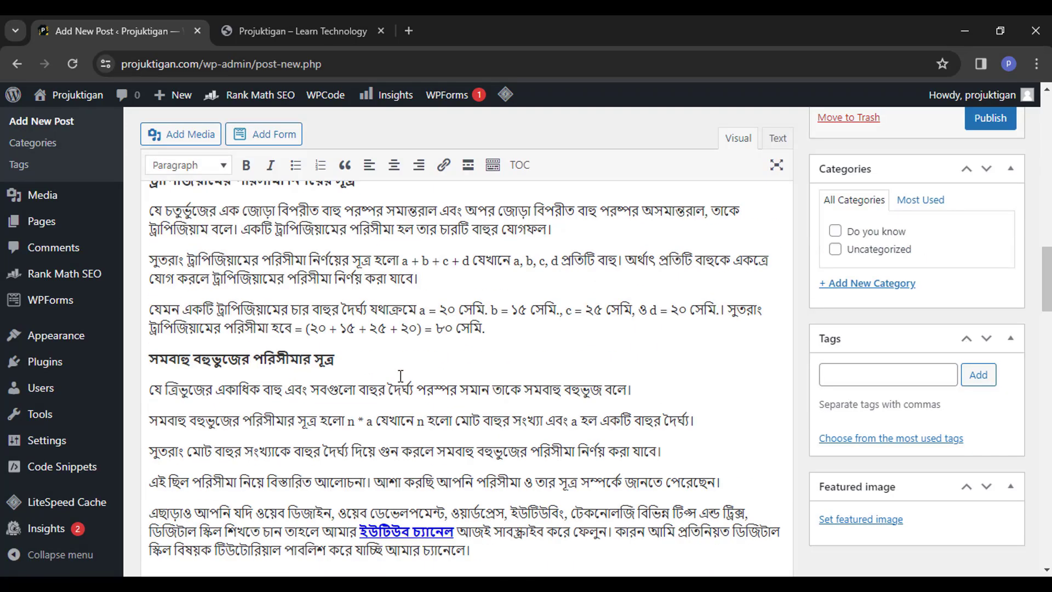
pyautogui.scroll(-10, 400, 375)
pyautogui.click(310, 378)
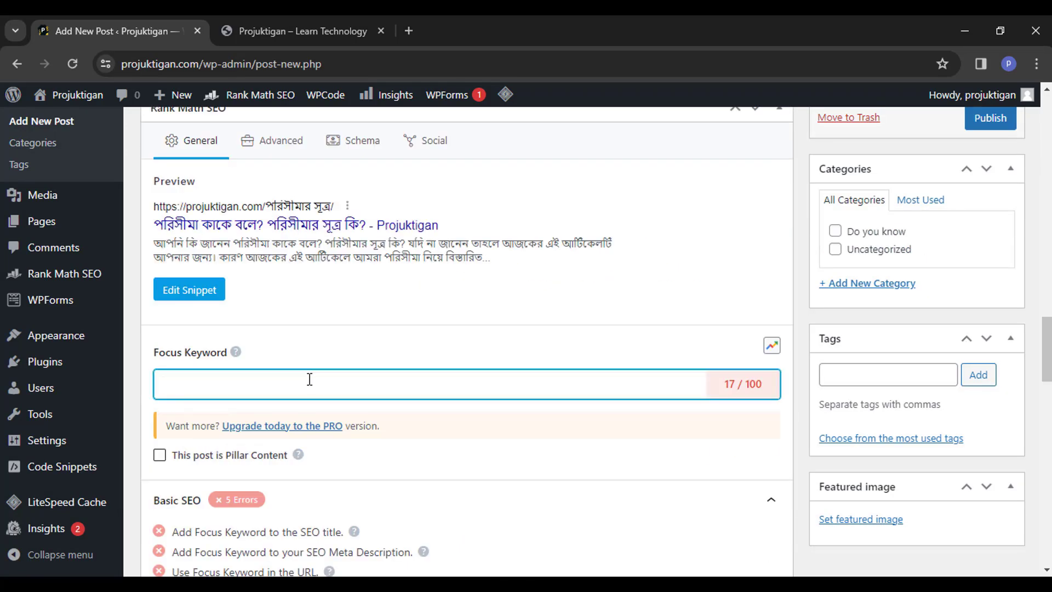
pyautogui.hotkey('ctrl', 'v')
pyautogui.press('Return')
pyautogui.scroll(-3, 494, 458)
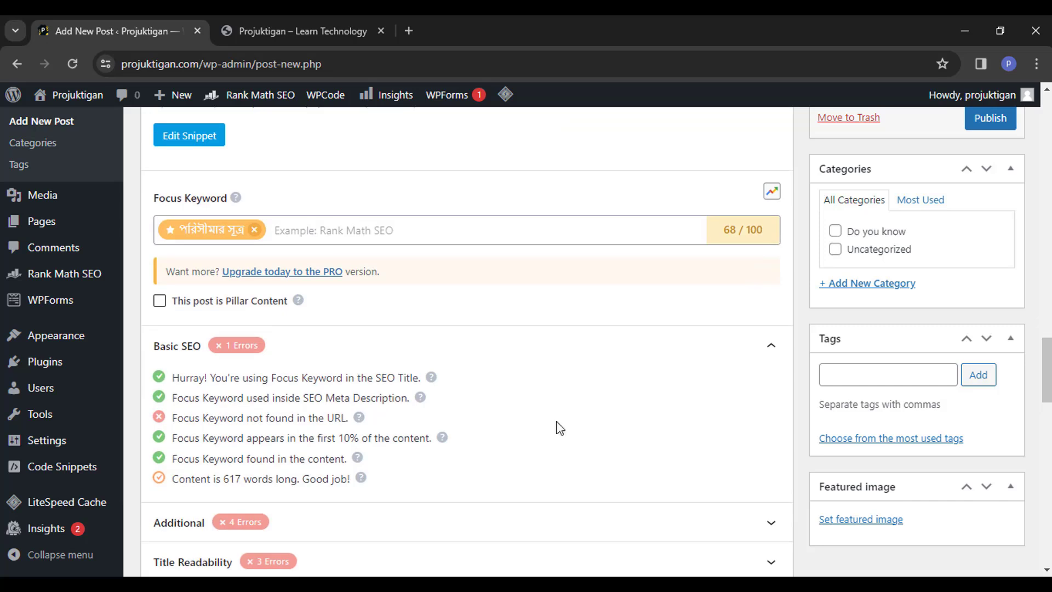
# Add the tag "পরিসীমার সূত্র" to the post.
pyautogui.click(859, 370)
pyautogui.hotkey('ctrl', 'v')
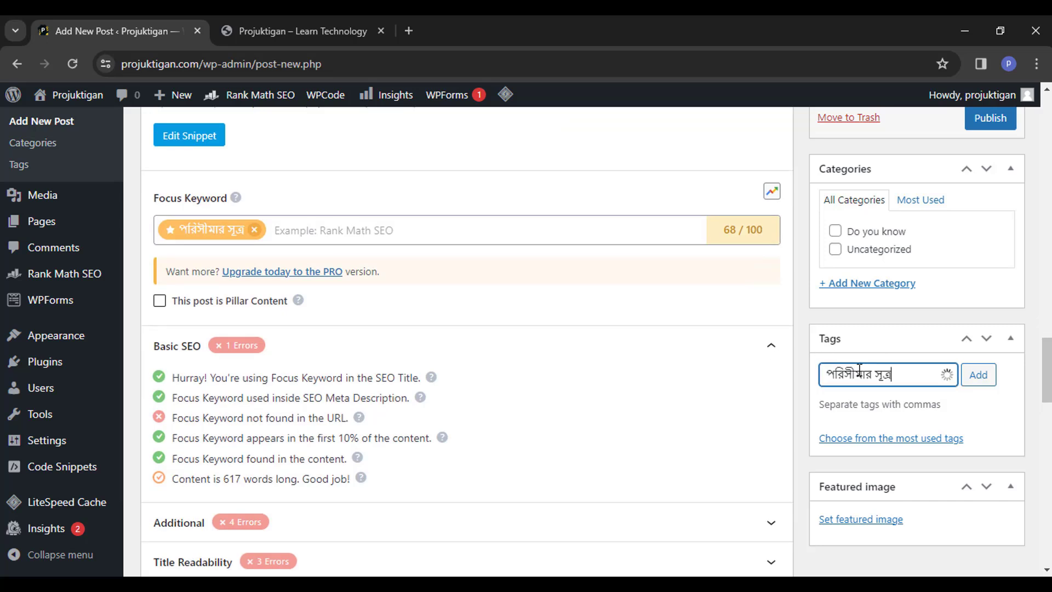
pyautogui.press('Return')
# Create a new category named Education for the post and make it the primary category.
pyautogui.click(853, 262)
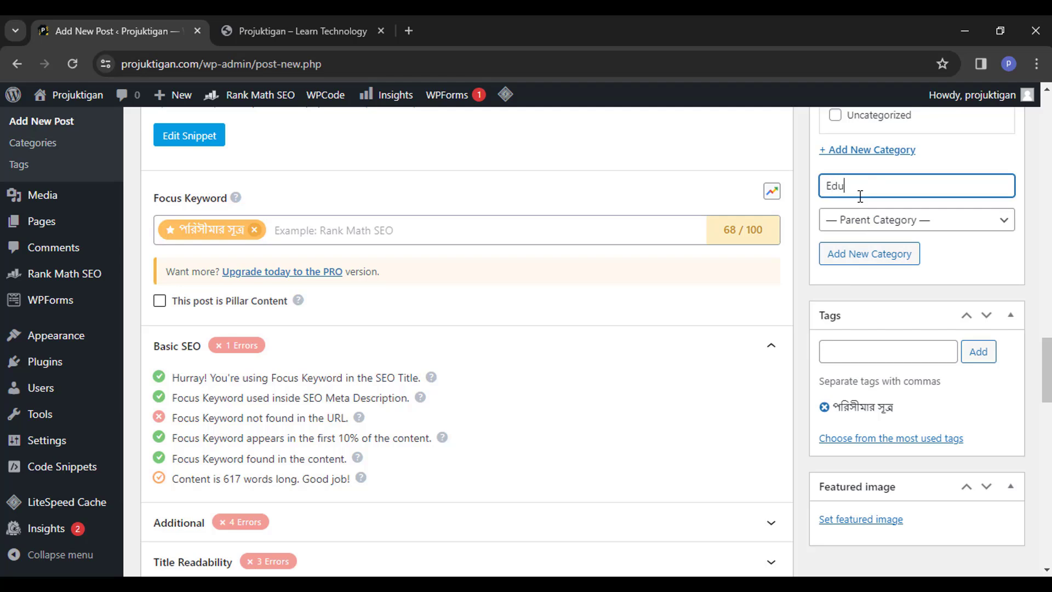
pyautogui.press('Return')
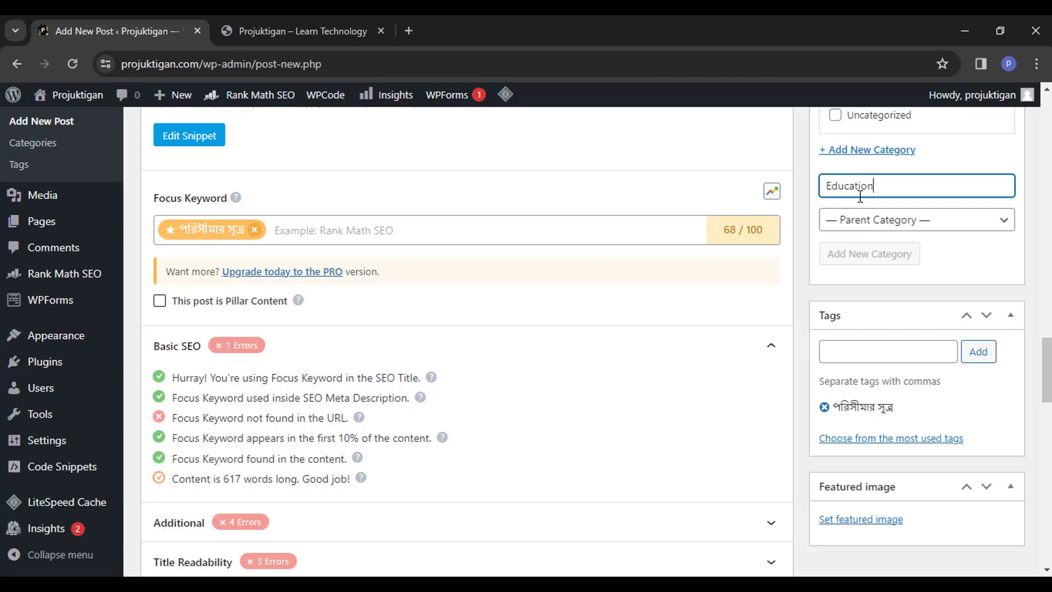
pyautogui.scroll(3, 901, 277)
pyautogui.click(992, 242)
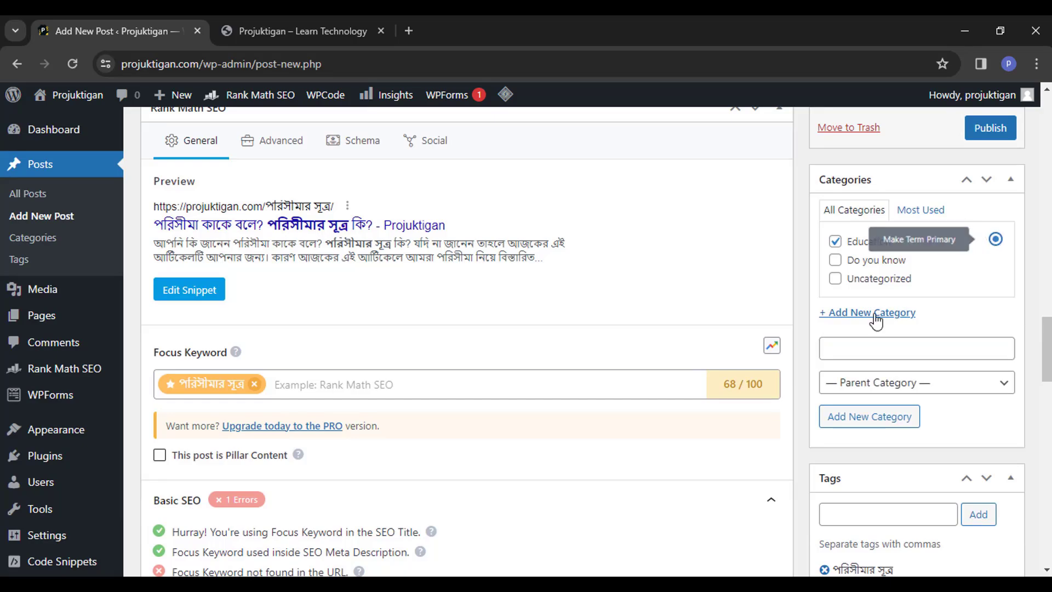
# Review the Rank Math checks, the post content, and the category, tag and featured image settings.
pyautogui.scroll(-4, 866, 356)
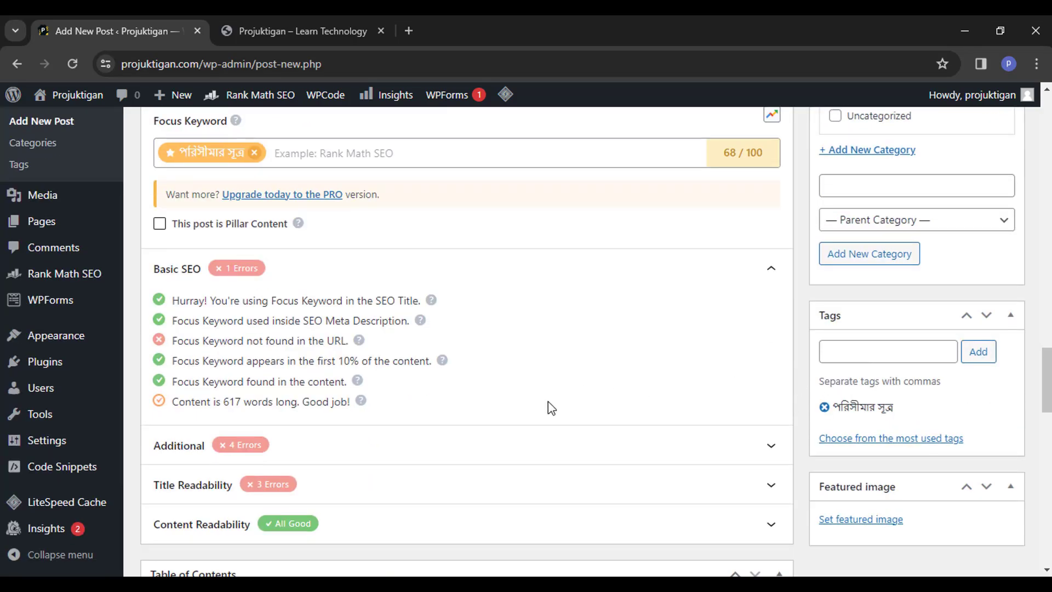
pyautogui.scroll(12, 433, 396)
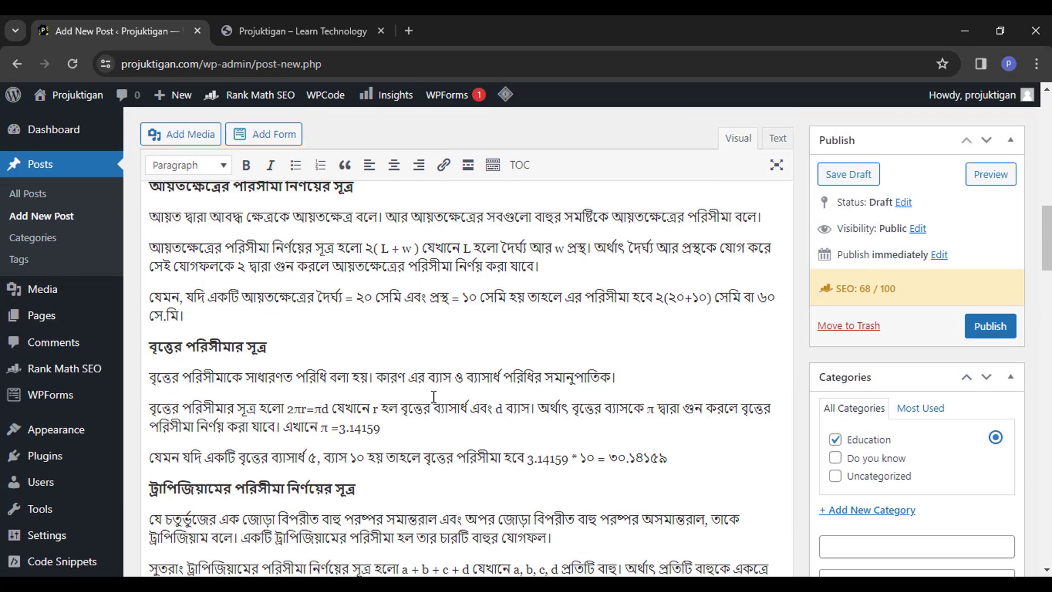
pyautogui.scroll(10, 433, 396)
pyautogui.scroll(-6, 502, 383)
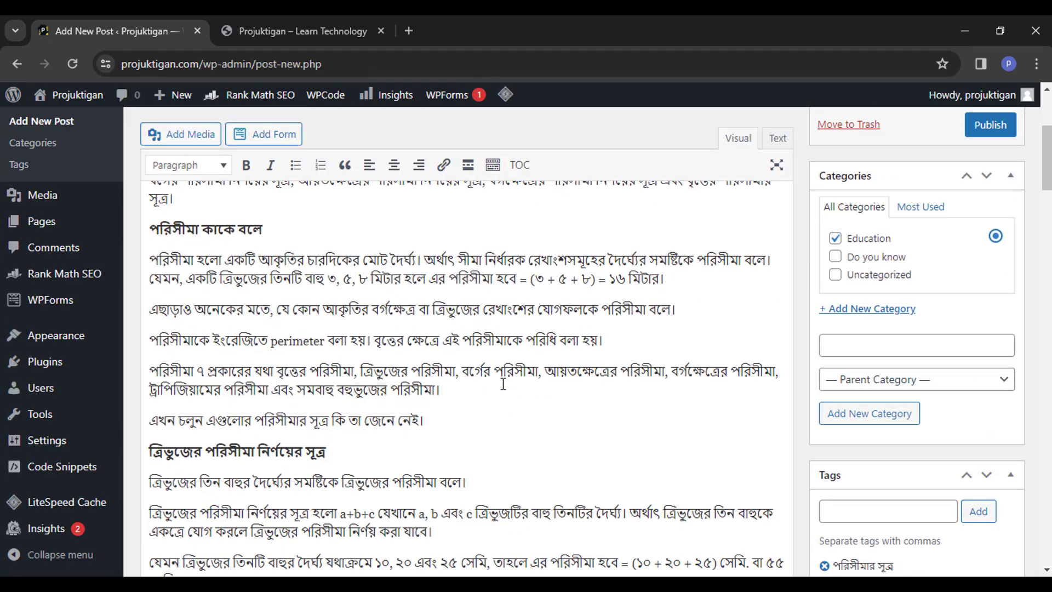
pyautogui.scroll(5, 503, 384)
pyautogui.scroll(-2, 803, 363)
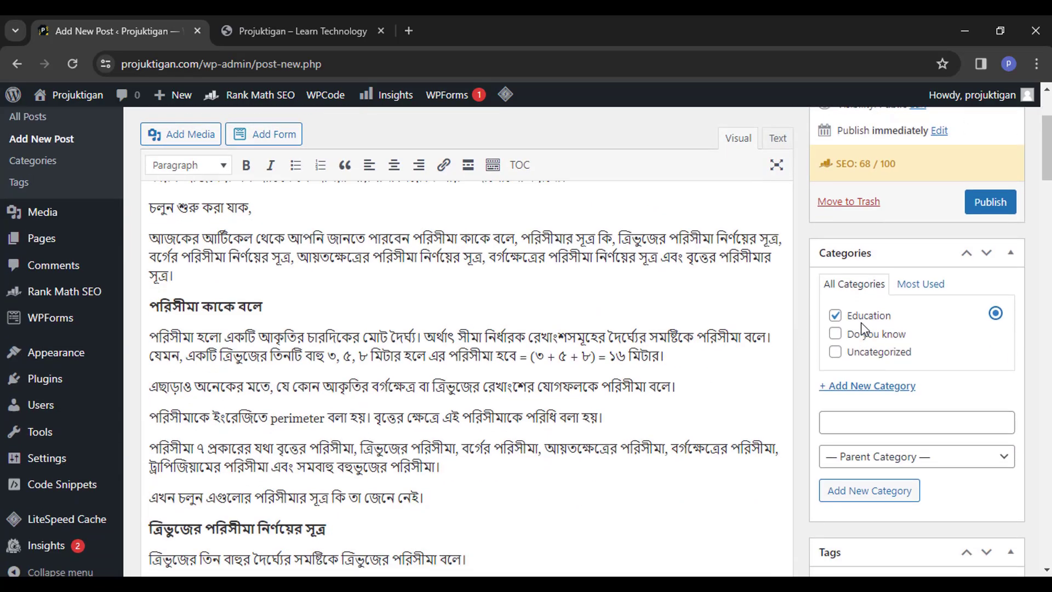
pyautogui.scroll(-10, 861, 328)
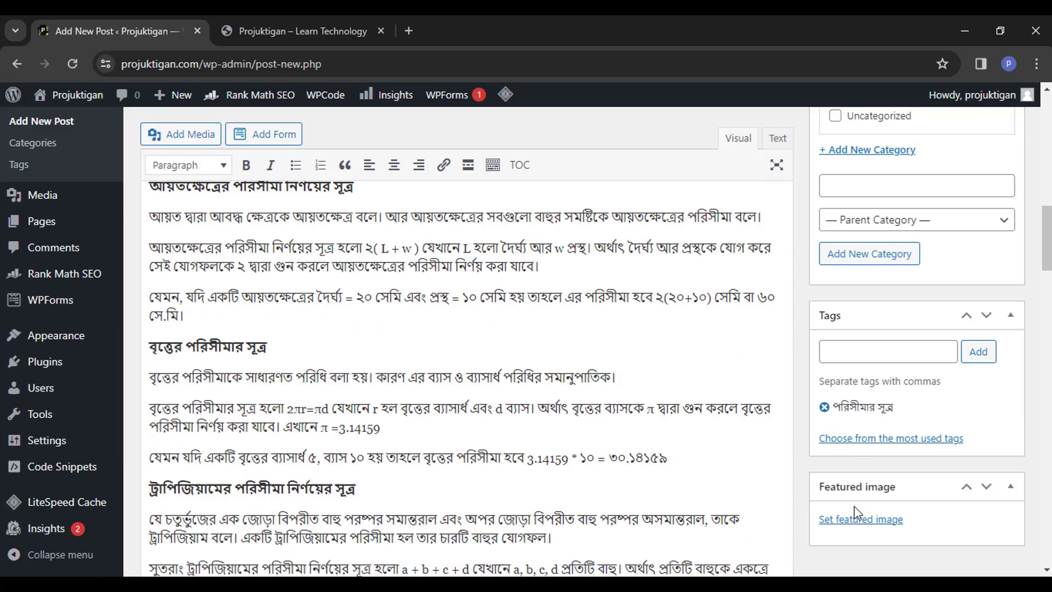
pyautogui.scroll(6, 331, 423)
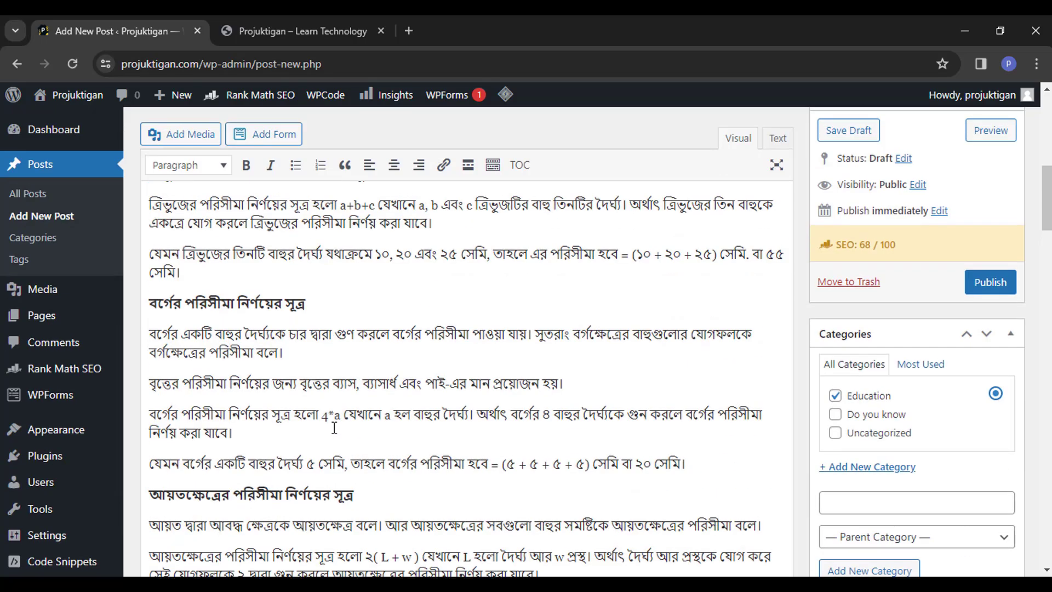
pyautogui.scroll(-6, 383, 379)
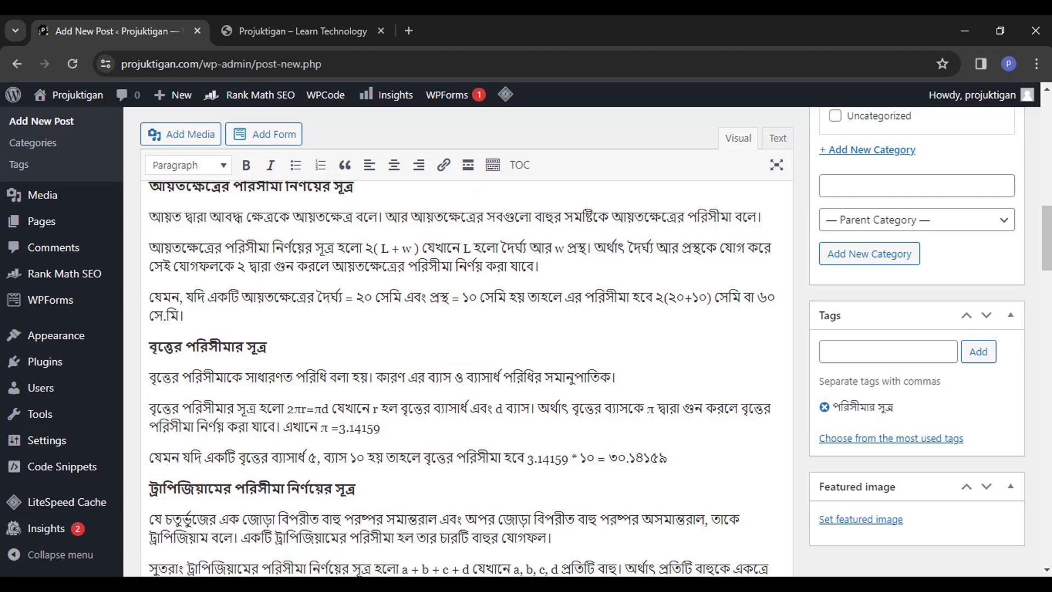
# Switch to the Canva passport design and look over its two pages.
pyautogui.click(239, 584)
pyautogui.click(137, 31)
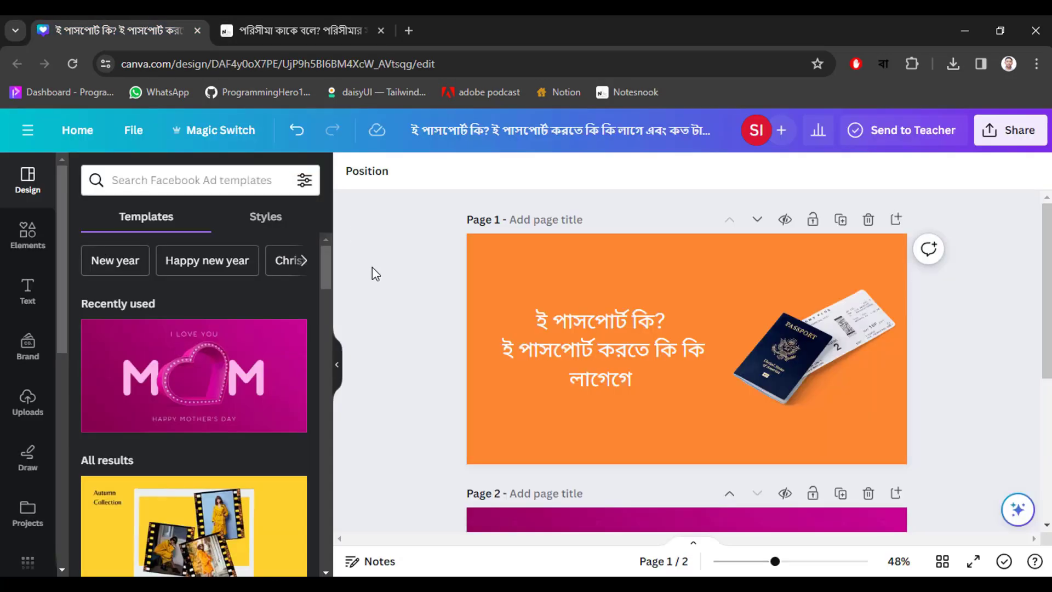
pyautogui.scroll(-5, 428, 308)
pyautogui.scroll(5, 428, 322)
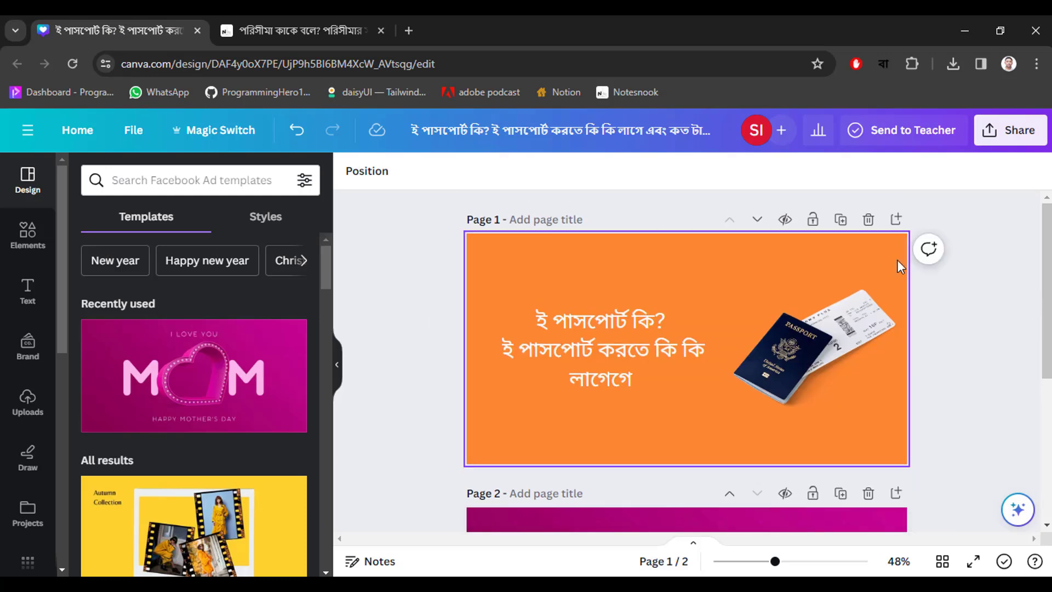
pyautogui.scroll(-5, 591, 365)
pyautogui.scroll(-5, 227, 406)
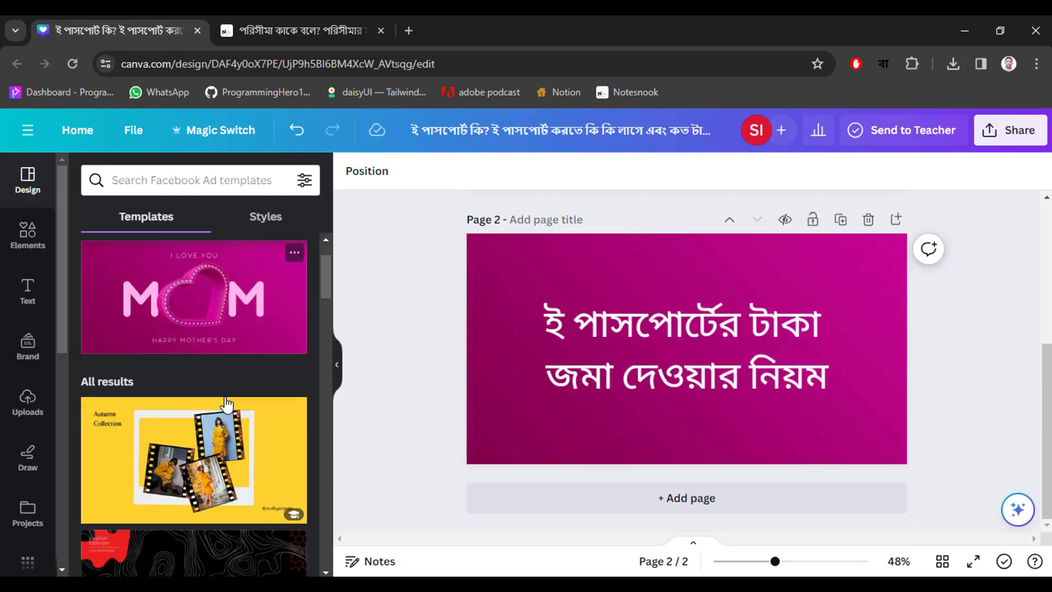
# Browse the Canva template list for a design suited to the new post's featured image.
pyautogui.scroll(-4, 227, 408)
pyautogui.scroll(-2, 230, 416)
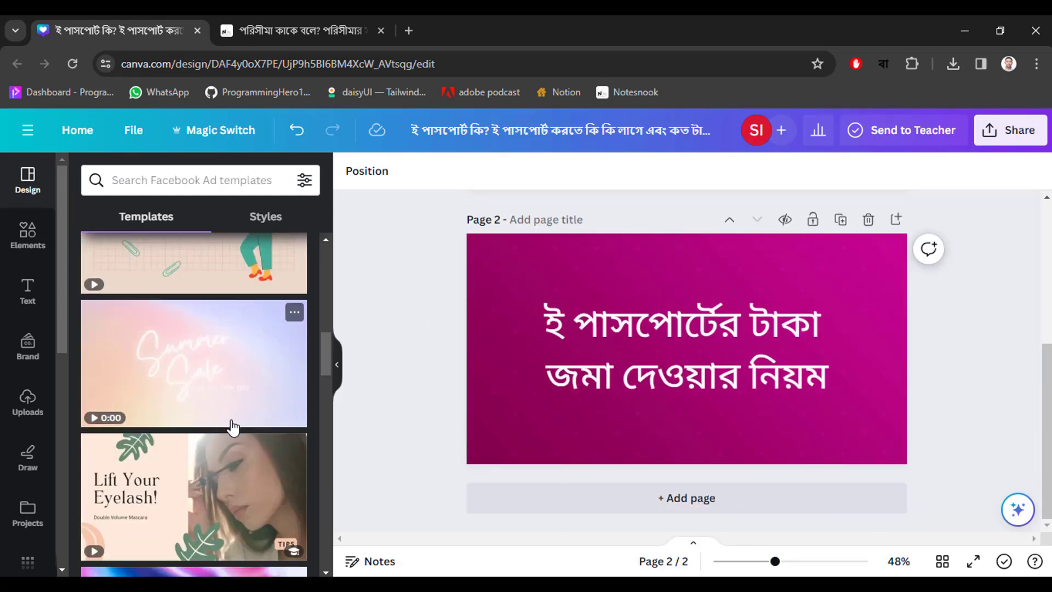
pyautogui.scroll(5, 233, 427)
pyautogui.scroll(4, 229, 436)
pyautogui.scroll(-3, 224, 443)
pyautogui.scroll(3, 225, 442)
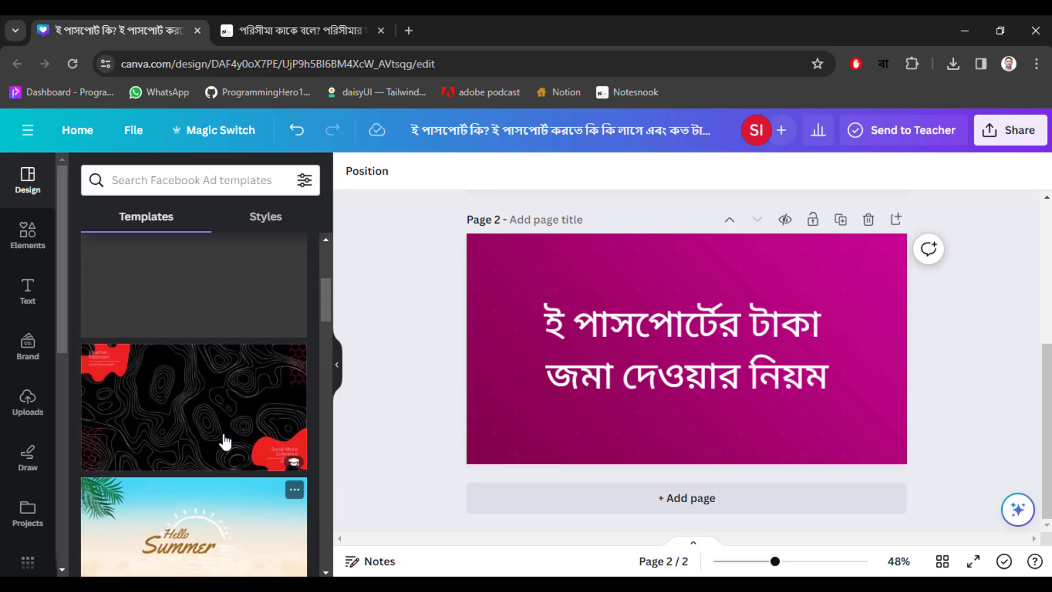
pyautogui.scroll(1, 225, 441)
pyautogui.scroll(-6, 247, 443)
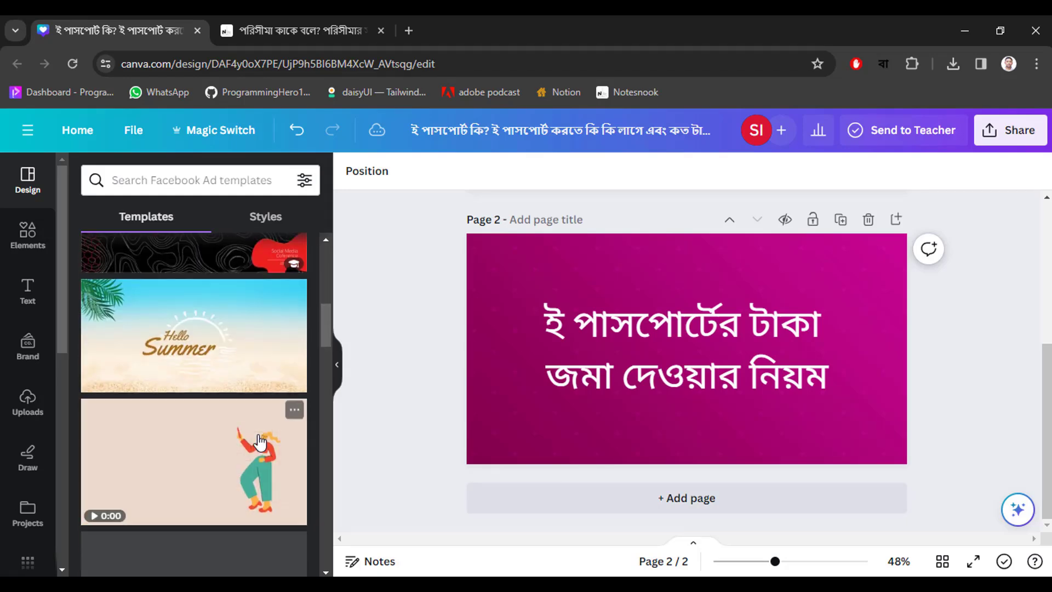
pyautogui.scroll(-5, 216, 430)
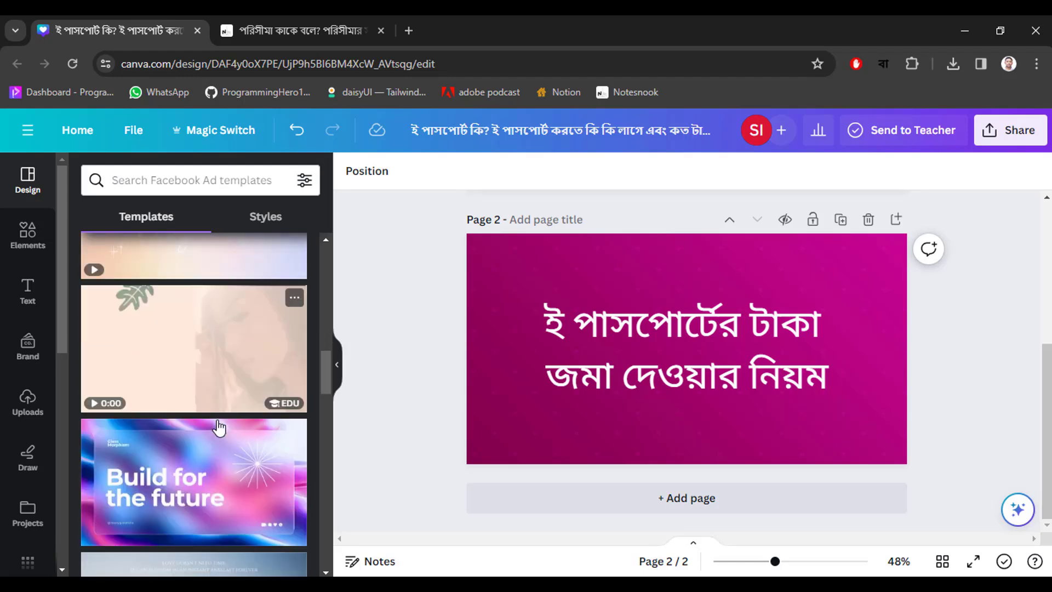
pyautogui.scroll(-4, 219, 430)
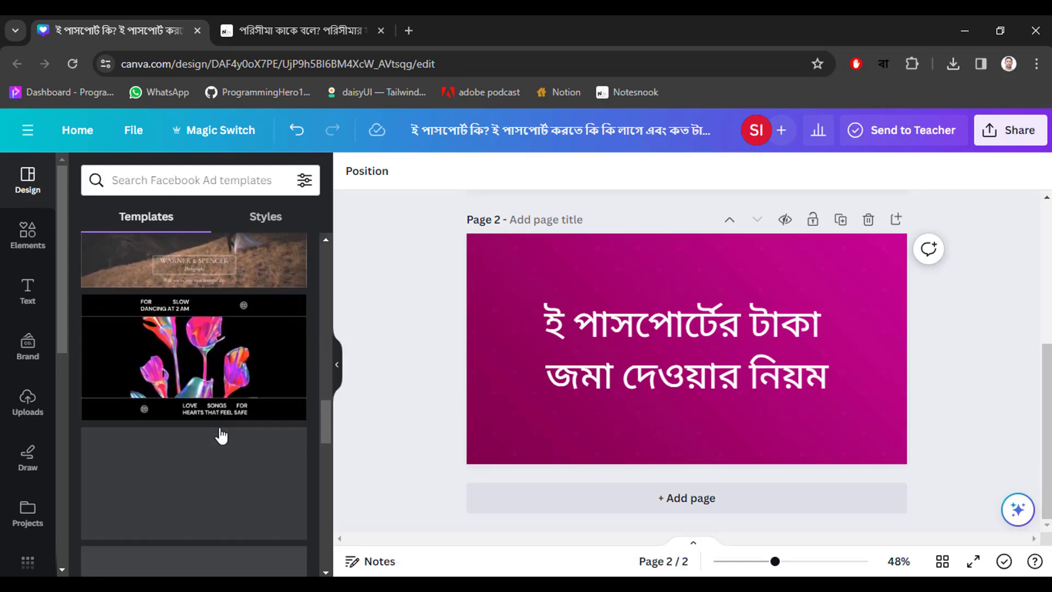
pyautogui.scroll(-6, 222, 436)
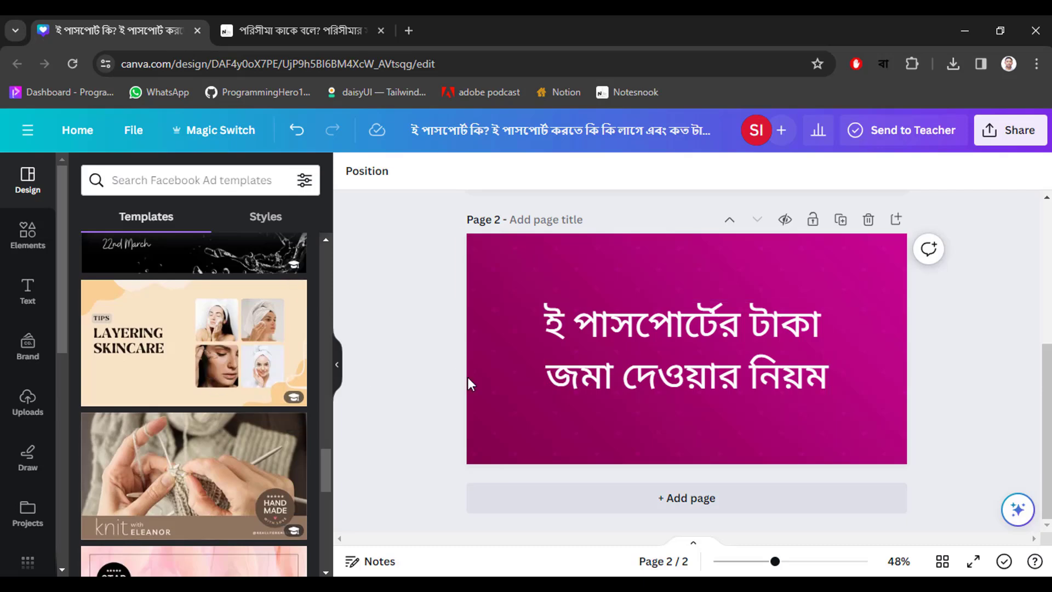
# Replace the orange passport page with a new page based on the Beige Abstract Layering Skincare Video Opener template.
pyautogui.scroll(5, 480, 373)
pyautogui.click(867, 221)
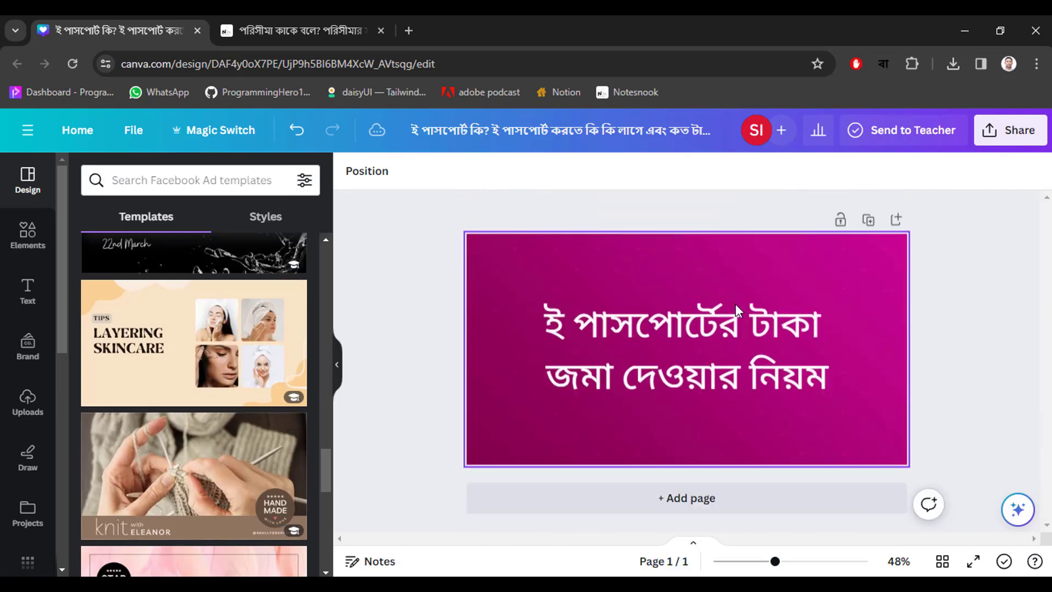
pyautogui.click(560, 496)
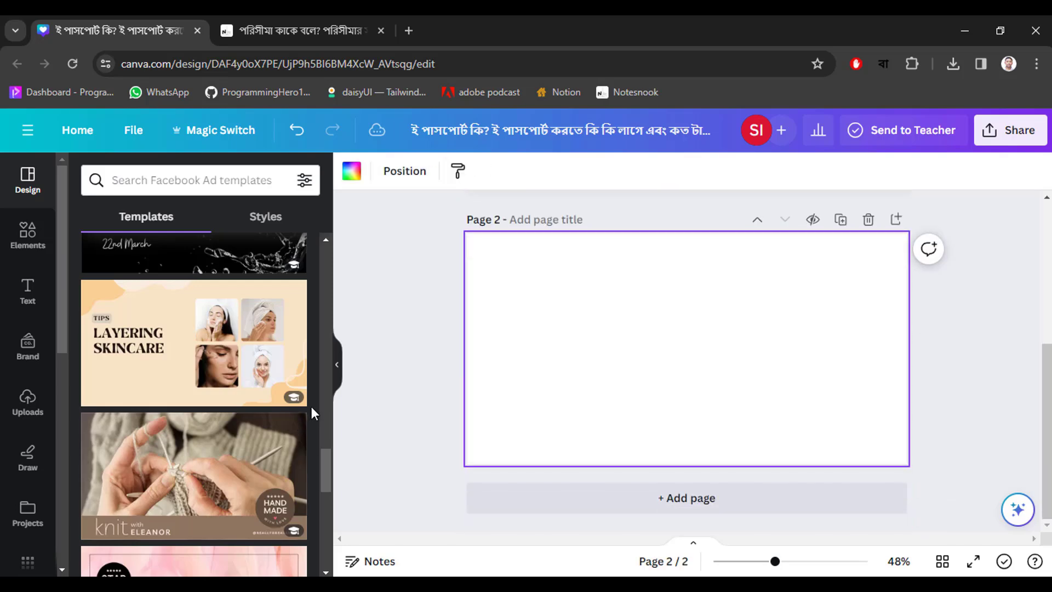
pyautogui.click(194, 364)
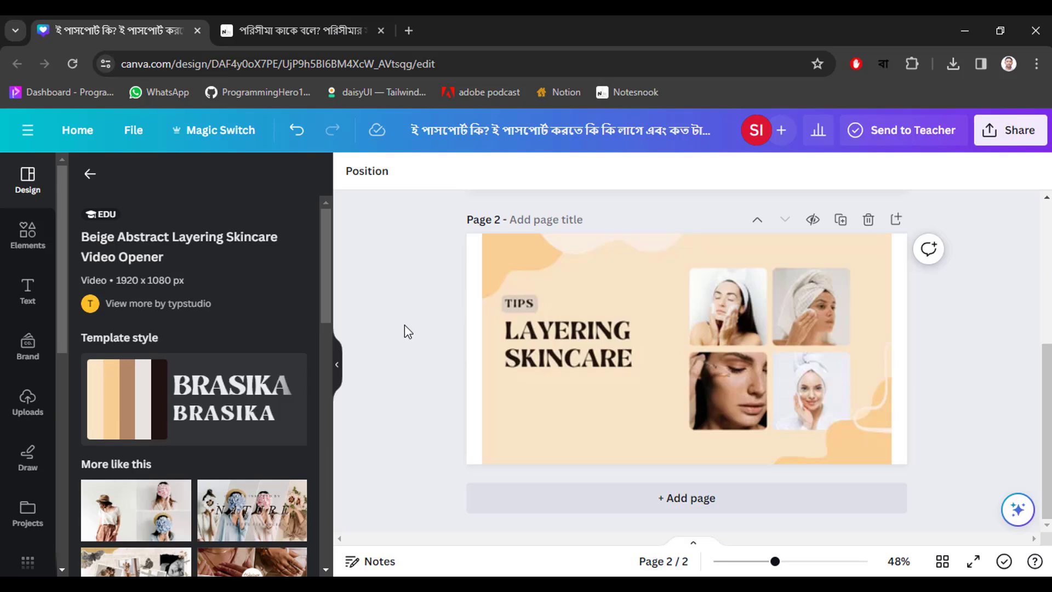
pyautogui.click(525, 294)
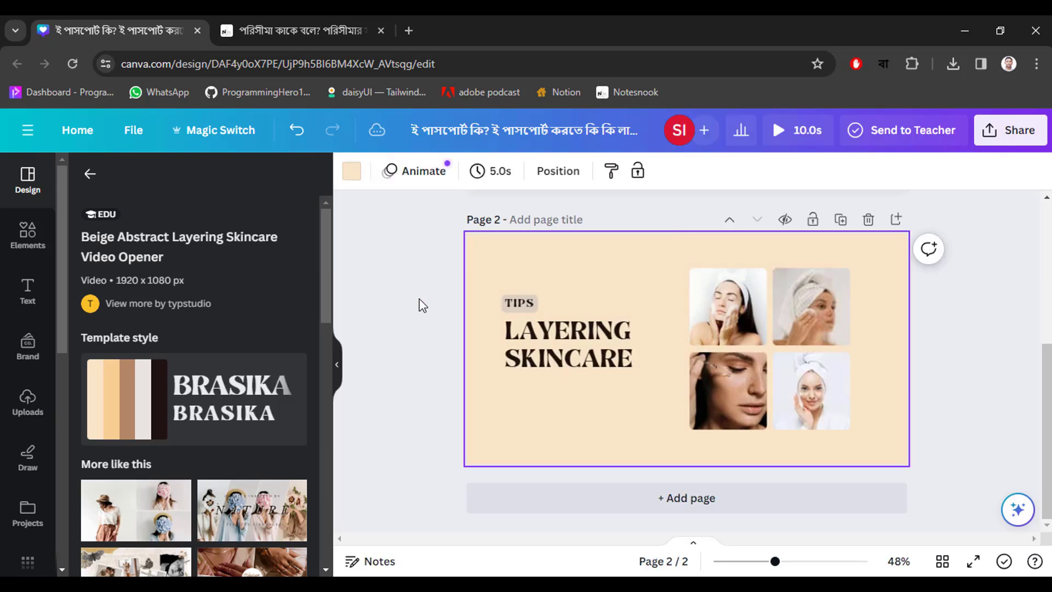
pyautogui.click(515, 310)
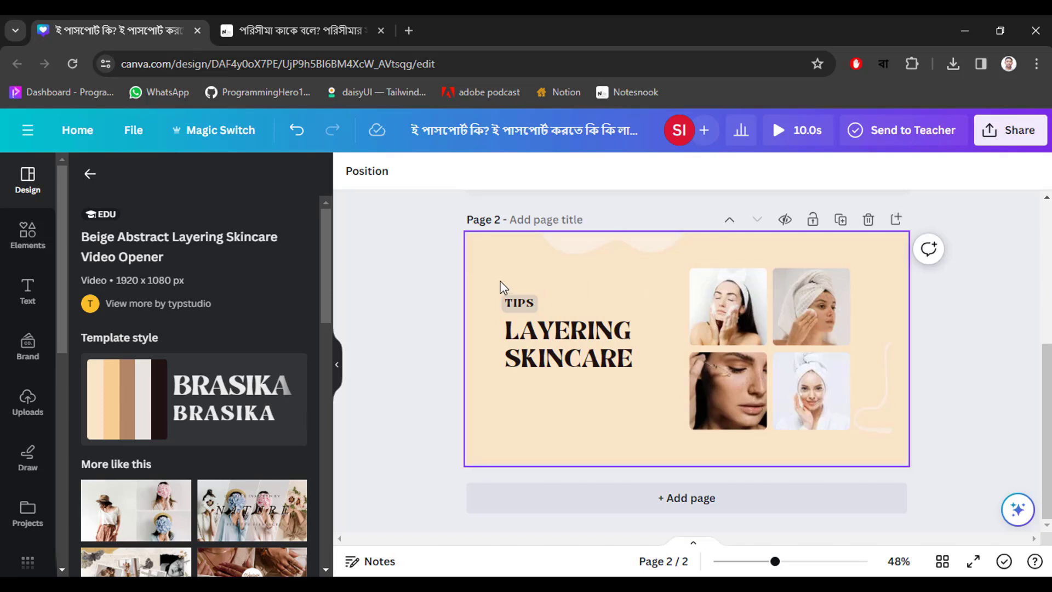
pyautogui.click(534, 329)
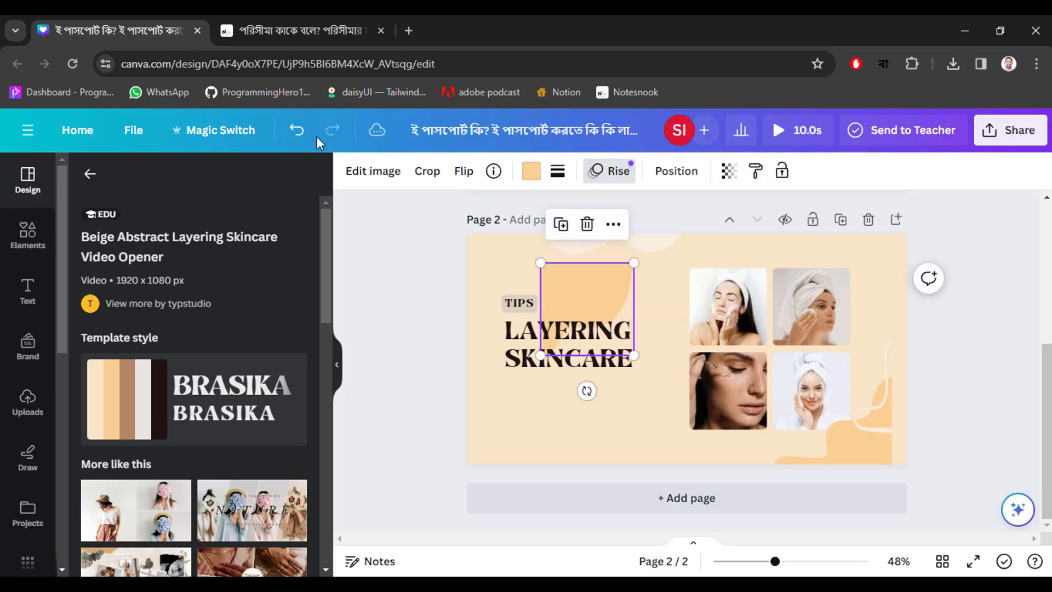
pyautogui.click(296, 130)
pyautogui.click(440, 265)
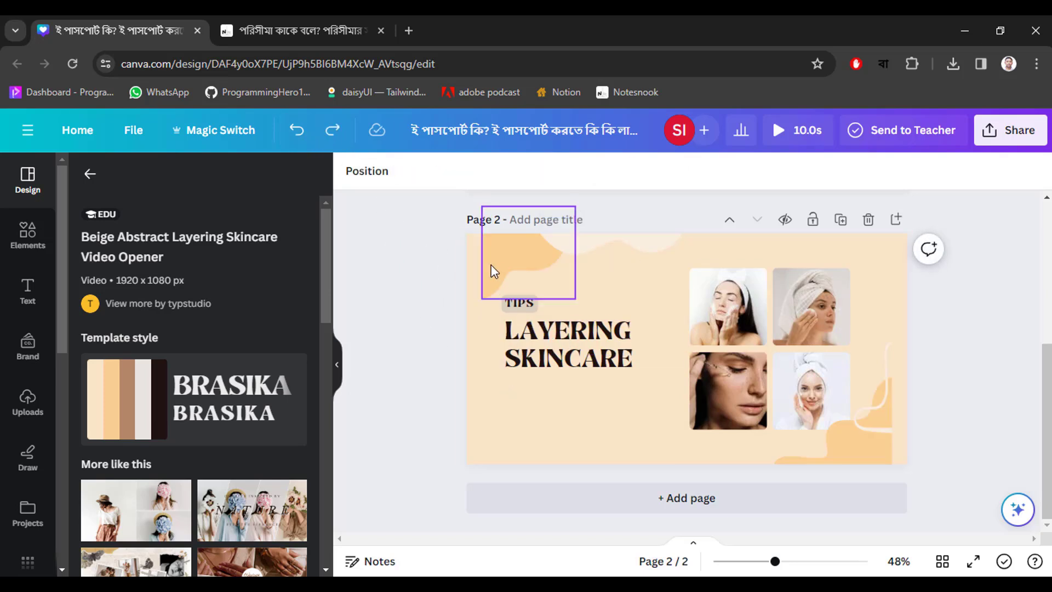
# Move the orange blob in page 2's upper-left corner flush against the page's left edge.
pyautogui.moveTo(499, 264); pyautogui.dragTo(483, 263)
pyautogui.click(458, 353)
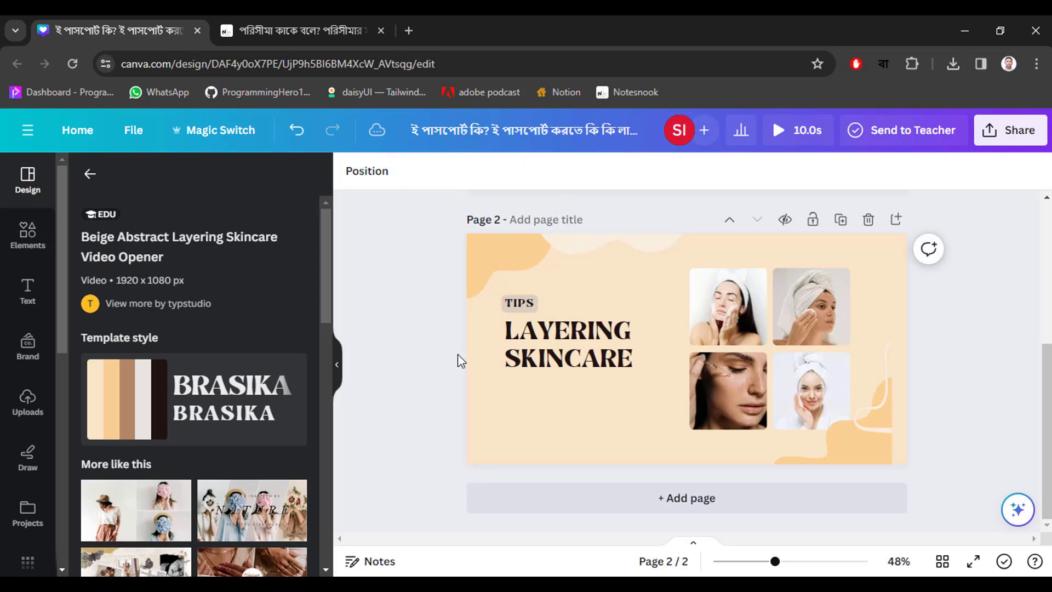
# Delete the LAYERING SKINCARE heading and the TIPS label from page 2.
pyautogui.click(557, 333)
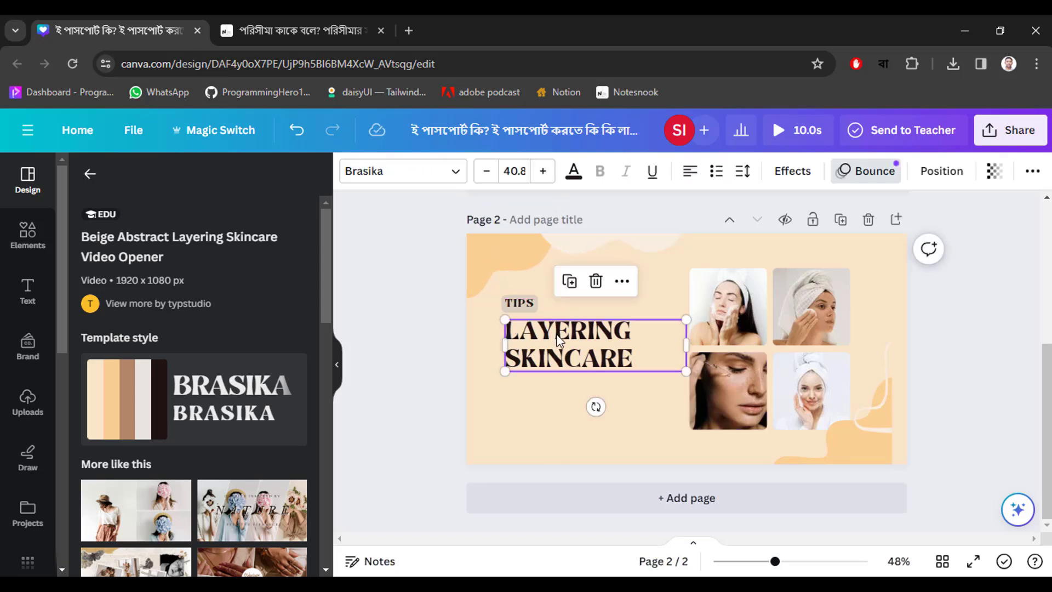
pyautogui.click(594, 280)
pyautogui.click(529, 305)
pyautogui.click(535, 261)
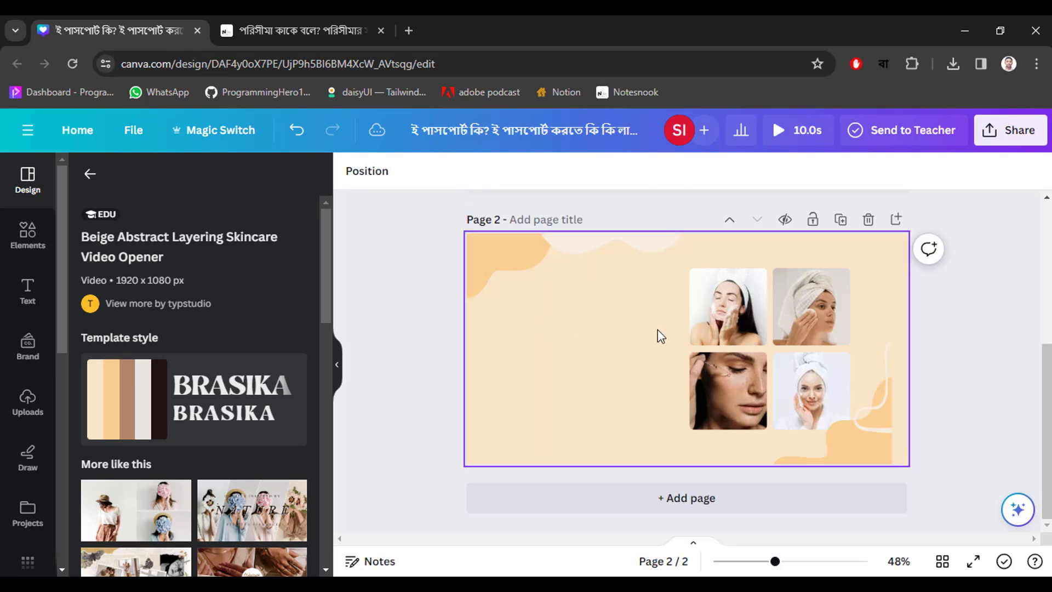
# Delete the four skincare photos from page 2 and add a text box reading "পরিসীমার সূত্র".
pyautogui.click(712, 327)
pyautogui.moveTo(638, 291); pyautogui.dragTo(798, 387)
pyautogui.click(639, 322)
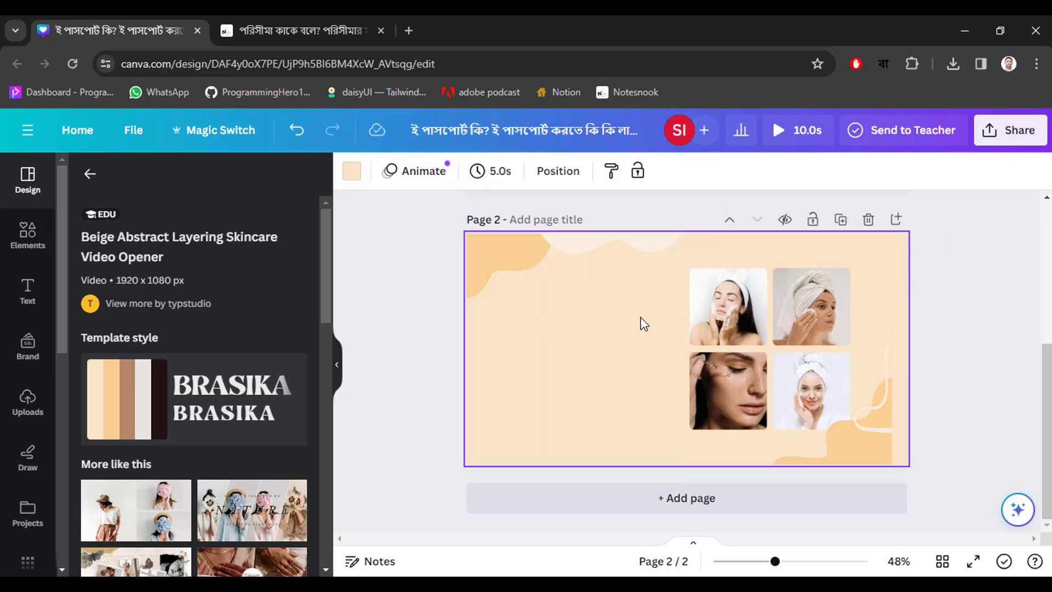
pyautogui.moveTo(651, 292); pyautogui.dragTo(789, 358)
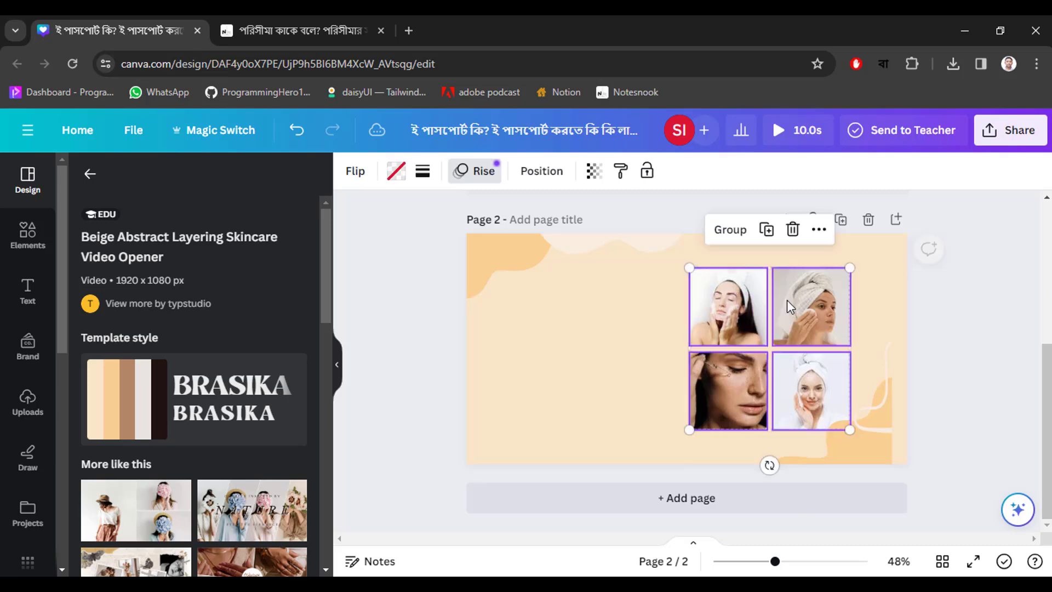
pyautogui.click(791, 228)
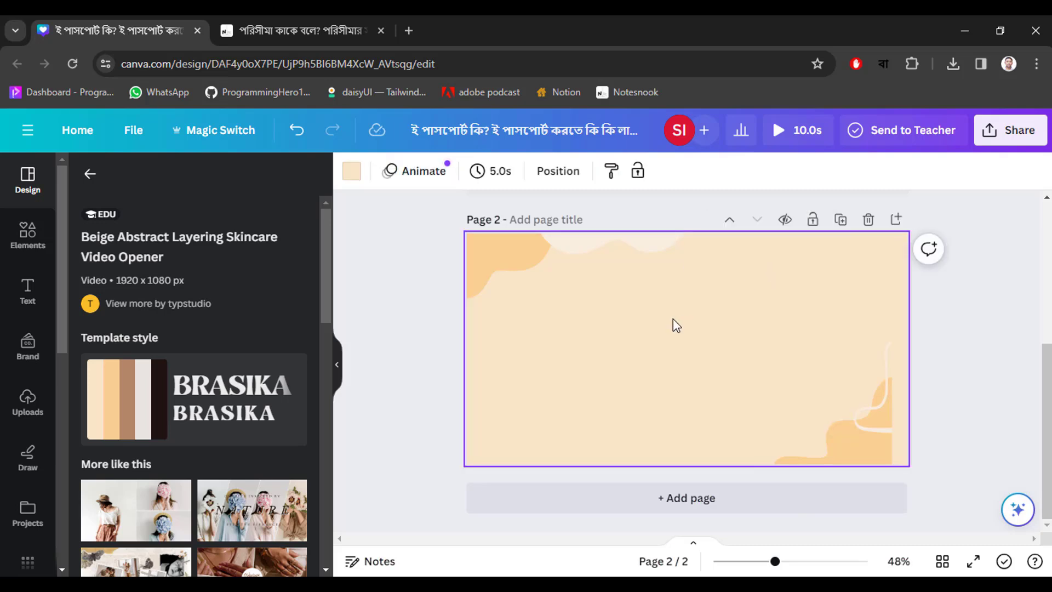
pyautogui.write('পরিসীমার সূত্র')
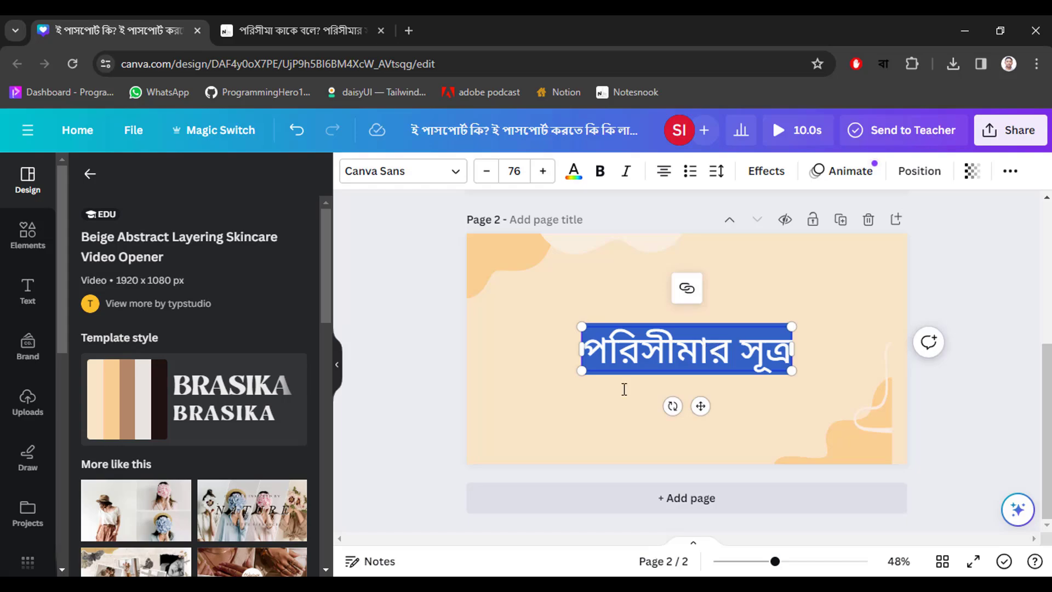
# Switch to the WordPress post editor and copy the full post title "পরিসীমা কাকে বলে? পরিসীমার সূত্র কি?".
pyautogui.hotkey('alt', 'Tab')
pyautogui.scroll(15, 430, 291)
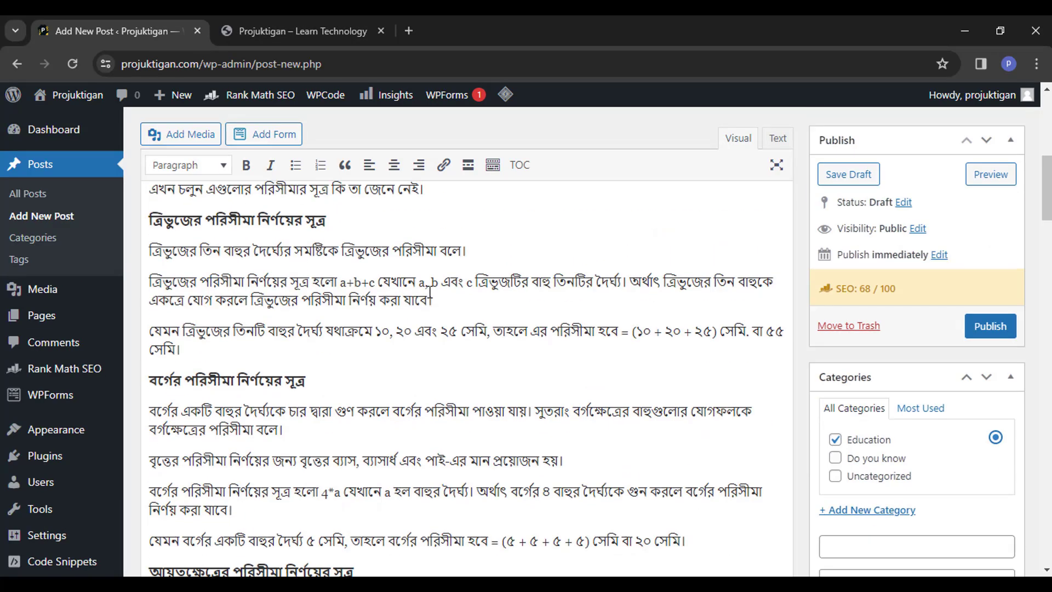
pyautogui.click(450, 172)
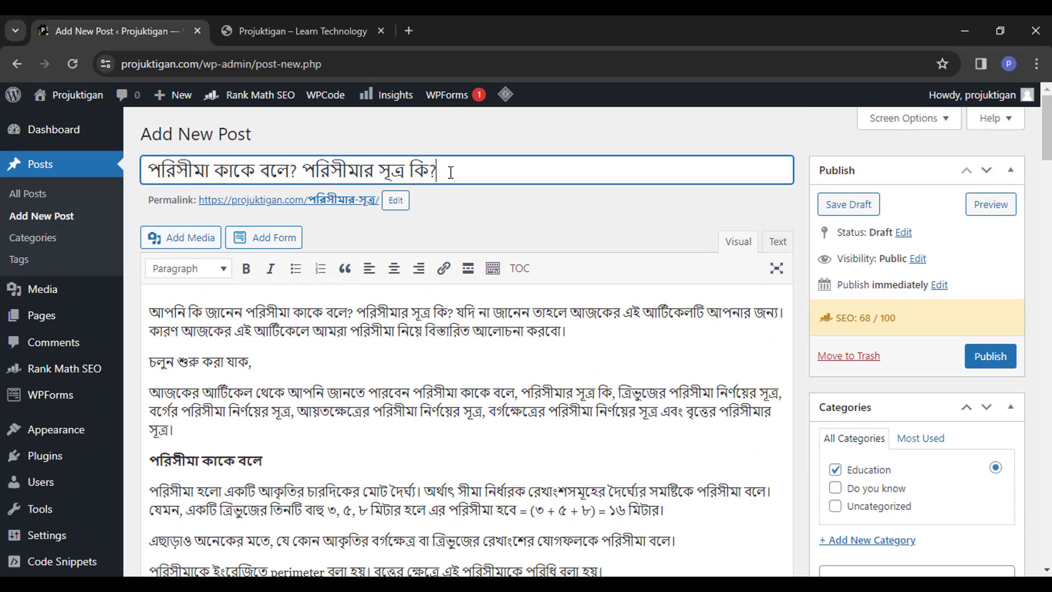
pyautogui.hotkey('ctrl', 'a')
pyautogui.hotkey('ctrl', 'c')
# Return to the Canva design and replace page 2's text with the copied title "পরিসীমা কাকে বলে? পরিসীমার সূত্র কি?".
pyautogui.click(451, 148)
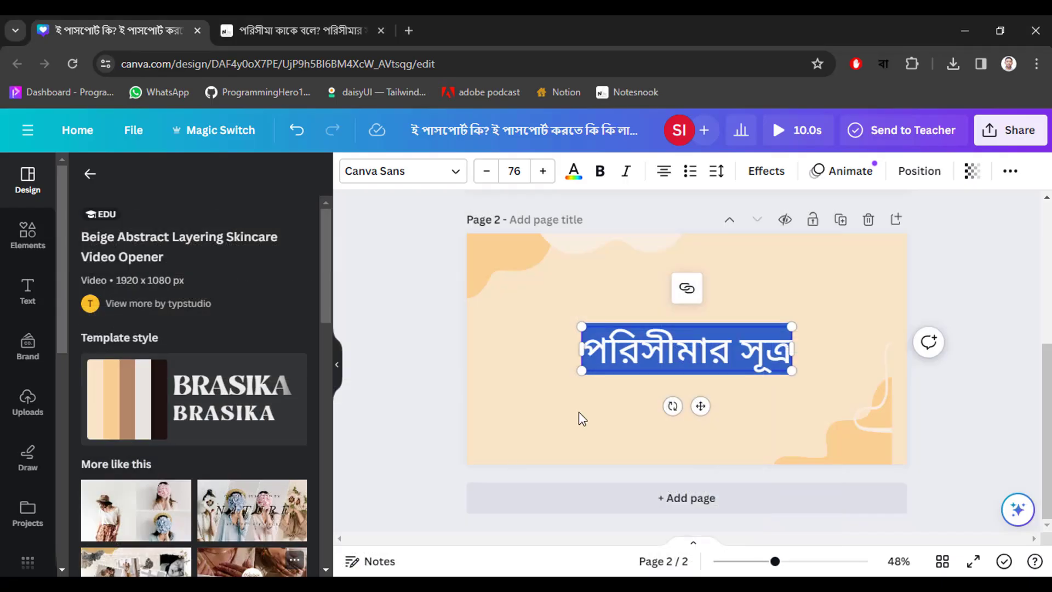
pyautogui.click(689, 351)
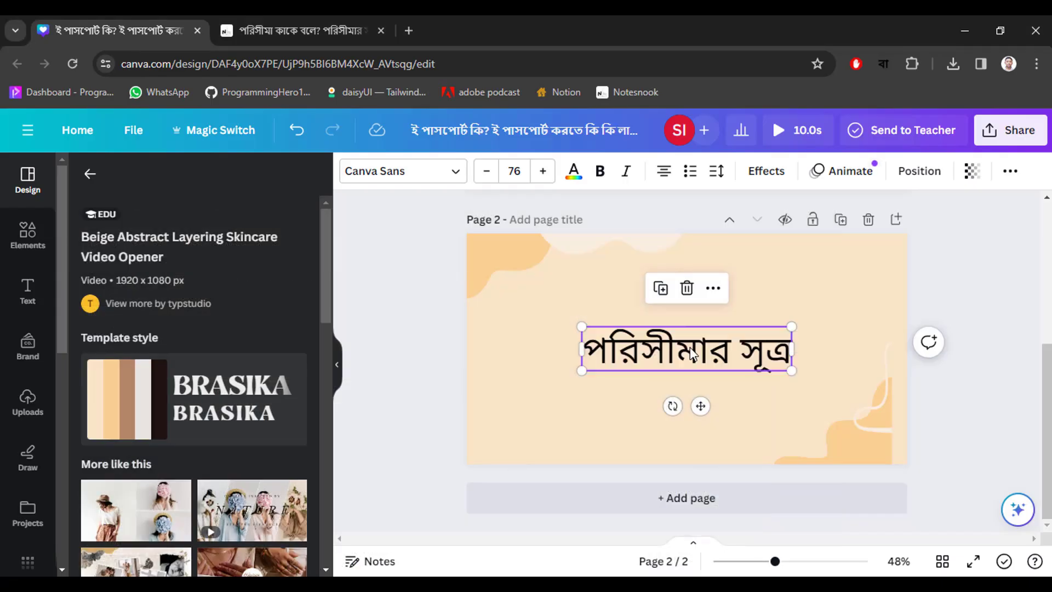
pyautogui.doubleClick(689, 350)
pyautogui.hotkey('ctrl', 'v')
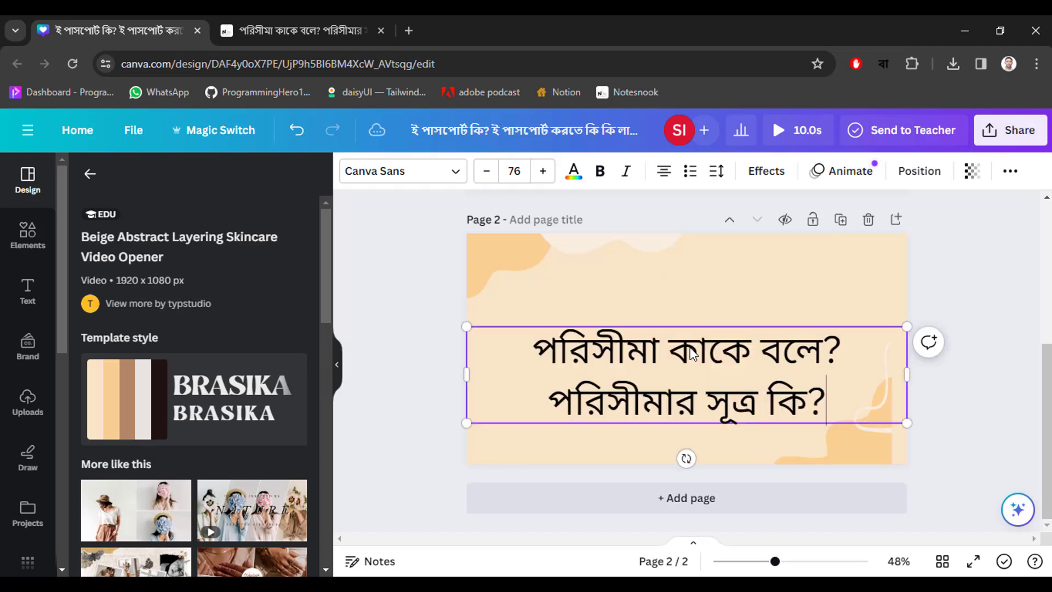
# Centre the title text box vertically on page 2 and narrow it to fit its two lines.
pyautogui.click(422, 399)
pyautogui.moveTo(700, 368); pyautogui.dragTo(699, 342)
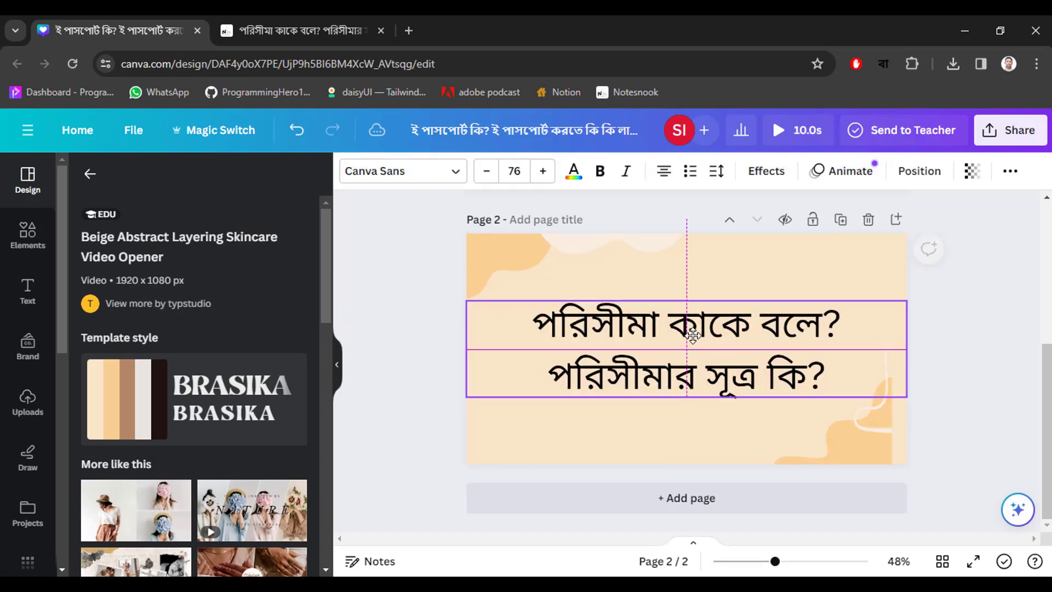
pyautogui.moveTo(871, 349); pyautogui.dragTo(788, 351)
pyautogui.click(434, 380)
pyautogui.moveTo(664, 349); pyautogui.dragTo(717, 339)
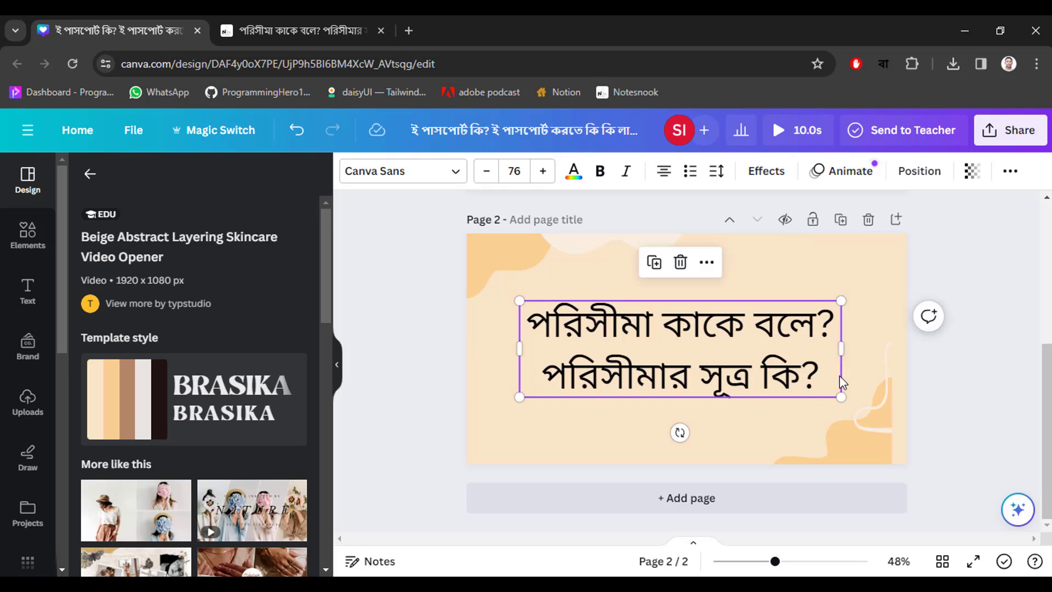
pyautogui.click(451, 386)
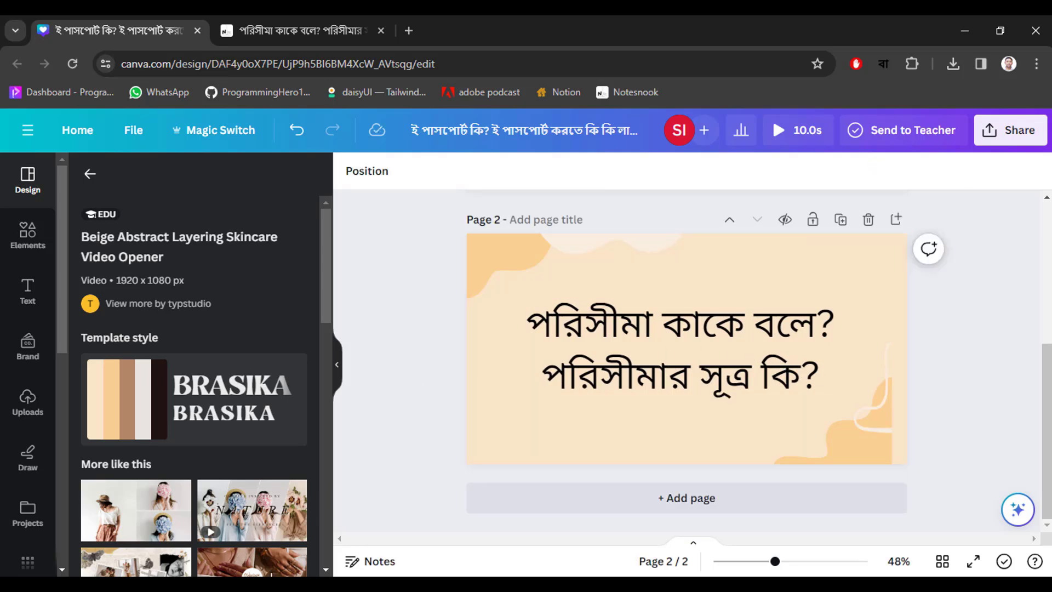
# Switch to the WordPress post and copy the heading "আয়তক্ষেত্রের পরিসীমা নির্ণয়ের সূত্র" from its body.
pyautogui.moveTo(246, 583)
pyautogui.click(249, 529)
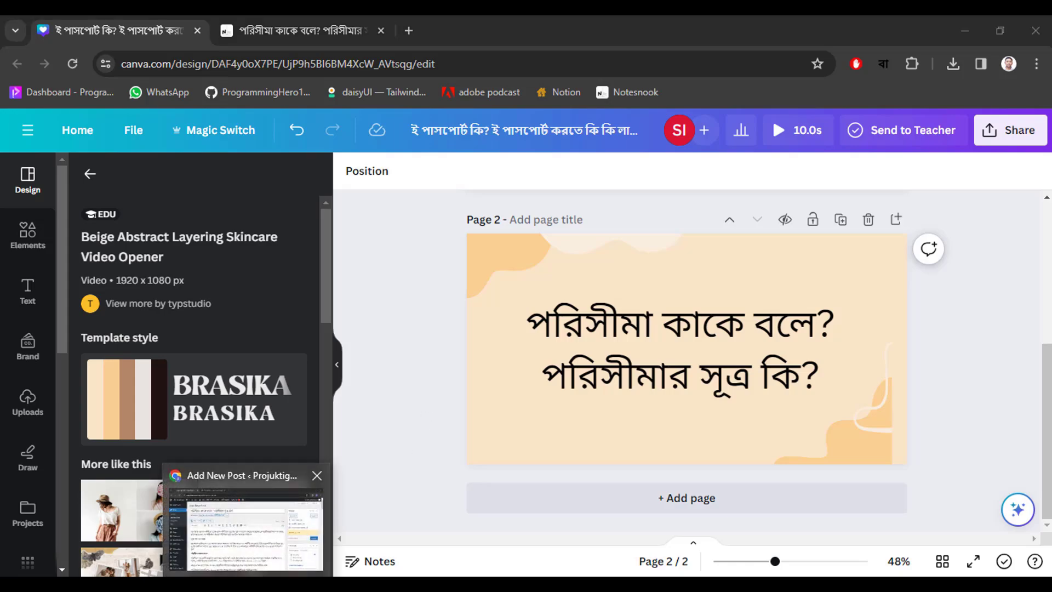
pyautogui.scroll(-10, 342, 422)
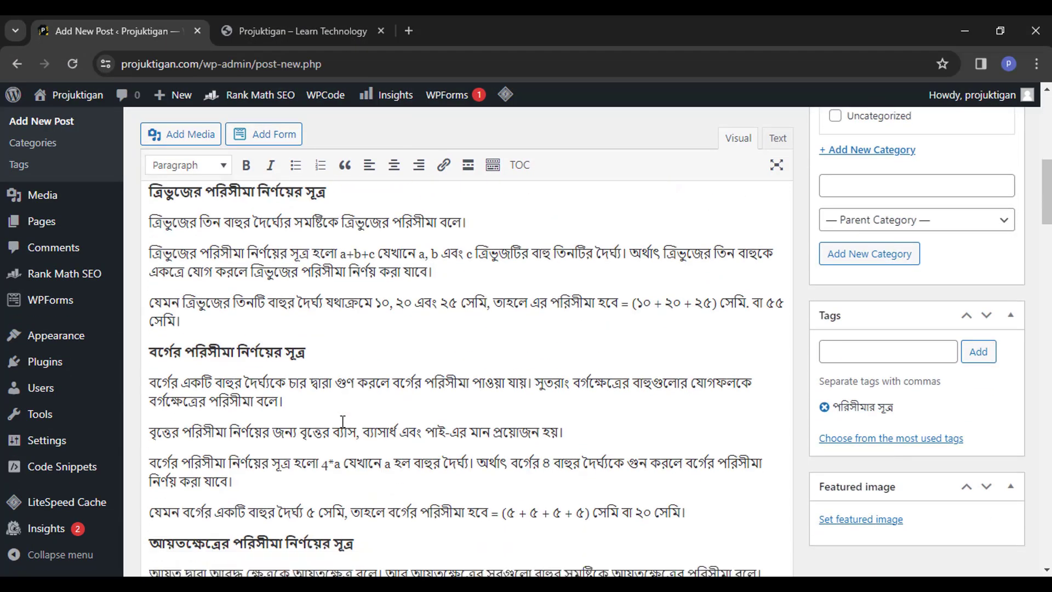
pyautogui.scroll(2, 350, 356)
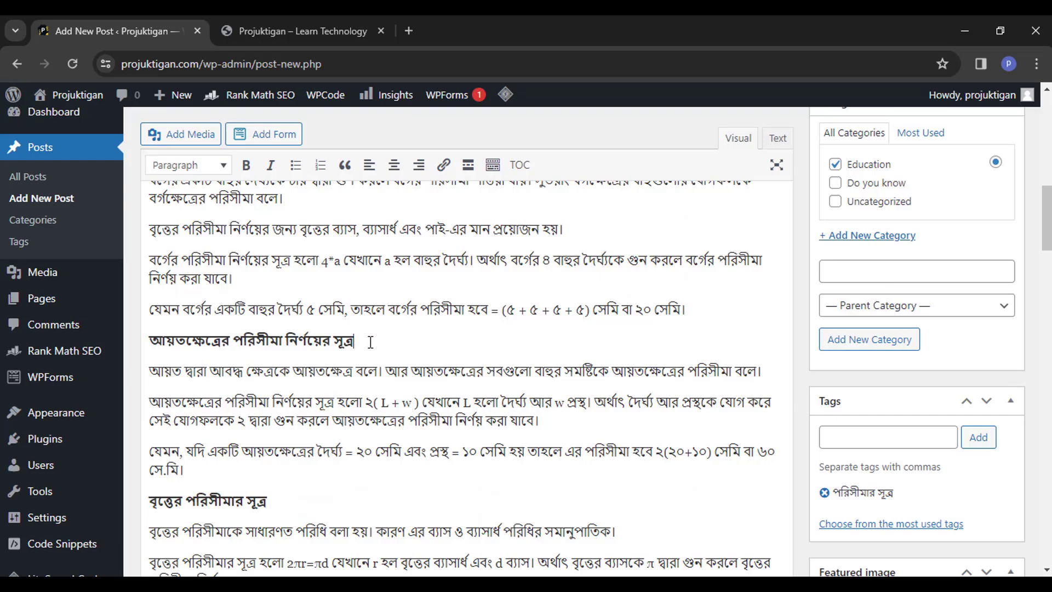
pyautogui.moveTo(370, 342); pyautogui.dragTo(158, 345)
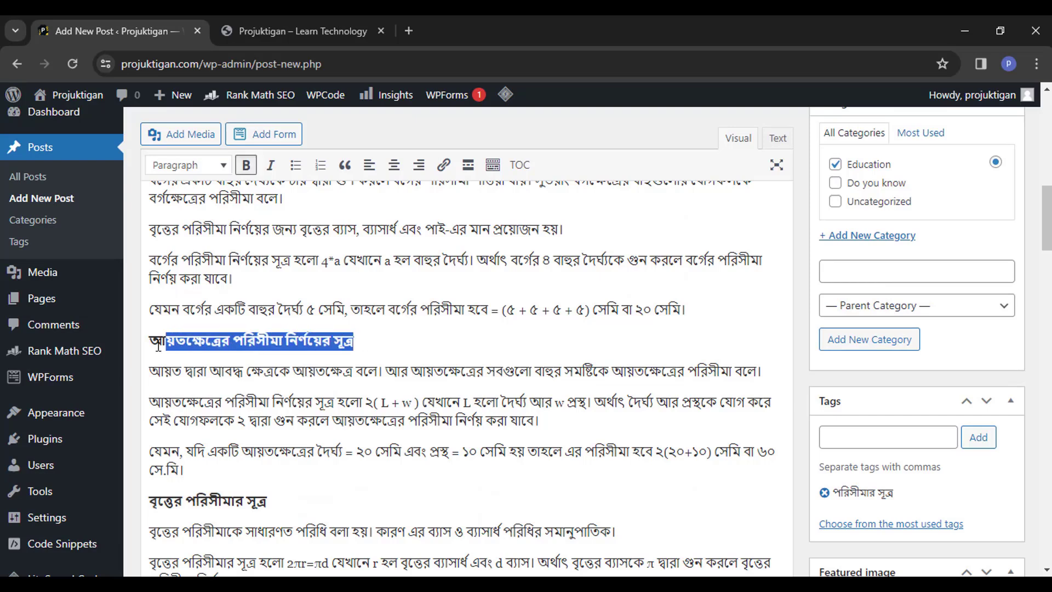
pyautogui.click(235, 373)
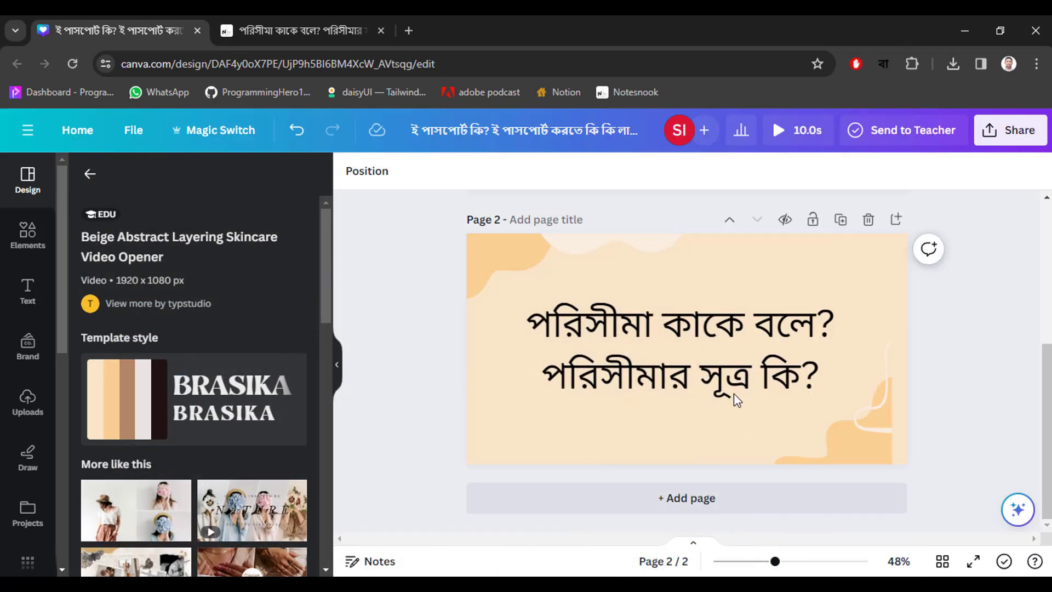
# Back in Canva, paste the copied heading as a new text box on page 2 and move it below the title text.
pyautogui.click(731, 386)
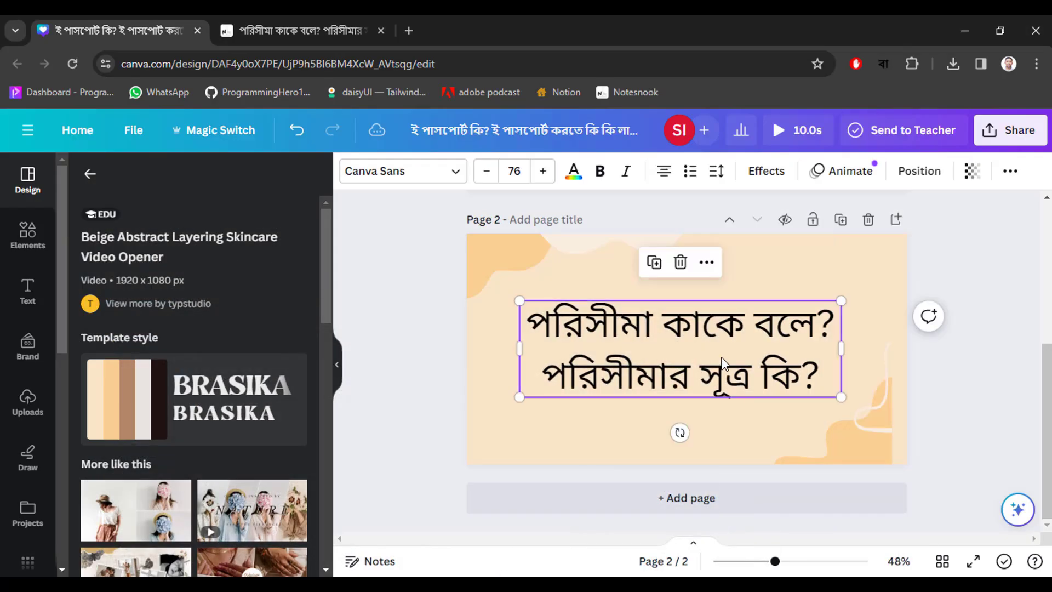
pyautogui.click(723, 366)
pyautogui.hotkey('ctrl', 'a')
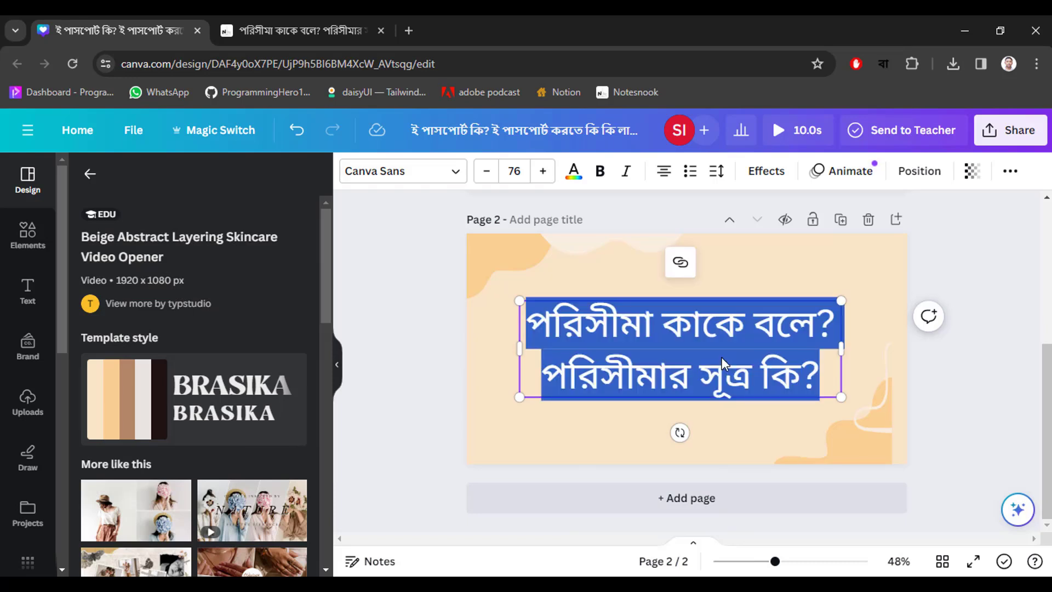
pyautogui.click(623, 430)
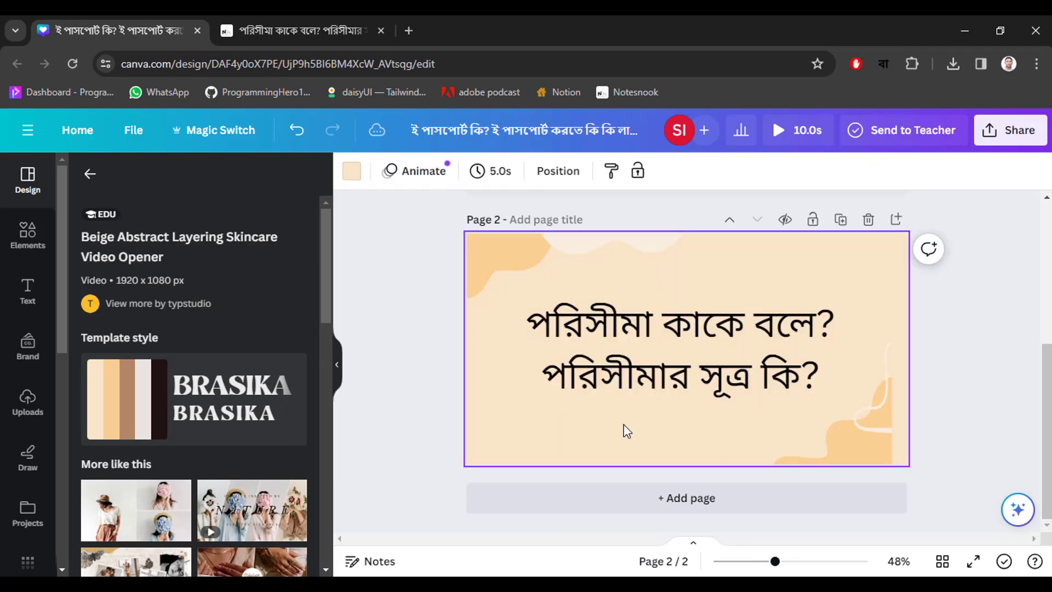
pyautogui.hotkey('ctrl', 'v')
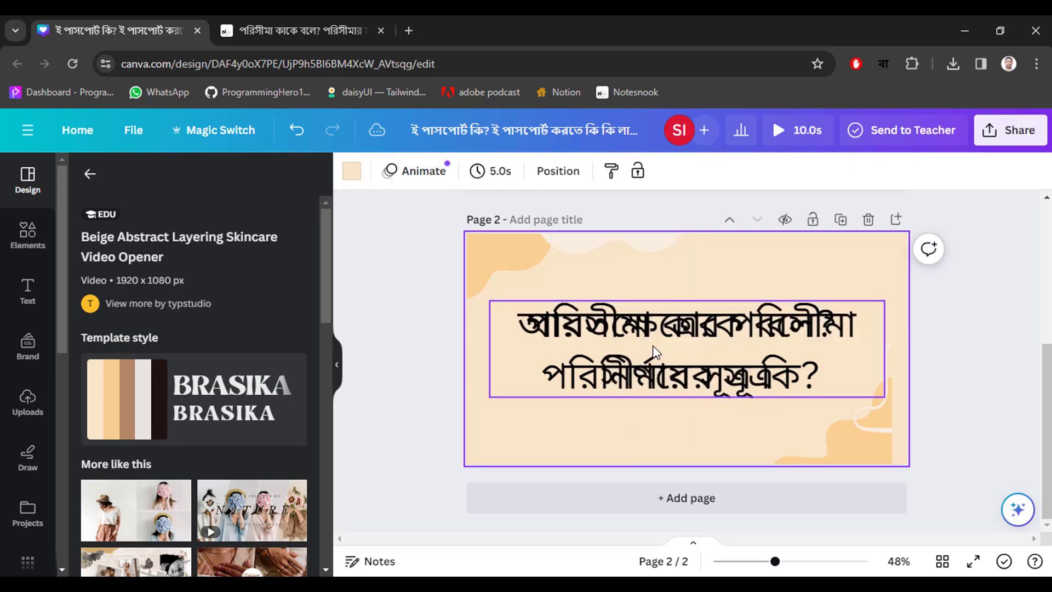
pyautogui.moveTo(652, 345); pyautogui.dragTo(707, 432)
# Rename the design with the title text copied from page 2, "পরিসীমা কাকে বলে? পরিসীমার সূত্র কি?".
pyautogui.click(662, 338)
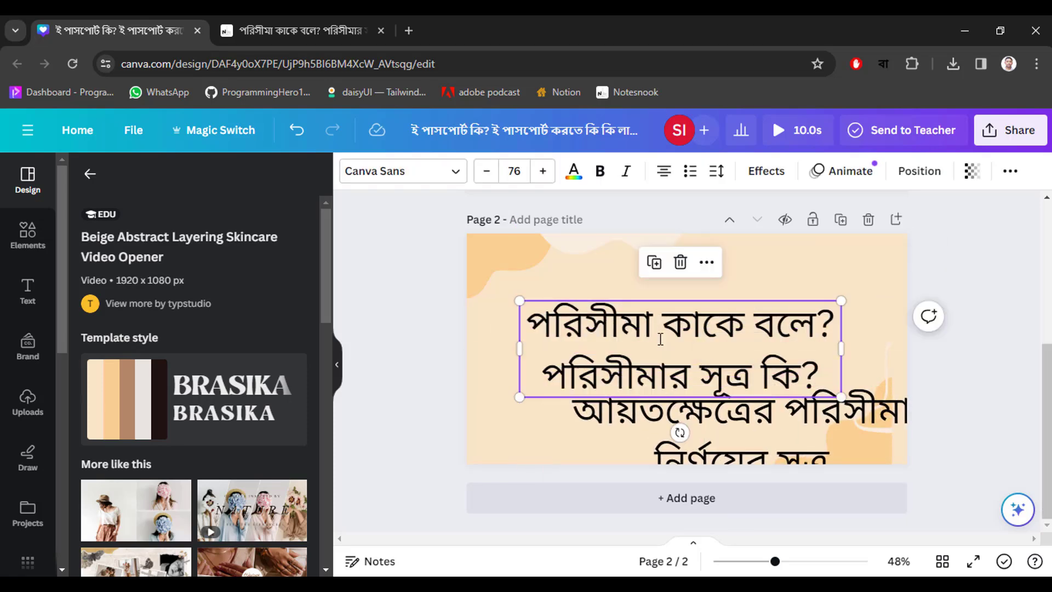
pyautogui.doubleClick(661, 339)
pyautogui.hotkey('ctrl', 'a')
pyautogui.hotkey('ctrl', 'c')
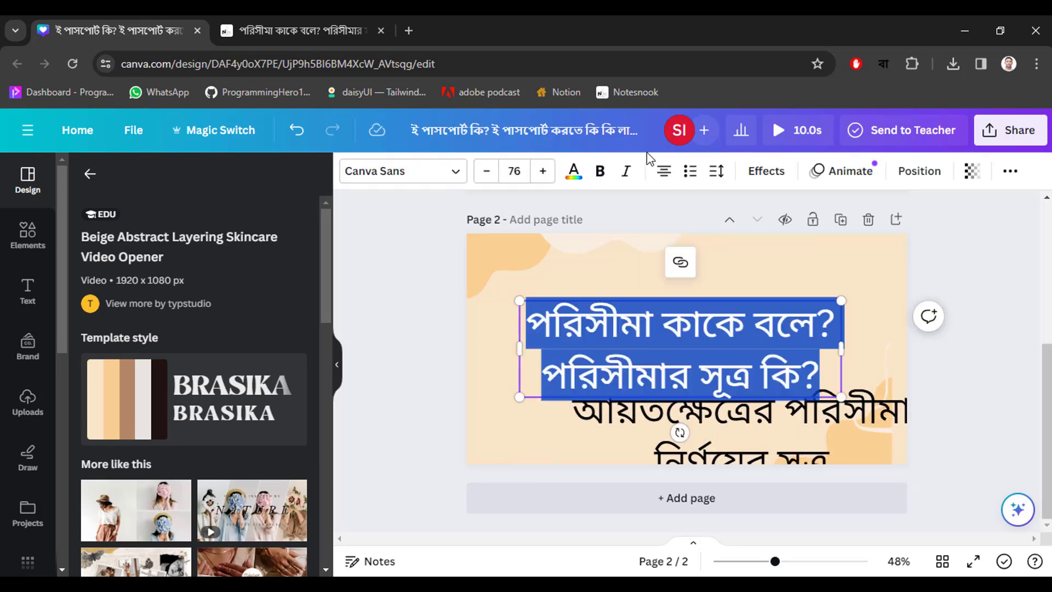
pyautogui.click(586, 133)
pyautogui.hotkey('ctrl', 'a')
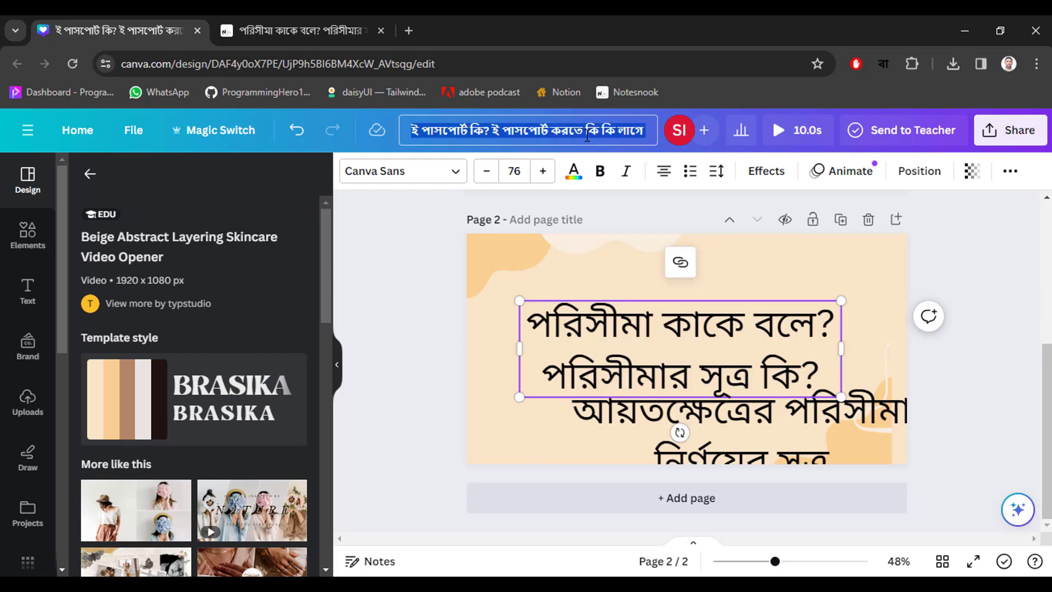
pyautogui.hotkey('ctrl', 'v')
pyautogui.click(432, 292)
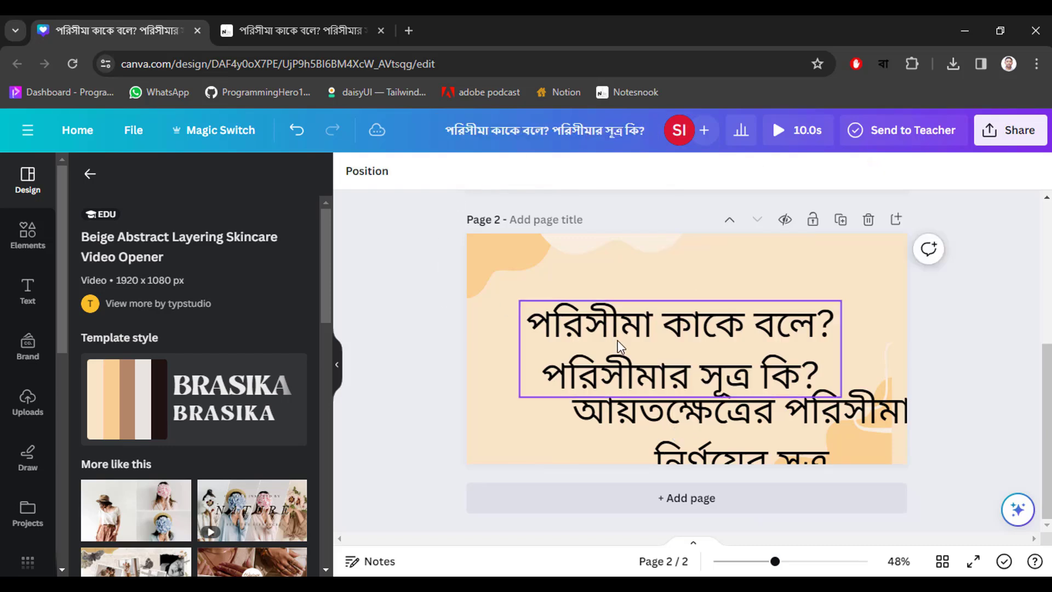
pyautogui.click(617, 343)
pyautogui.click(678, 268)
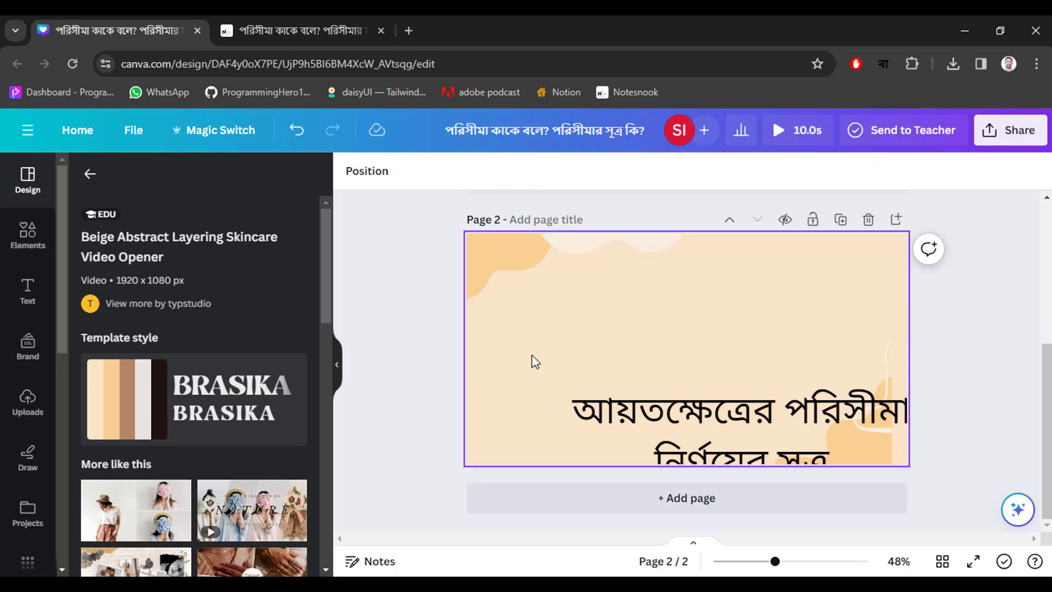
pyautogui.click(299, 131)
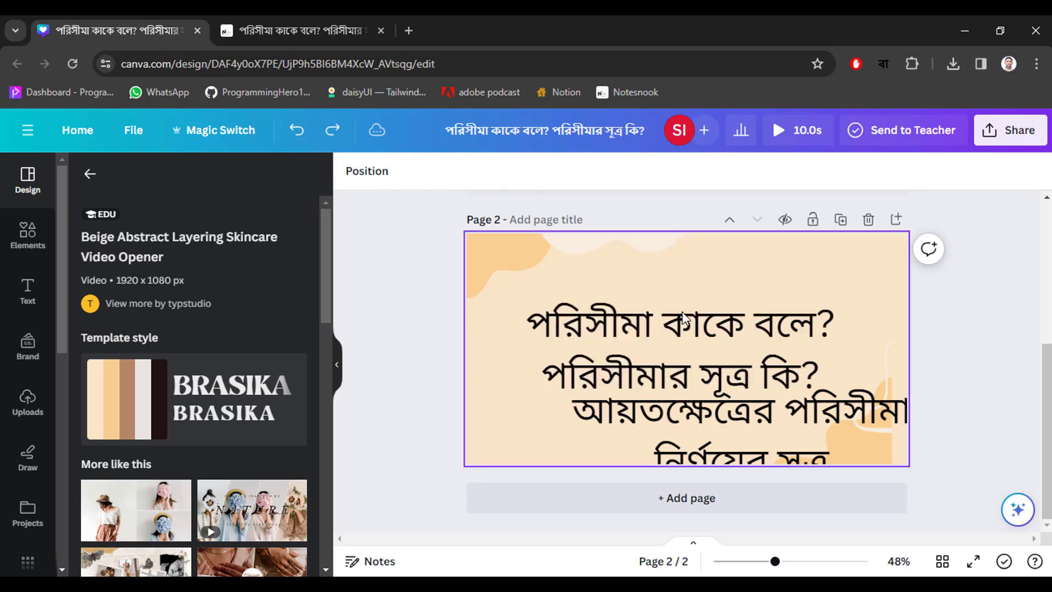
# Copy the title text box and remove it from page 2, moving the "আয়তক্ষেত্রের পরিসীমা নির্ণয়ের সূত্র" text into its place.
pyautogui.click(693, 342)
pyautogui.rightClick(685, 342)
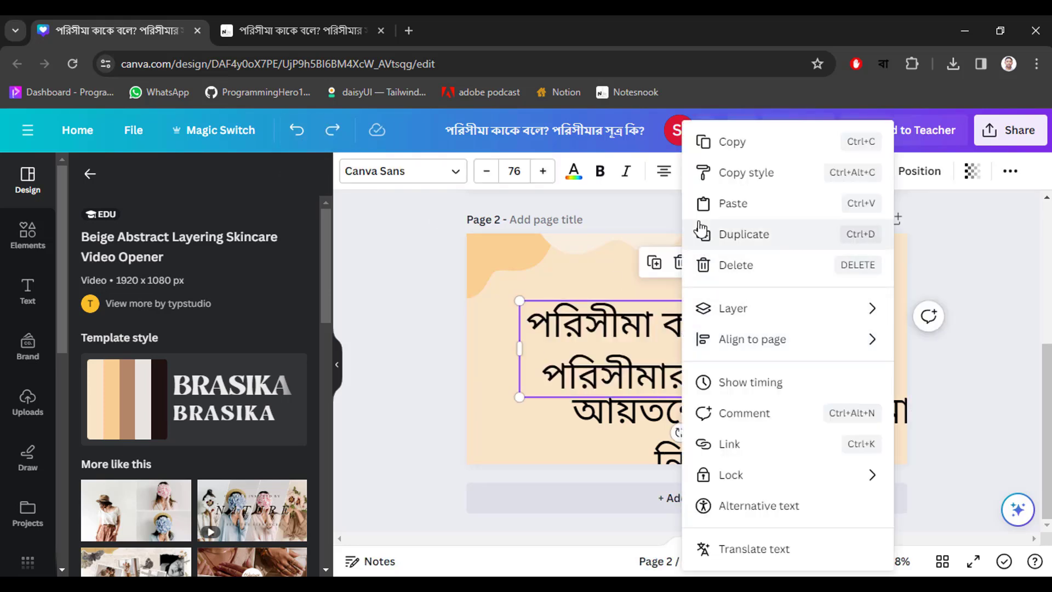
pyautogui.click(733, 143)
pyautogui.click(682, 269)
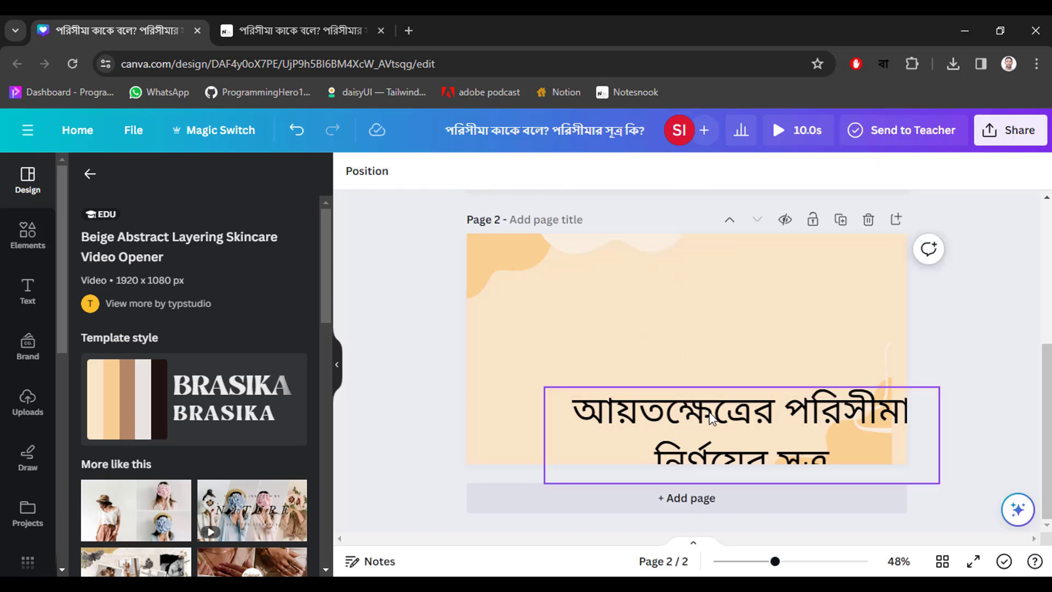
pyautogui.moveTo(712, 417); pyautogui.dragTo(660, 333)
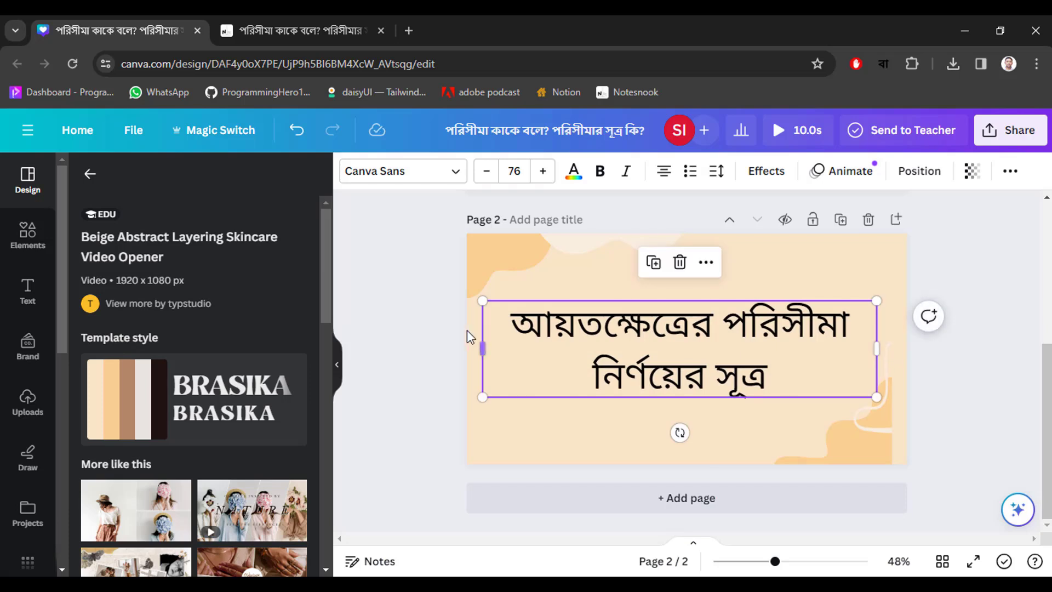
pyautogui.click(438, 336)
# Replace the passport text on page 1 with the copied title text box, placed toward the page's left edge.
pyautogui.scroll(5, 439, 336)
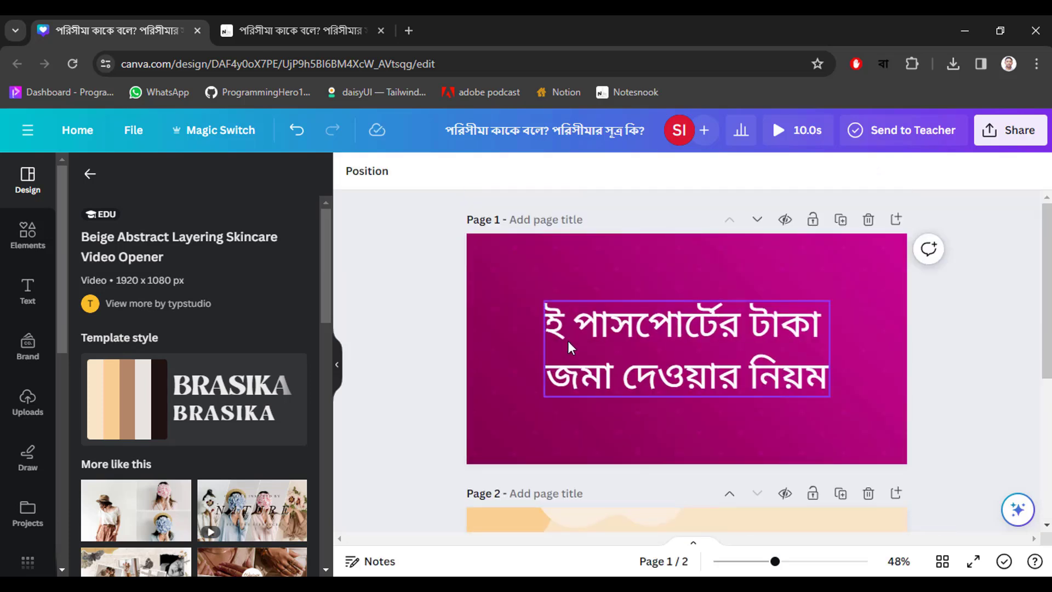
pyautogui.click(537, 289)
pyautogui.click(666, 322)
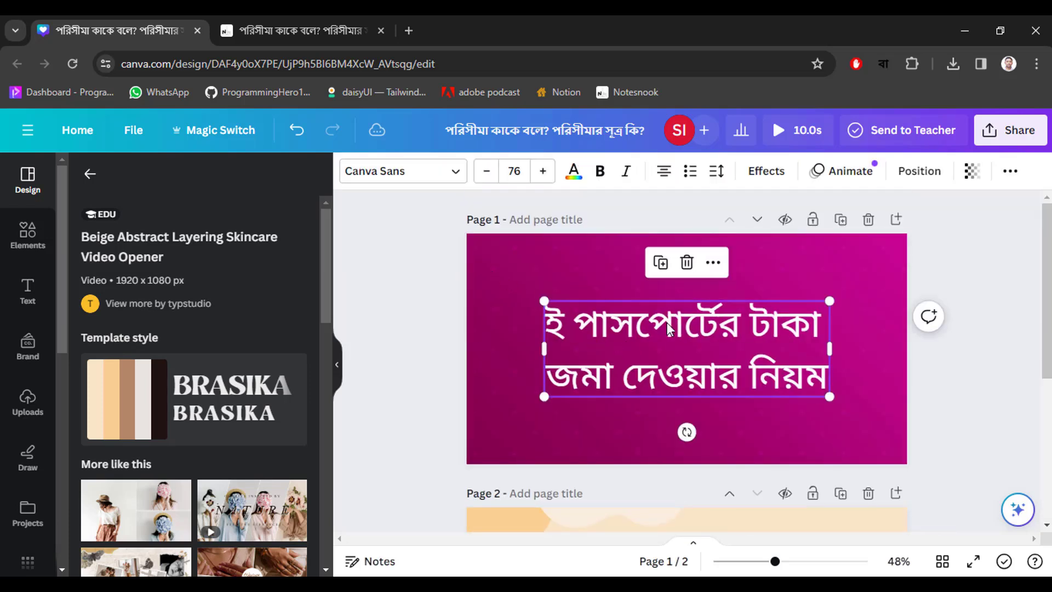
pyautogui.click(687, 262)
pyautogui.rightClick(634, 339)
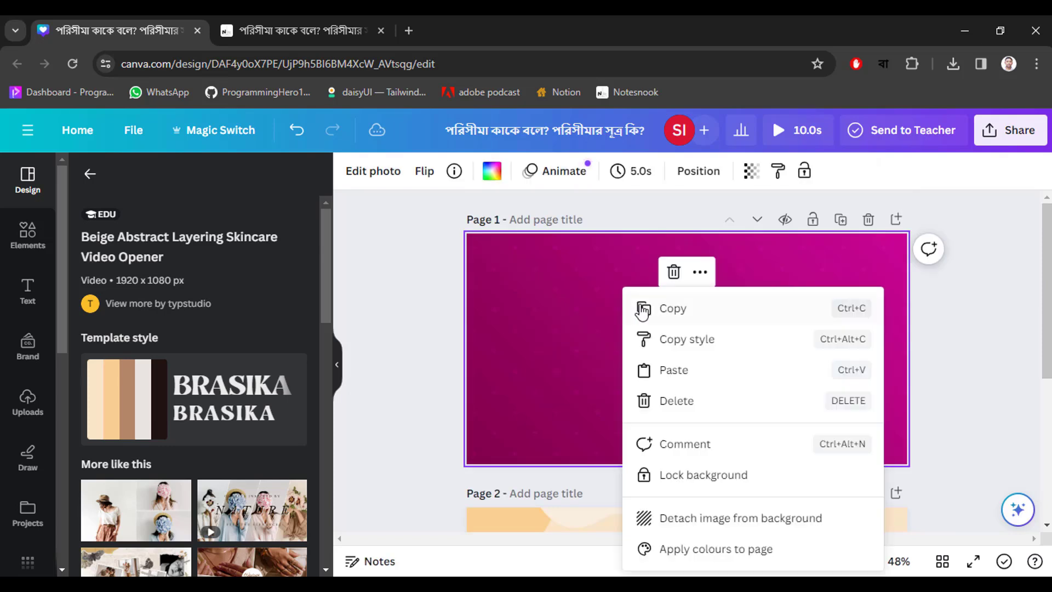
pyautogui.click(667, 370)
pyautogui.moveTo(651, 340); pyautogui.dragTo(604, 331)
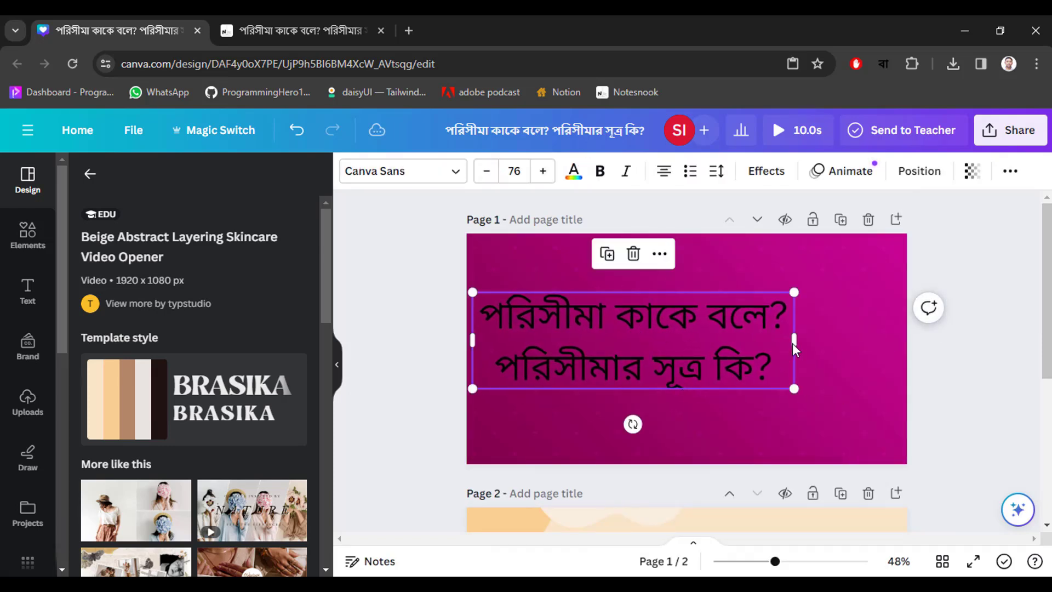
# Narrow the page 1 title to three lines, scale it to font size 54.4 and position it in the left half.
pyautogui.doubleClick(762, 326)
pyautogui.click(768, 323)
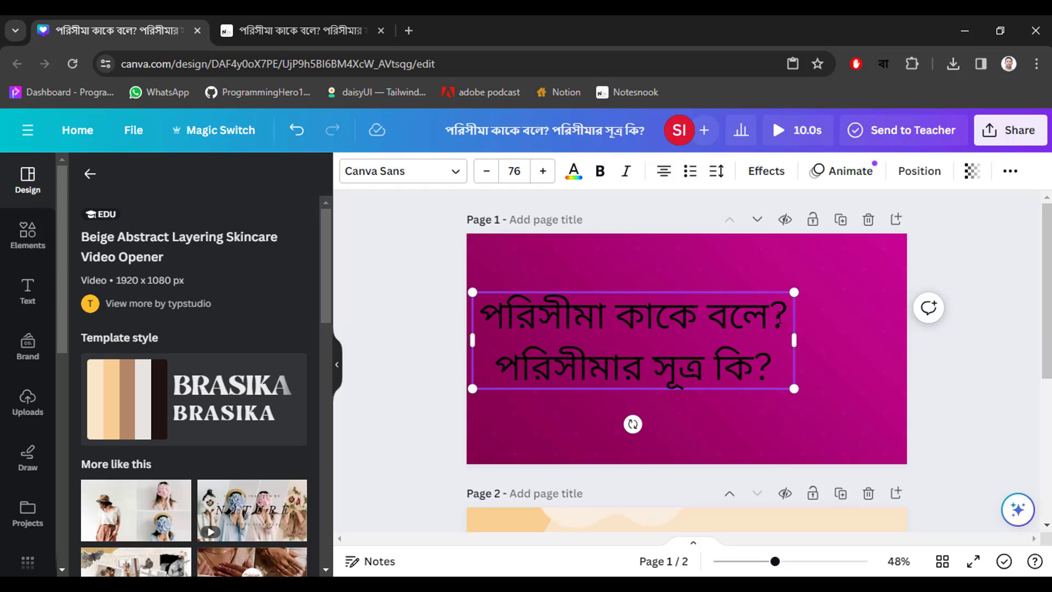
pyautogui.moveTo(795, 342); pyautogui.dragTo(772, 337)
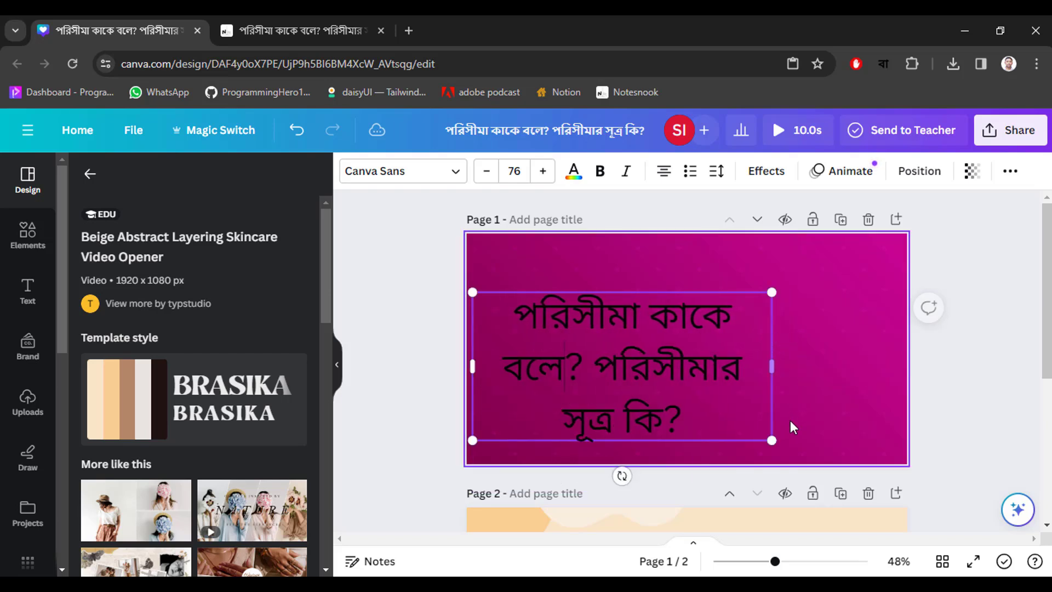
pyautogui.moveTo(771, 437); pyautogui.dragTo(688, 395)
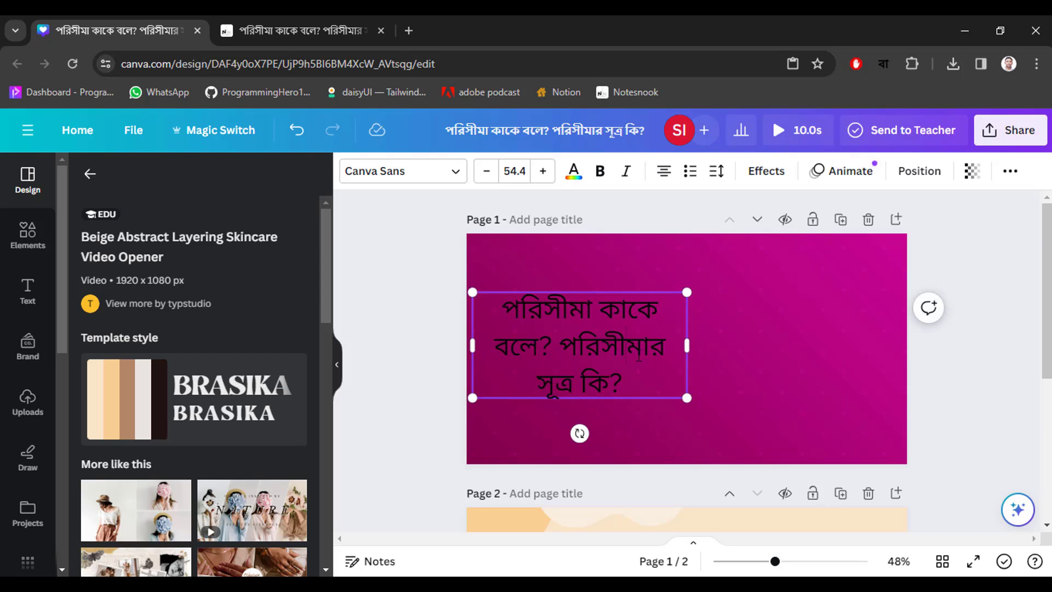
pyautogui.click(417, 386)
pyautogui.moveTo(548, 354); pyautogui.dragTo(576, 357)
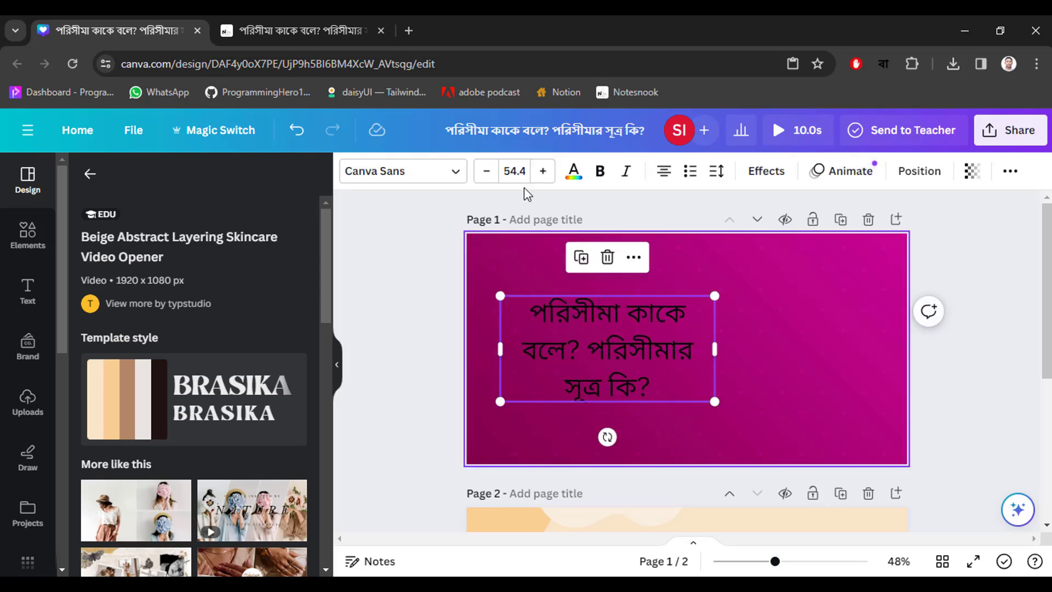
# Change the page 1 title's text colour to white.
pyautogui.click(573, 175)
pyautogui.click(290, 277)
pyautogui.click(383, 322)
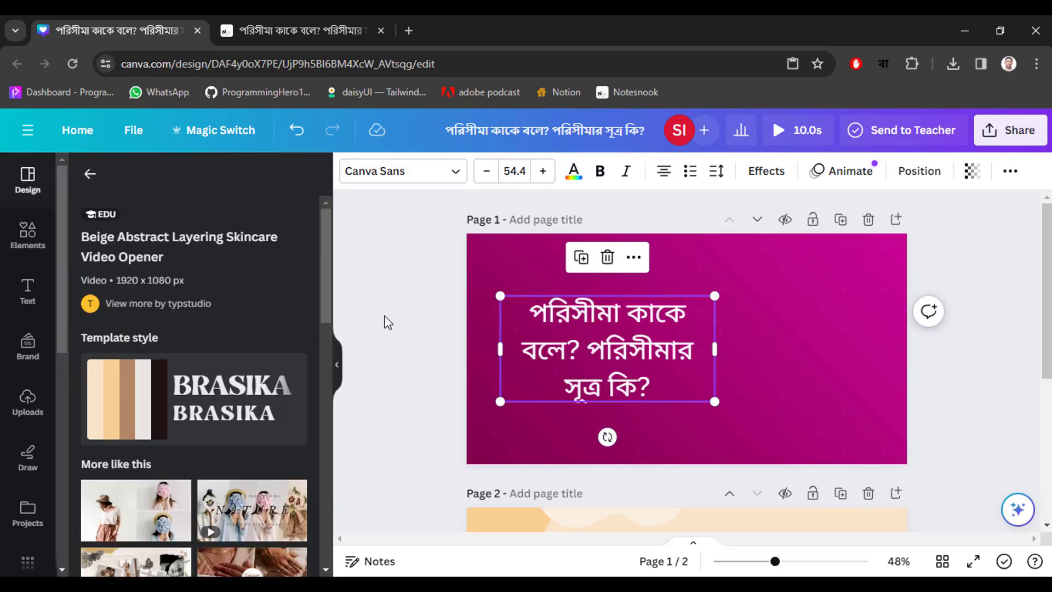
# Search the design elements for "paramiter".
pyautogui.click(27, 234)
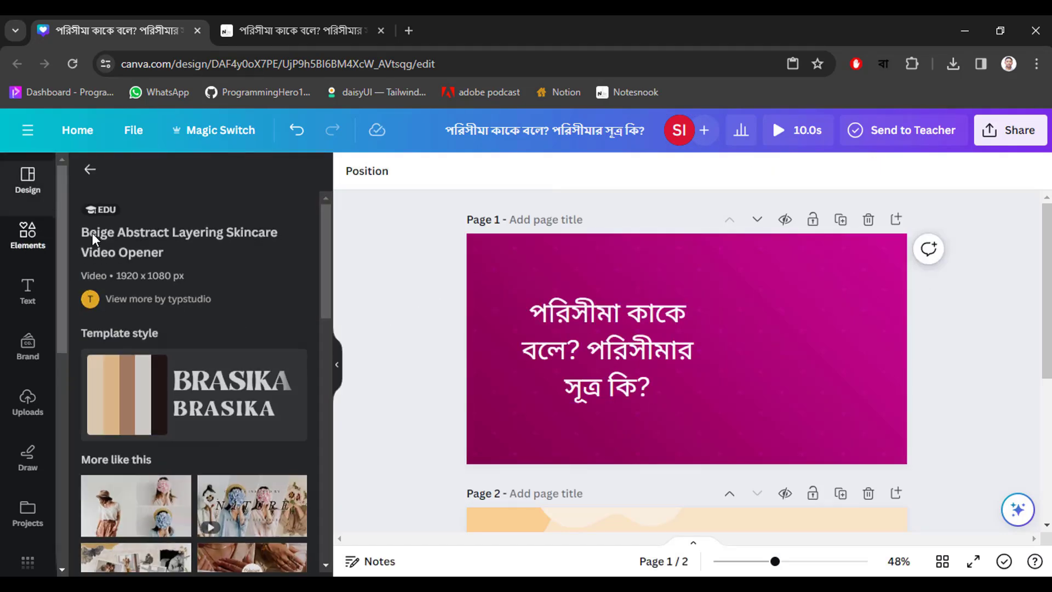
pyautogui.click(172, 181)
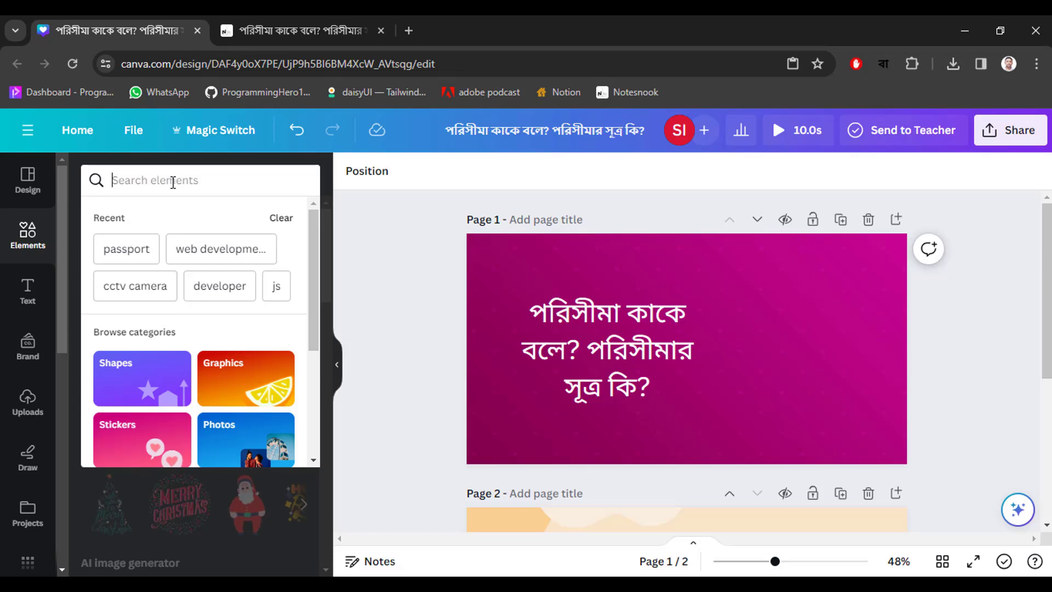
pyautogui.write('pa')
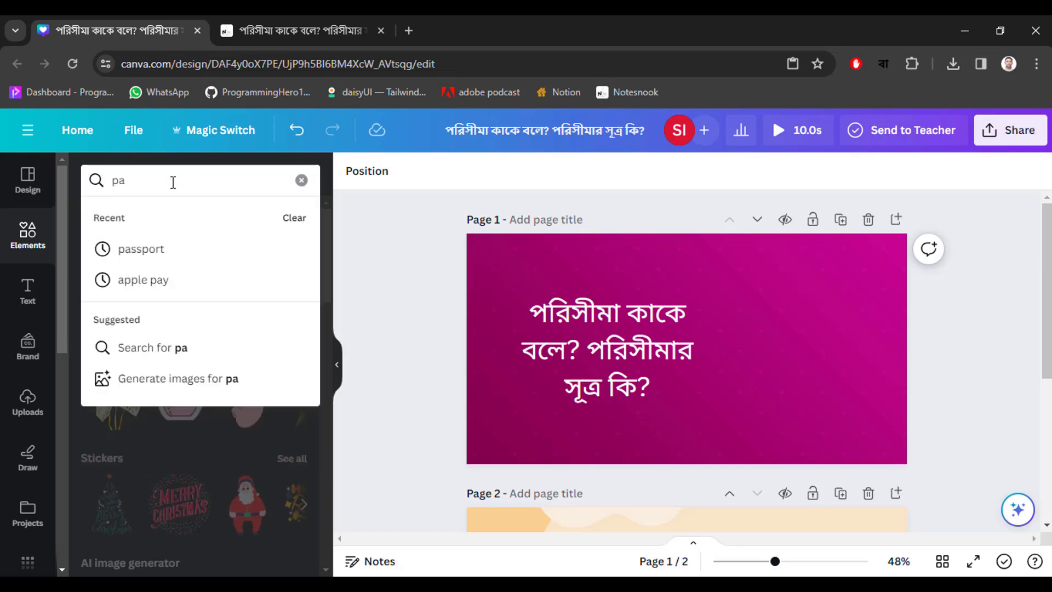
pyautogui.write('ramiter')
pyautogui.press('Return')
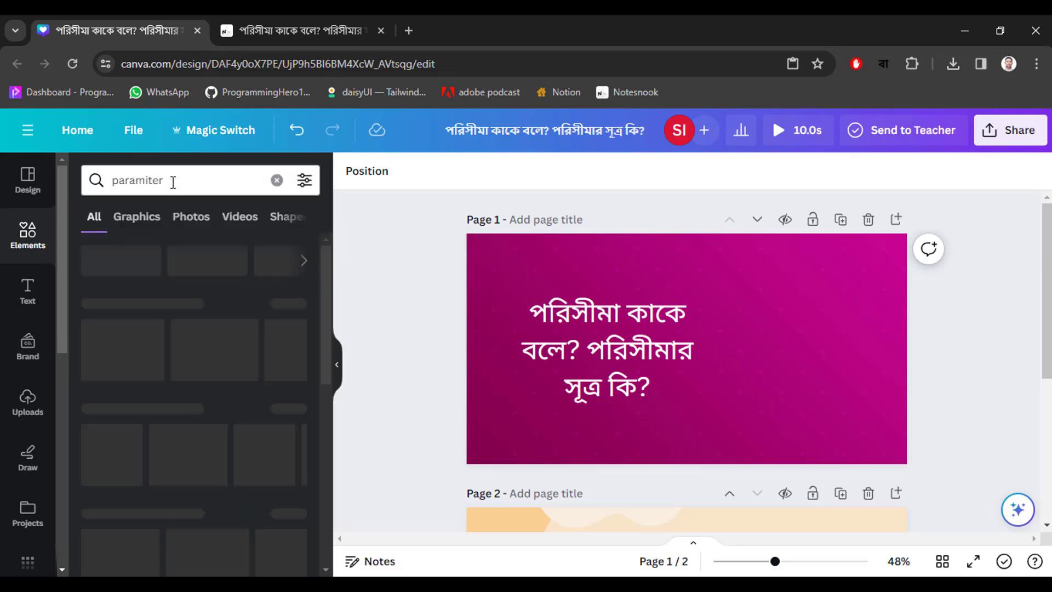
pyautogui.click(175, 177)
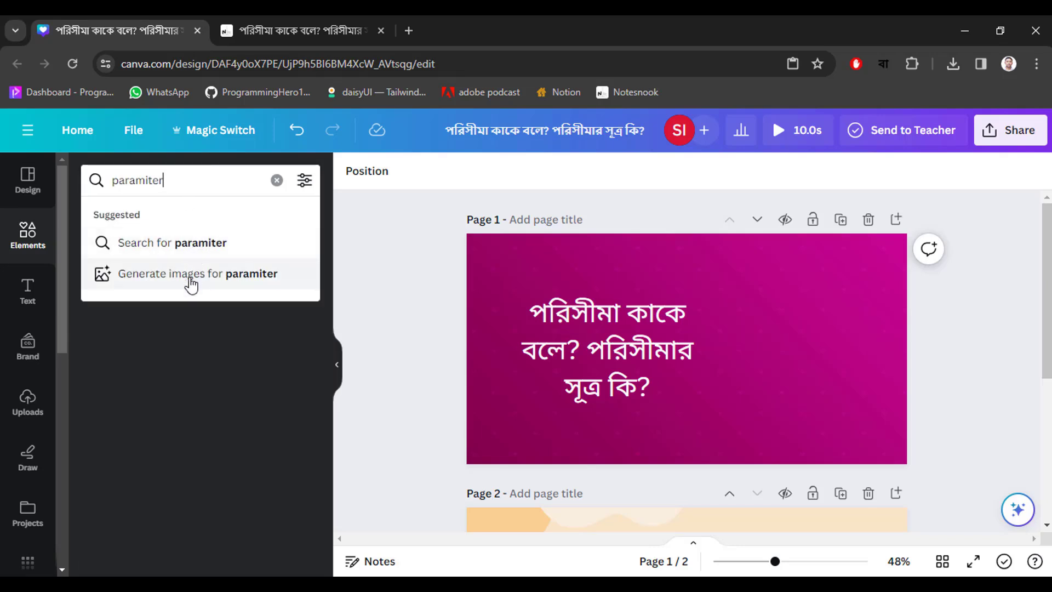
# Run the element search for "paramiter" and look the word up on Google to check its spelling.
pyautogui.click(187, 244)
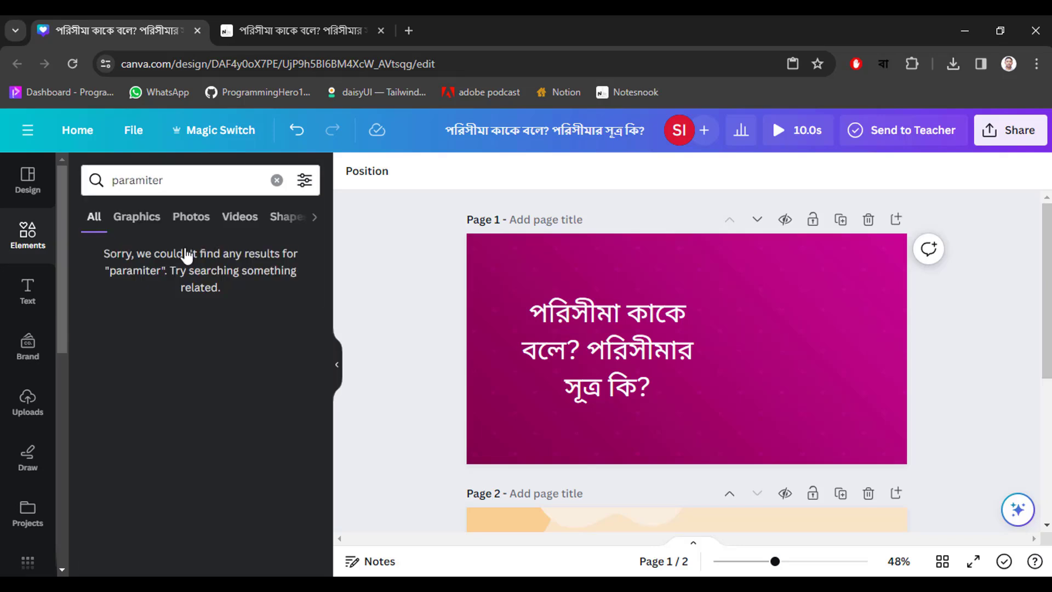
pyautogui.doubleClick(172, 184)
pyautogui.rightClick(174, 185)
pyautogui.click(219, 357)
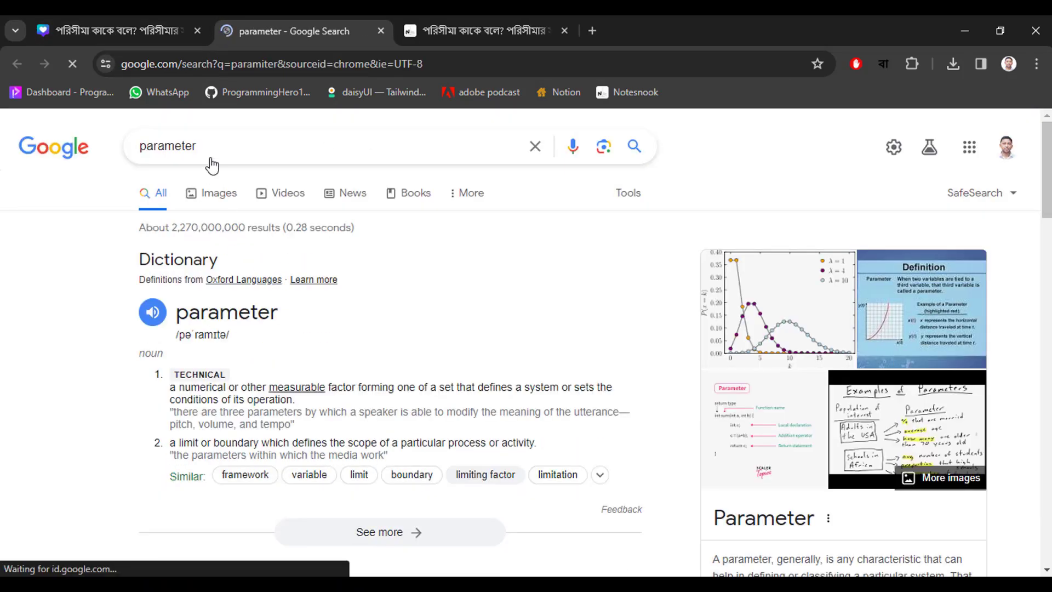
pyautogui.click(377, 31)
# Search the elements for "parameter" and look through the graphics for a suitable illustration.
pyautogui.click(178, 178)
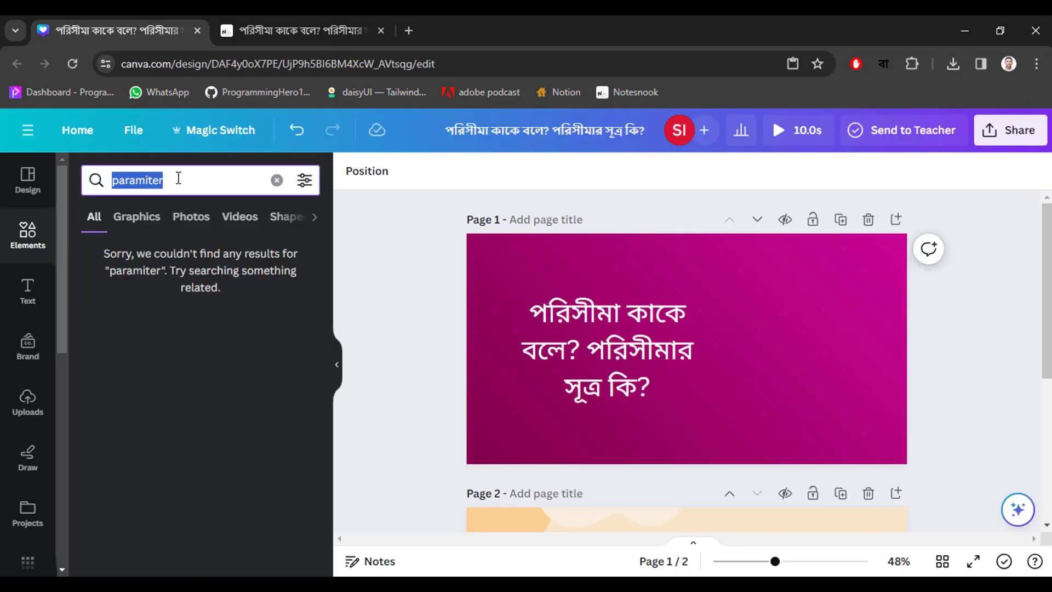
pyautogui.write('parameter')
pyautogui.press('Return')
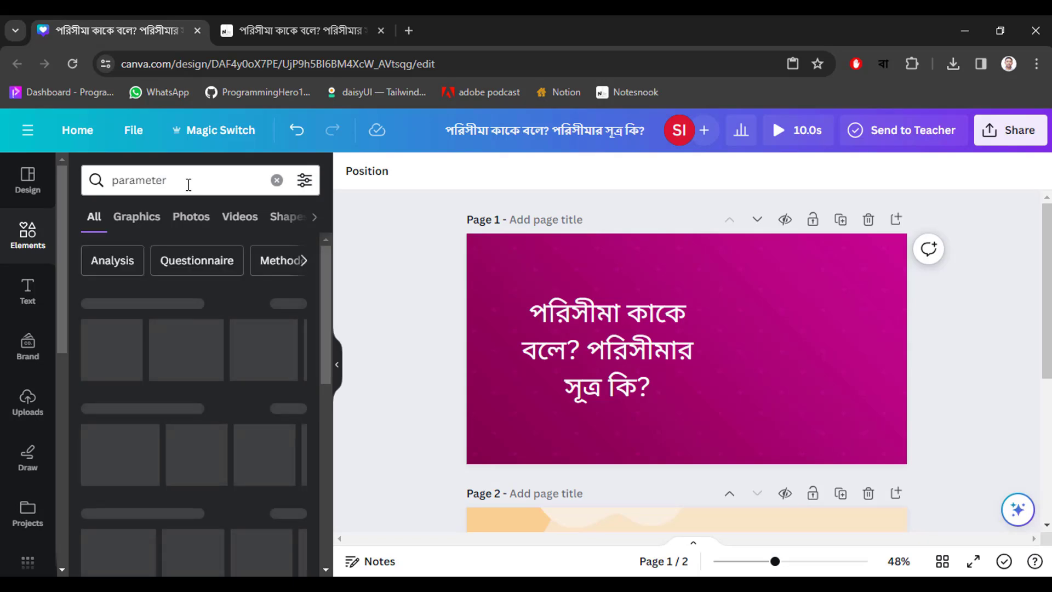
pyautogui.click(148, 220)
pyautogui.scroll(-1, 230, 435)
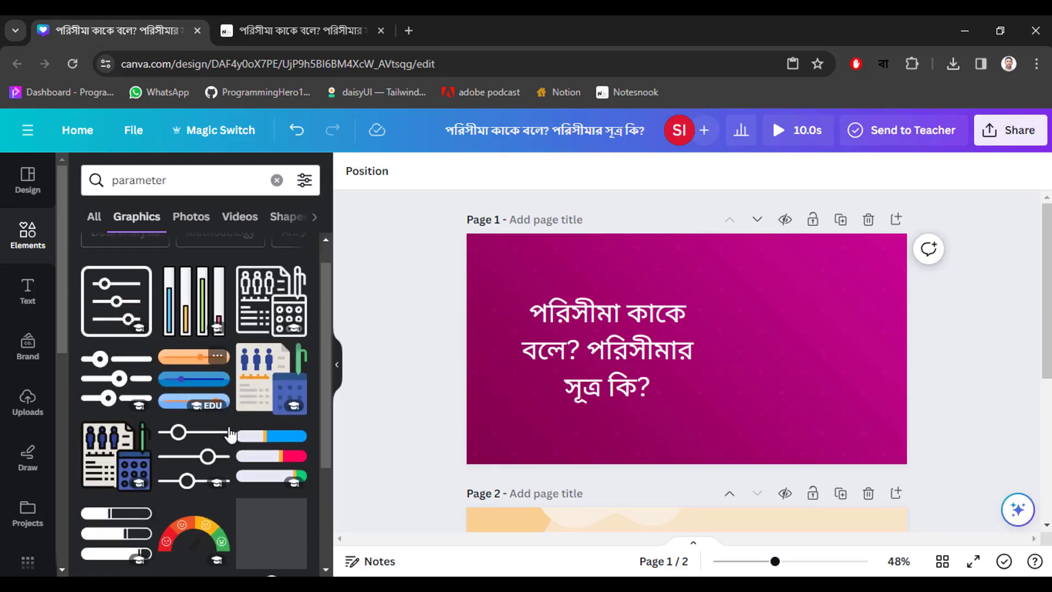
pyautogui.scroll(-2, 231, 435)
pyautogui.scroll(3, 232, 437)
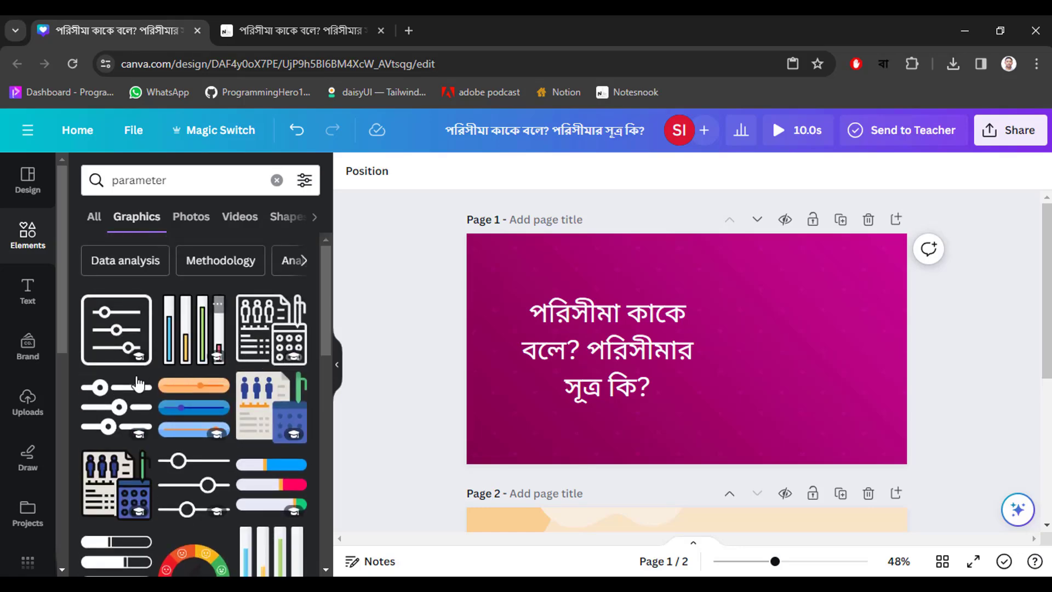
pyautogui.scroll(-5, 179, 434)
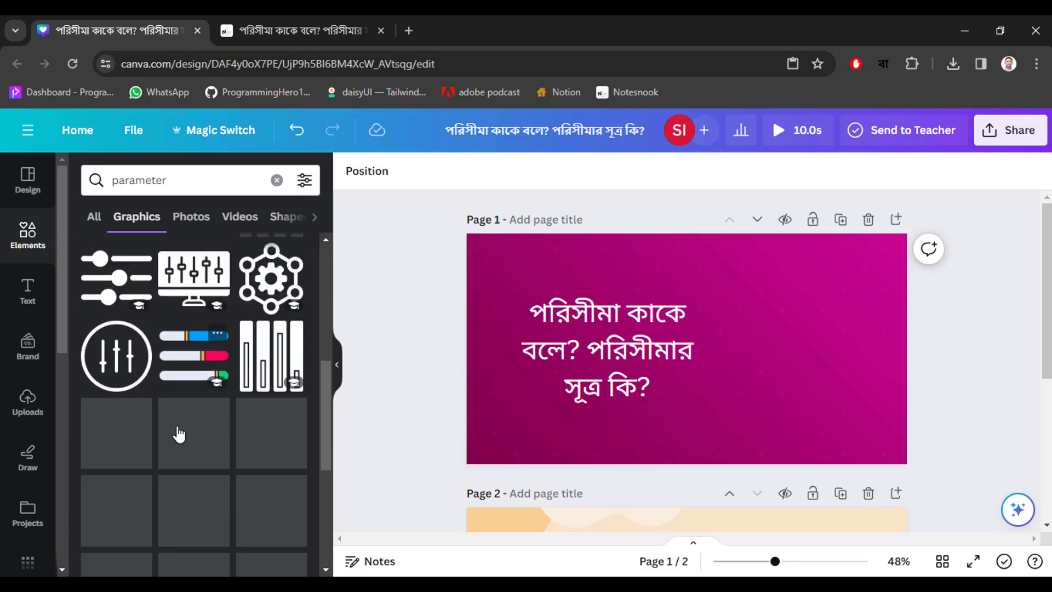
# Search graphics for "math", add the notebook, set square and protractor illustration to page 1, and scale it down beside the title.
pyautogui.doubleClick(184, 187)
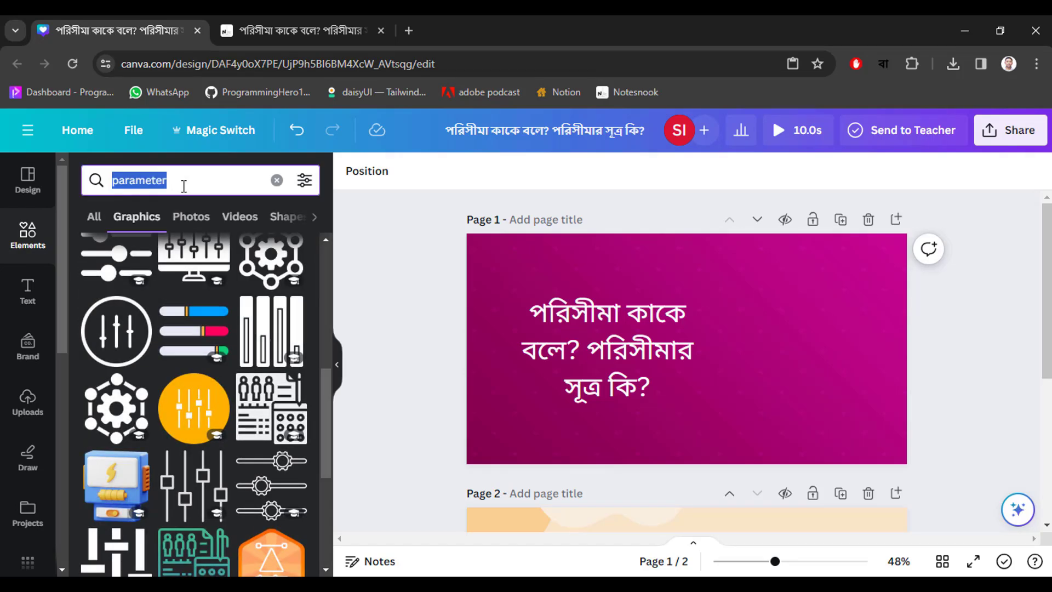
pyautogui.write('math')
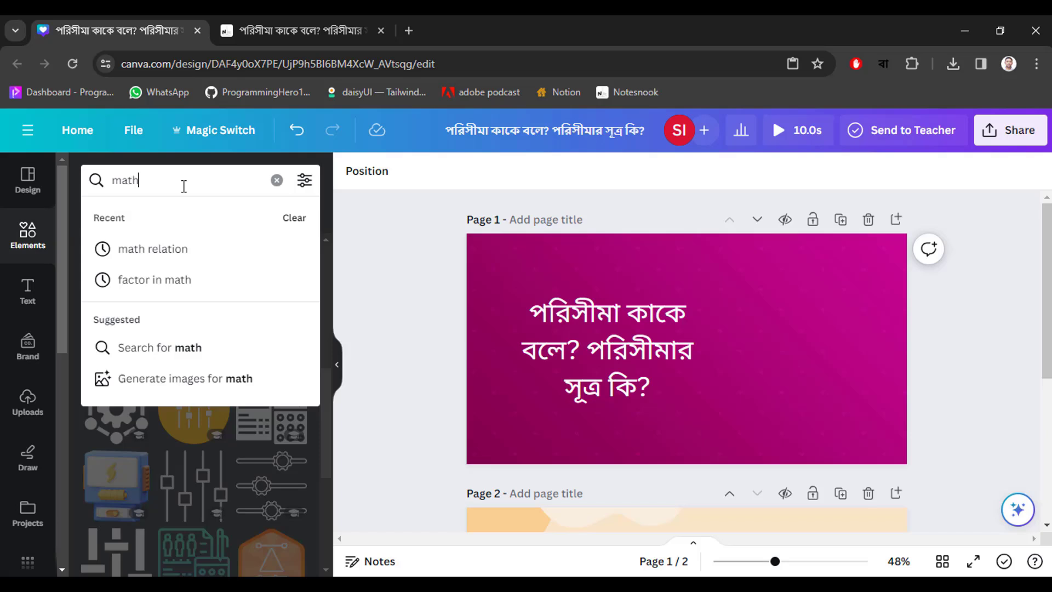
pyautogui.press('Return')
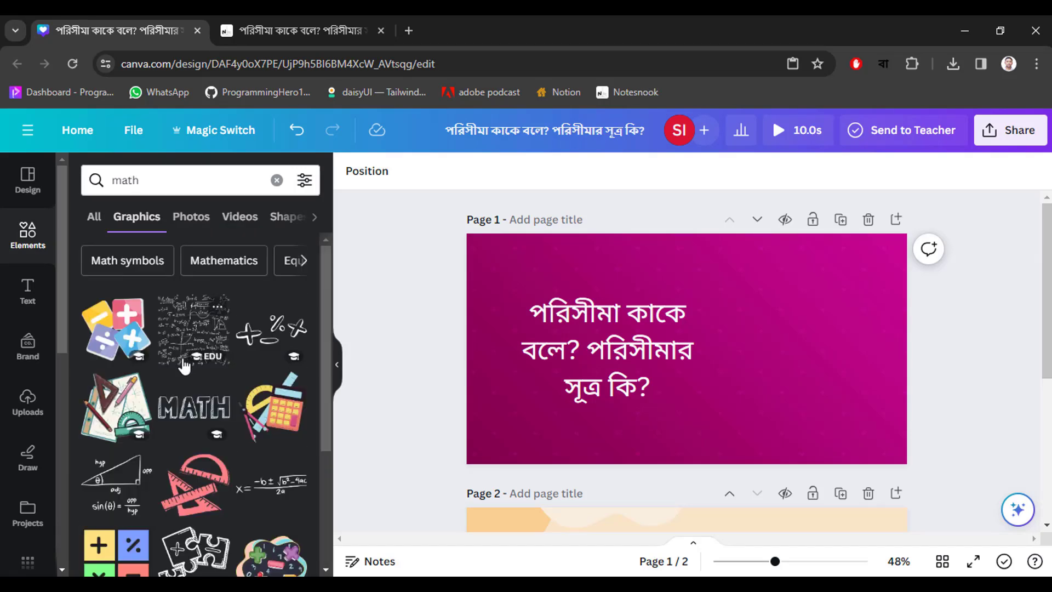
pyautogui.scroll(-3, 133, 394)
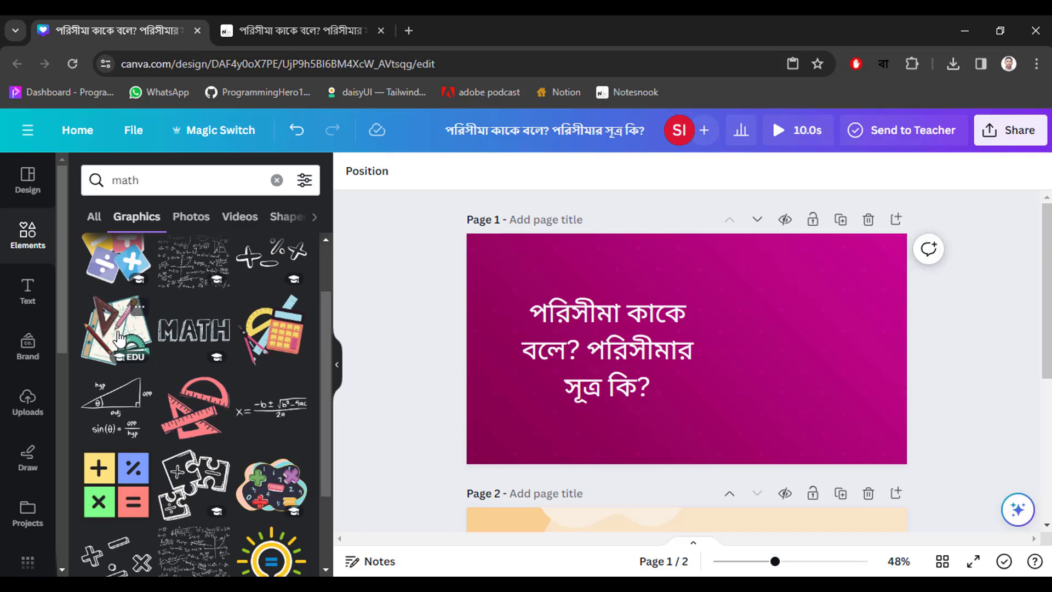
pyautogui.click(118, 339)
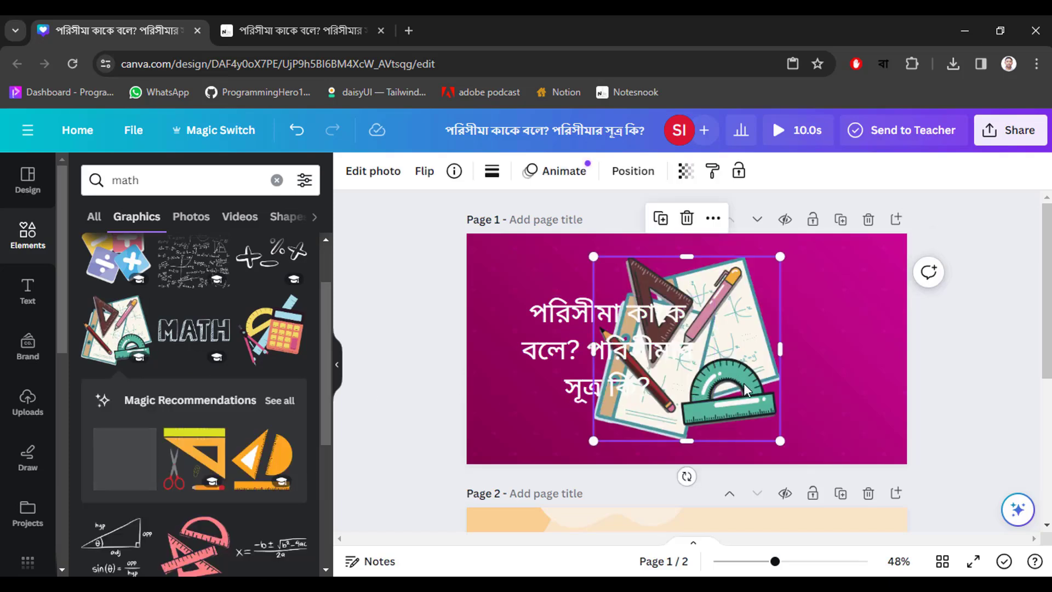
pyautogui.moveTo(742, 390); pyautogui.dragTo(883, 386)
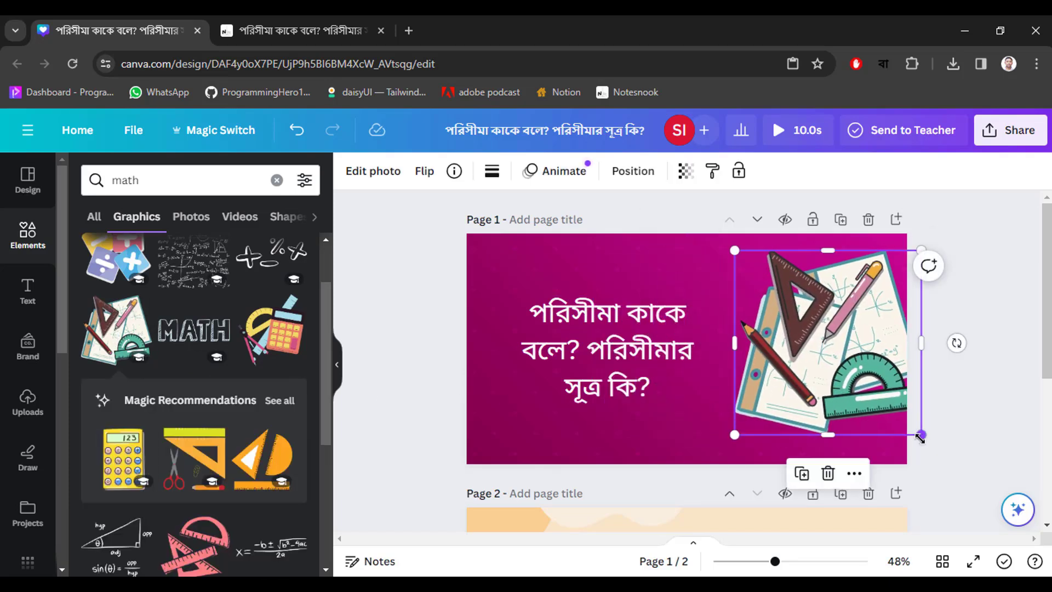
pyautogui.moveTo(920, 434); pyautogui.dragTo(879, 393)
pyautogui.moveTo(842, 344); pyautogui.dragTo(846, 370)
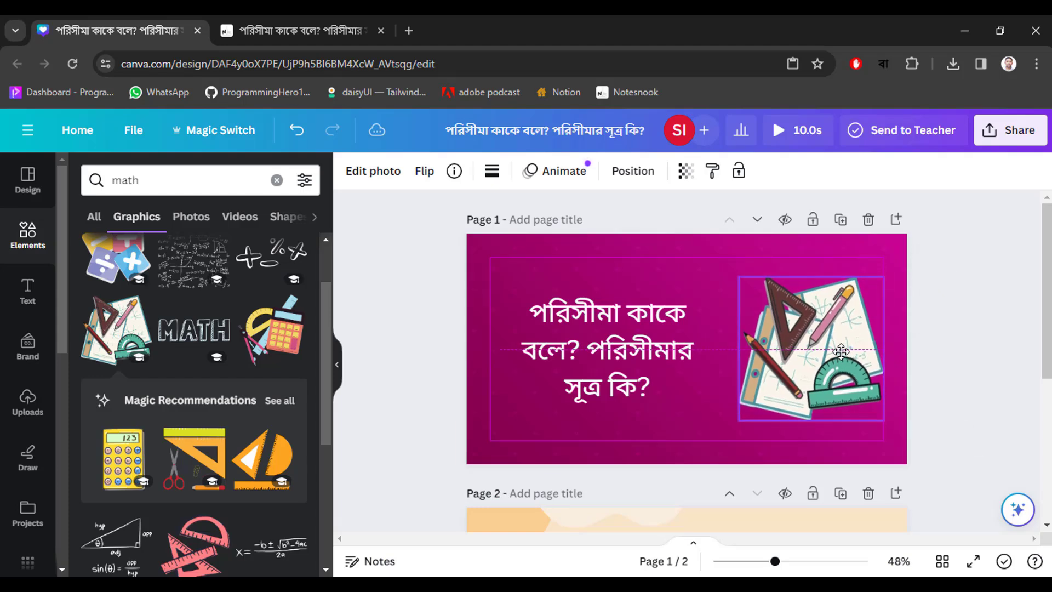
# Change page 1's background to the black-to-blue linear gradient.
pyautogui.click(550, 252)
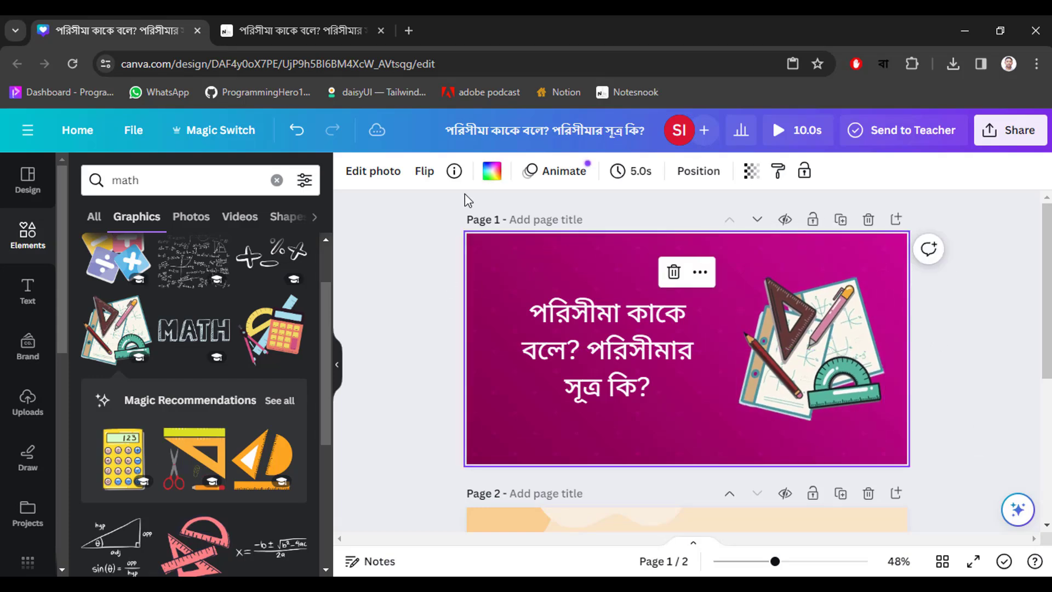
pyautogui.click(491, 170)
pyautogui.scroll(-1, 204, 441)
pyautogui.scroll(-5, 202, 443)
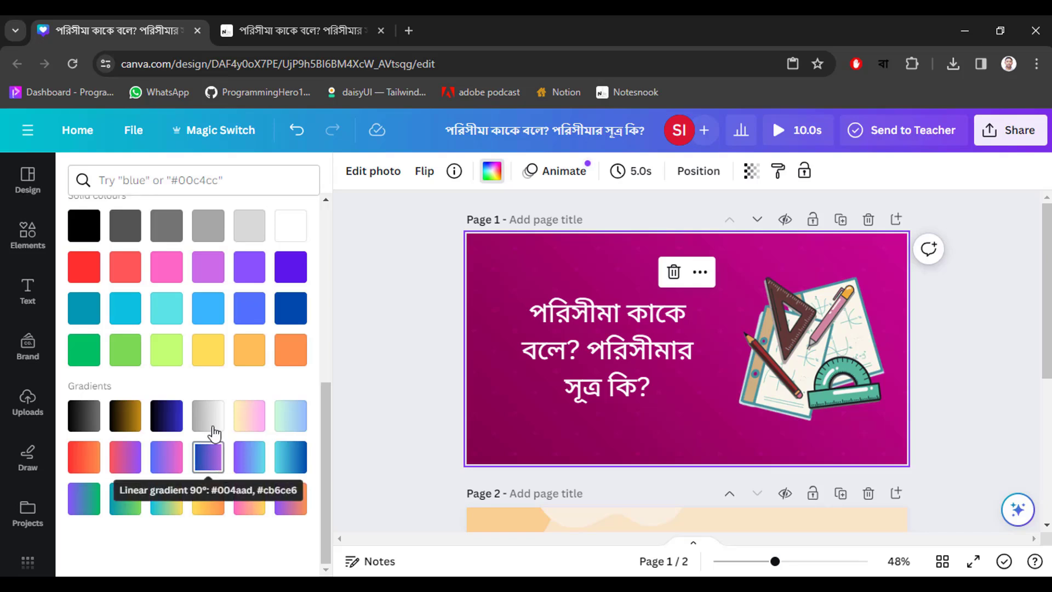
pyautogui.click(174, 417)
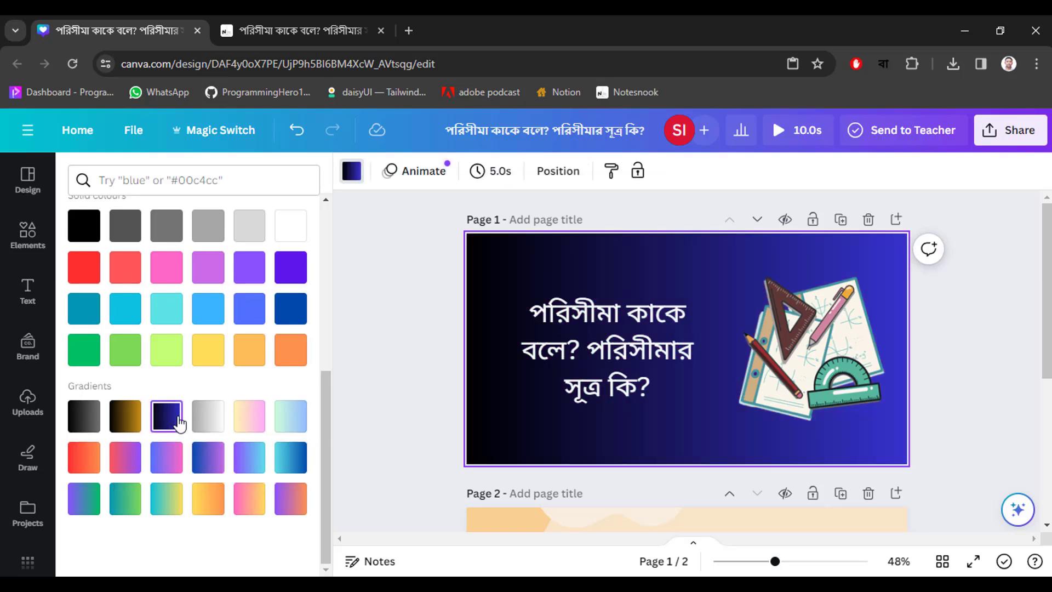
pyautogui.click(205, 462)
pyautogui.click(164, 419)
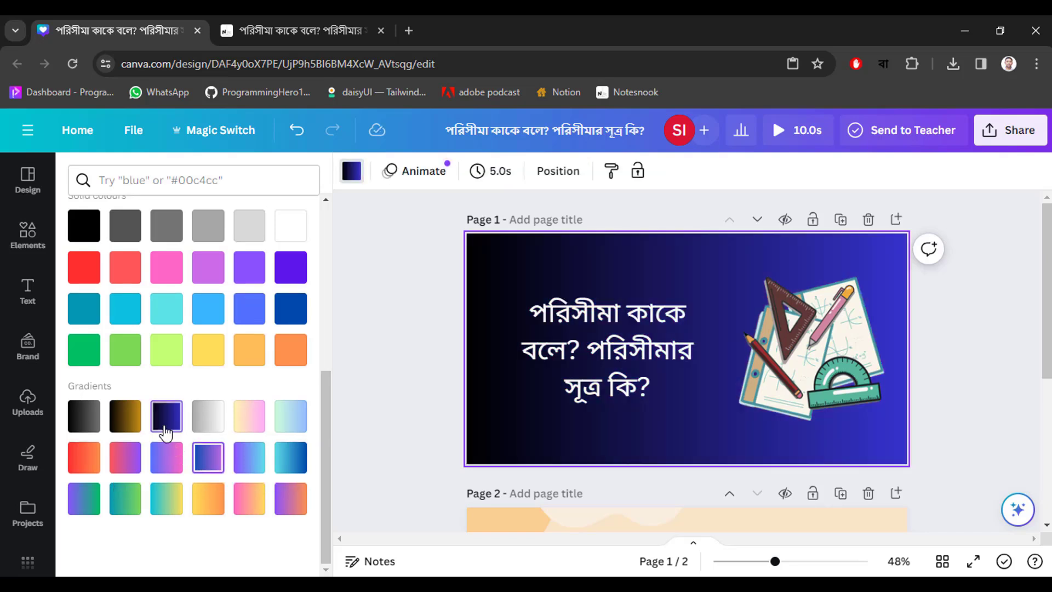
pyautogui.click(367, 386)
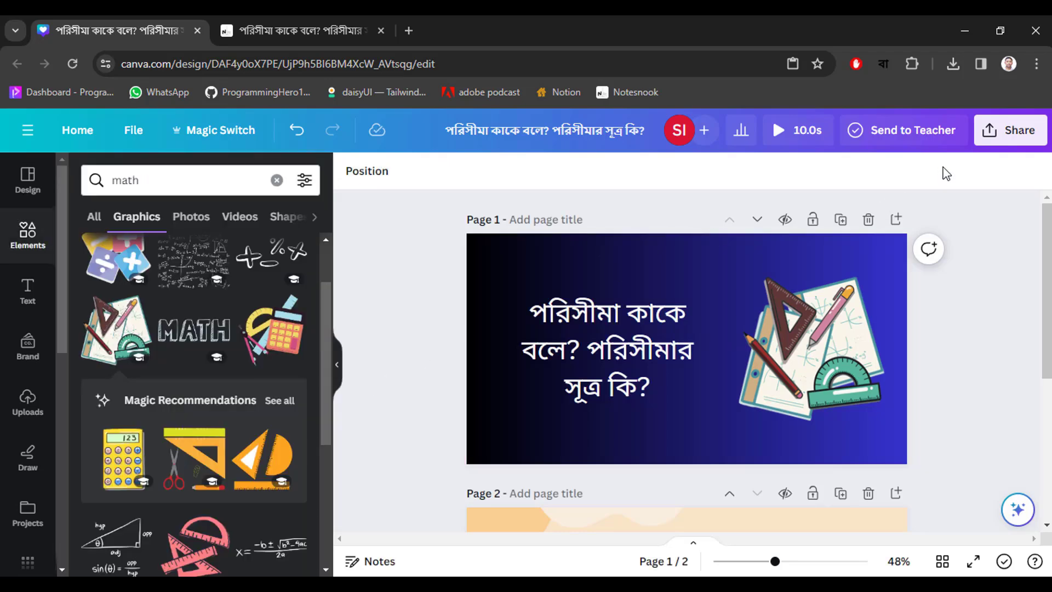
# Download only page 1 as a JPG and check the browser's recent download history.
pyautogui.click(1007, 132)
pyautogui.click(837, 516)
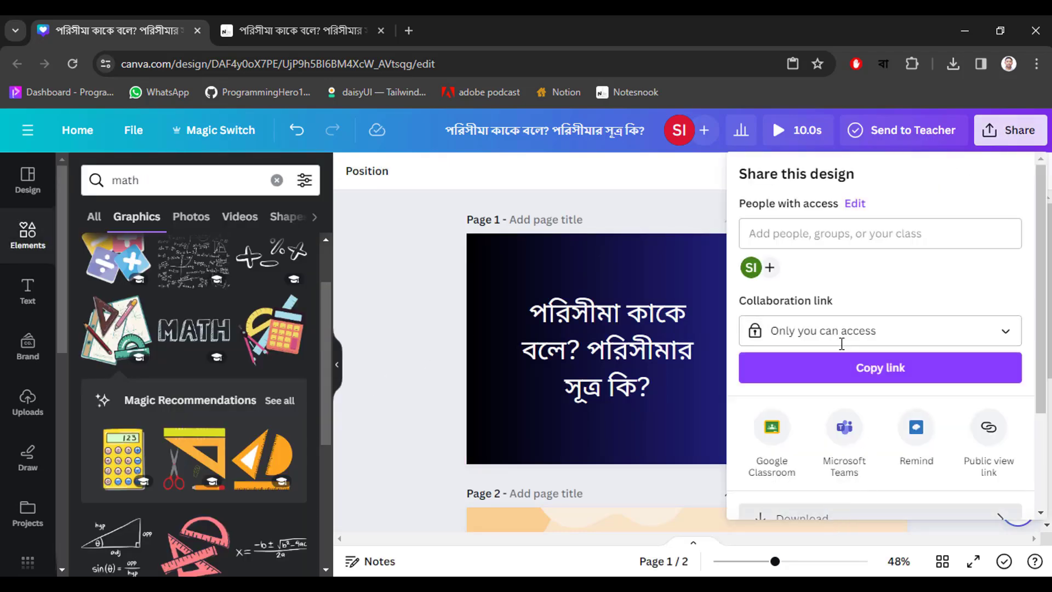
pyautogui.click(833, 244)
pyautogui.scroll(1, 832, 327)
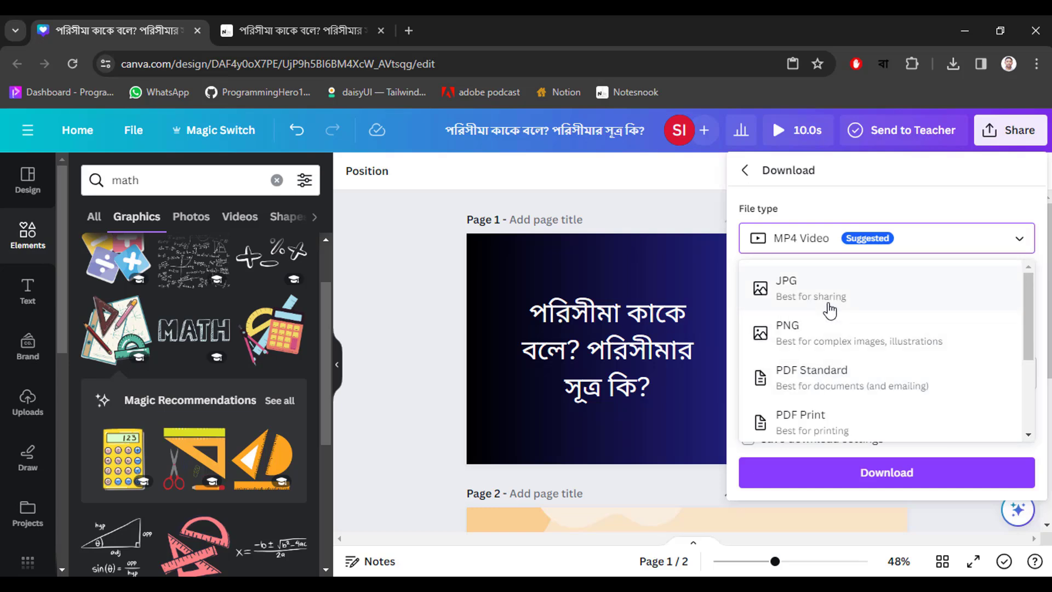
pyautogui.click(814, 289)
pyautogui.click(824, 420)
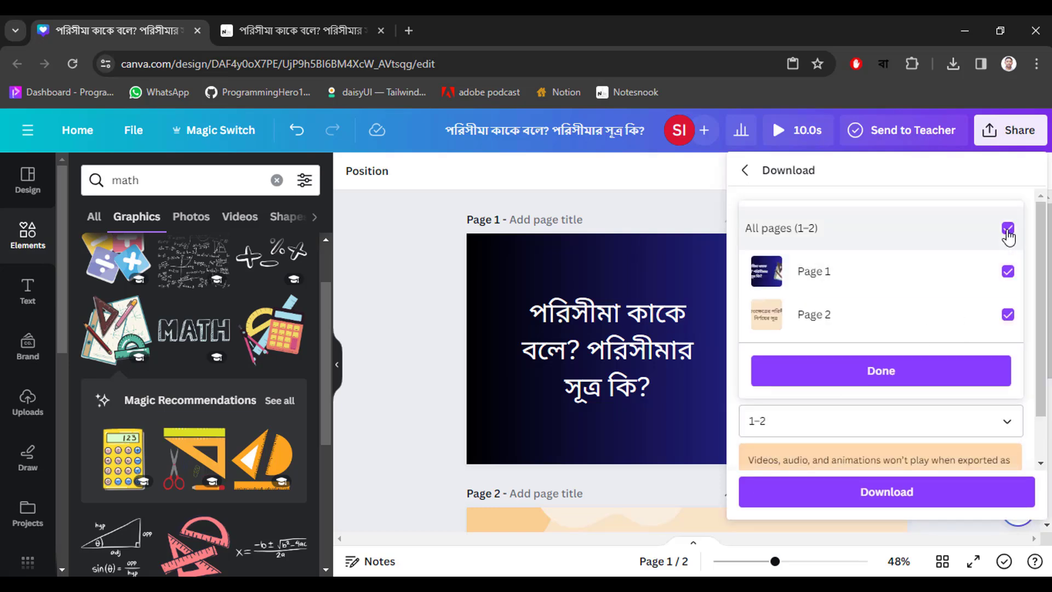
pyautogui.click(1007, 228)
pyautogui.click(1008, 271)
pyautogui.click(880, 373)
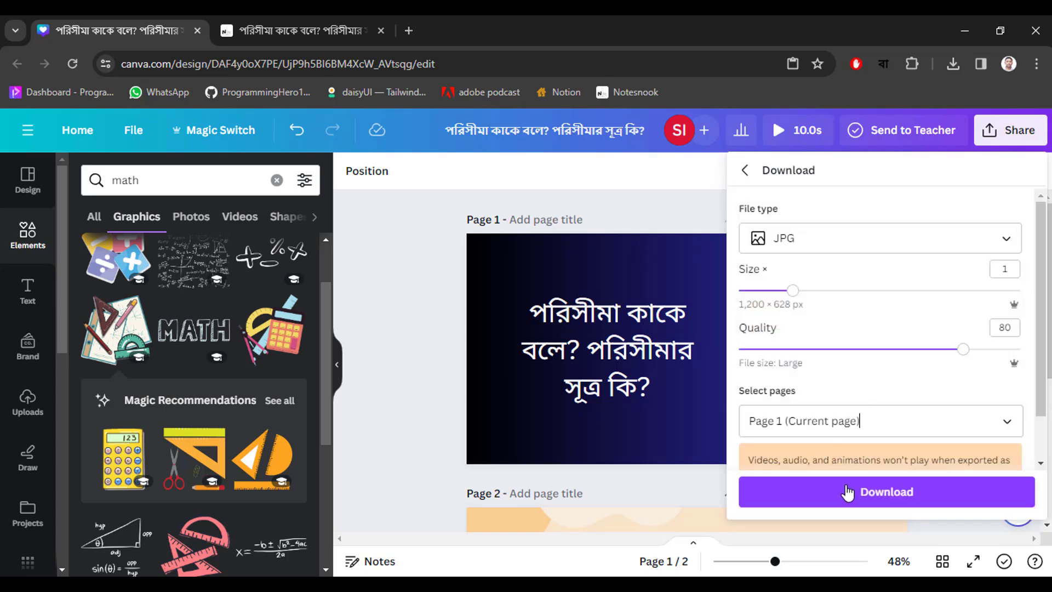
pyautogui.click(882, 491)
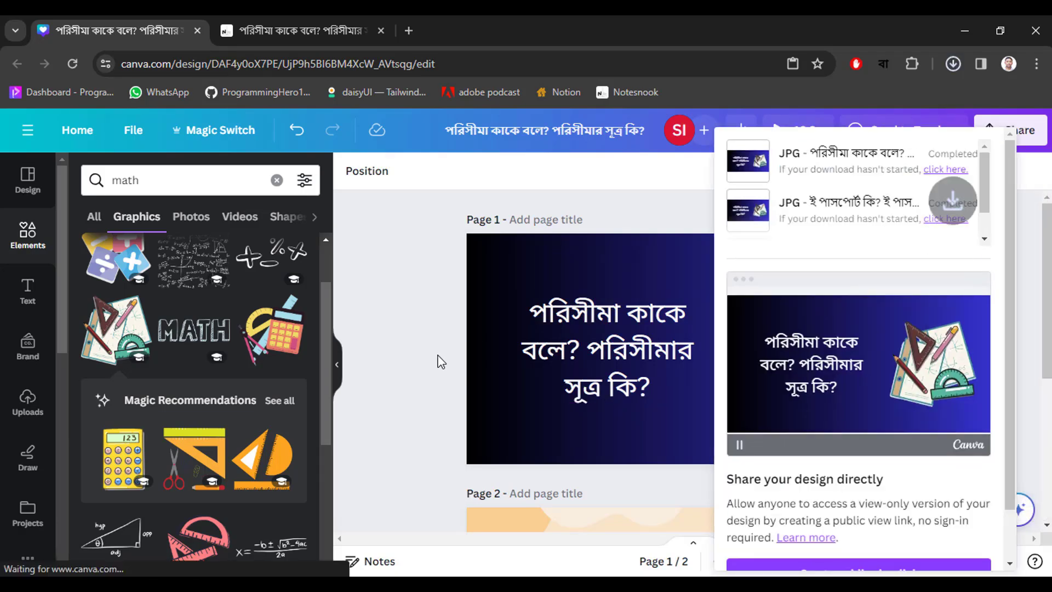
pyautogui.click(436, 347)
pyautogui.click(953, 68)
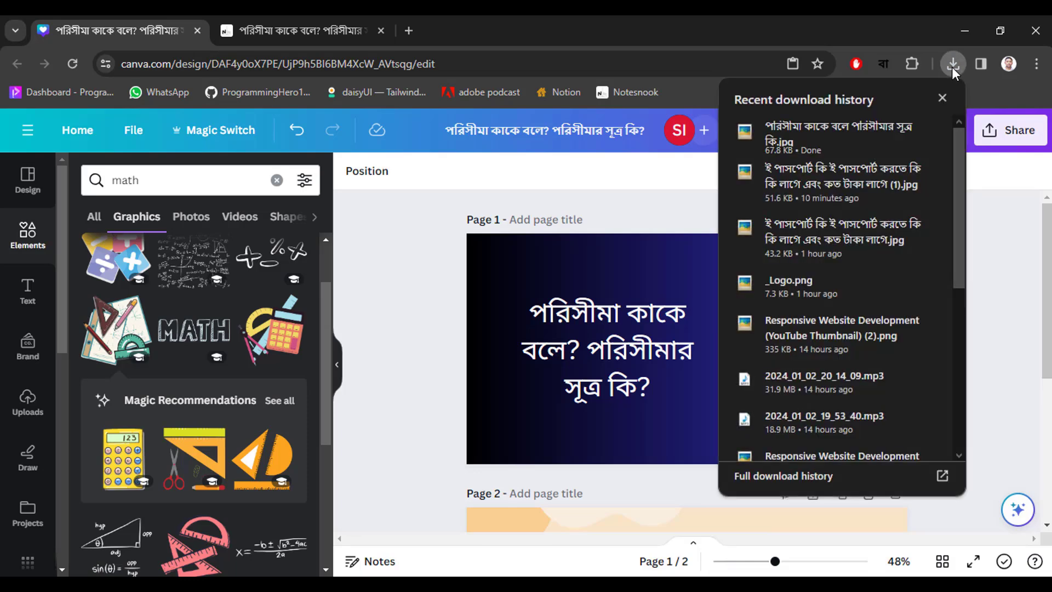
pyautogui.click(953, 68)
# Download only page 2 as a JPG.
pyautogui.click(991, 124)
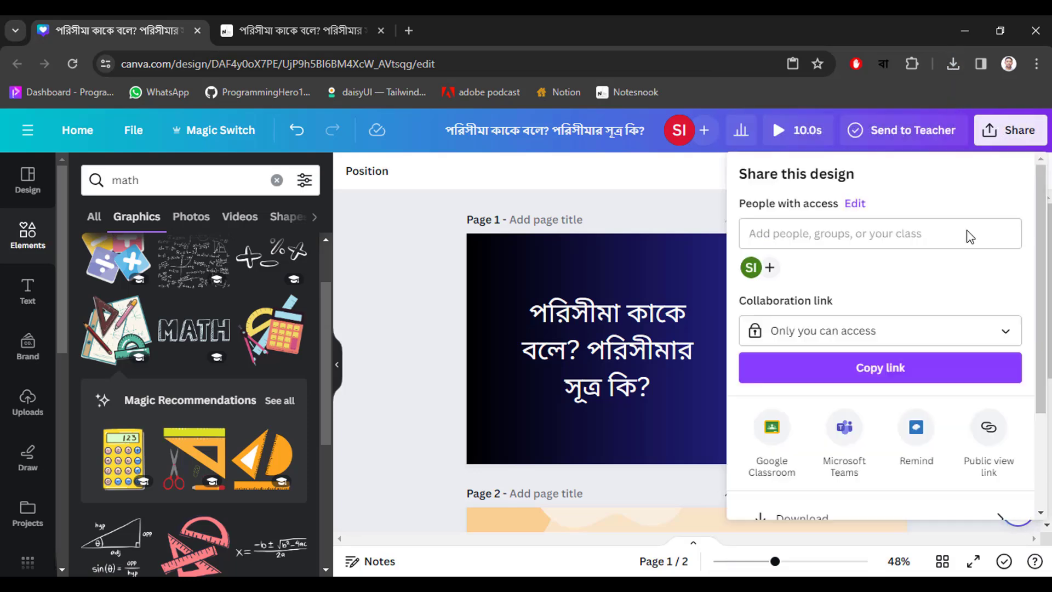
pyautogui.click(858, 472)
pyautogui.click(820, 241)
pyautogui.scroll(1, 811, 291)
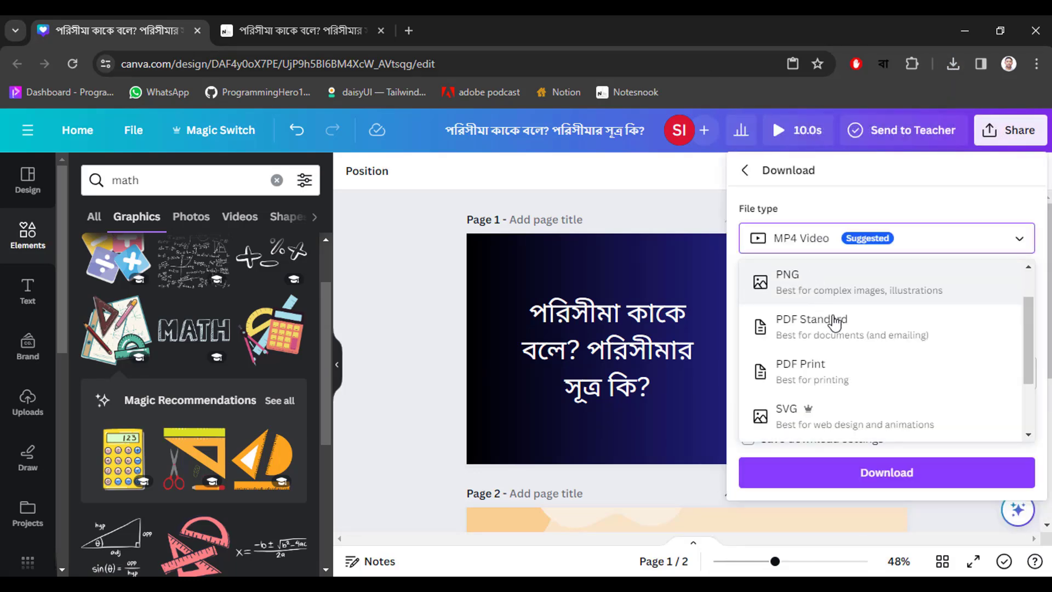
pyautogui.scroll(1, 827, 300)
pyautogui.click(828, 290)
pyautogui.click(821, 415)
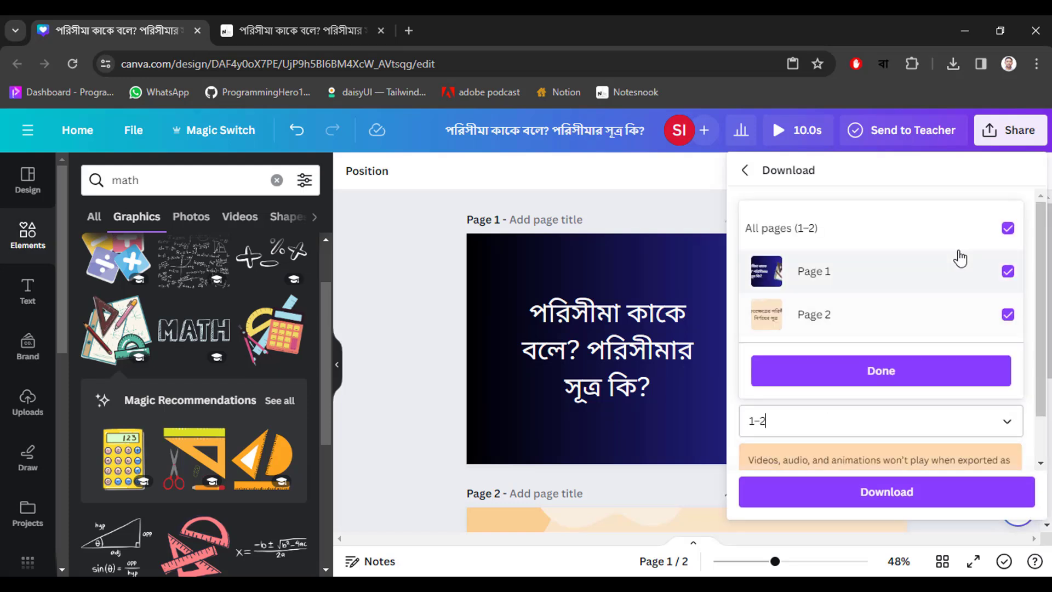
pyautogui.click(1006, 229)
pyautogui.click(1006, 314)
pyautogui.click(904, 371)
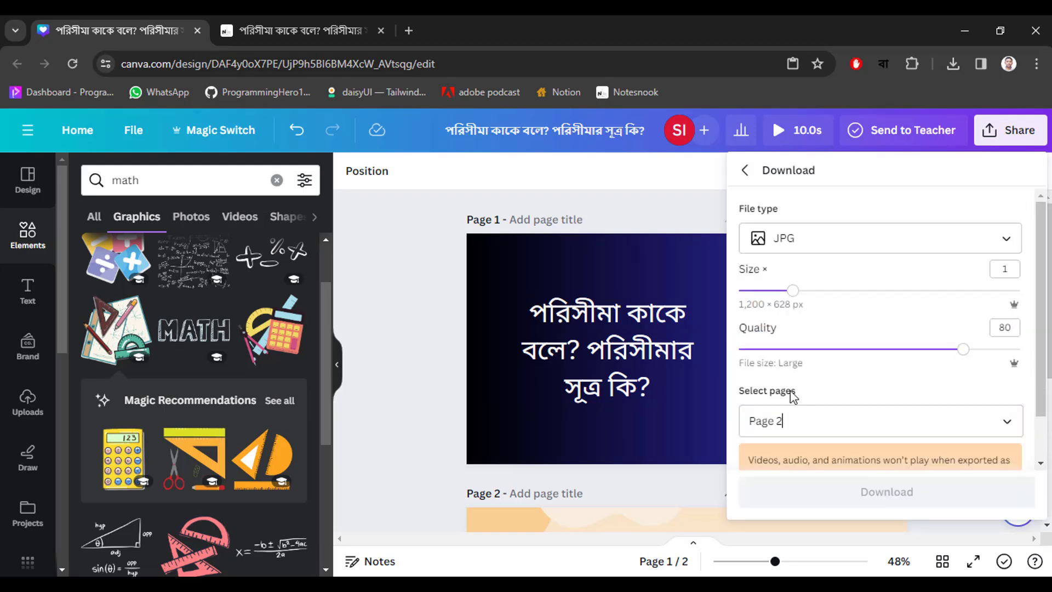
pyautogui.click(859, 500)
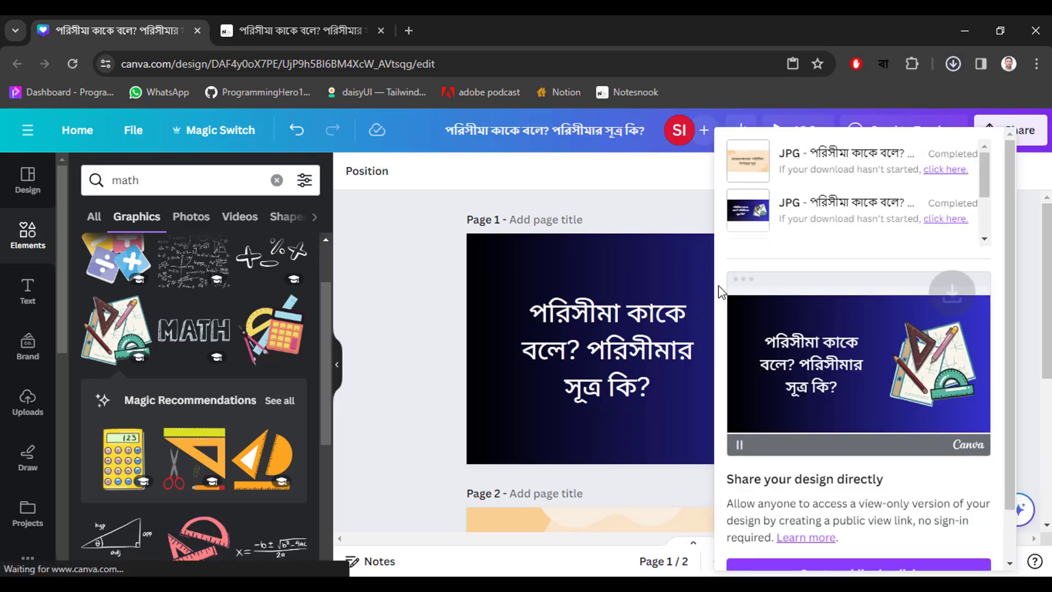
pyautogui.click(432, 333)
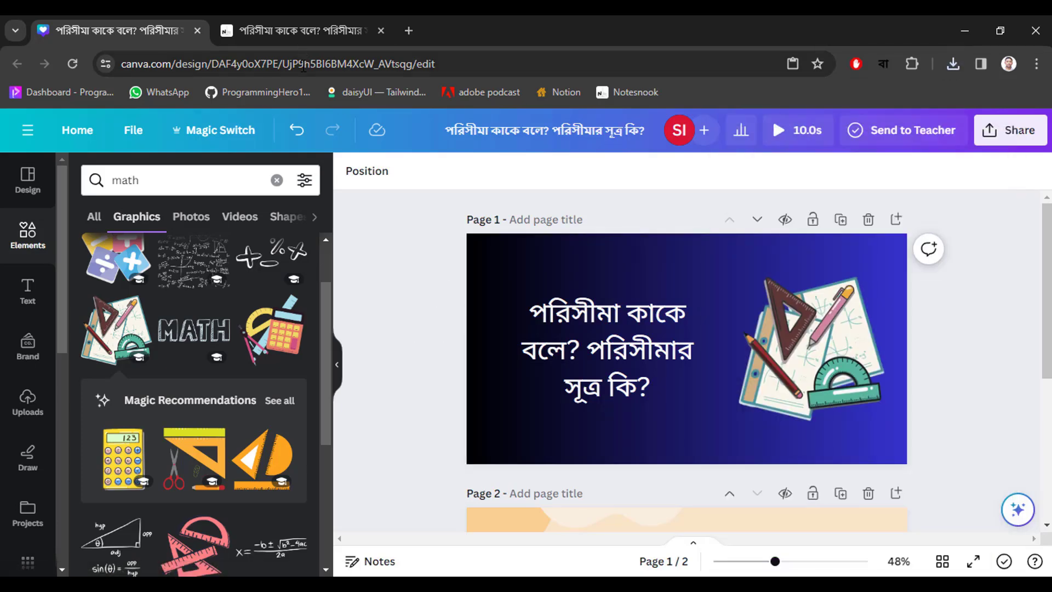
# Switch to the WordPress post and upload পরিসীমা কাকে বলে পরিসীমার সূত্র কি.jpg and its (1).jpg version through the featured image media library.
pyautogui.hotkey('alt', 'Tab')
pyautogui.scroll(-3, 986, 471)
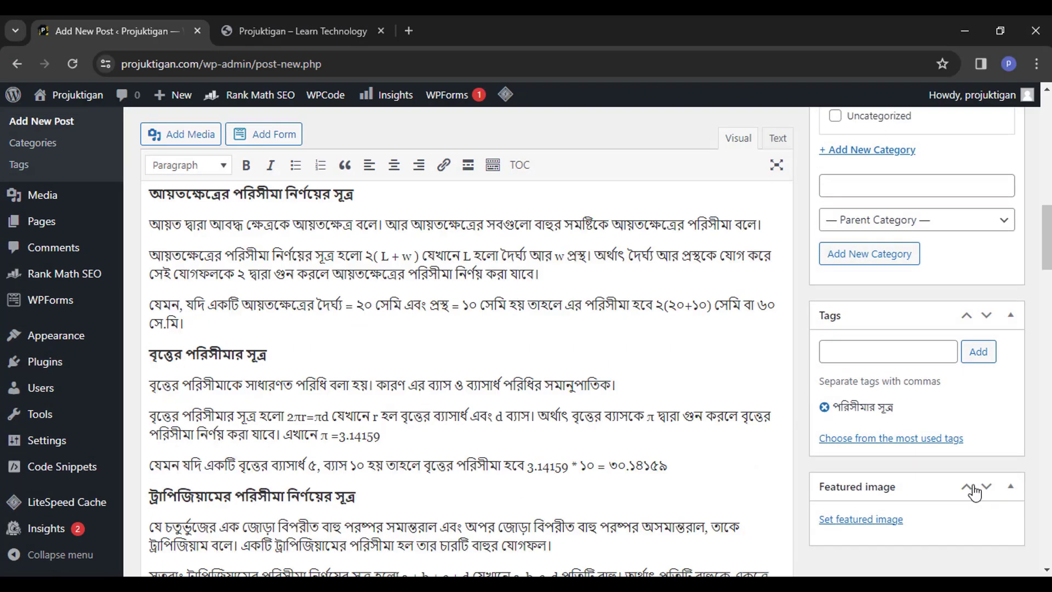
pyautogui.click(869, 521)
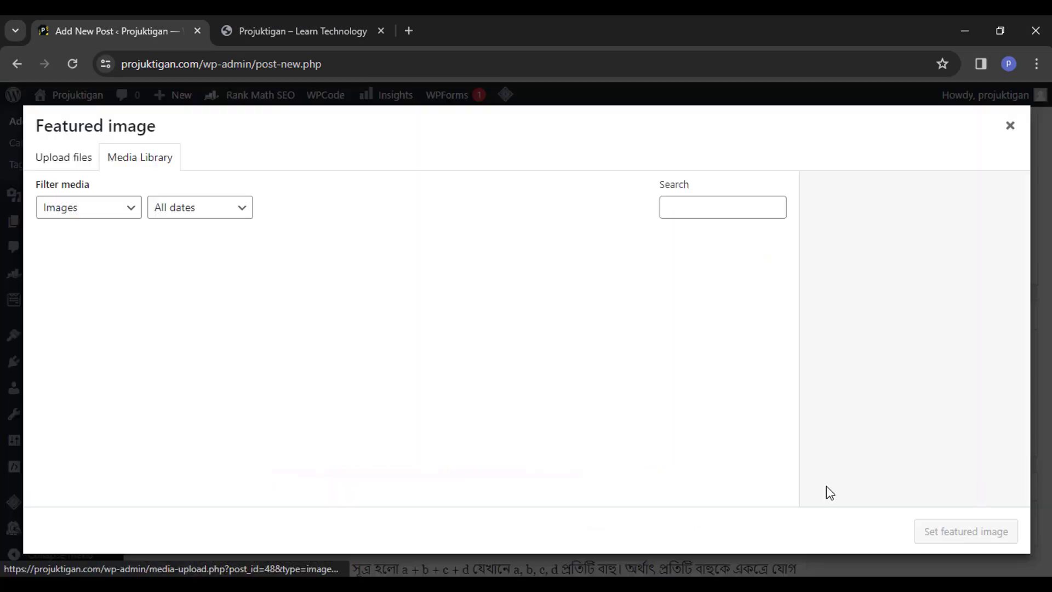
pyautogui.click(82, 164)
pyautogui.click(525, 354)
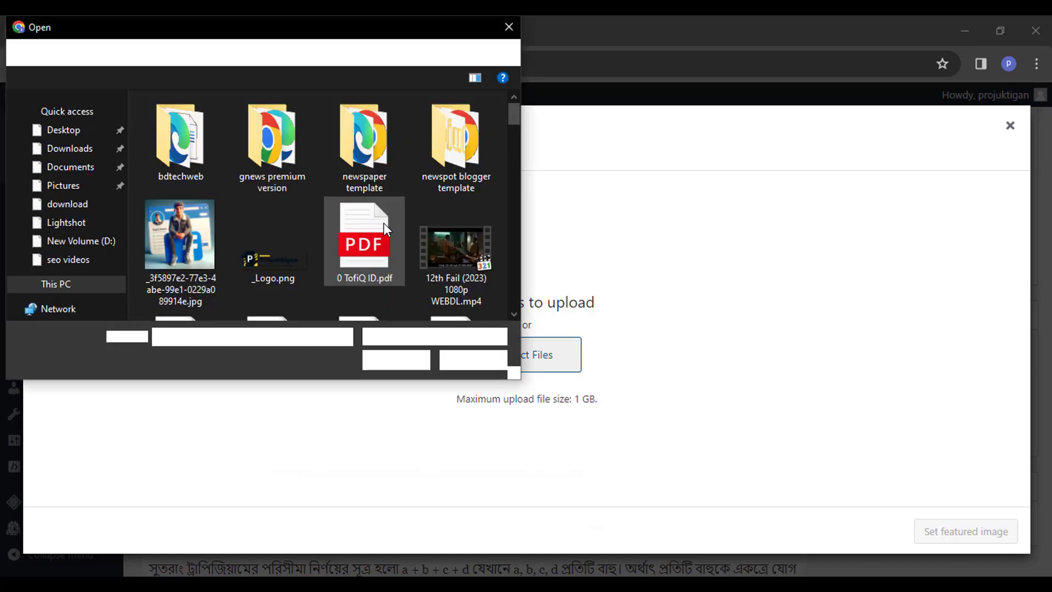
pyautogui.moveTo(511, 114); pyautogui.dragTo(506, 299)
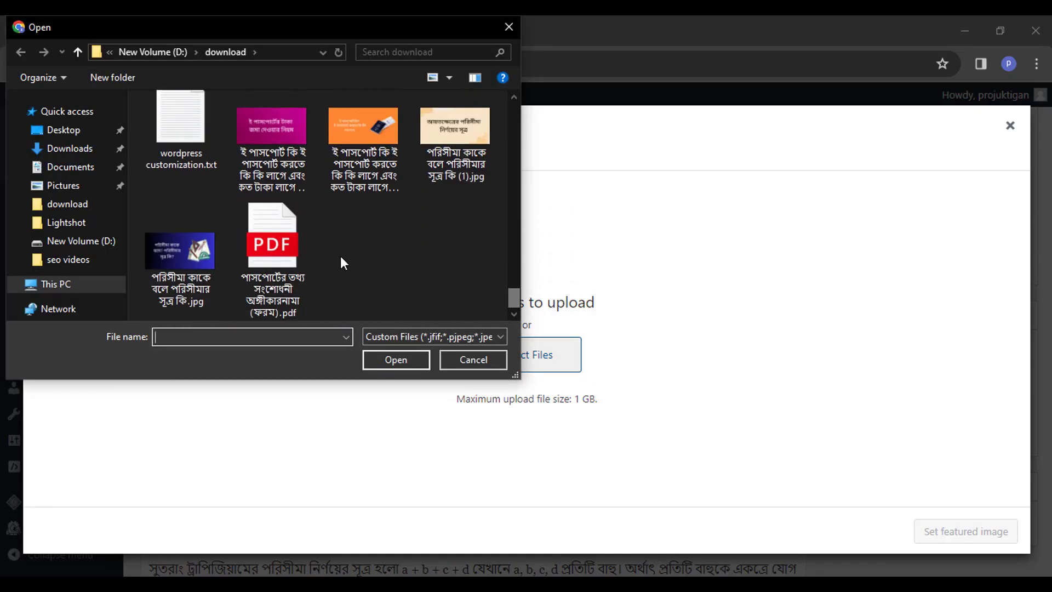
pyautogui.click(199, 252)
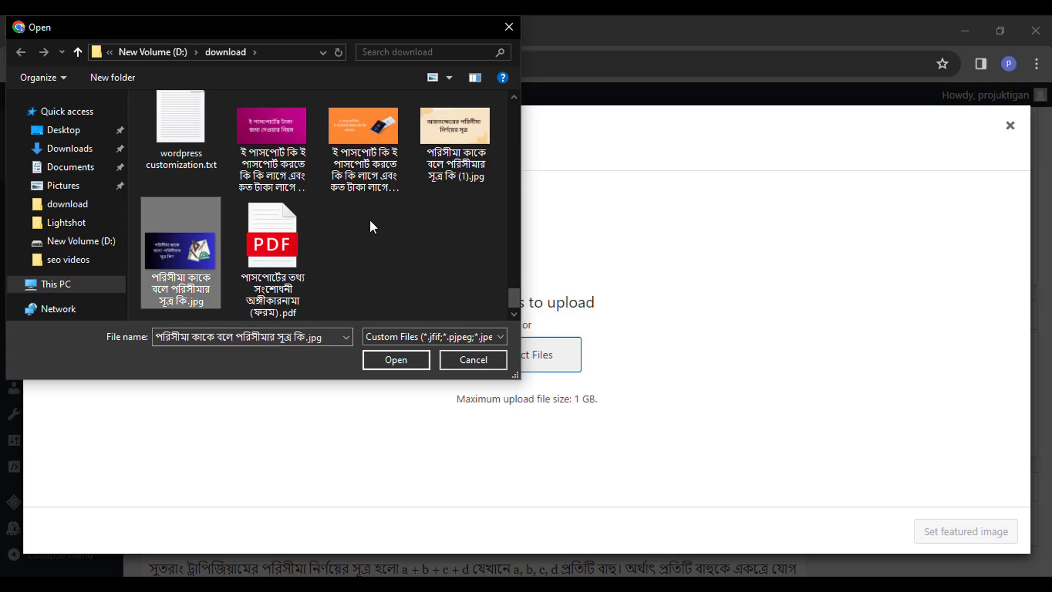
pyautogui.keyDown('ctrl'); pyautogui.click(445, 157); pyautogui.keyUp('ctrl')
pyautogui.click(374, 361)
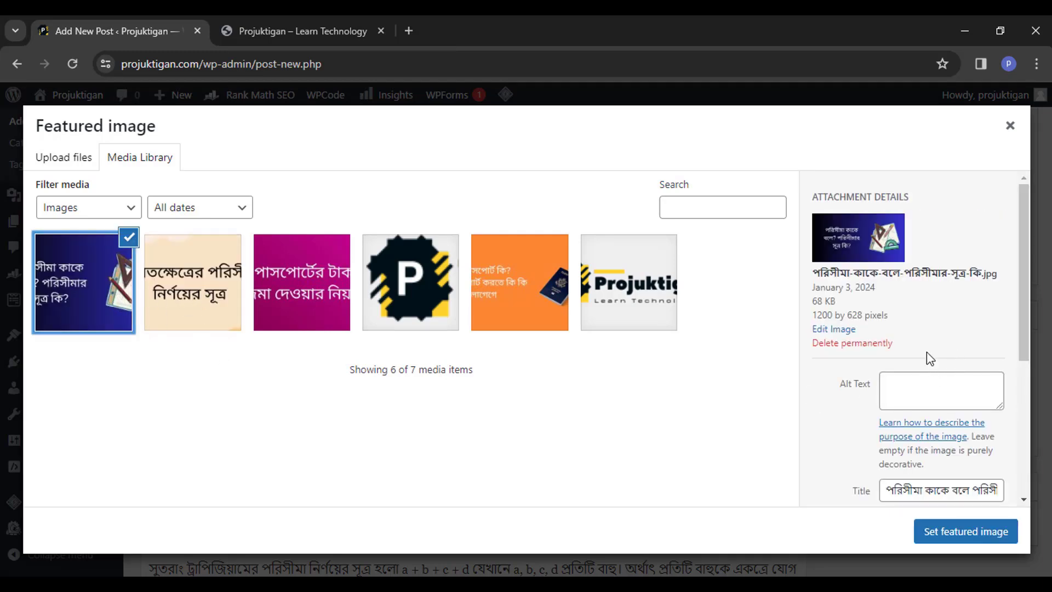
pyautogui.click(1010, 127)
# Copy the post title into the dark blue image's alt text and set that image as the post's featured image.
pyautogui.scroll(8, 430, 305)
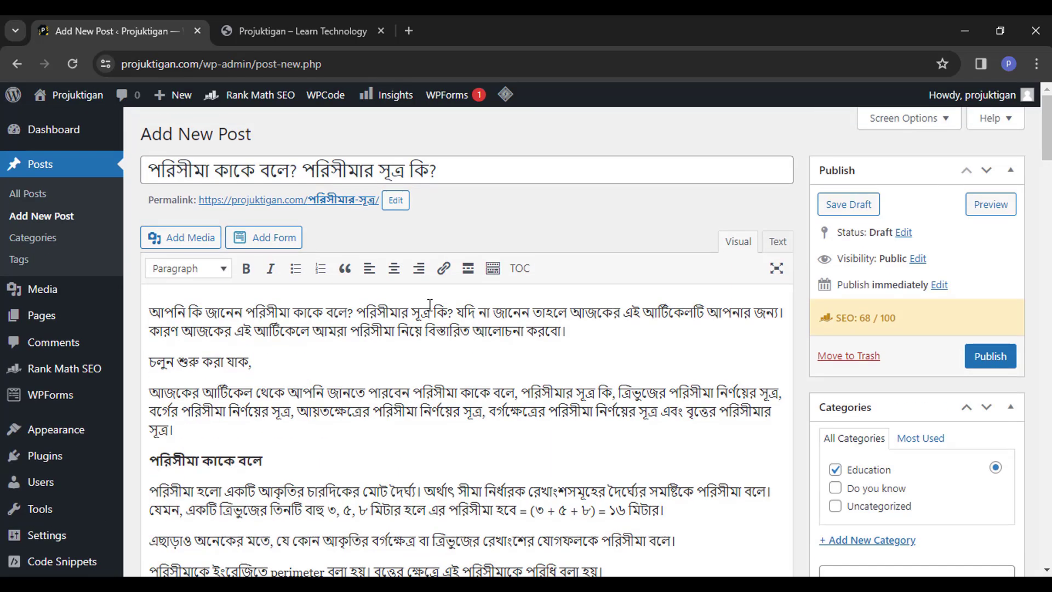
pyautogui.click(454, 183)
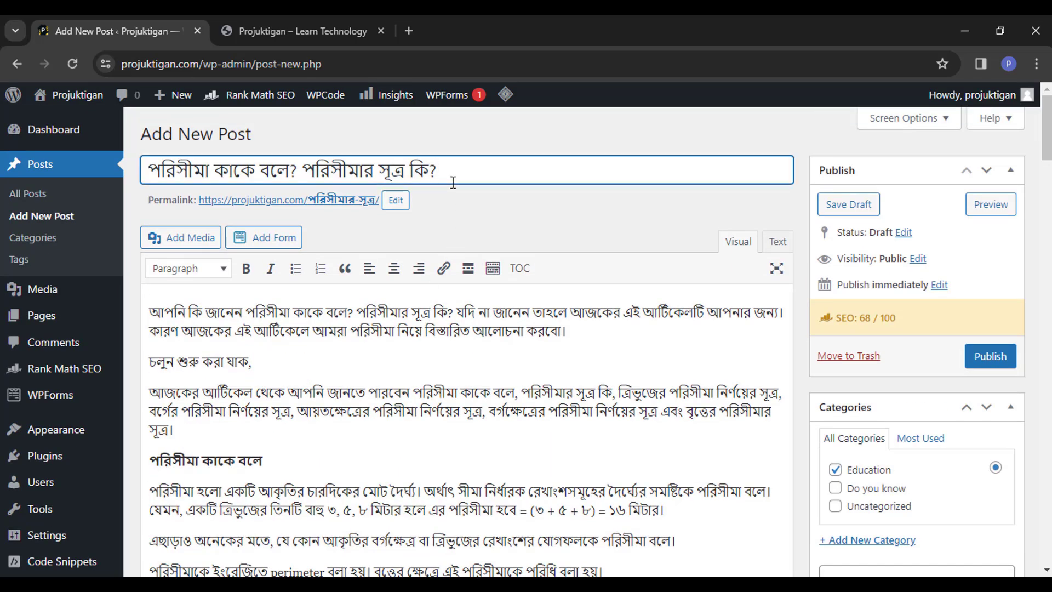
pyautogui.hotkey('ctrl', 'a')
pyautogui.hotkey('ctrl', 'c')
pyautogui.click(470, 147)
pyautogui.scroll(-8, 657, 356)
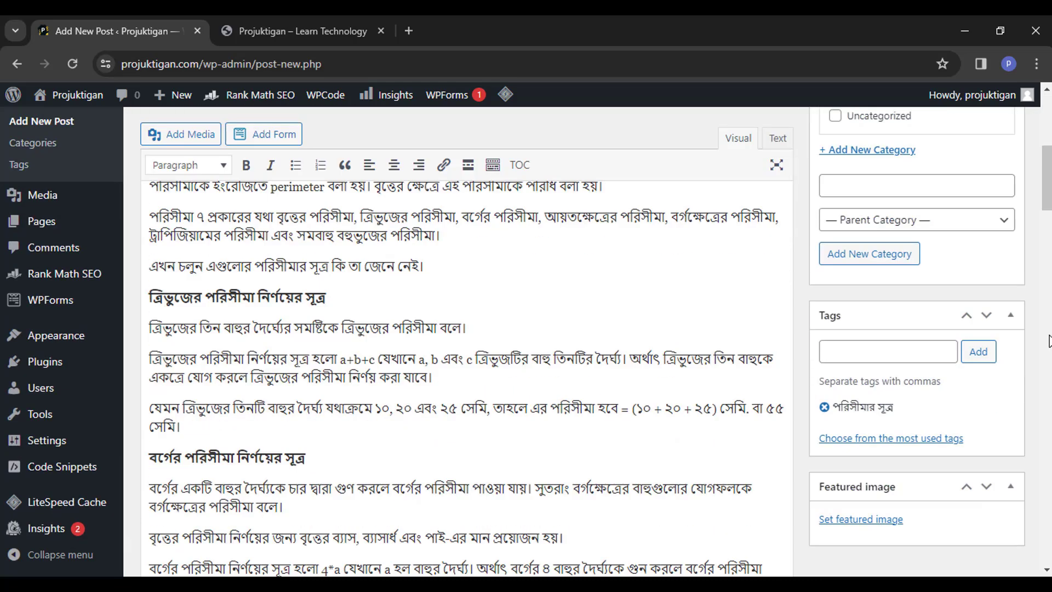
pyautogui.click(883, 523)
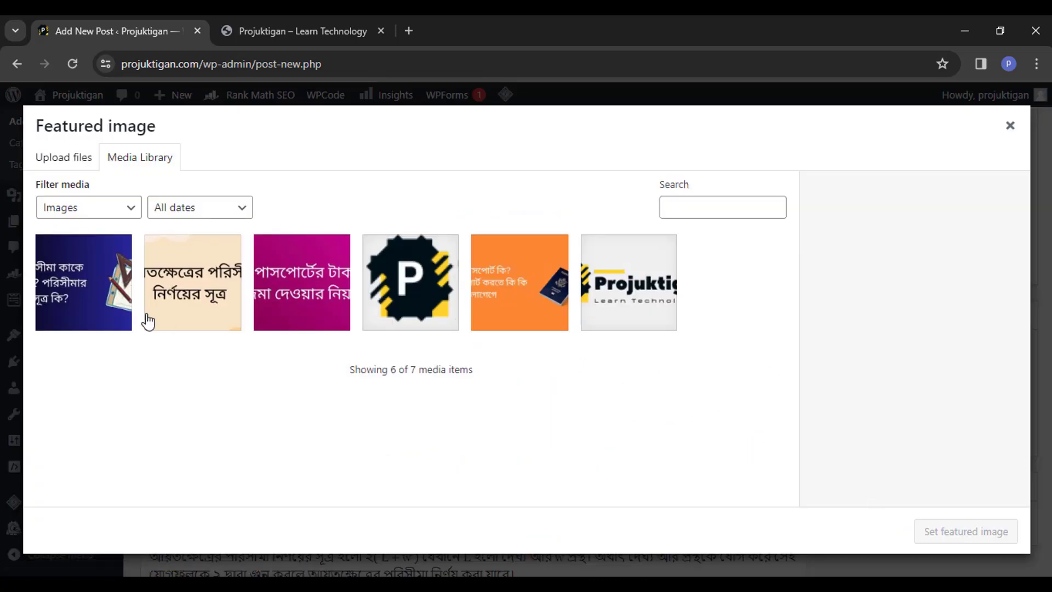
pyautogui.click(107, 300)
pyautogui.click(923, 388)
pyautogui.write('পরিসীমা কাকে বলে পরিসীমার সূত্র কি?')
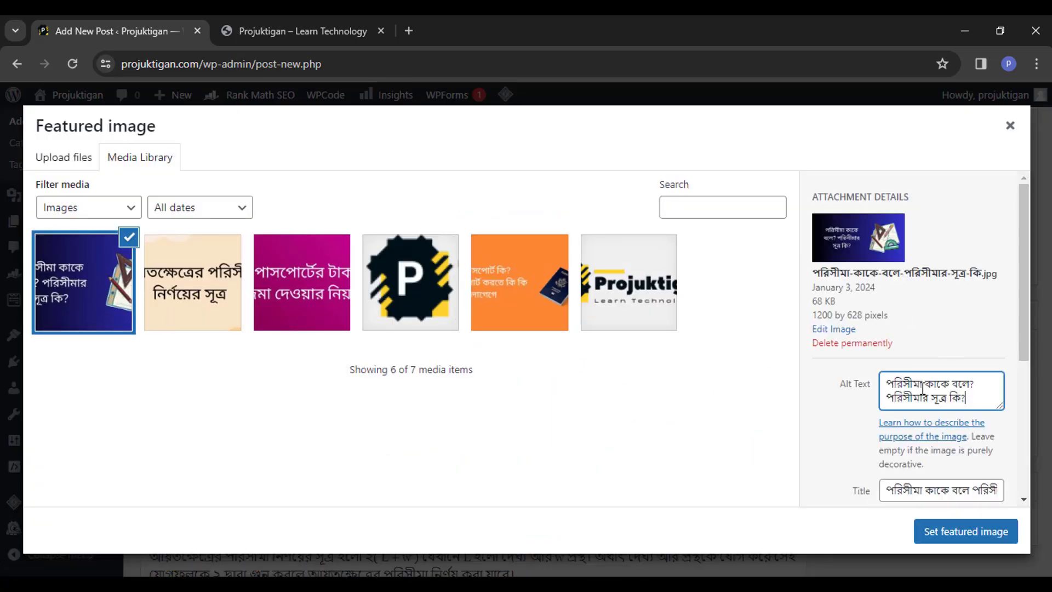
pyautogui.click(926, 530)
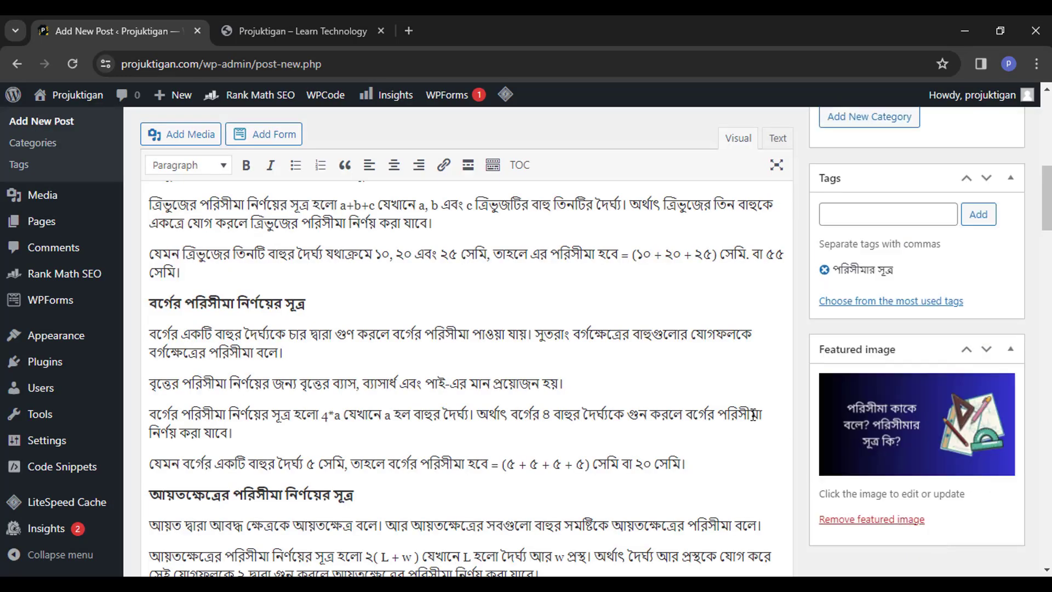
# Examine the post's SEO score in the publishing settings.
pyautogui.scroll(10, 720, 419)
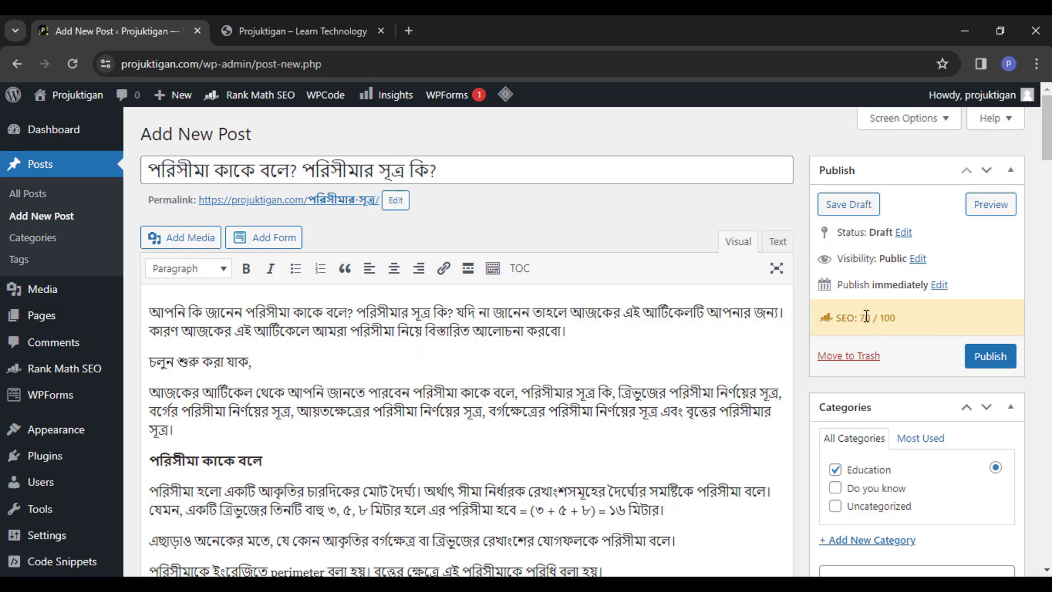
pyautogui.scroll(-5, 875, 321)
pyautogui.scroll(3, 863, 247)
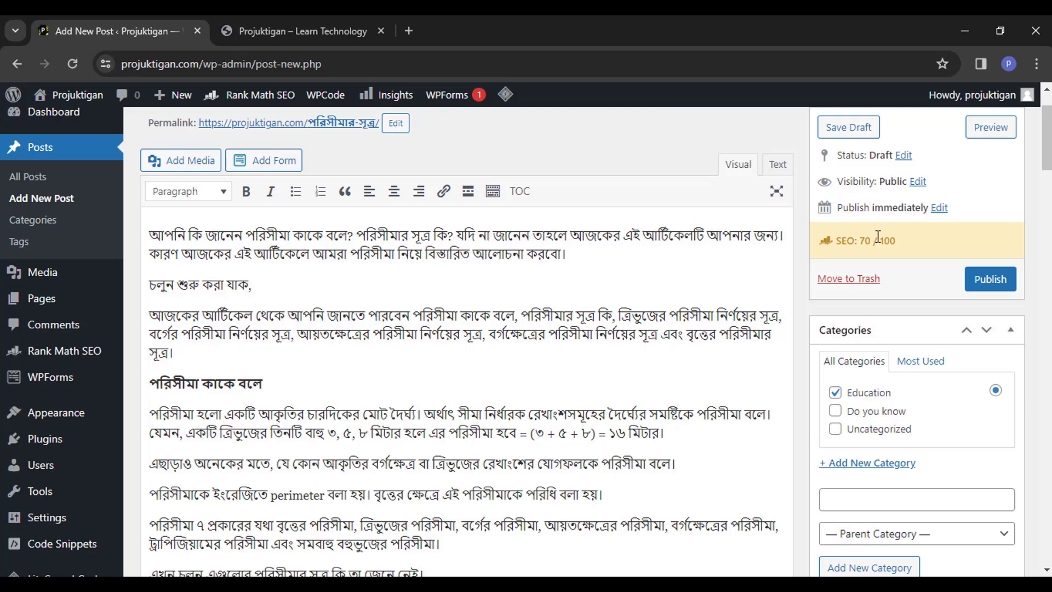
pyautogui.moveTo(859, 241); pyautogui.dragTo(919, 247)
pyautogui.click(916, 247)
# Insert the beige আয়তক্ষেত্রের পরিসীমা নির্ণয়ের সূত্র image on a new line above its matching heading, with the post title as alt text.
pyautogui.scroll(-10, 1024, 416)
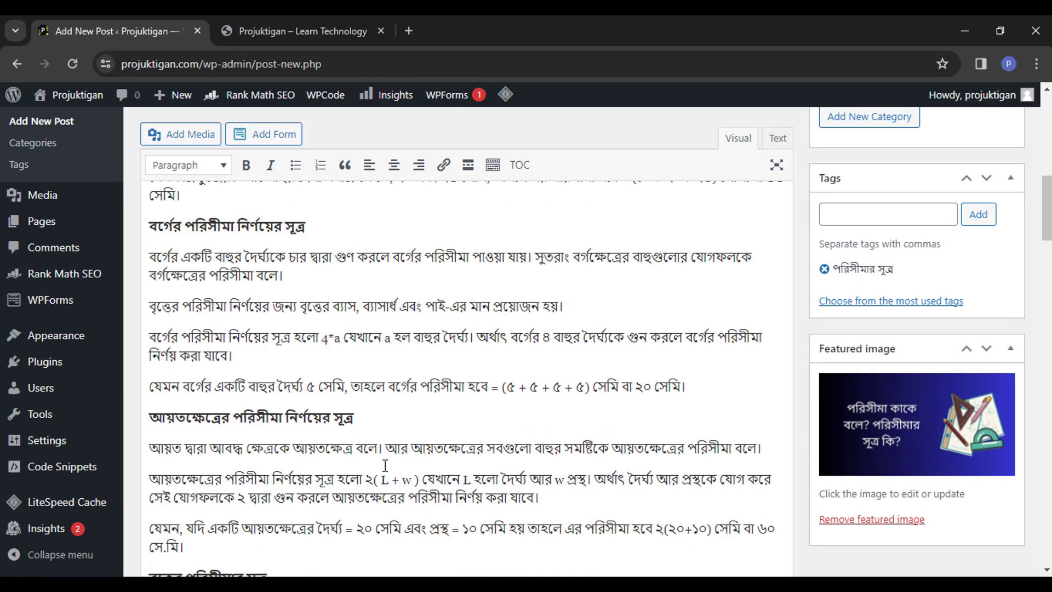
pyautogui.scroll(8, 367, 405)
pyautogui.scroll(-9, 368, 408)
pyautogui.press('Return')
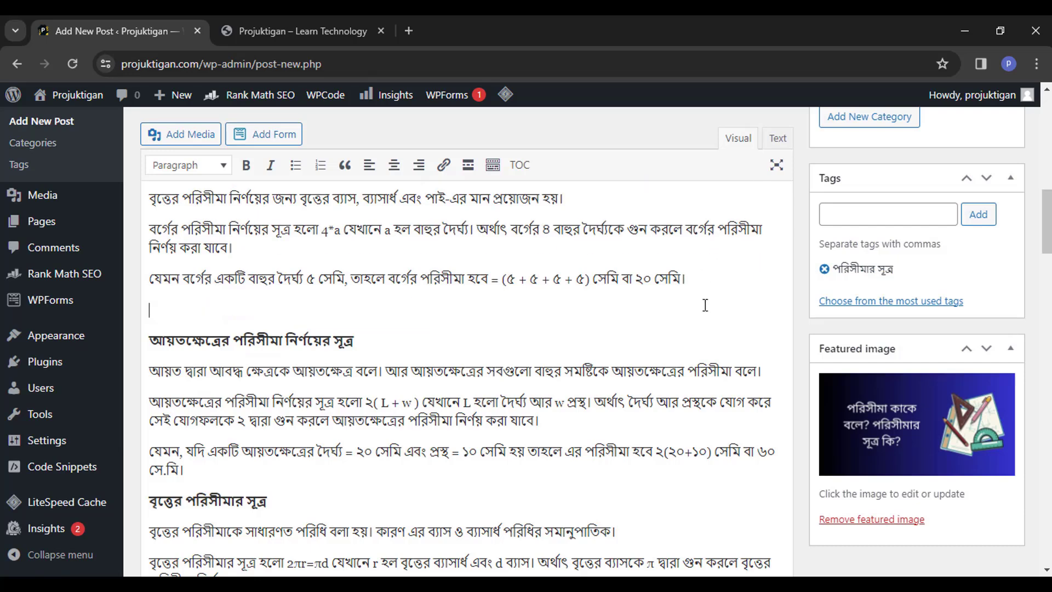
pyautogui.click(149, 141)
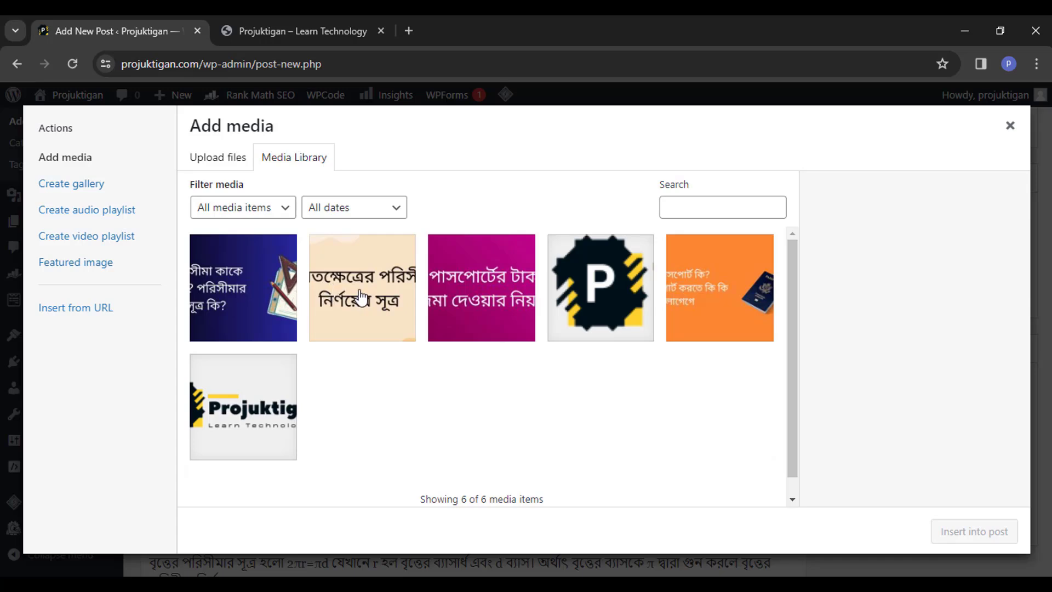
pyautogui.click(359, 296)
pyautogui.click(920, 388)
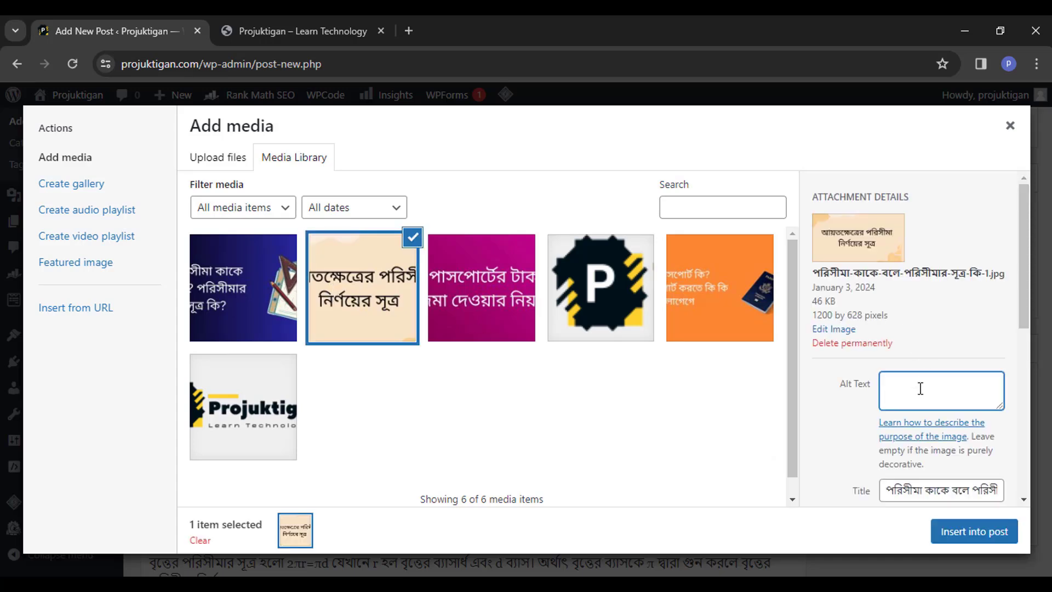
pyautogui.hotkey('ctrl', 'v')
pyautogui.click(962, 530)
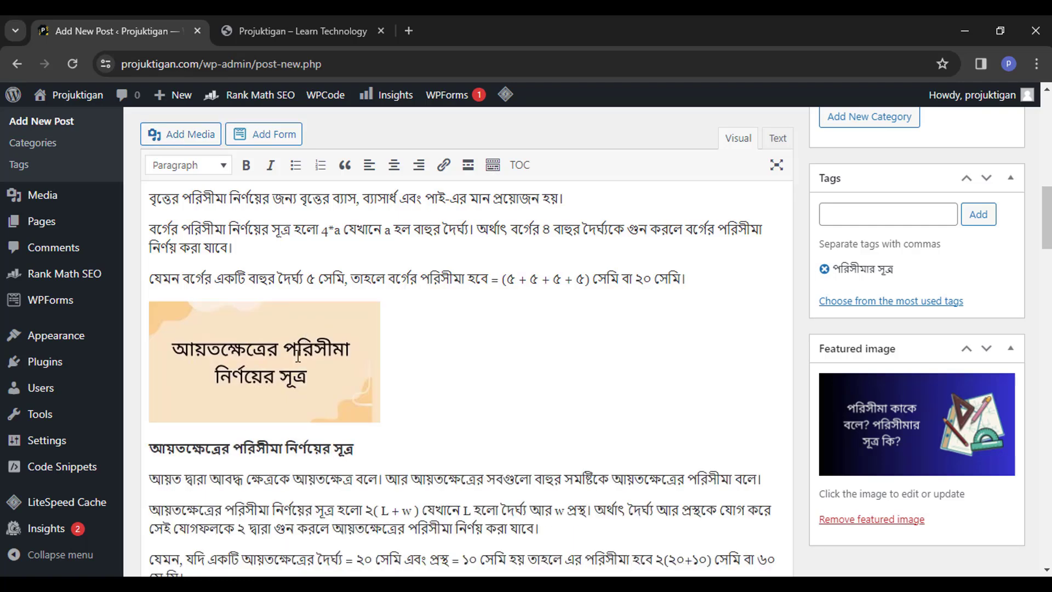
# Set the inserted beige image to Full Size – 1200 × 628 with center alignment.
pyautogui.click(297, 355)
pyautogui.click(301, 274)
pyautogui.click(281, 374)
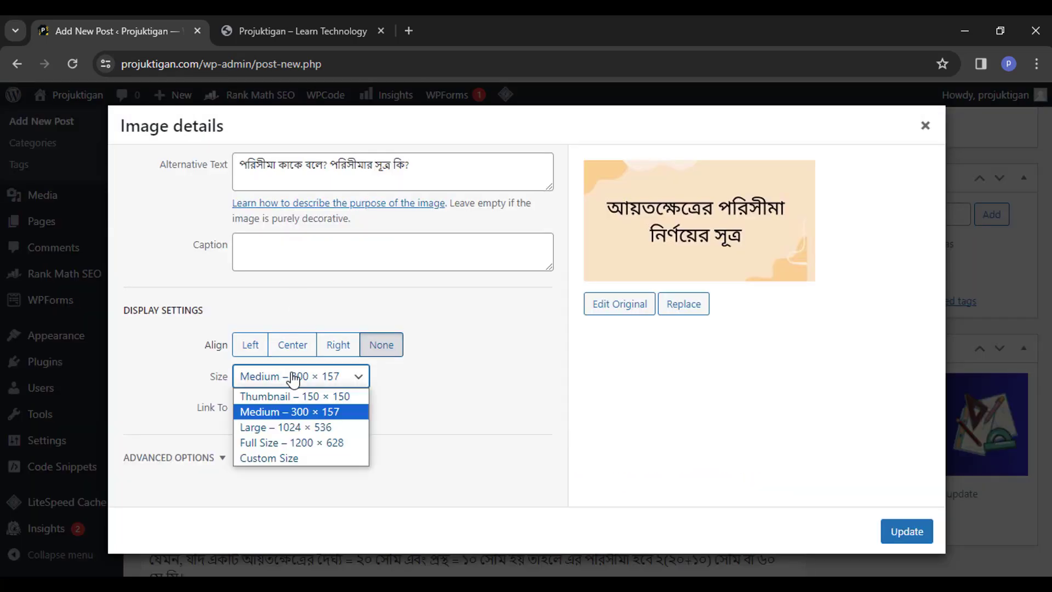
pyautogui.click(286, 445)
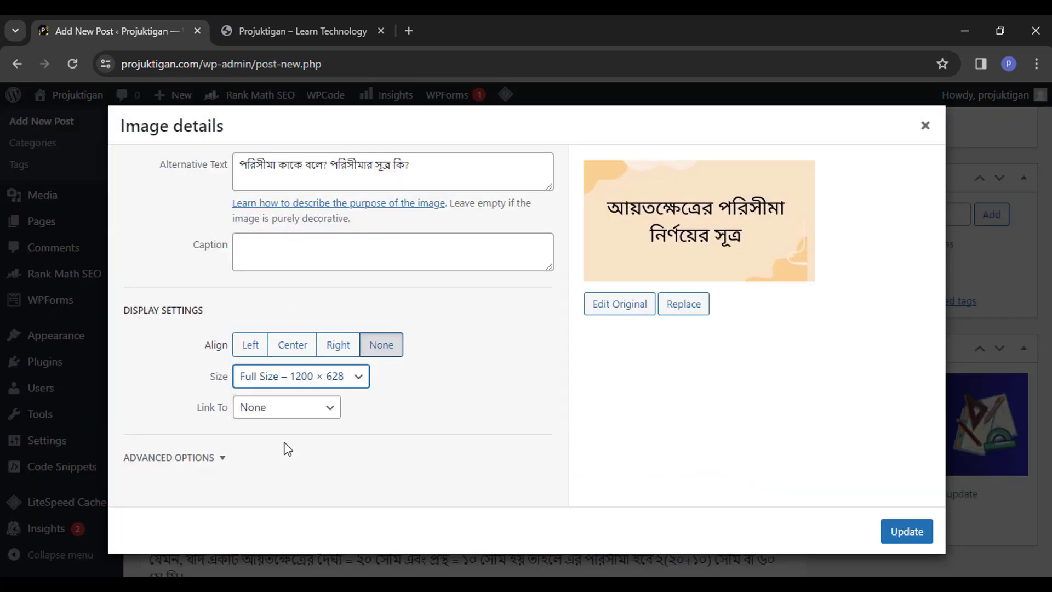
pyautogui.click(292, 347)
pyautogui.click(904, 529)
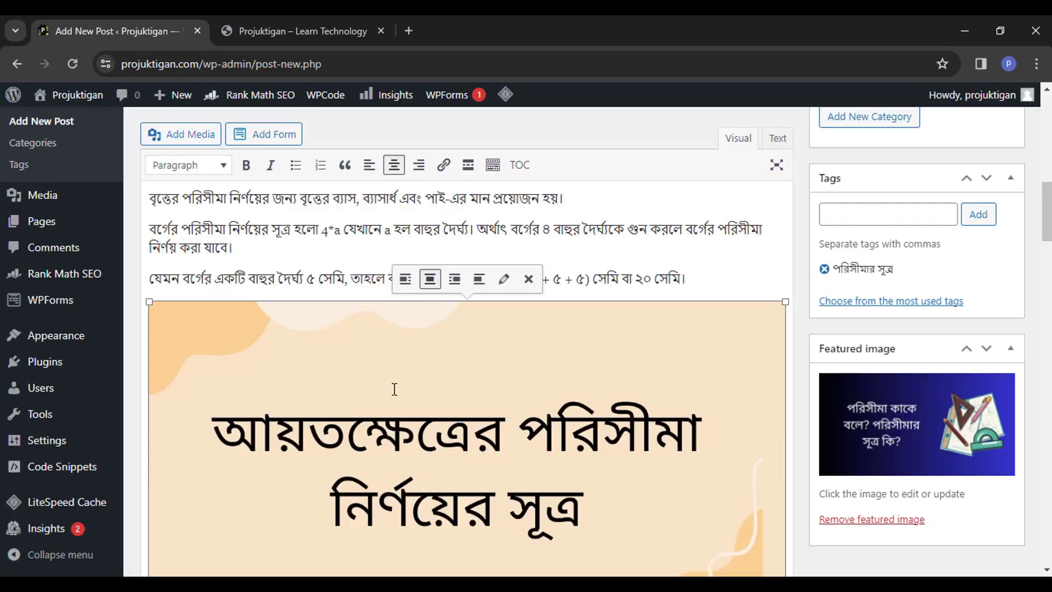
# Format the bold line "পরিসীমা কাকে বলে" as Heading 4.
pyautogui.scroll(10, 406, 356)
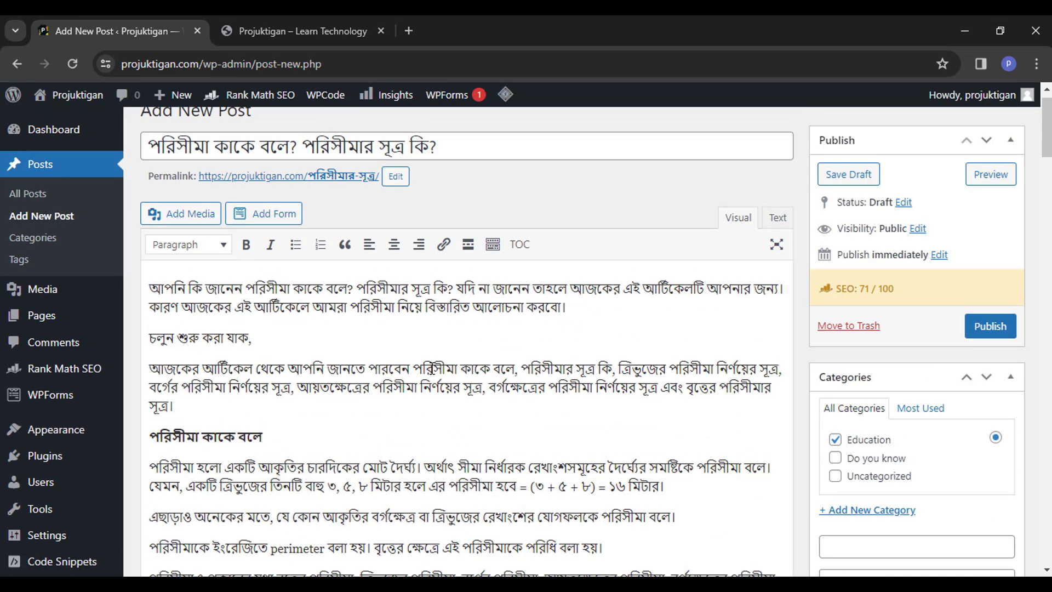
pyautogui.scroll(-3, 264, 361)
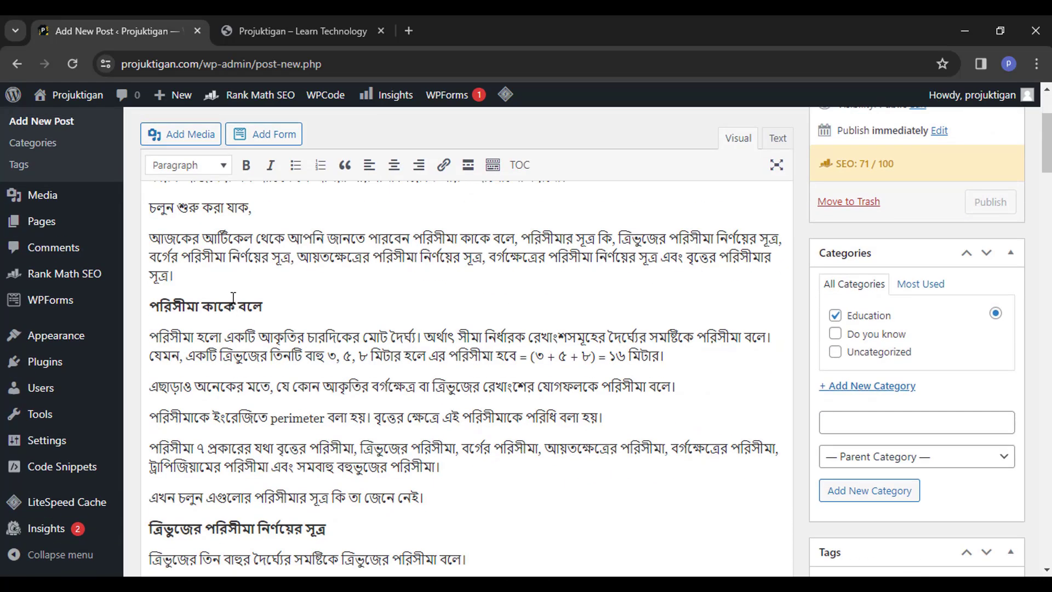
pyautogui.moveTo(279, 305); pyautogui.dragTo(144, 304)
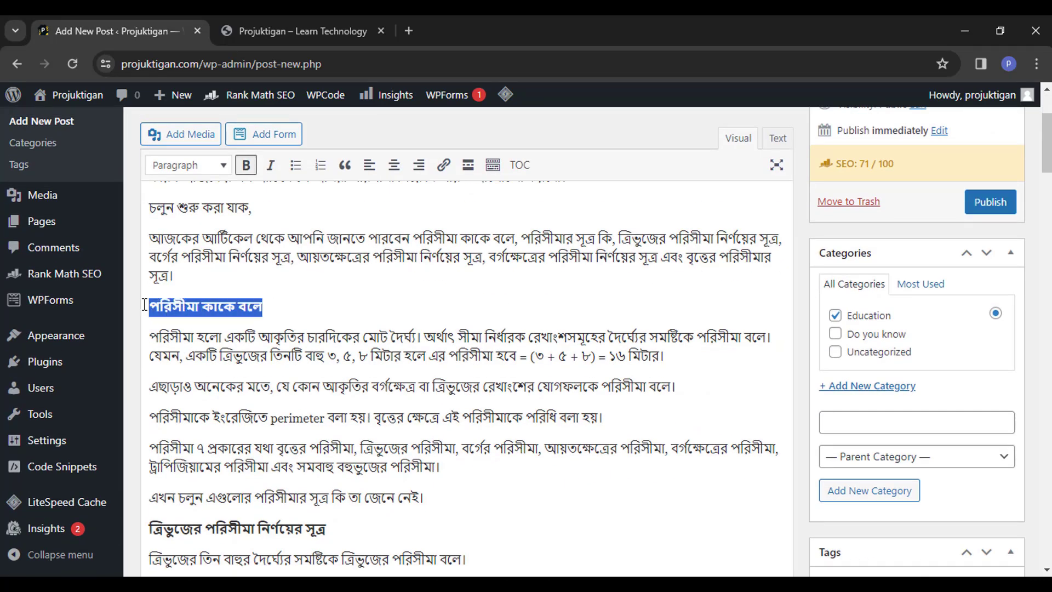
pyautogui.click(187, 165)
pyautogui.click(189, 307)
pyautogui.click(268, 338)
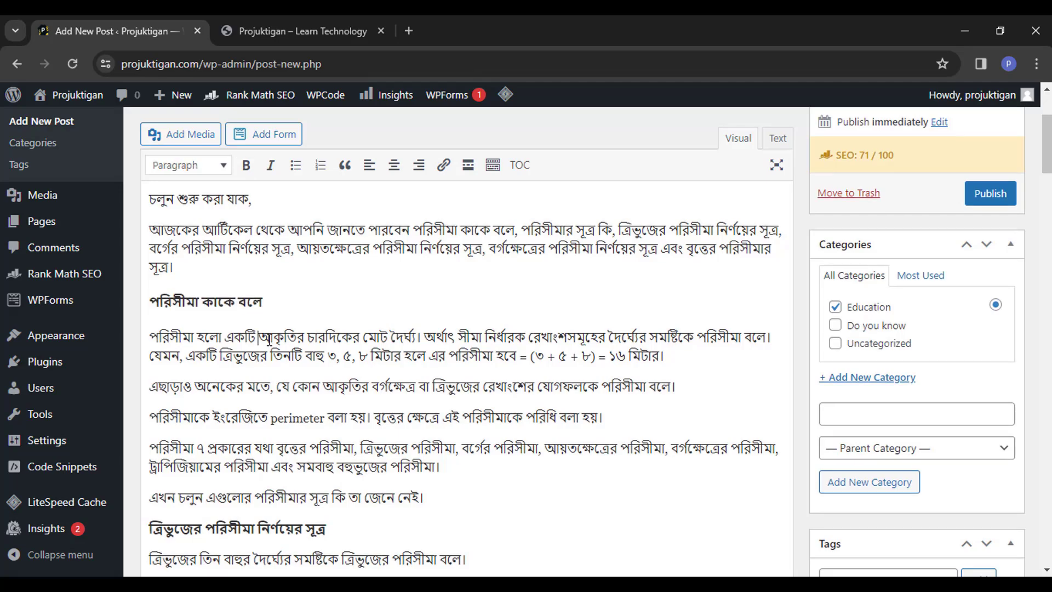
# Format the bold line "ত্রিভুজের পরিসীমা নির্ণয়ের সূত্র" as Heading 4.
pyautogui.scroll(-3, 268, 338)
pyautogui.moveTo(327, 376); pyautogui.dragTo(144, 370)
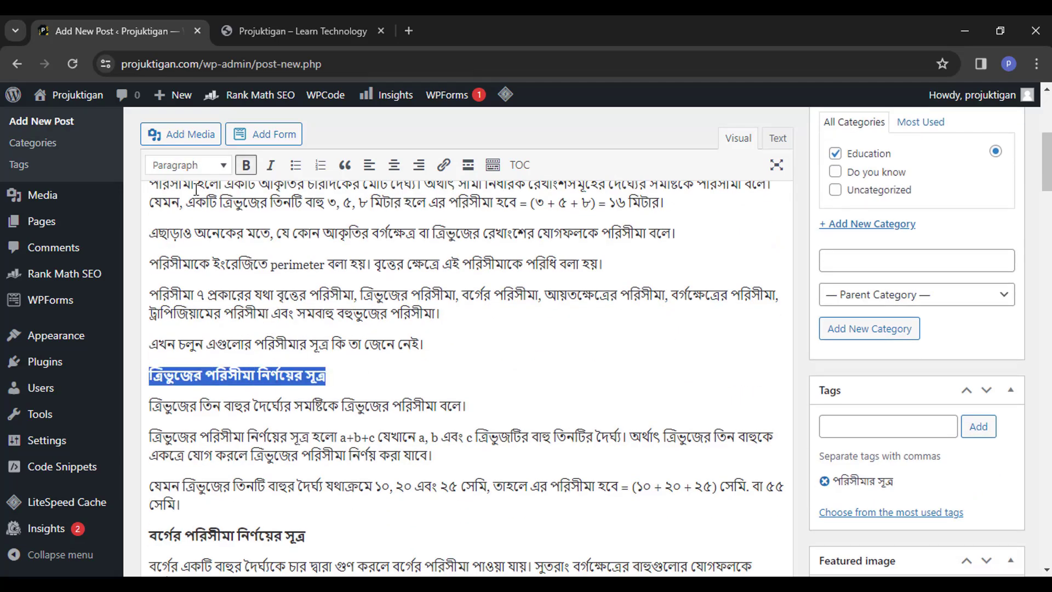
pyautogui.click(186, 165)
pyautogui.click(188, 305)
pyautogui.click(284, 335)
pyautogui.scroll(-1, 283, 334)
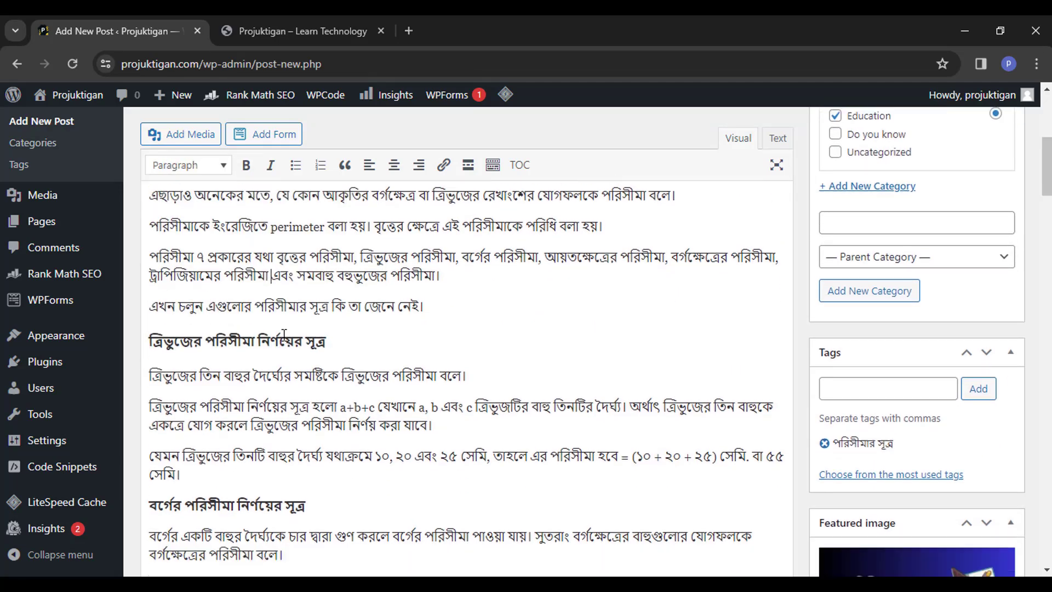
# Format the bold line "বর্গের পরিসীমা নির্ণয়ের সূত্র" as Heading 4.
pyautogui.scroll(-2, 283, 334)
pyautogui.moveTo(306, 380); pyautogui.dragTo(147, 379)
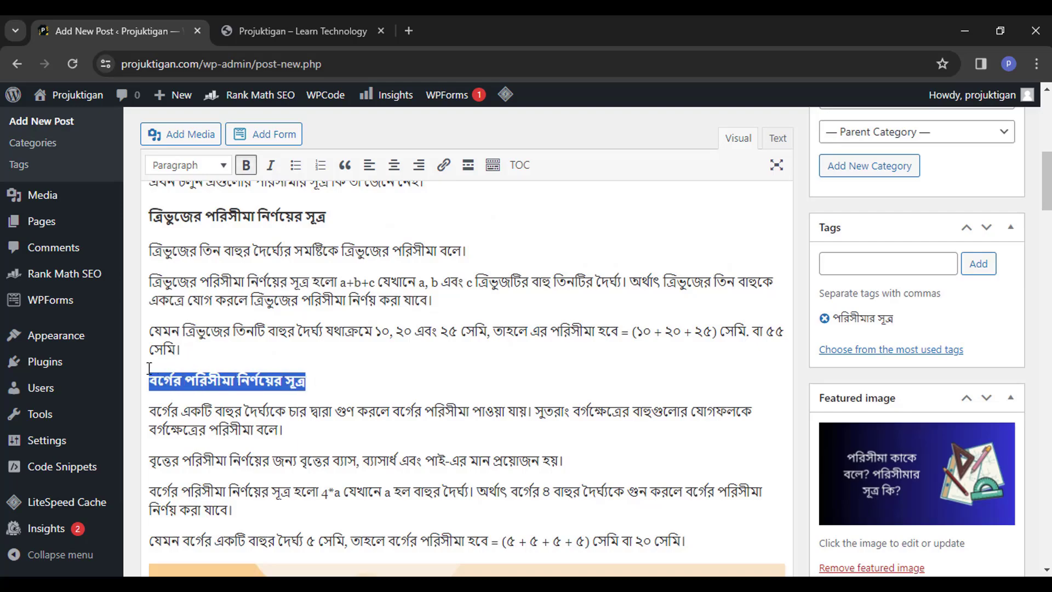
pyautogui.click(207, 175)
pyautogui.click(187, 307)
pyautogui.click(317, 322)
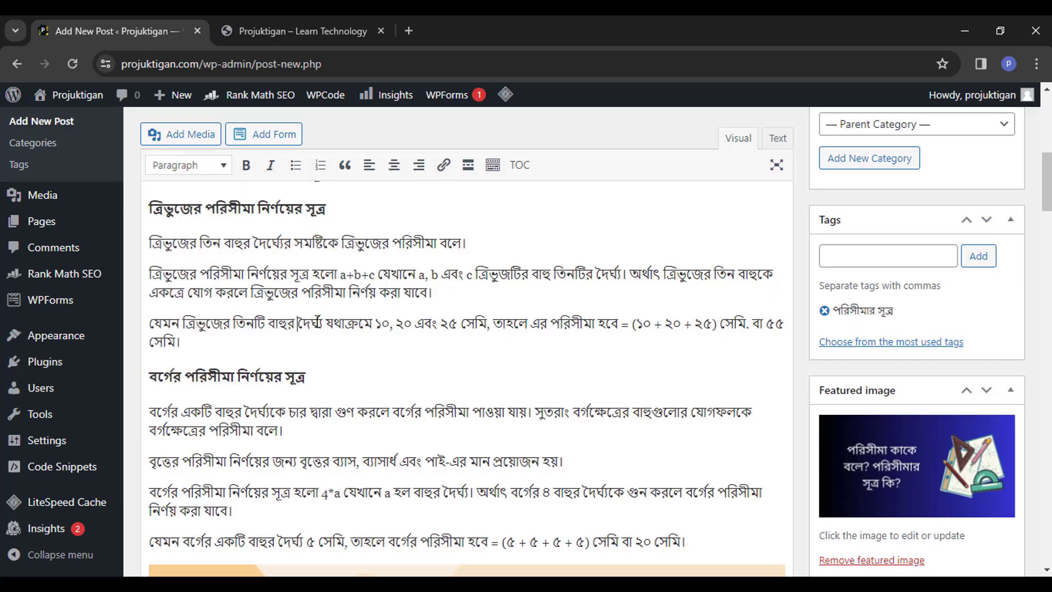
# Format the bold line "আয়তক্ষেত্রের পরিসীমা নির্ণয়ের সূত্র" below the inserted image as Heading 4.
pyautogui.scroll(-12, 317, 323)
pyautogui.click(350, 224)
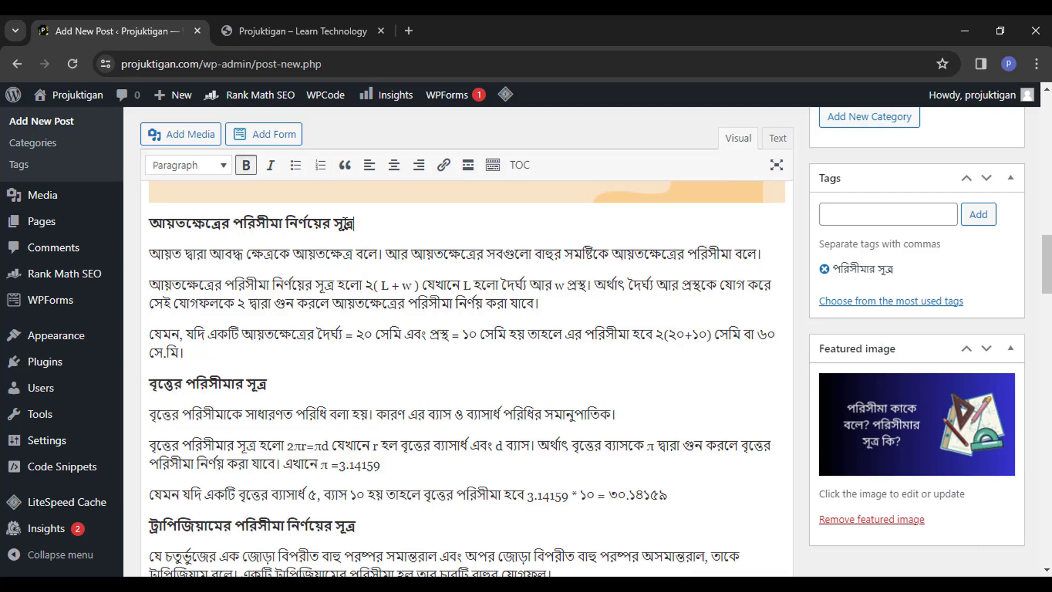
pyautogui.moveTo(351, 223); pyautogui.dragTo(147, 224)
pyautogui.click(188, 167)
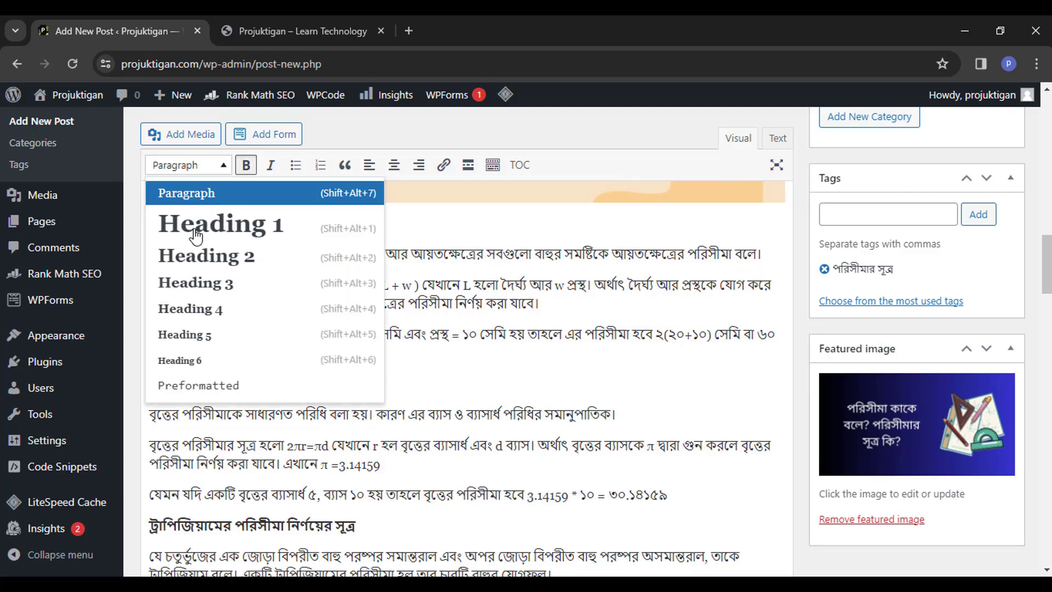
pyautogui.click(209, 322)
# Format the bold line "বৃত্তের পরিসীমার সূত্র" as Heading 4.
pyautogui.scroll(-3, 268, 307)
pyautogui.moveTo(268, 230); pyautogui.dragTo(147, 226)
pyautogui.click(187, 165)
pyautogui.click(204, 307)
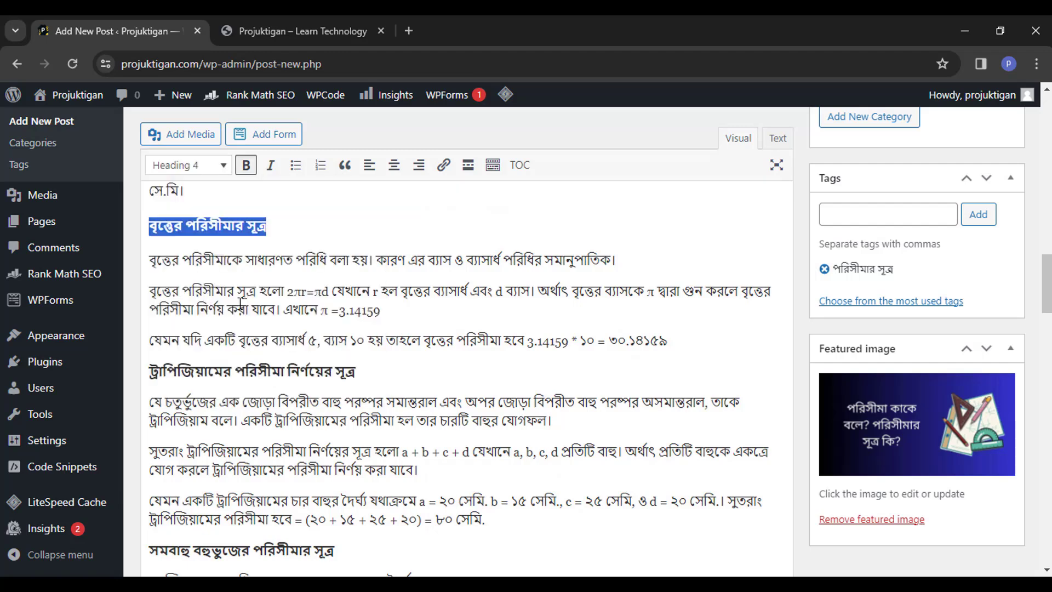
pyautogui.click(241, 302)
# Format the bold line "ট্রাপিজিয়ামের পরিসীমা নির্ণয়ের সূত্র" as Heading 4.
pyautogui.scroll(-3, 241, 303)
pyautogui.moveTo(356, 217); pyautogui.dragTo(141, 213)
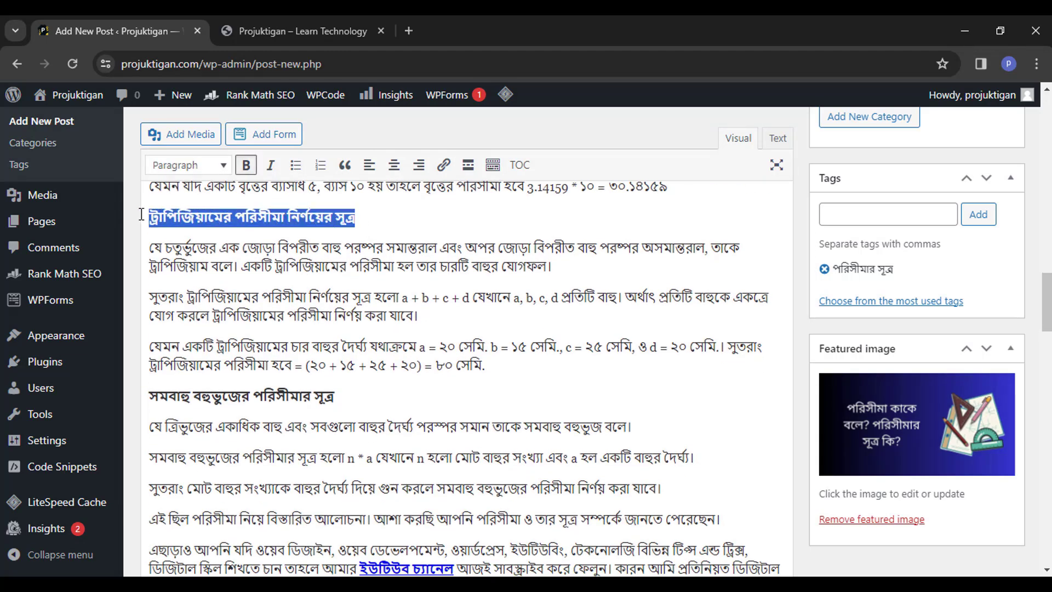
pyautogui.click(188, 165)
pyautogui.click(235, 302)
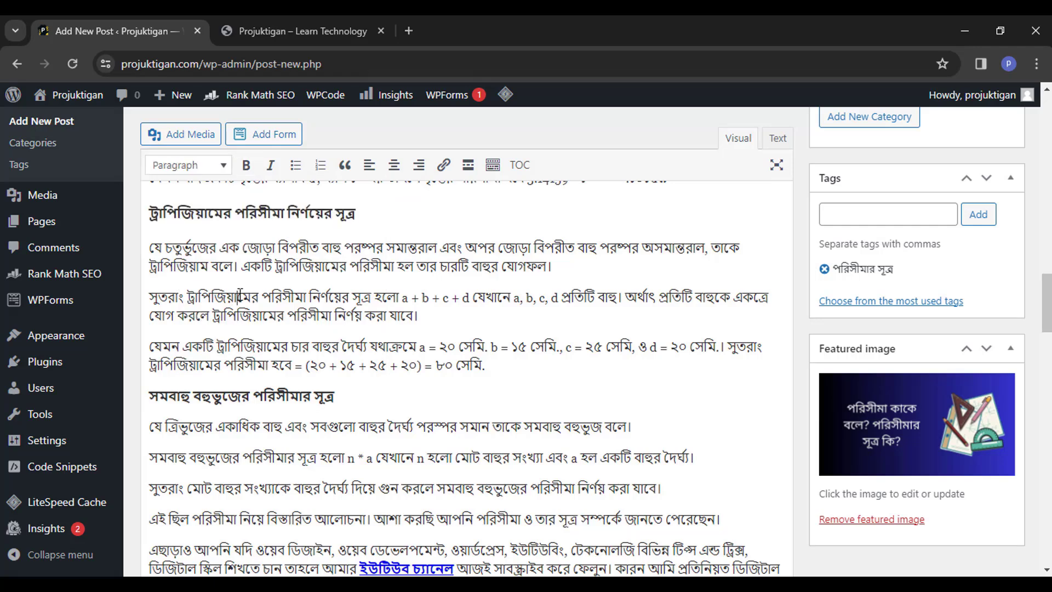
# Format the bold line "সমবাহু বহুভুজের পরিসীমার সূত্র" as Heading 4.
pyautogui.scroll(-2, 286, 311)
pyautogui.moveTo(357, 314); pyautogui.dragTo(145, 310)
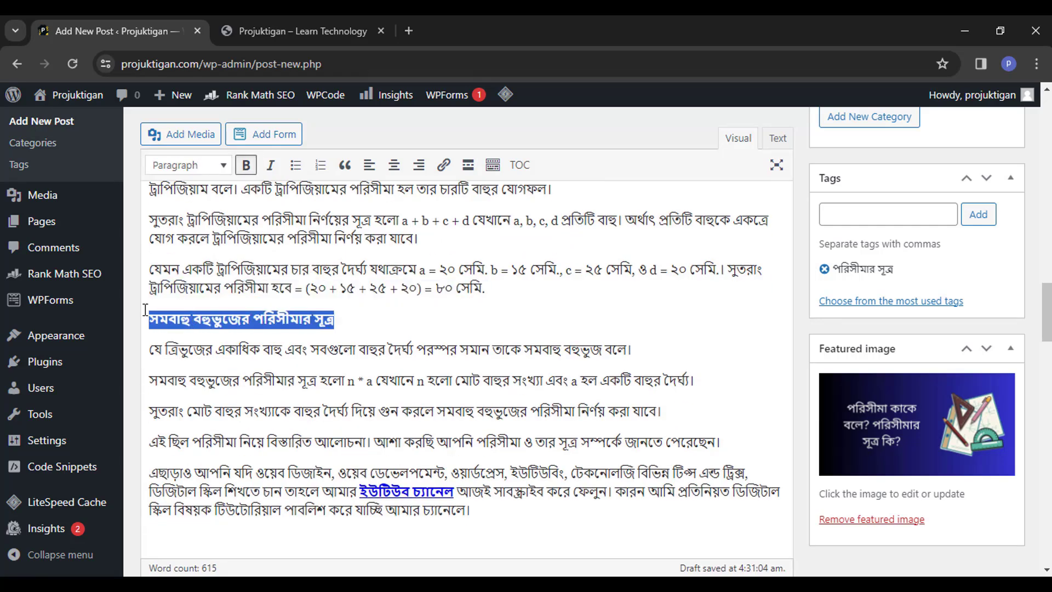
pyautogui.click(188, 165)
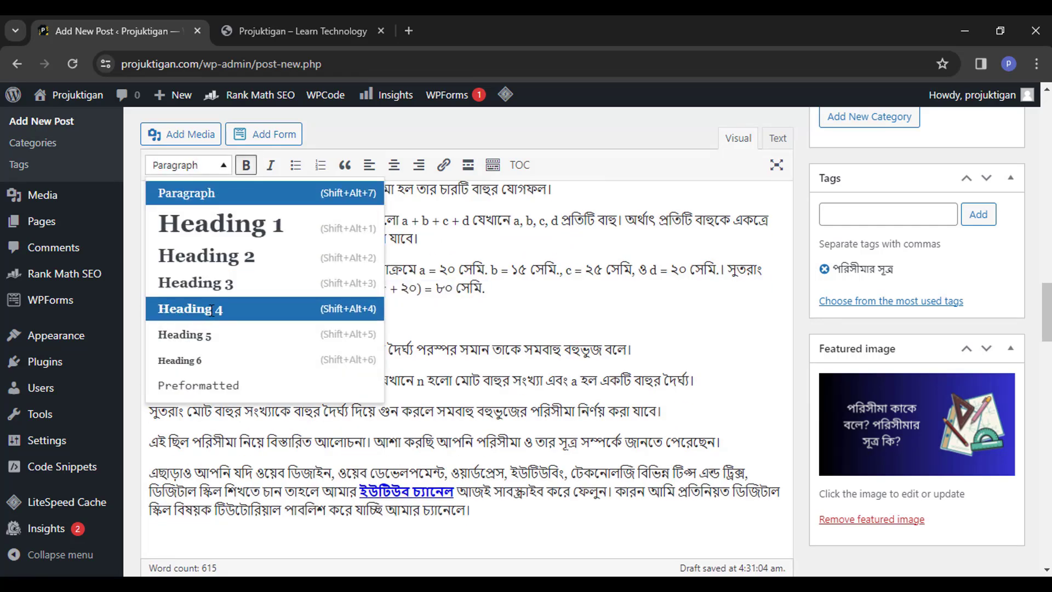
pyautogui.click(208, 309)
pyautogui.click(303, 280)
# Review the post's Basic SEO checks in Rank Math and expand the Additional checks to examine the remaining errors.
pyautogui.scroll(10, 418, 339)
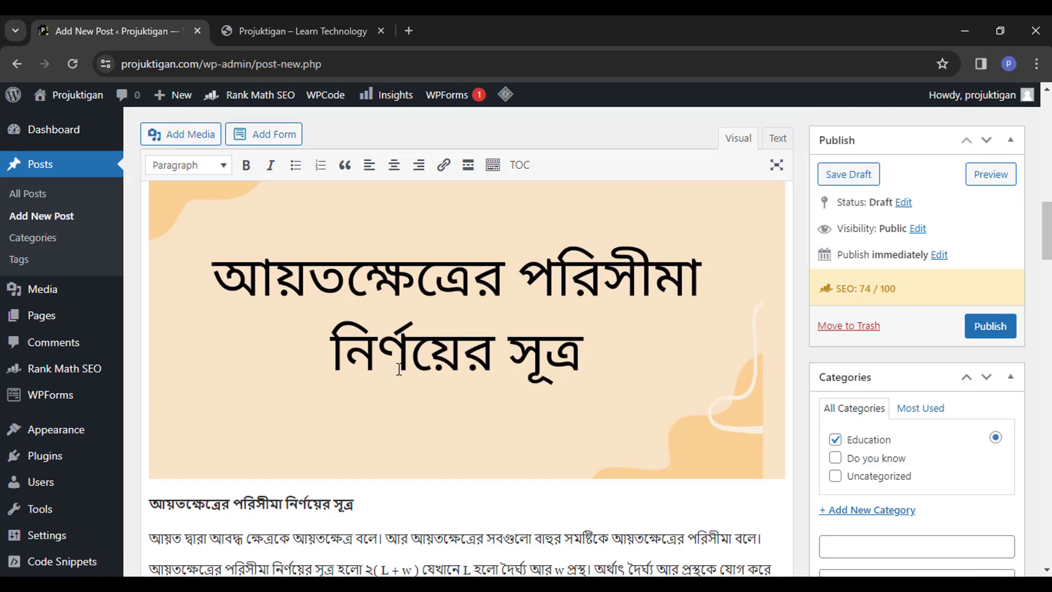
pyautogui.scroll(-8, 399, 369)
pyautogui.scroll(-10, 404, 370)
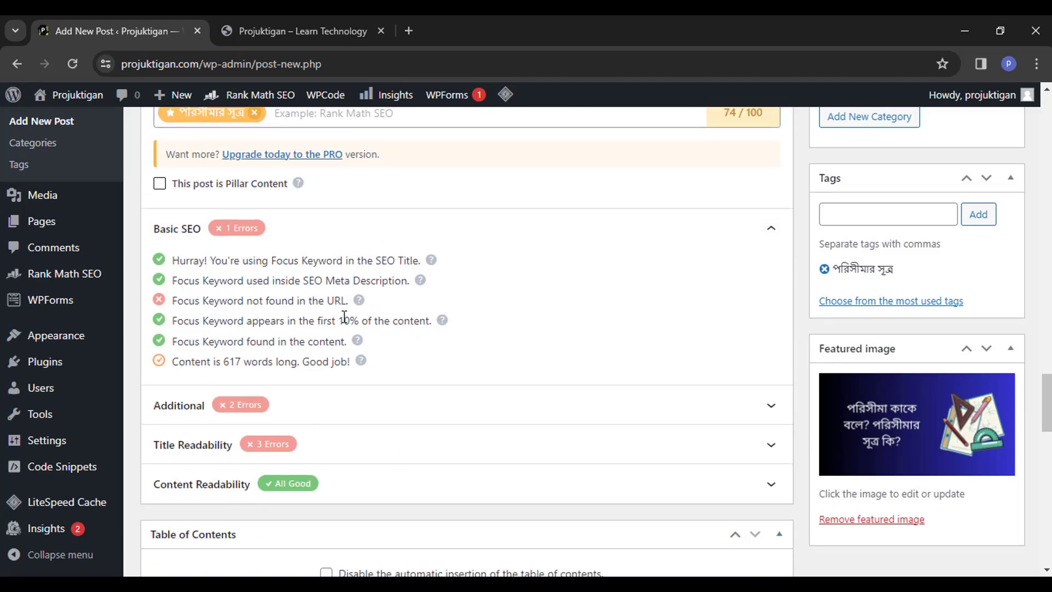
pyautogui.scroll(-2, 341, 323)
pyautogui.scroll(2, 294, 261)
pyautogui.scroll(-2, 309, 347)
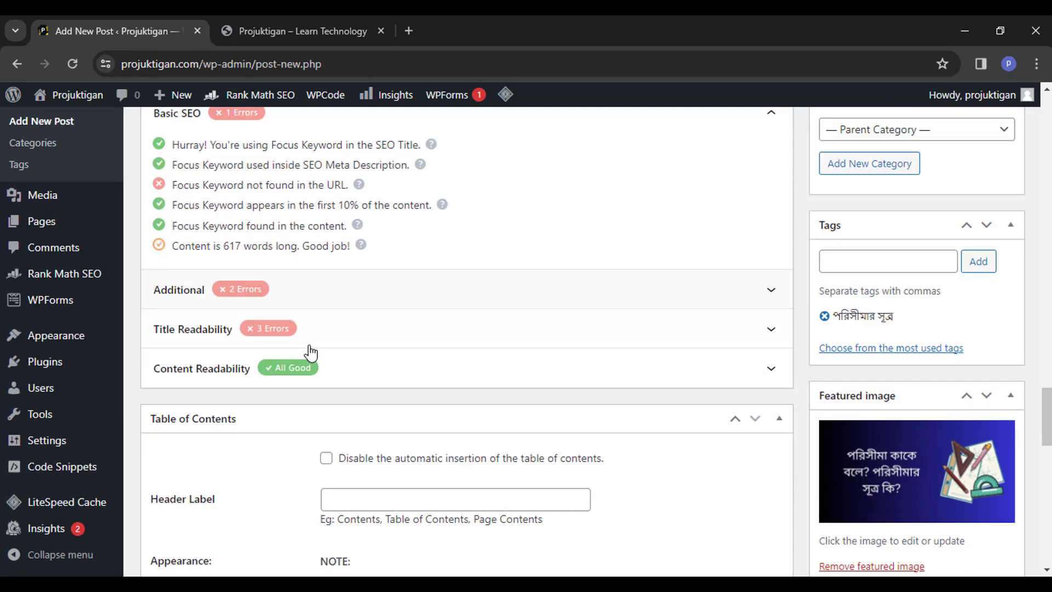
pyautogui.scroll(-1, 311, 352)
pyautogui.click(301, 262)
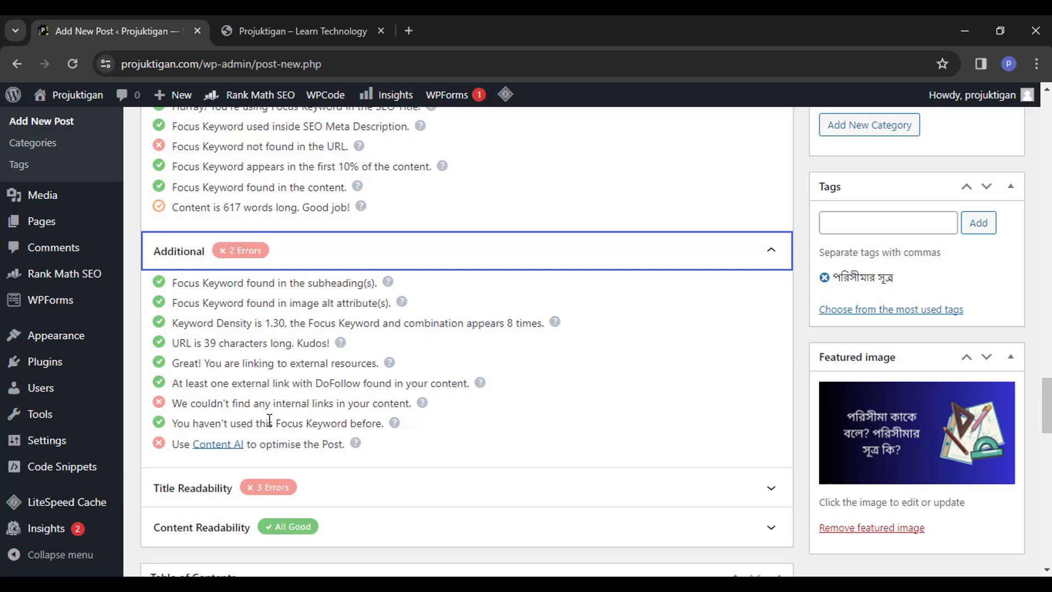
# Insert a new-tab link to the existing post "ই পাসপোর্ট কি? ই পাসপোর্ট করতে কি কি লাগে এবং কত টাকা লাগে" below the rectangle section's example.
pyautogui.scroll(15, 318, 394)
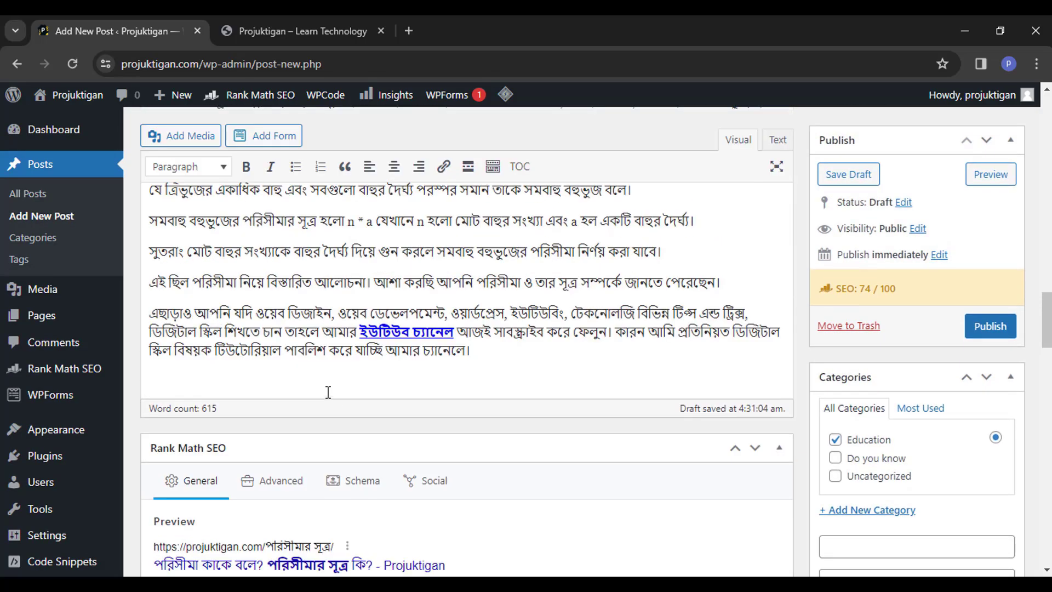
pyautogui.scroll(10, 349, 355)
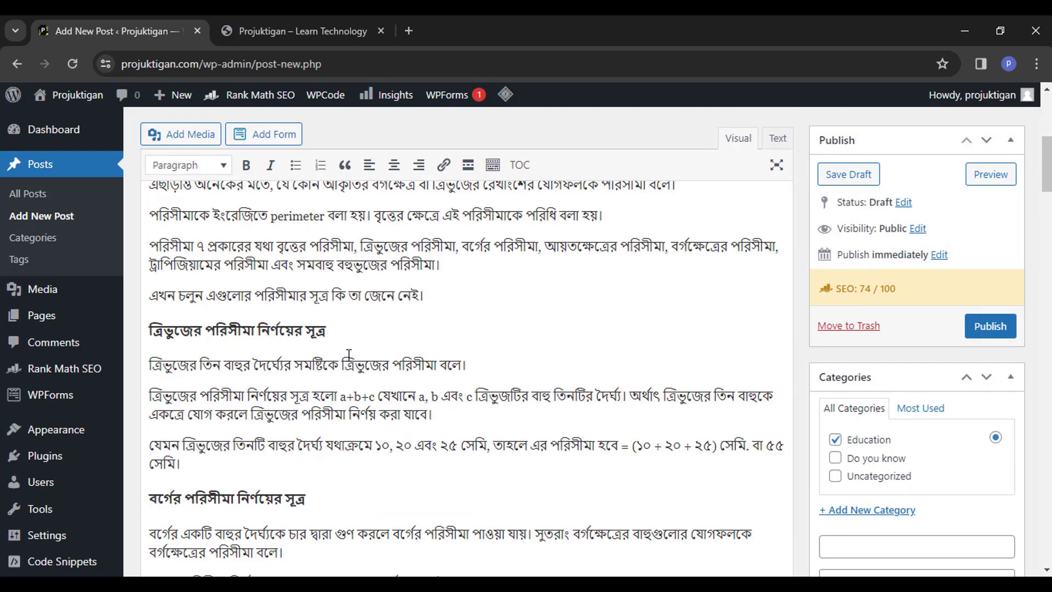
pyautogui.scroll(-8, 348, 355)
pyautogui.scroll(-2, 249, 370)
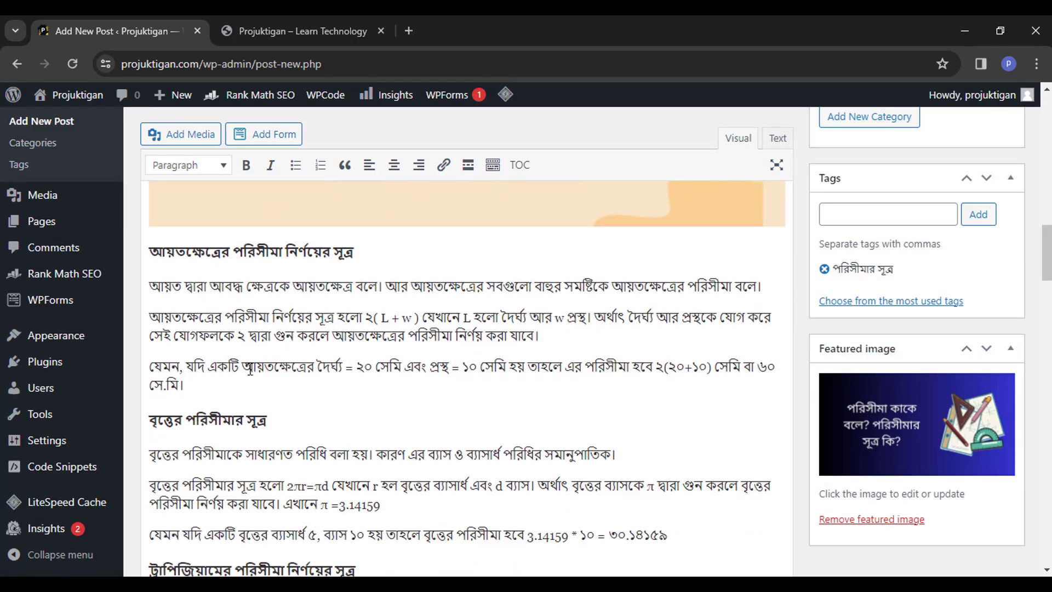
pyautogui.click(245, 381)
pyautogui.press('Return')
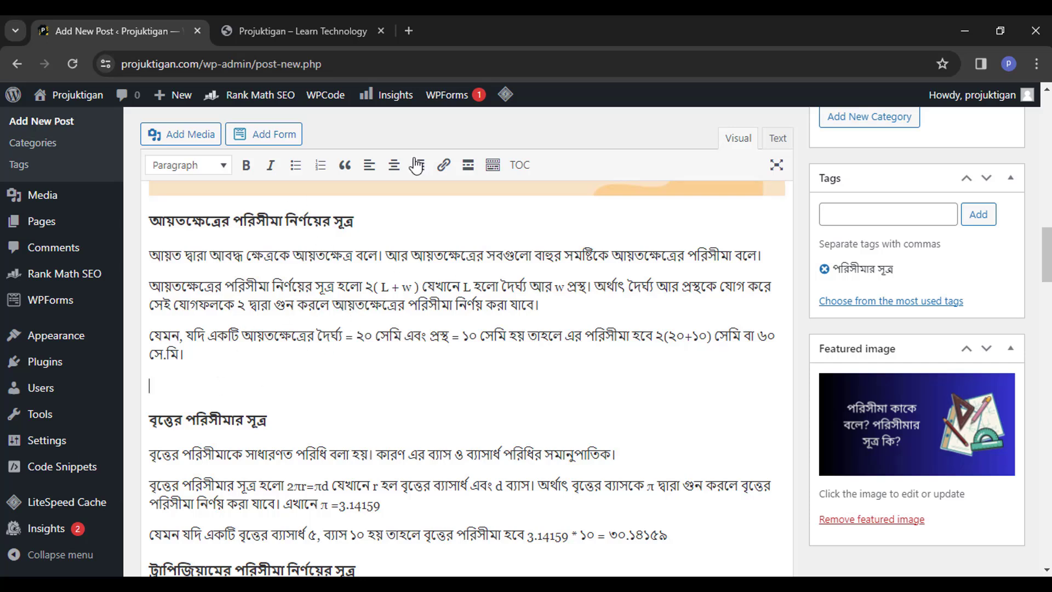
pyautogui.click(443, 164)
pyautogui.click(418, 415)
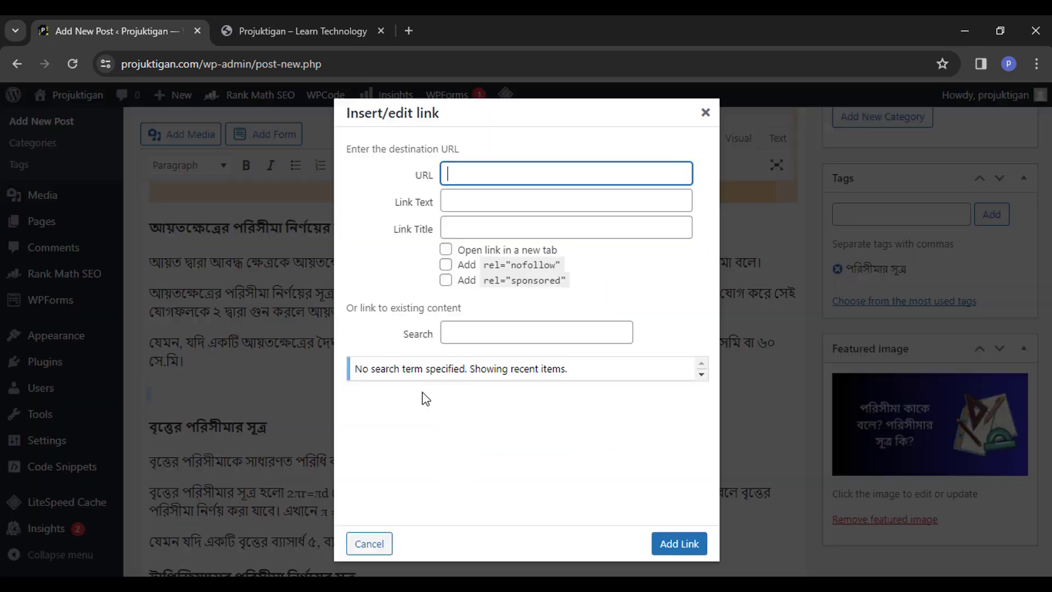
pyautogui.click(446, 249)
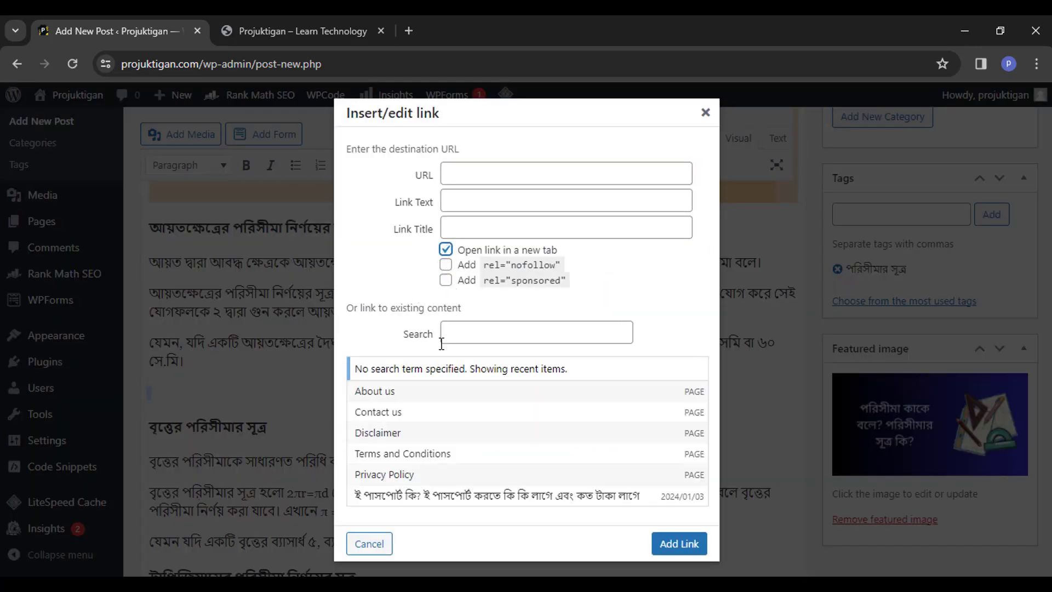
pyautogui.click(446, 496)
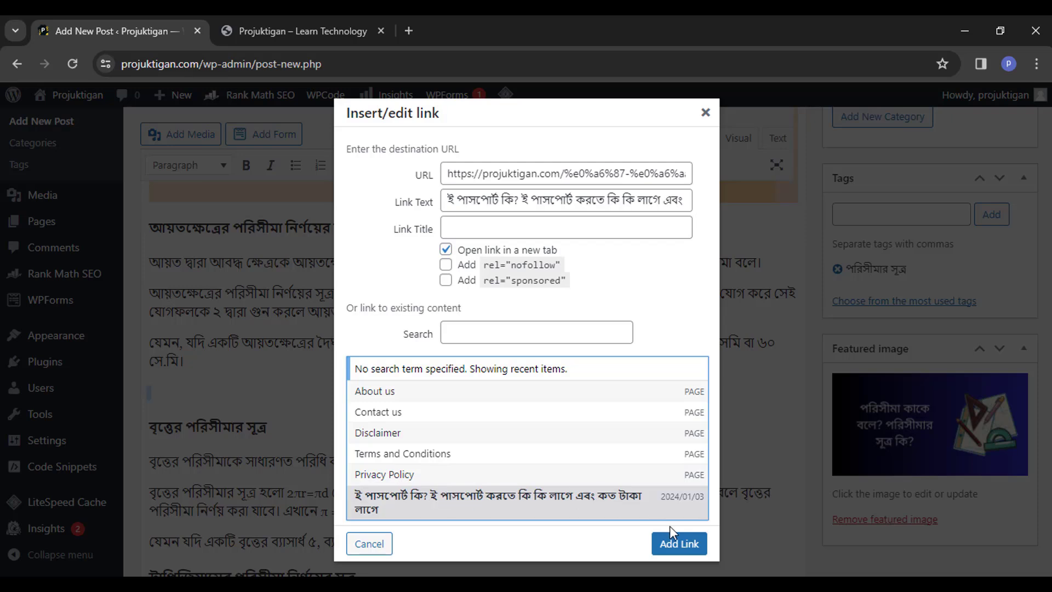
pyautogui.click(673, 545)
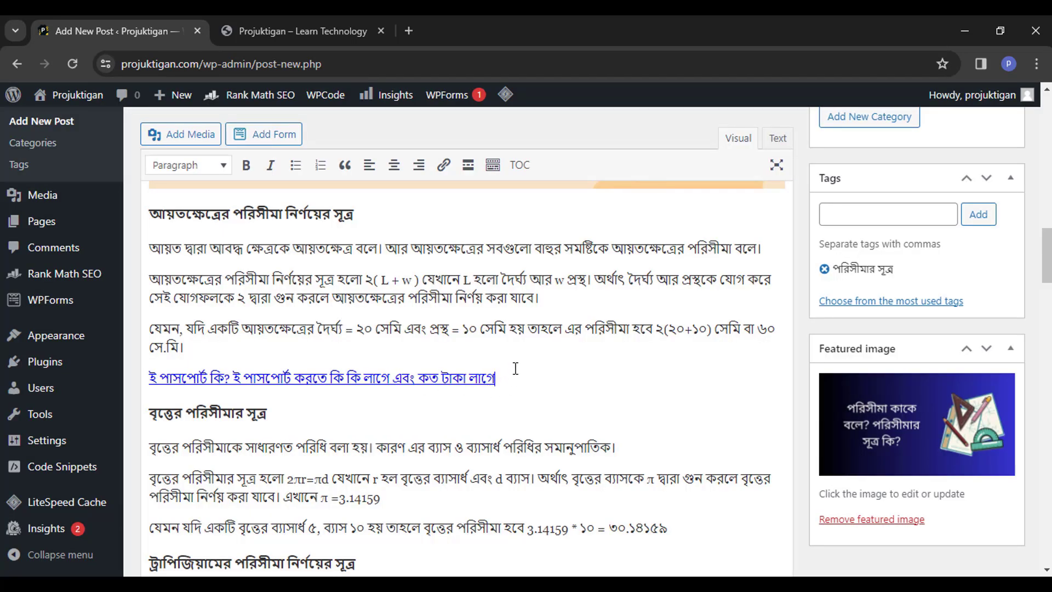
# Make the inserted e-passport post link bold.
pyautogui.moveTo(515, 368); pyautogui.dragTo(143, 373)
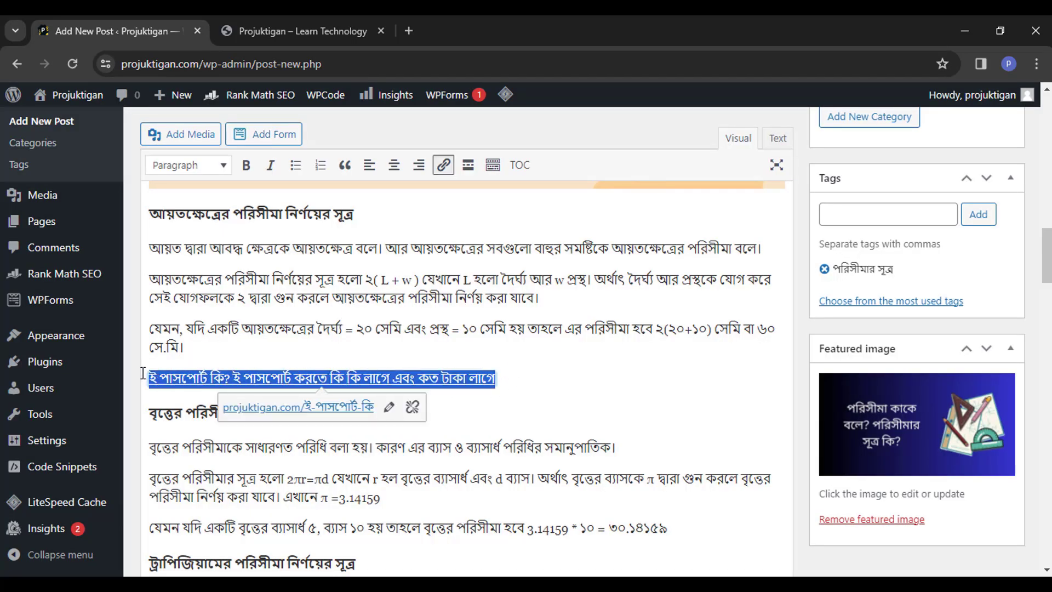
pyautogui.click(246, 165)
pyautogui.click(258, 292)
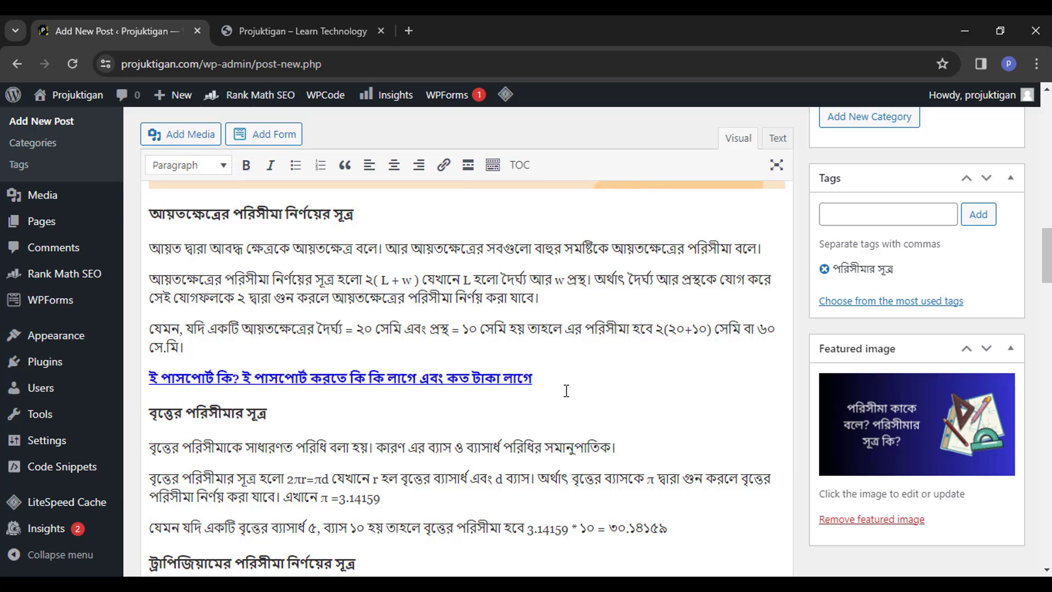
# Add rel="nofollow" to the bold e-passport post link and update it.
pyautogui.moveTo(552, 380); pyautogui.dragTo(144, 378)
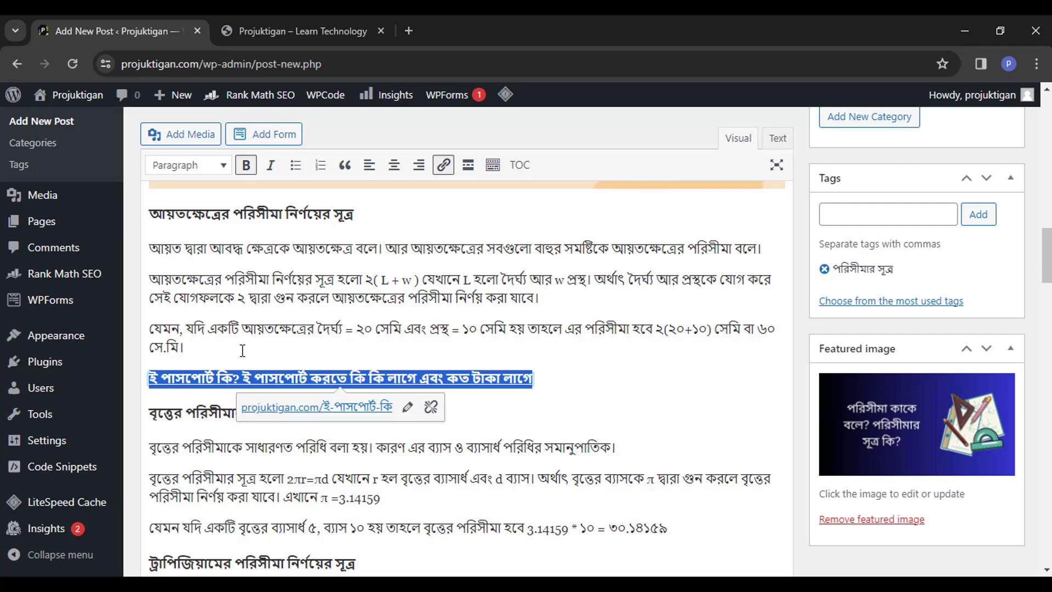
pyautogui.click(407, 407)
pyautogui.click(465, 406)
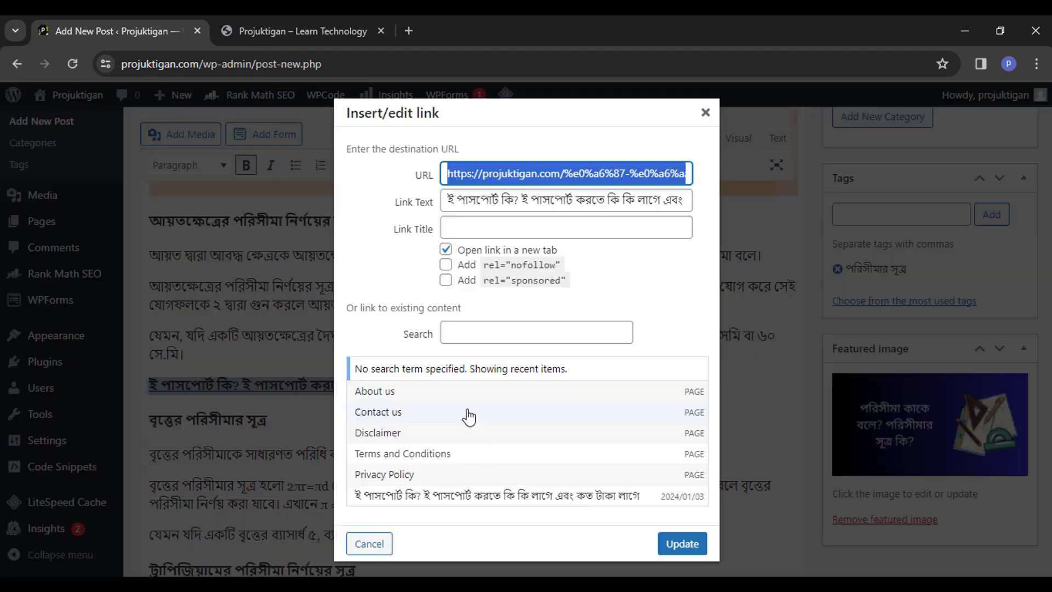
pyautogui.click(445, 265)
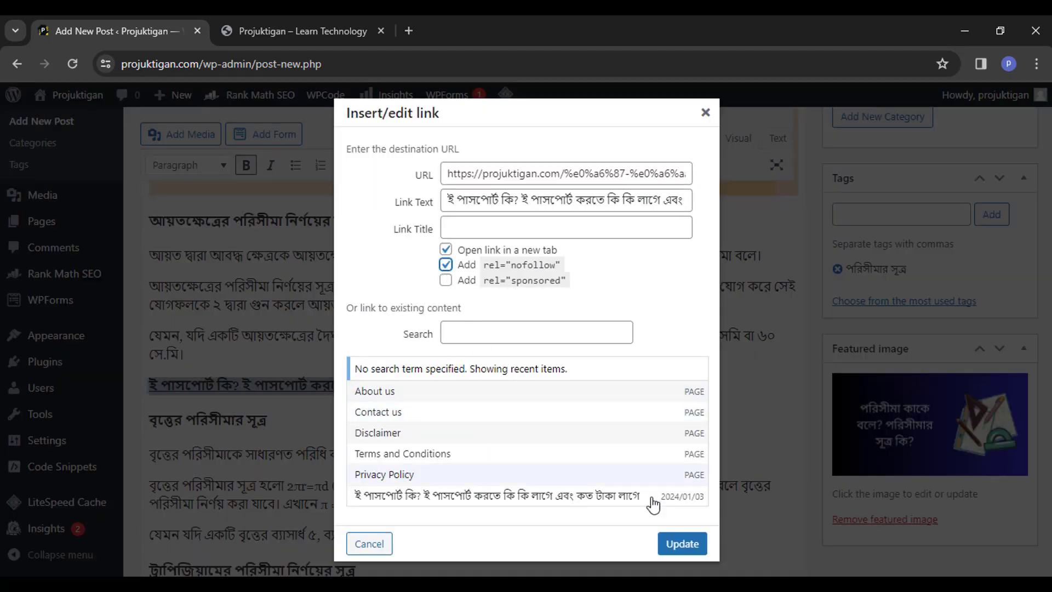
pyautogui.click(682, 544)
# Look over the post content and recheck the Rank Math score with its Basic SEO and Additional checks.
pyautogui.scroll(5, 540, 371)
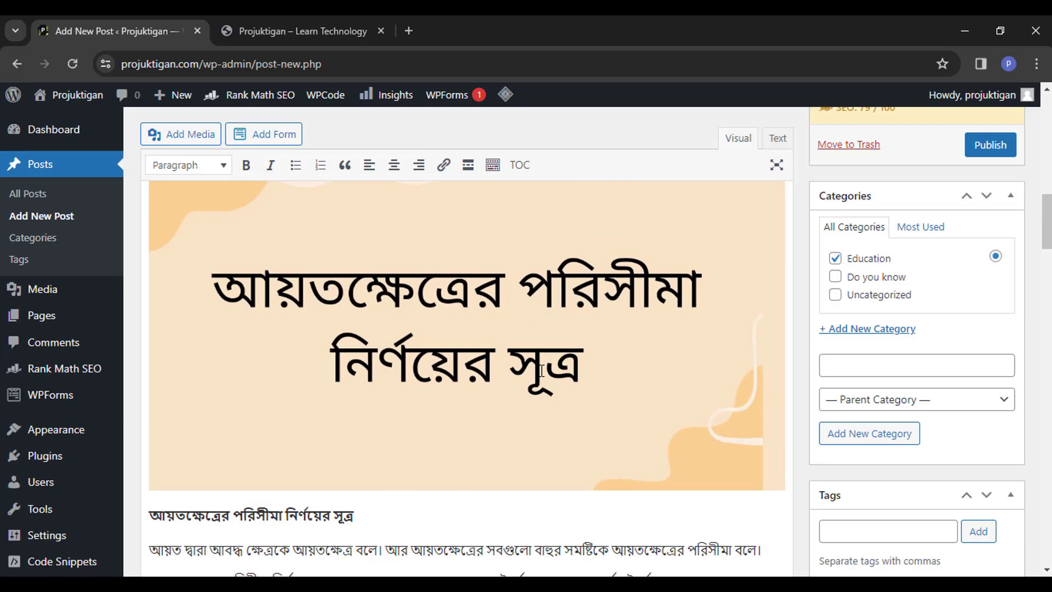
pyautogui.scroll(3, 541, 371)
pyautogui.scroll(-8, 541, 370)
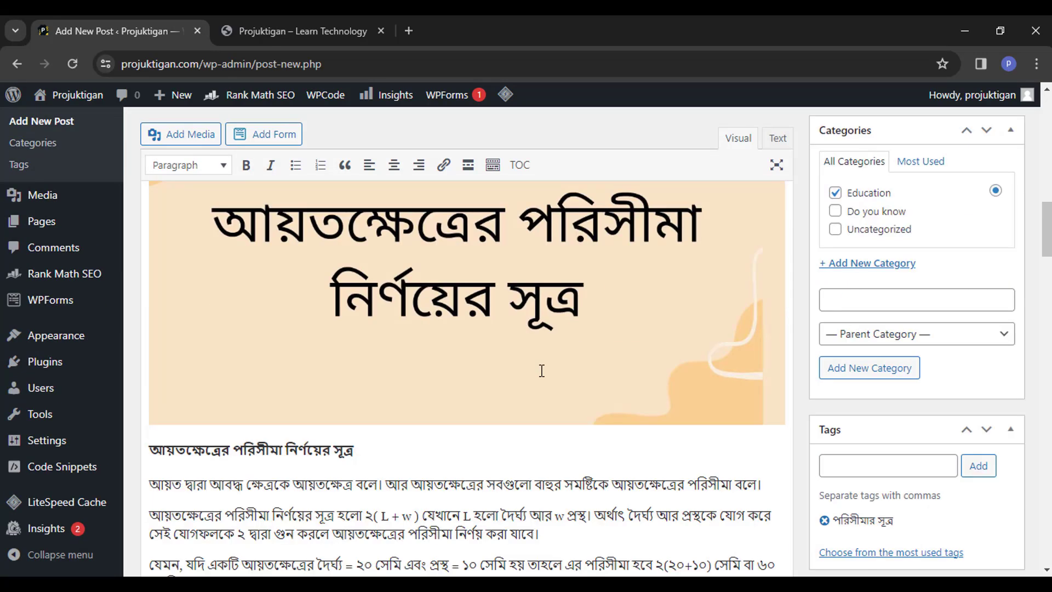
pyautogui.scroll(5, 542, 371)
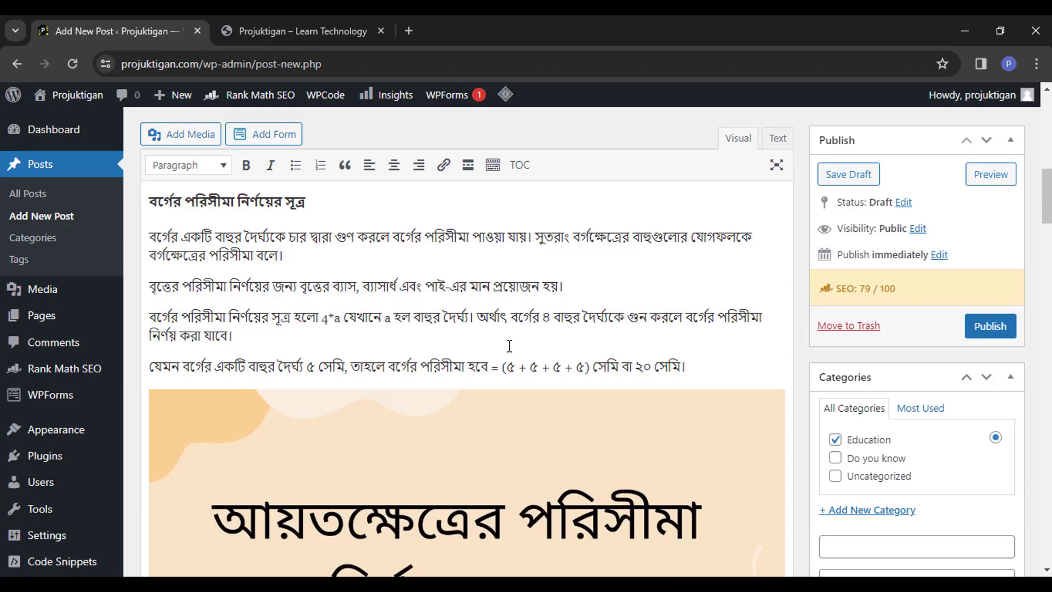
pyautogui.scroll(-15, 509, 346)
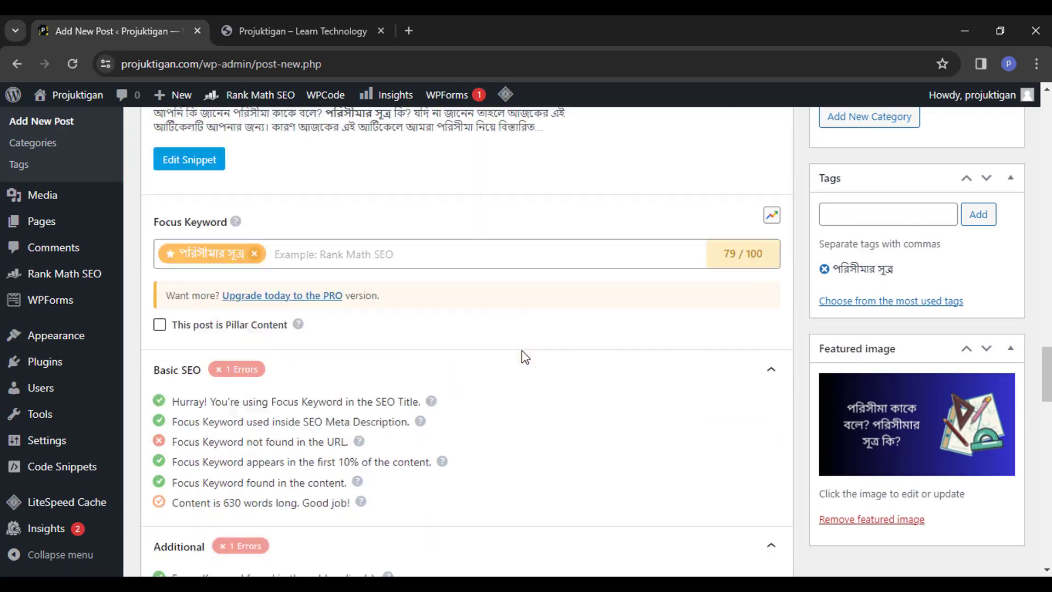
pyautogui.scroll(-5, 521, 356)
pyautogui.scroll(6, 500, 388)
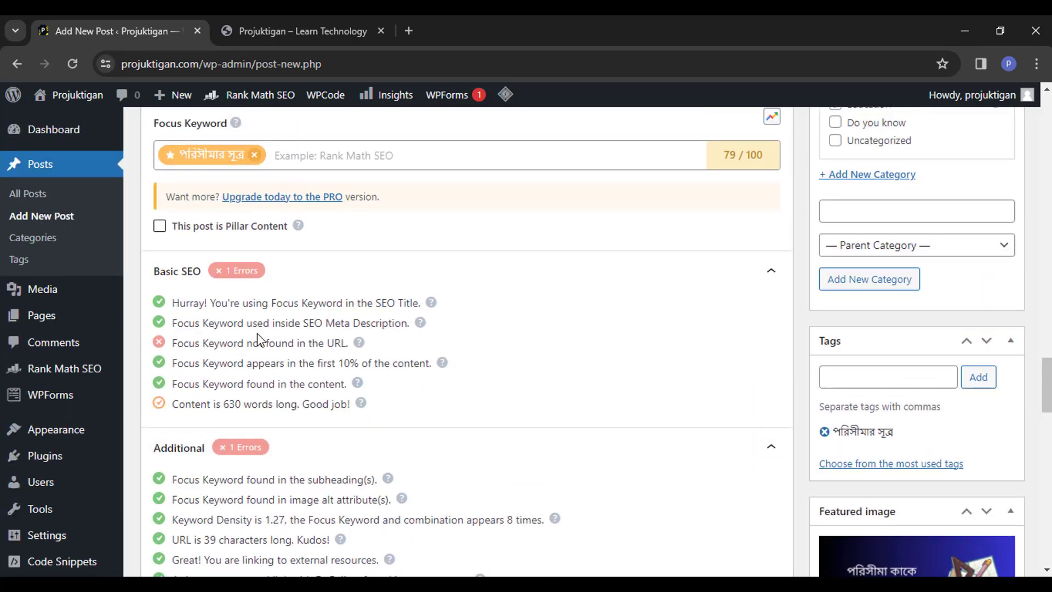
pyautogui.scroll(-5, 540, 380)
pyautogui.scroll(6, 540, 383)
pyautogui.scroll(-1, 466, 389)
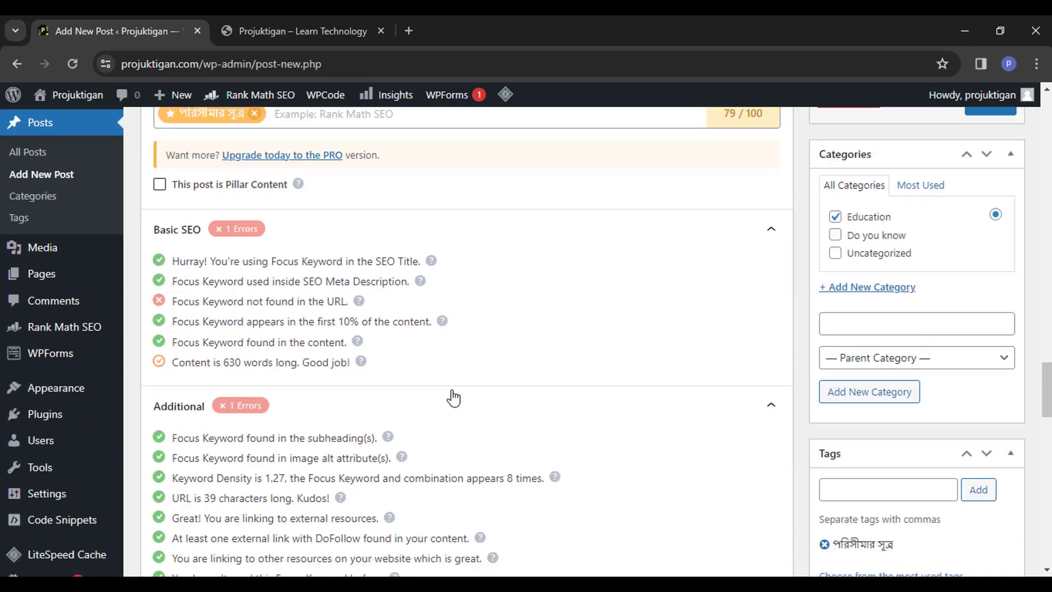
pyautogui.scroll(-5, 453, 398)
pyautogui.scroll(-3, 454, 398)
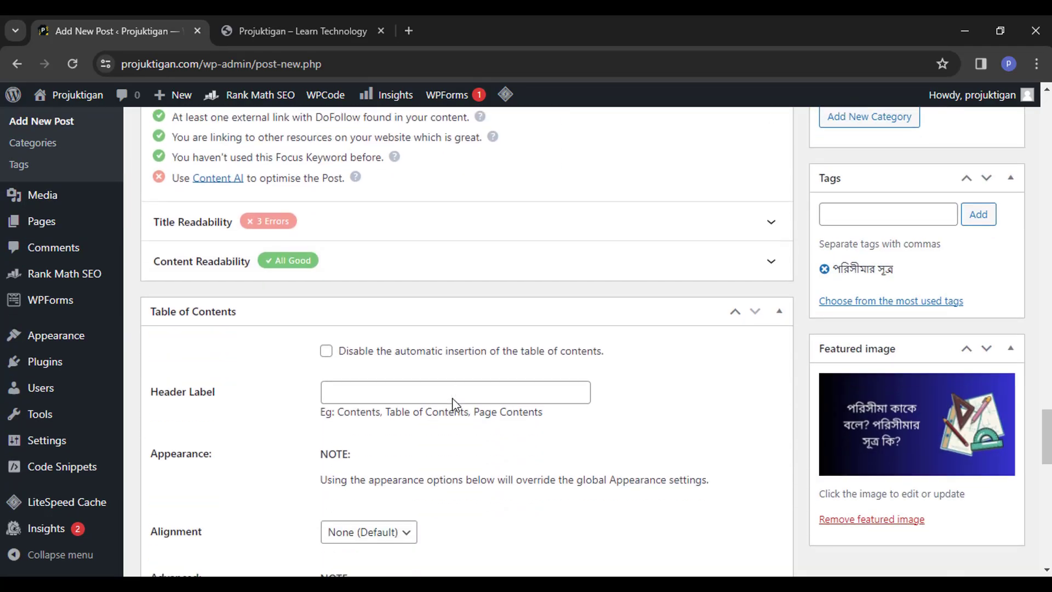
pyautogui.scroll(15, 453, 398)
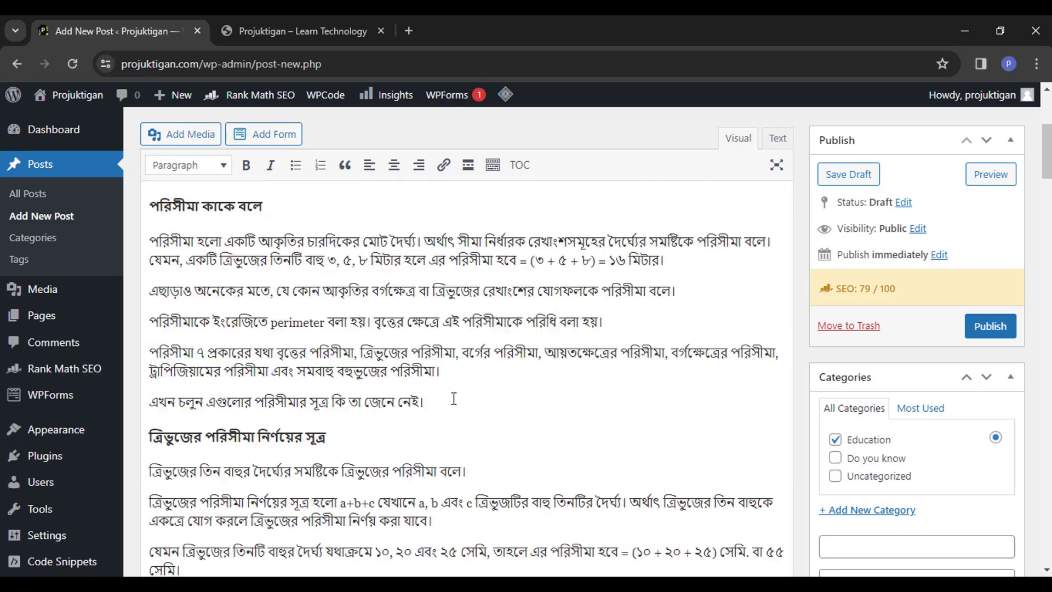
# Hide the Table of Contents box from the post editor through the screen options.
pyautogui.scroll(6, 454, 398)
pyautogui.click(893, 117)
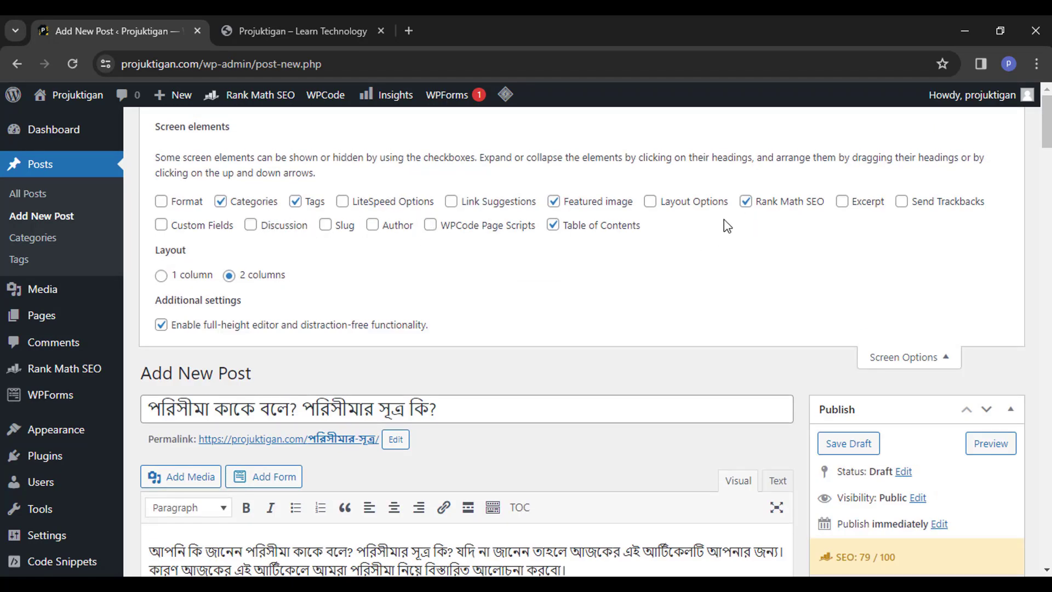
pyautogui.click(553, 225)
pyautogui.click(887, 357)
# Copy the heading "পরিসীমা কাকে বলে" and add it as a post tag.
pyautogui.scroll(-10, 909, 329)
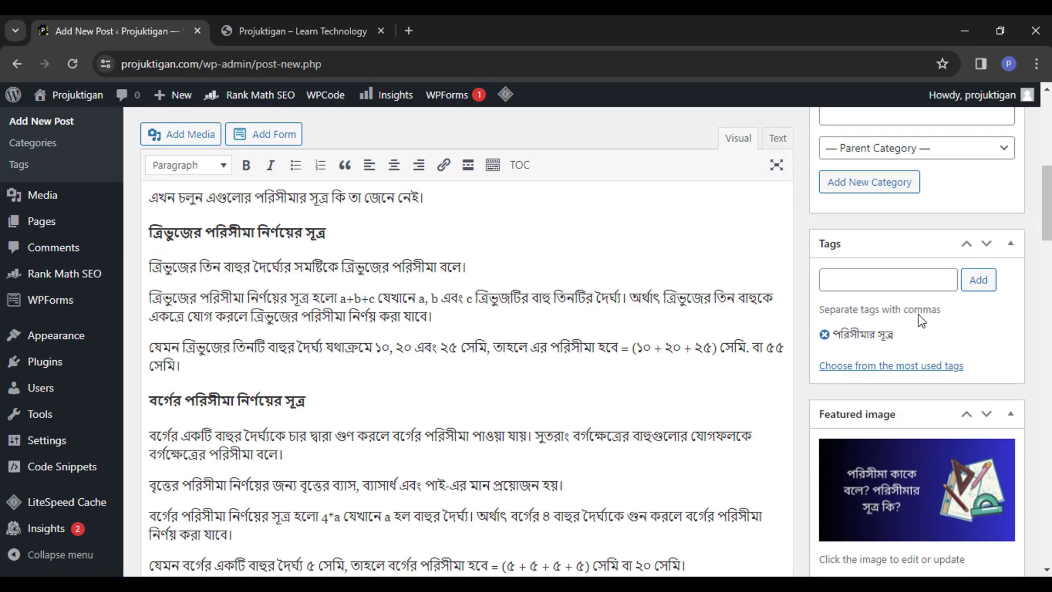
pyautogui.scroll(10, 513, 327)
pyautogui.scroll(-3, 438, 339)
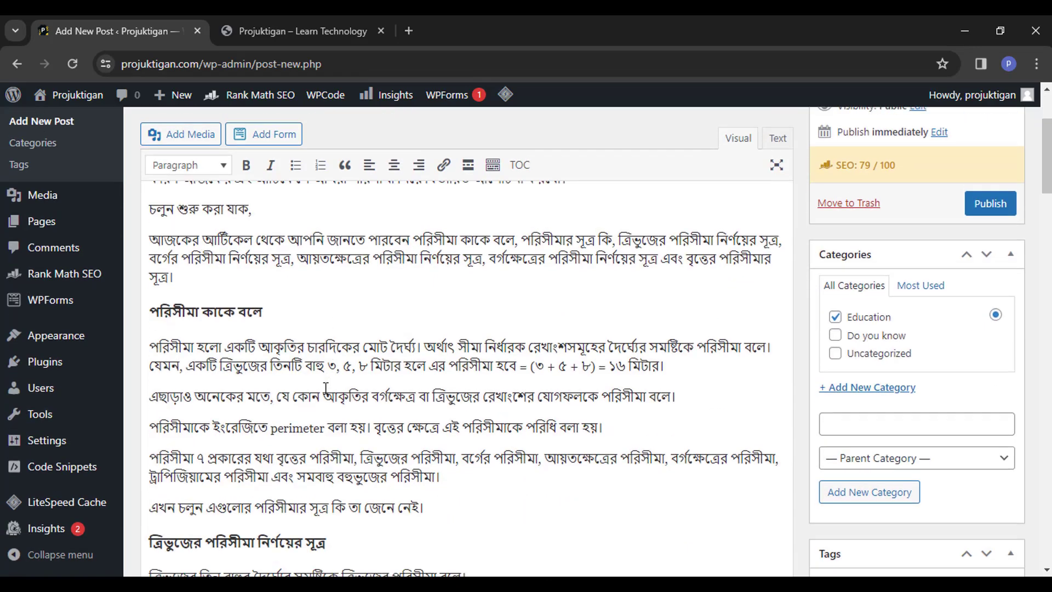
pyautogui.moveTo(266, 310); pyautogui.dragTo(144, 307)
pyautogui.hotkey('ctrl', 'c')
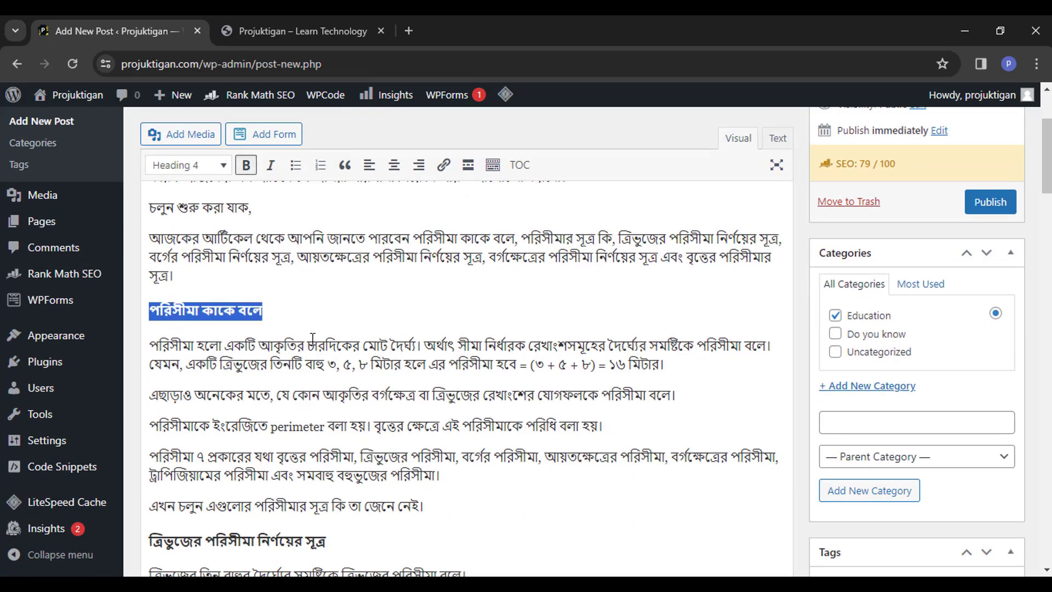
pyautogui.click(386, 352)
pyautogui.scroll(-4, 712, 373)
pyautogui.click(849, 357)
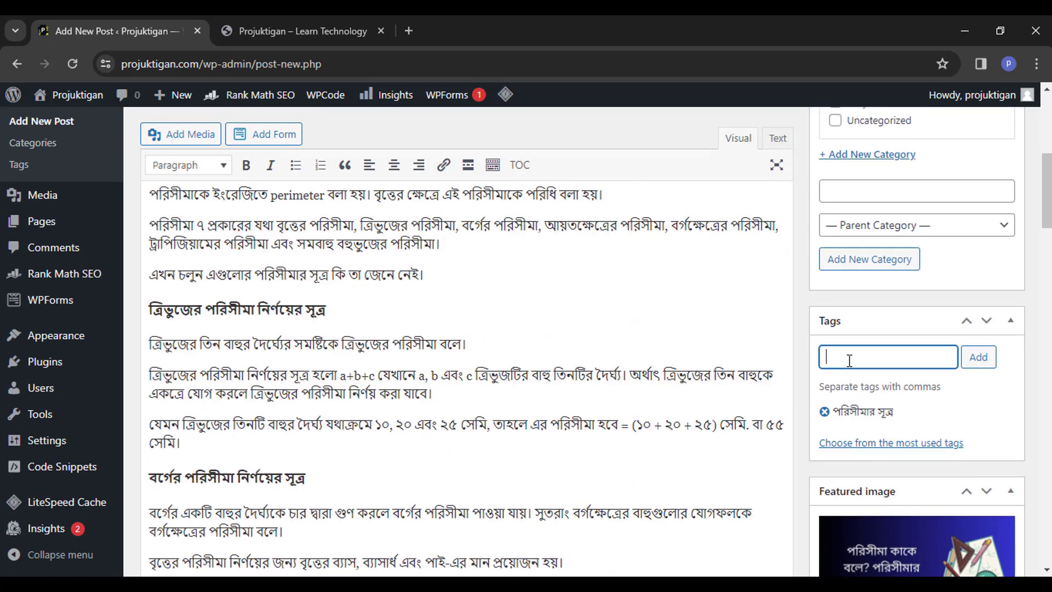
pyautogui.hotkey('ctrl', 'v')
pyautogui.press('Return')
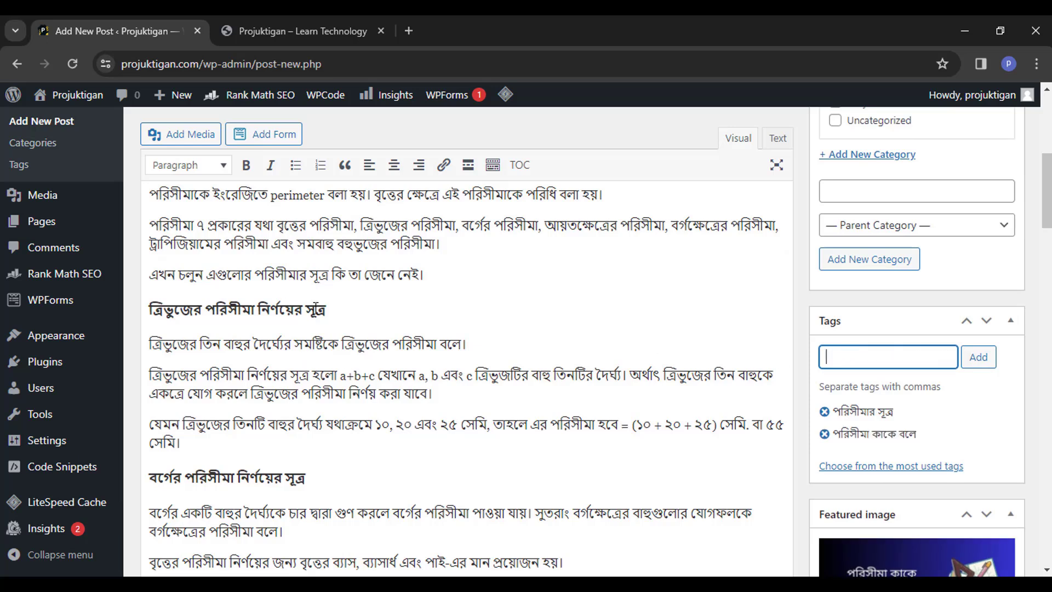
# Copy the heading "ত্রিভুজের পরিসীমা নির্ণয়ের সূত্র" from the post and add it as a tag.
pyautogui.moveTo(327, 310); pyautogui.dragTo(142, 309)
pyautogui.hotkey('ctrl', 'c')
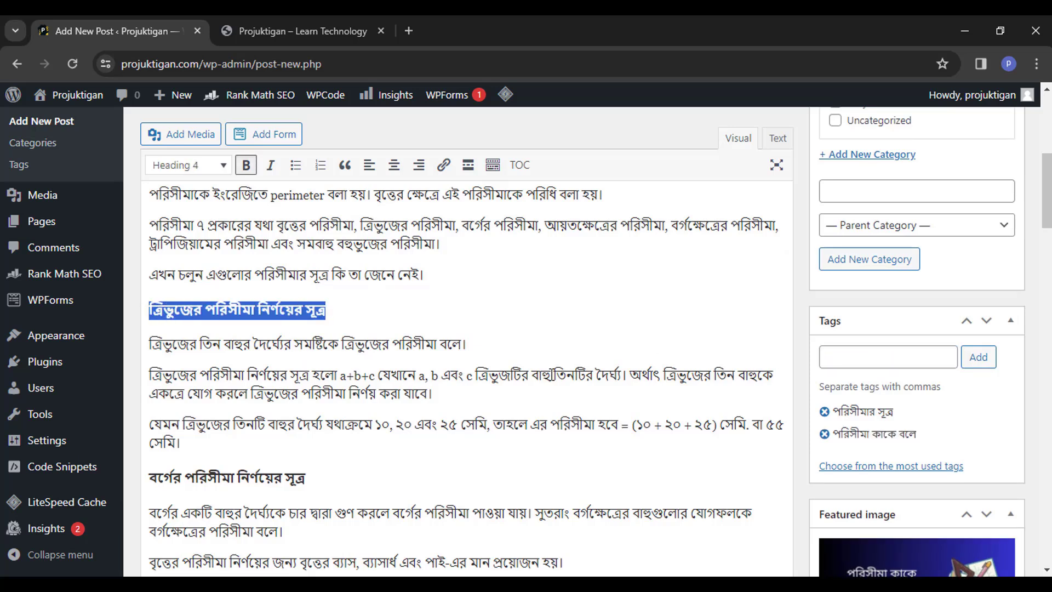
pyautogui.click(845, 357)
pyautogui.hotkey('ctrl', 'v')
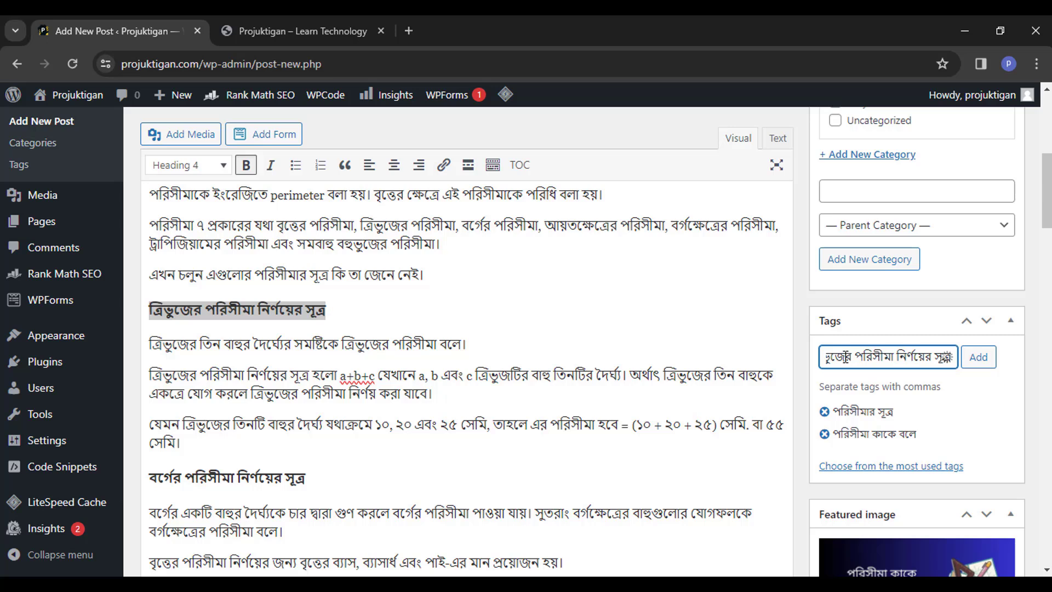
pyautogui.press('Return')
# Copy the heading "বর্গের পরিসীমা নির্ণয়ের সূত্র" from the post and add it as a tag.
pyautogui.moveTo(322, 478); pyautogui.dragTo(132, 476)
pyautogui.hotkey('ctrl', 'c')
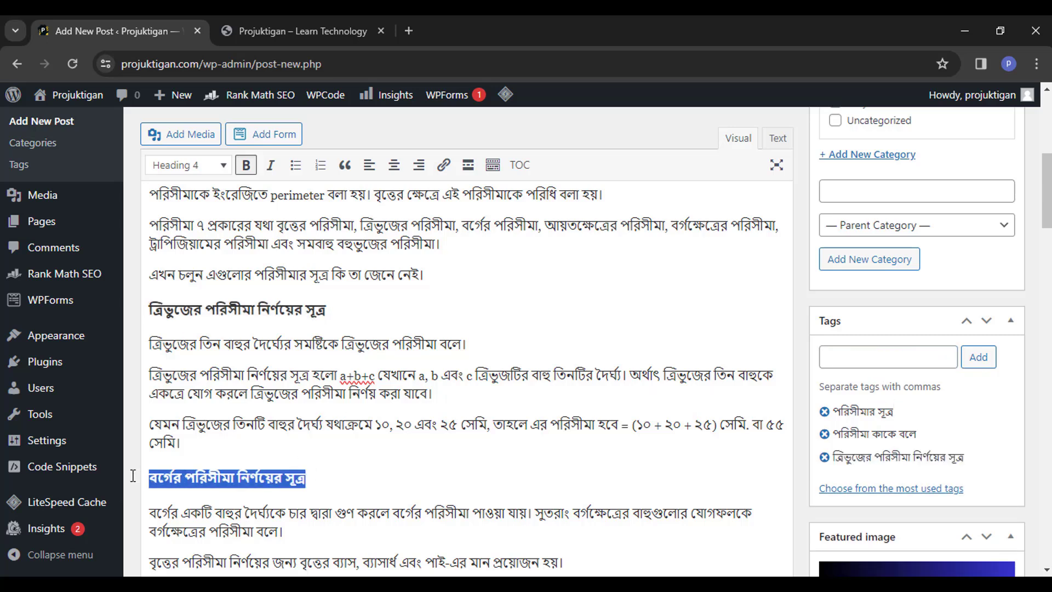
pyautogui.click(861, 358)
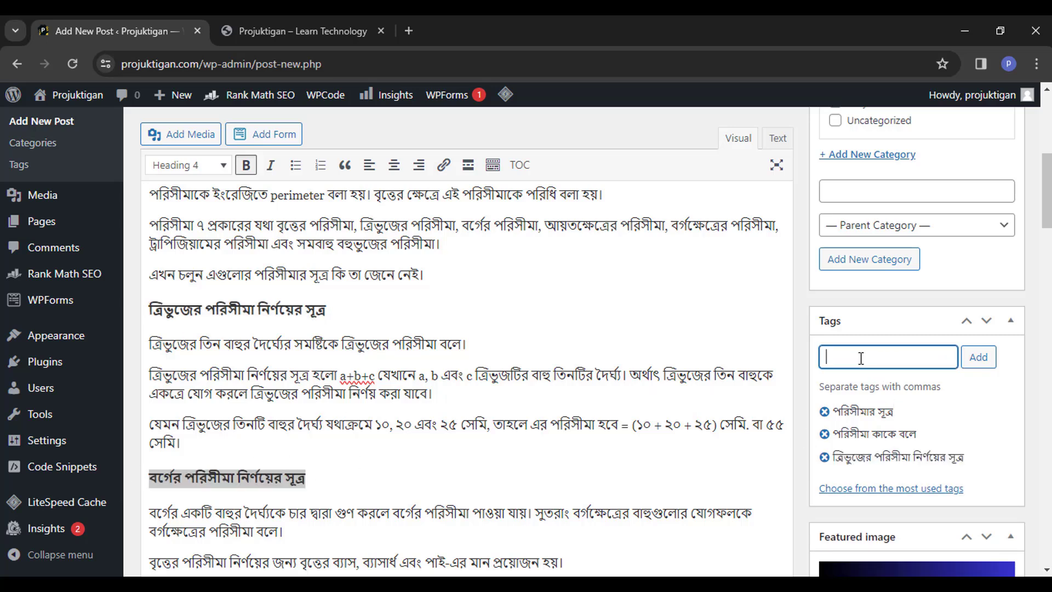
pyautogui.hotkey('ctrl', 'v')
pyautogui.press('Return')
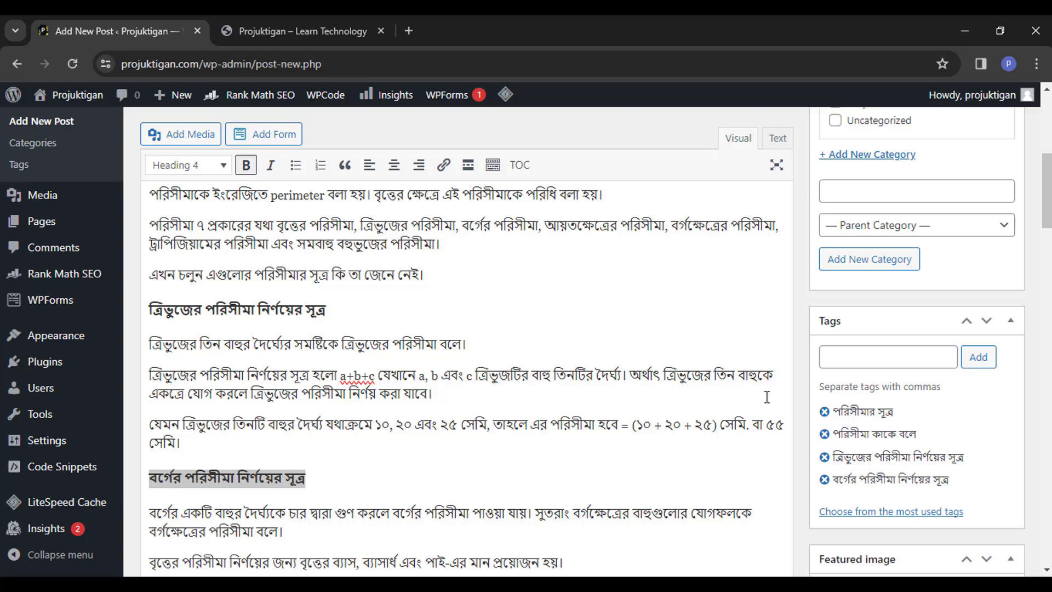
# Review the post content, tags, featured image and publish settings, and examine the Rank Math Basic SEO and Additional checks.
pyautogui.click(429, 370)
pyautogui.scroll(15, 504, 386)
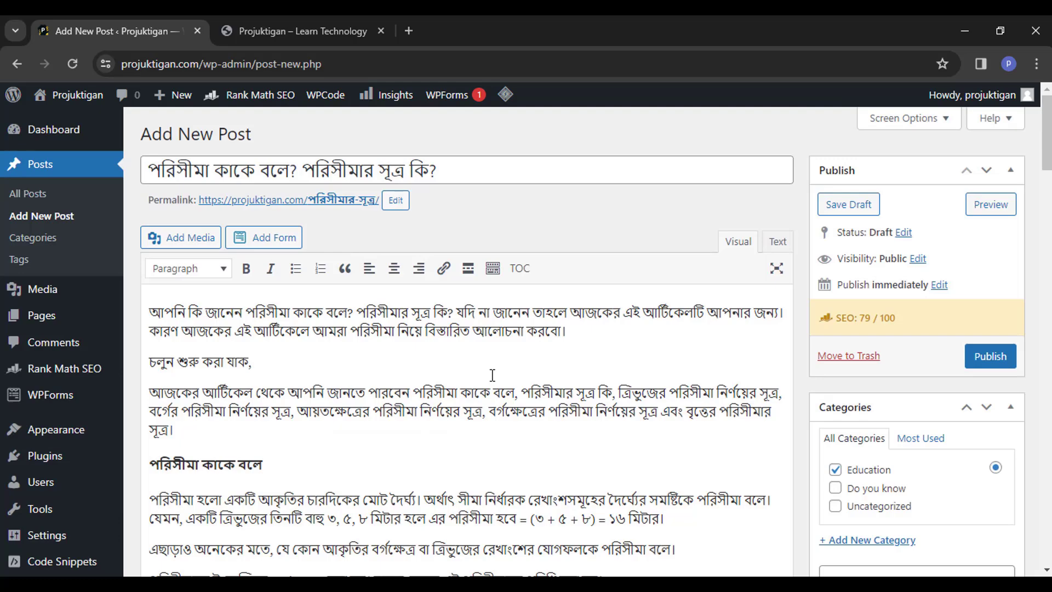
pyautogui.scroll(-1, 493, 375)
pyautogui.scroll(1, 492, 375)
pyautogui.scroll(-10, 838, 466)
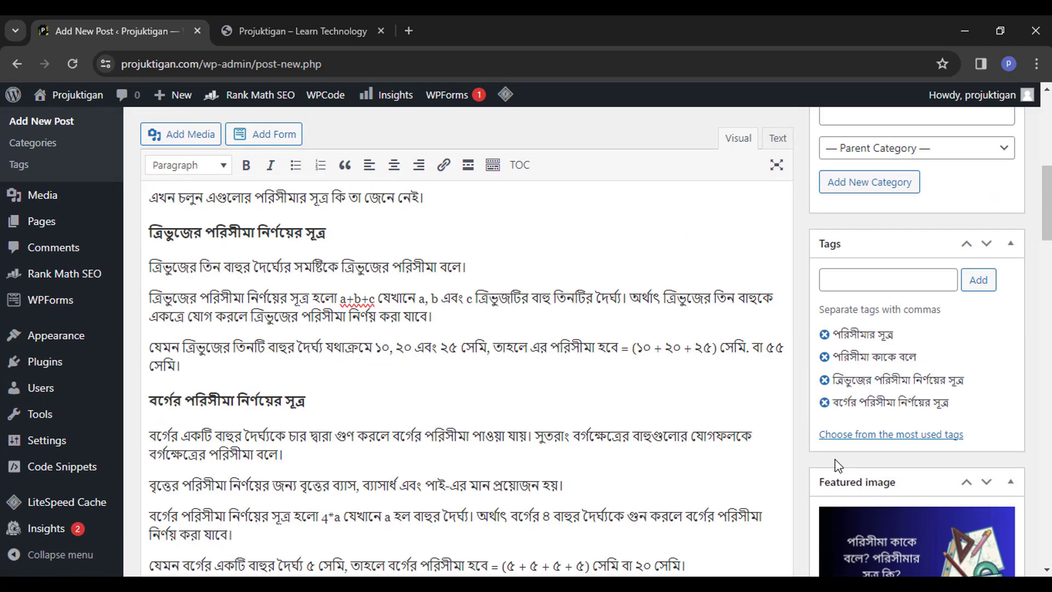
pyautogui.scroll(-1, 902, 500)
pyautogui.scroll(-4, 581, 457)
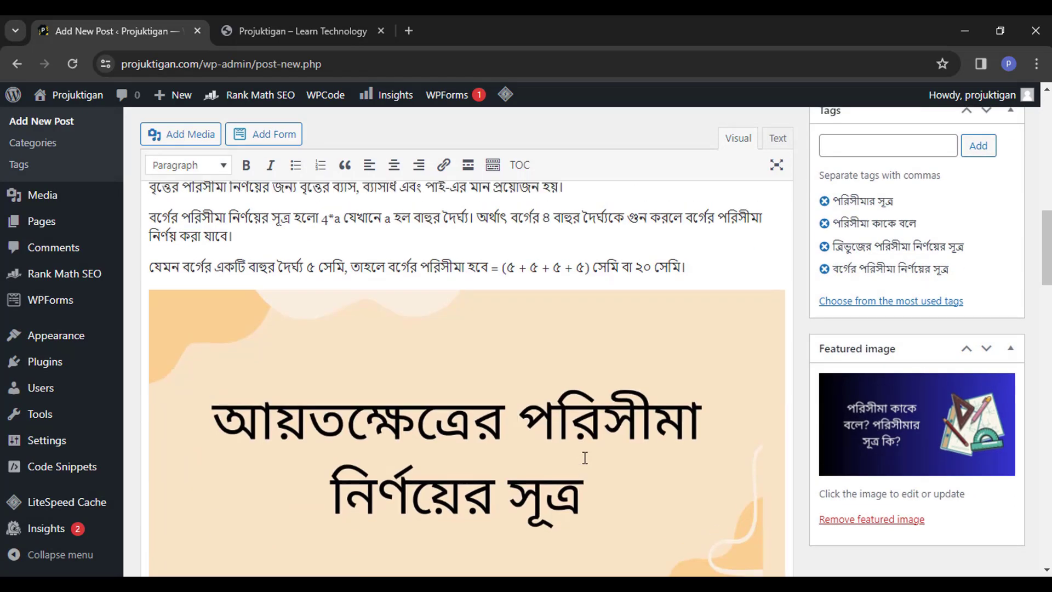
pyautogui.scroll(8, 583, 453)
pyautogui.scroll(5, 584, 452)
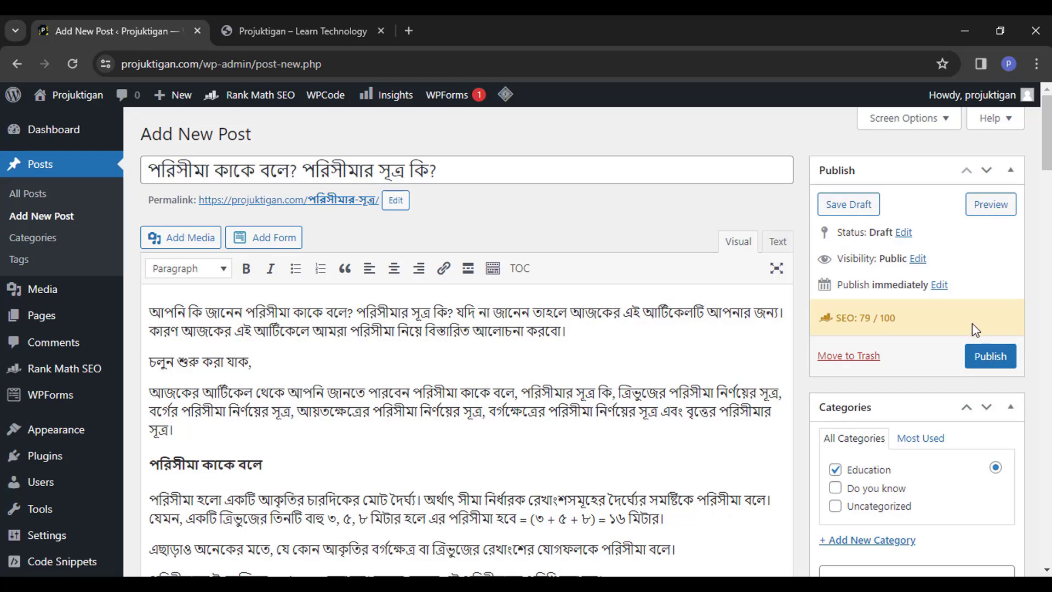
pyautogui.scroll(-10, 605, 376)
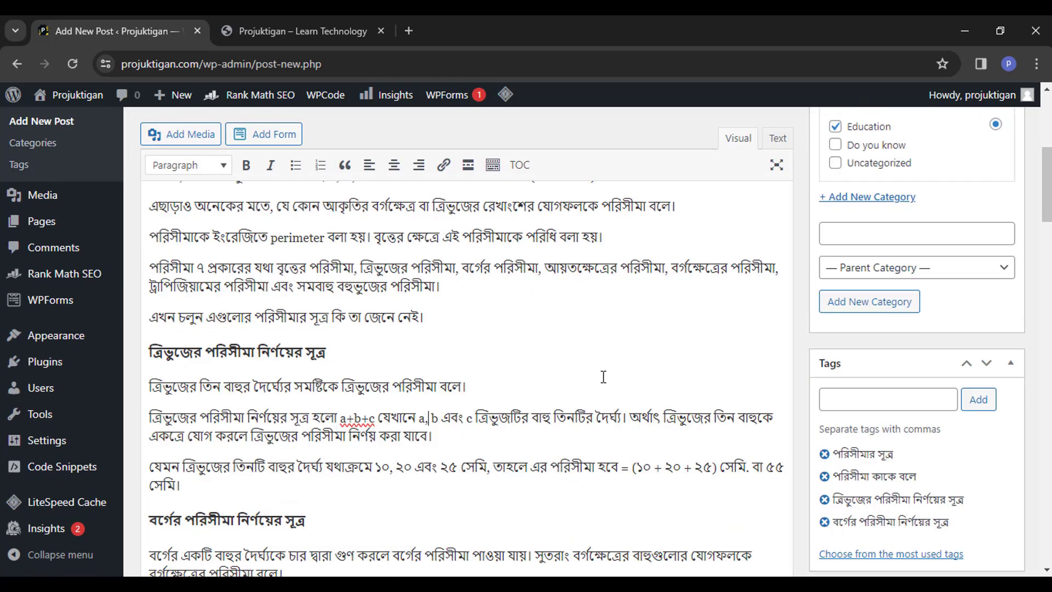
pyautogui.scroll(-15, 603, 378)
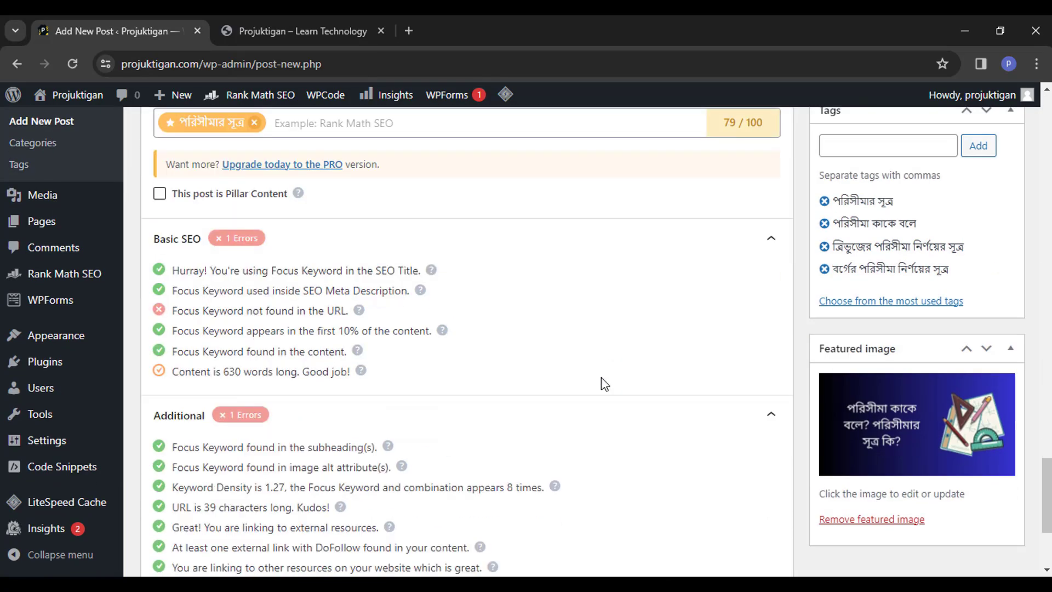
pyautogui.scroll(-2, 433, 386)
pyautogui.scroll(3, 372, 444)
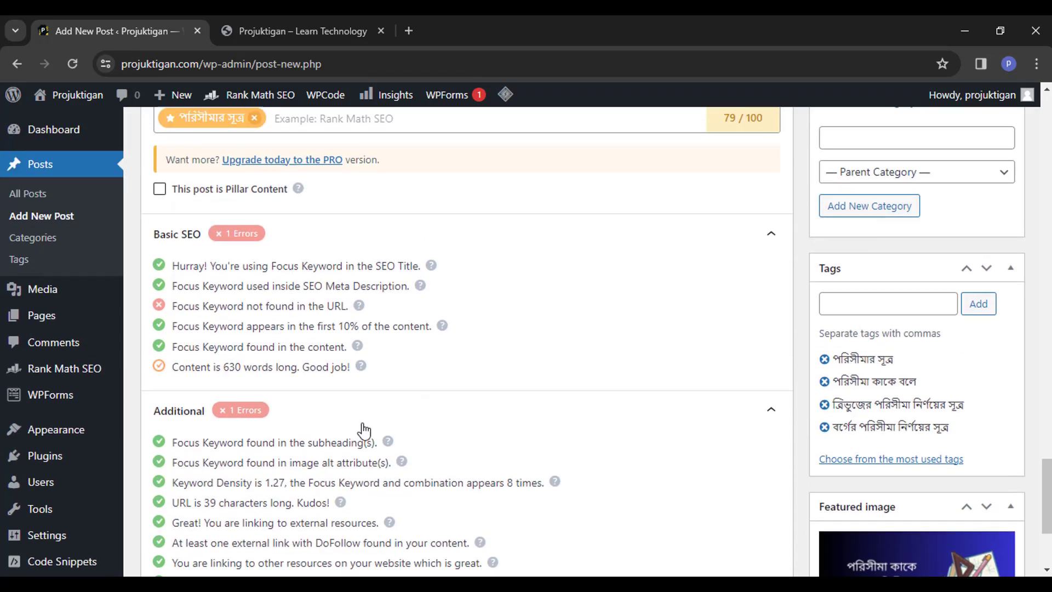
pyautogui.scroll(15, 521, 391)
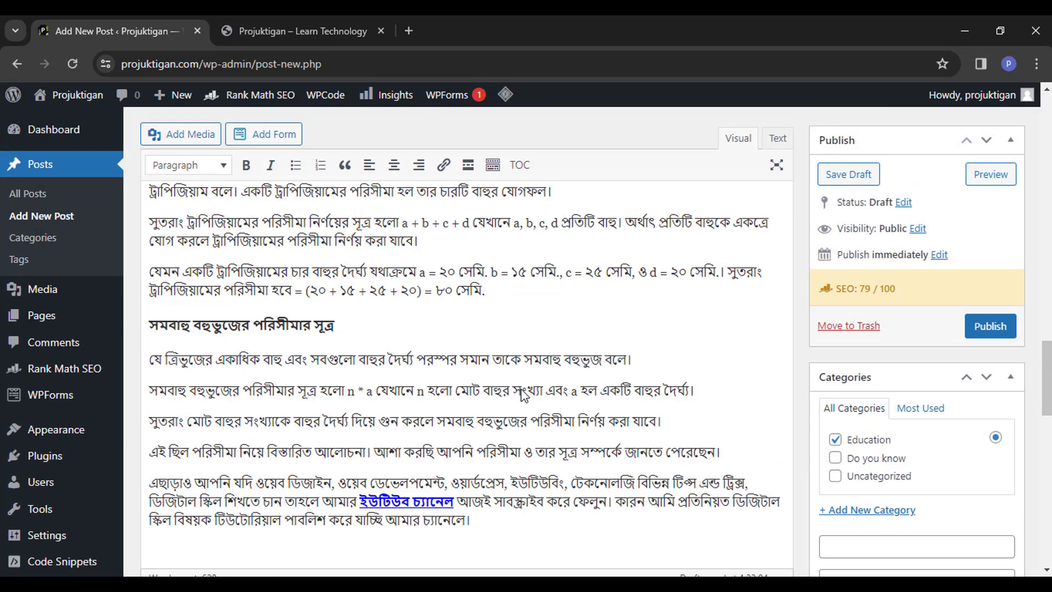
pyautogui.scroll(3, 522, 389)
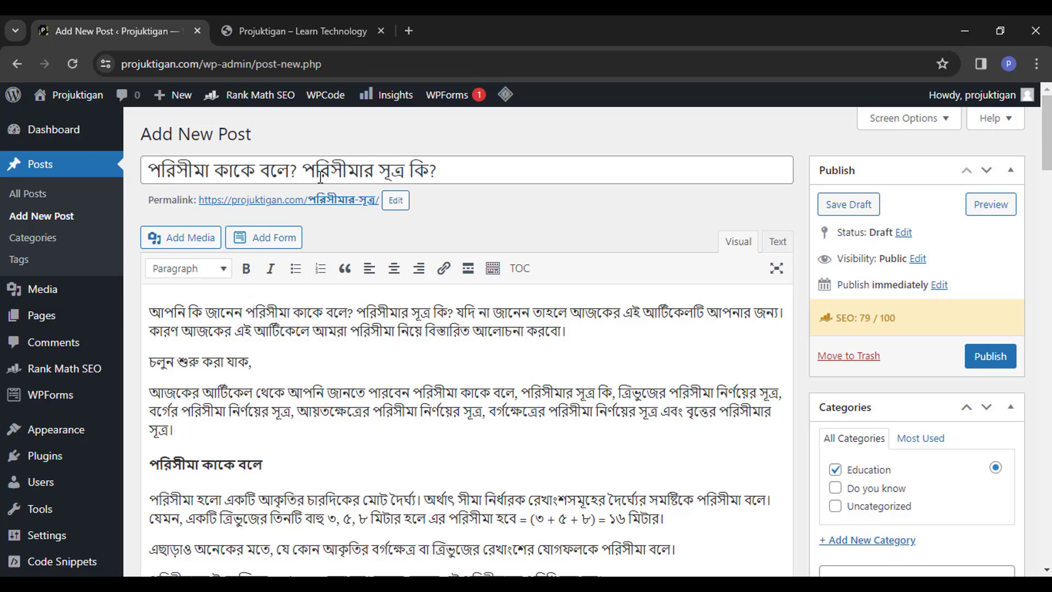
# Copy the keyword "পরিসীমার সূত্র" from the post title and set it as the permalink slug.
pyautogui.moveTo(304, 170); pyautogui.dragTo(406, 167)
pyautogui.hotkey('ctrl', 'c')
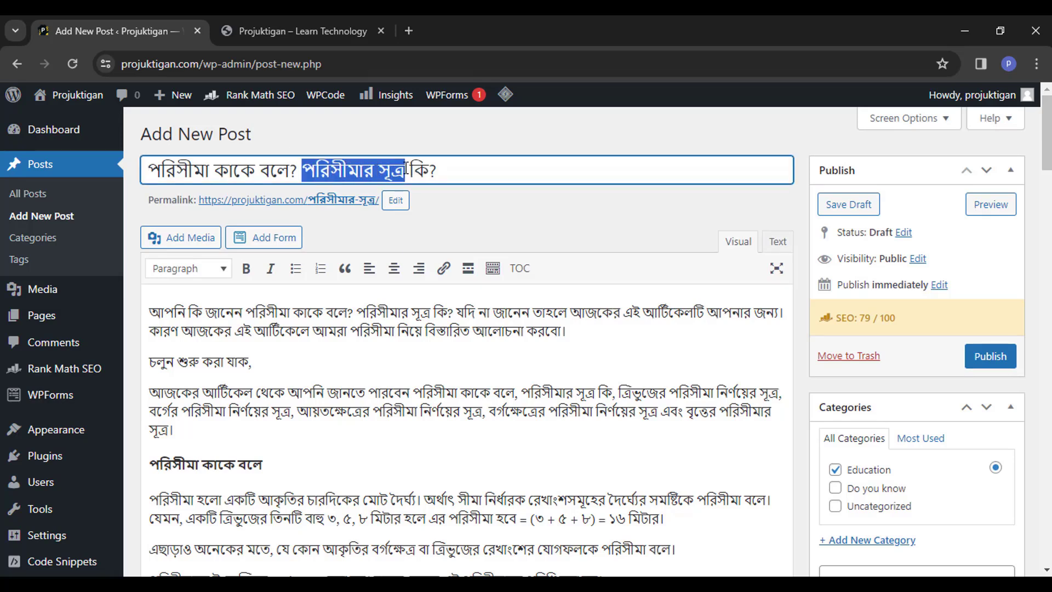
pyautogui.click(396, 200)
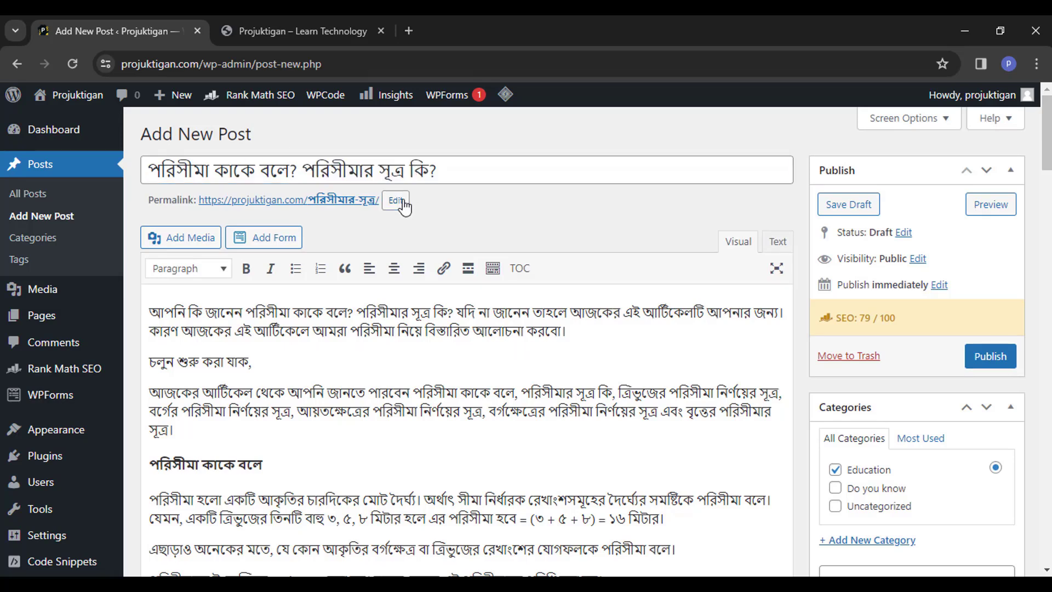
pyautogui.hotkey('ctrl', 'a')
pyautogui.hotkey('ctrl', 'v')
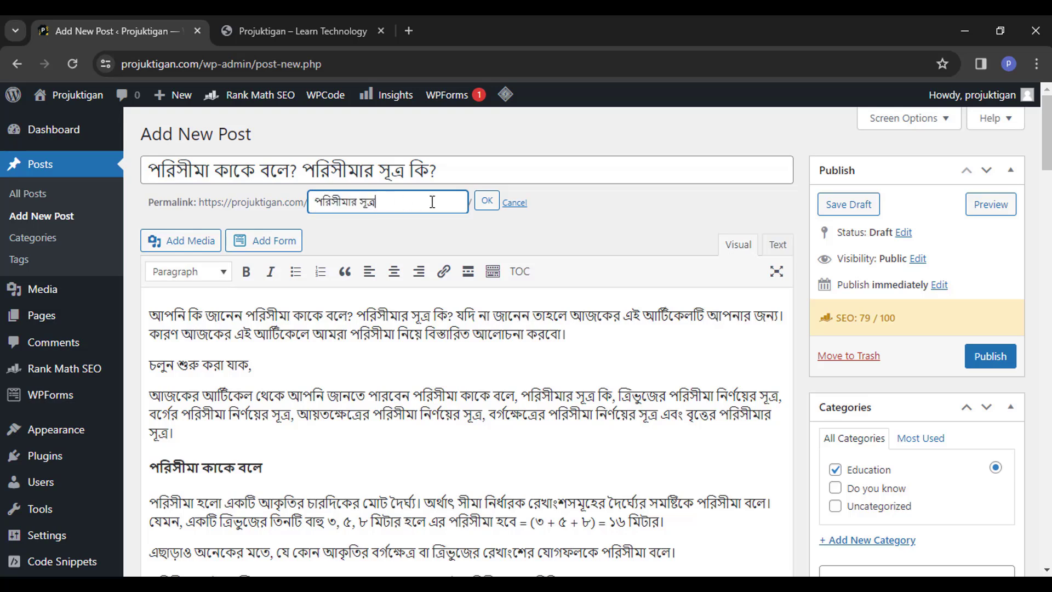
pyautogui.click(487, 201)
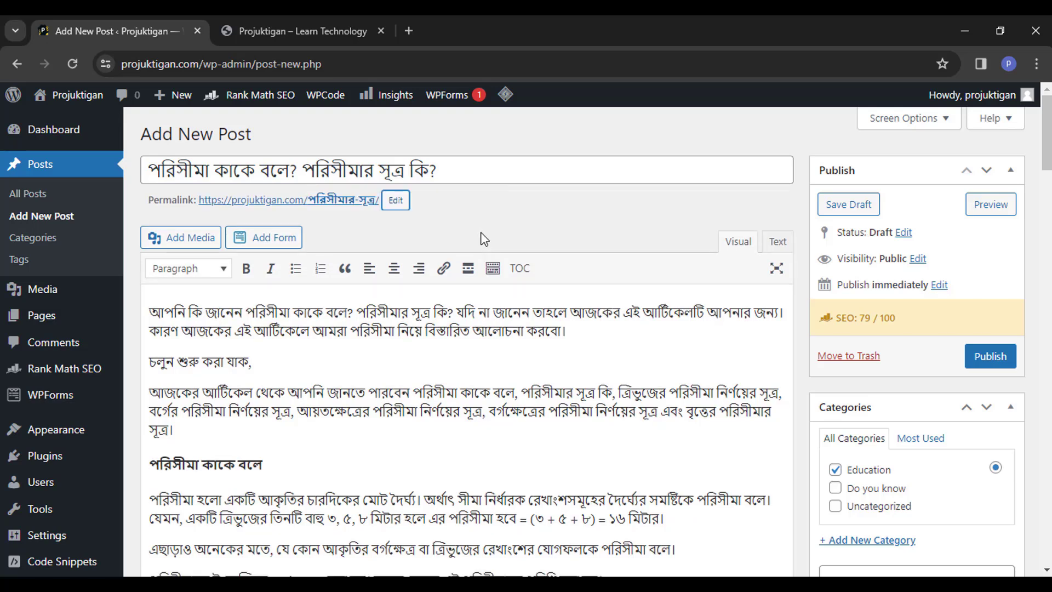
# Publish the post about perimeter formulas.
pyautogui.click(980, 356)
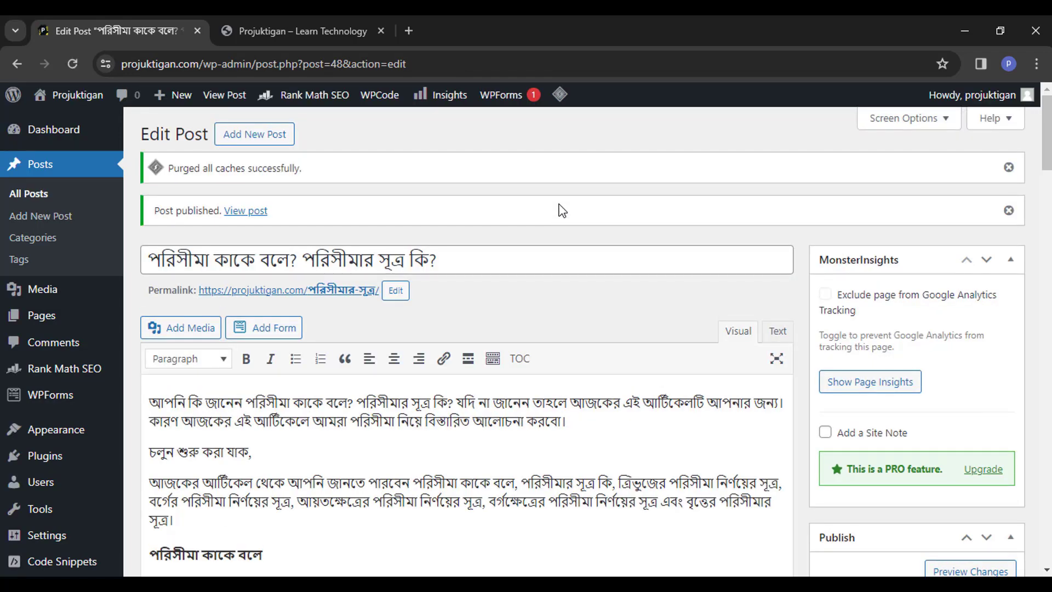
pyautogui.scroll(-3, 725, 258)
pyautogui.scroll(3, 788, 246)
# Hide the Comments and MonsterInsights boxes from the post editor through the screen options.
pyautogui.click(883, 124)
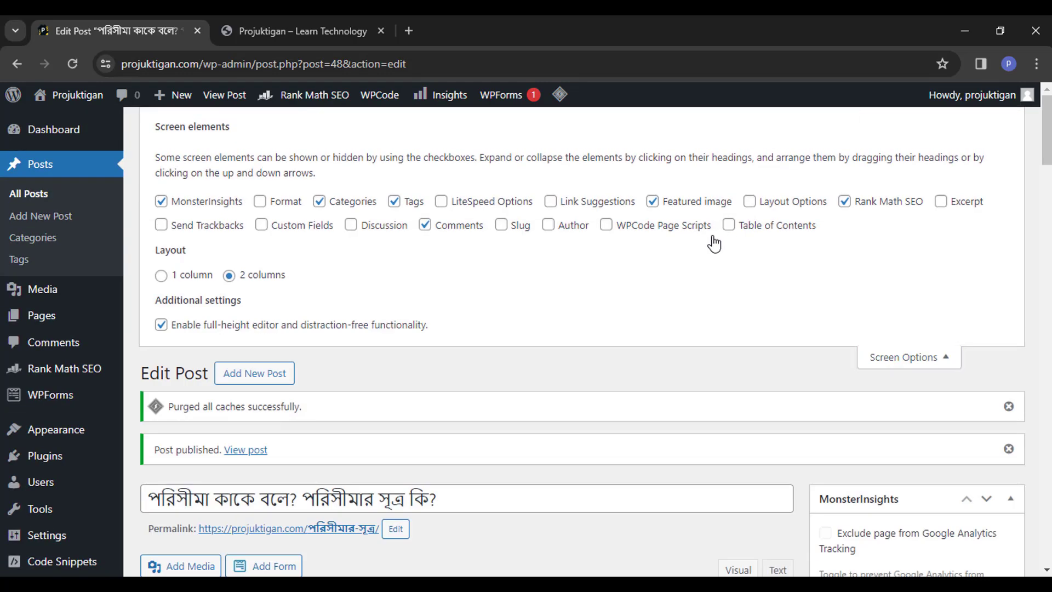
pyautogui.click(425, 225)
pyautogui.click(161, 202)
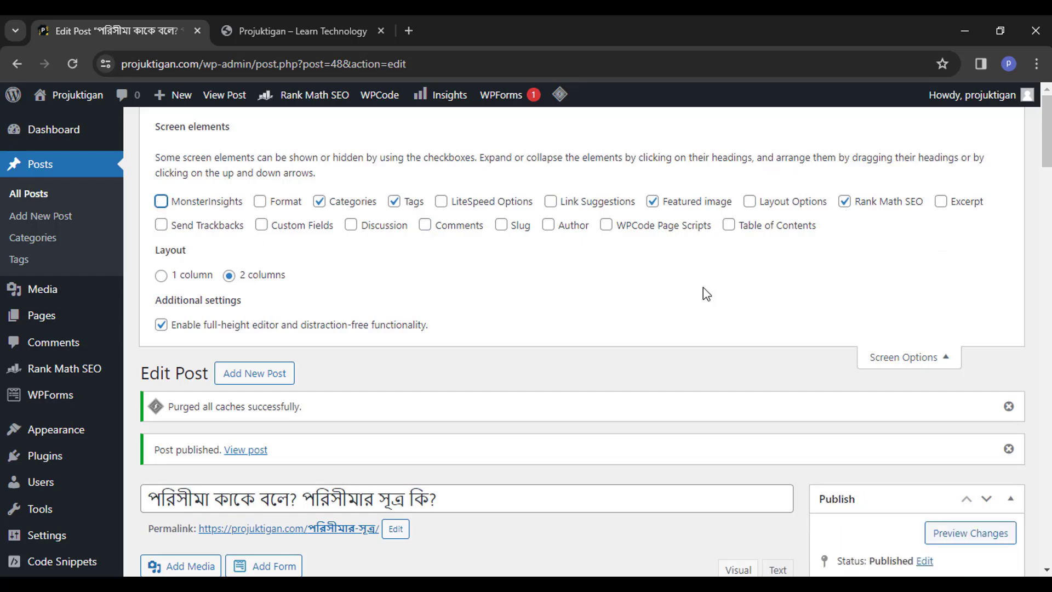
pyautogui.click(888, 356)
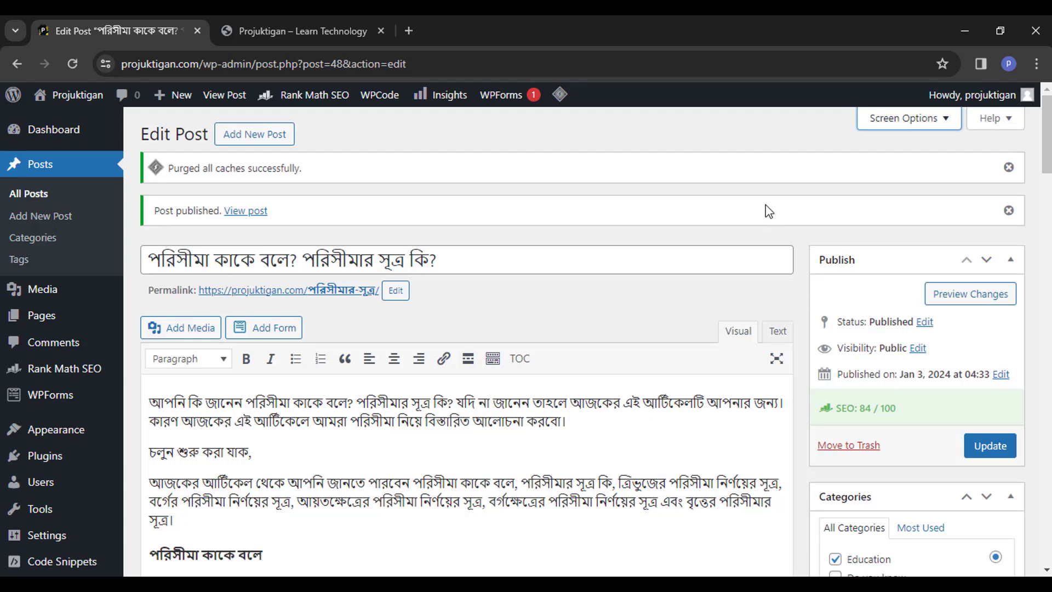
# Check the post's SEO score, category and tags, and update the published post.
pyautogui.moveTo(858, 408); pyautogui.dragTo(878, 408)
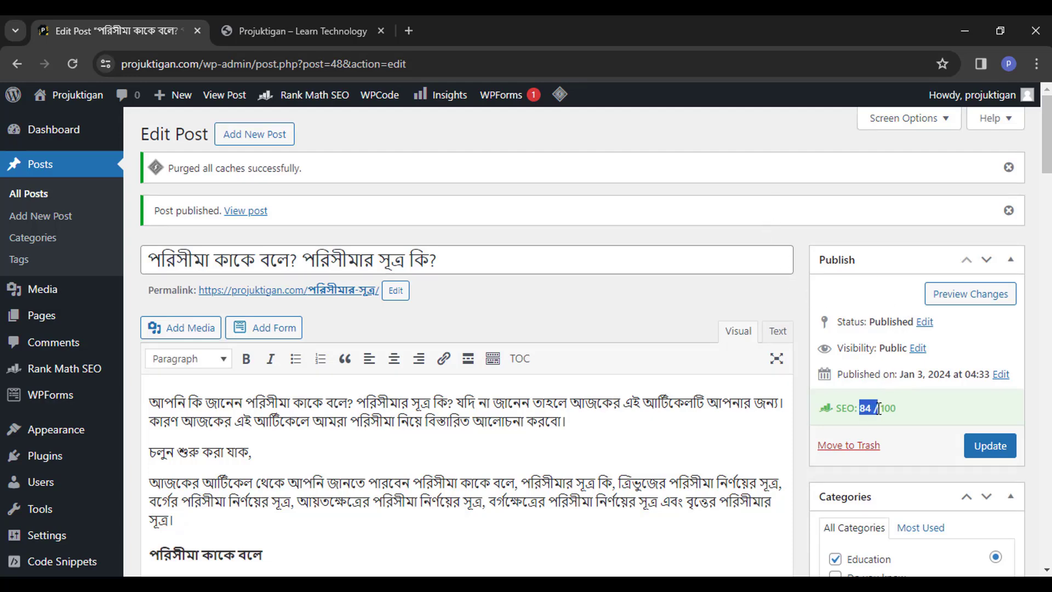
pyautogui.click(865, 407)
pyautogui.scroll(-3, 796, 375)
pyautogui.scroll(3, 796, 375)
pyautogui.scroll(-4, 994, 443)
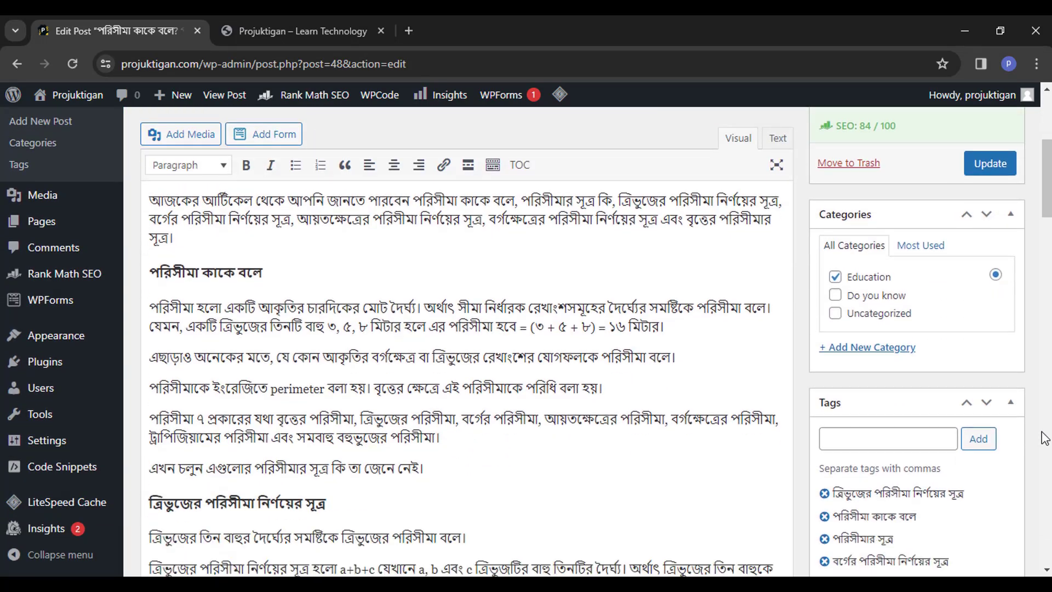
pyautogui.scroll(3, 1044, 435)
pyautogui.click(990, 369)
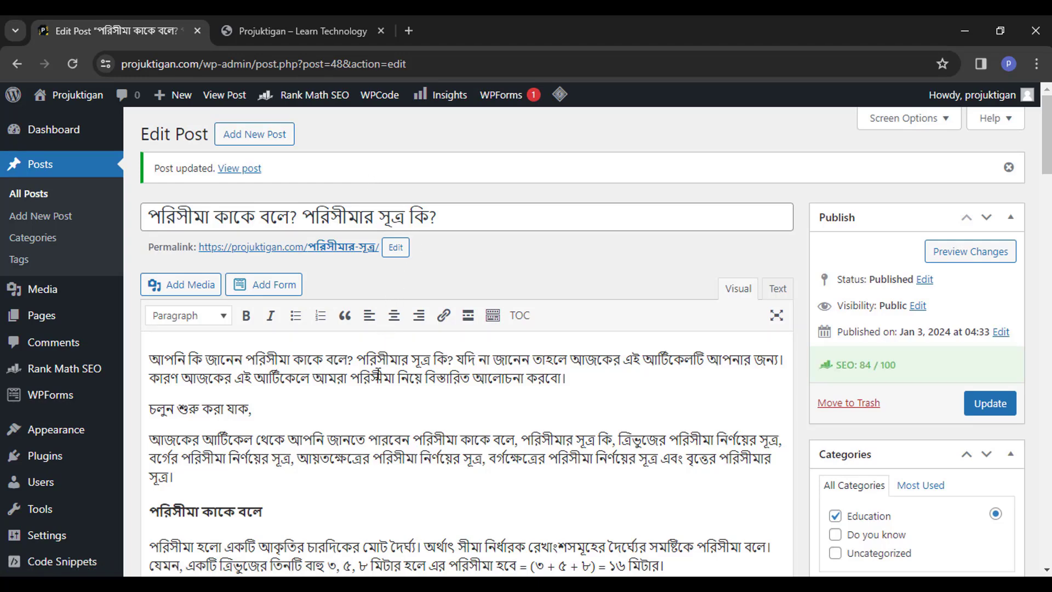
# Look over the updated post's text, image, tags and featured image in the editor.
pyautogui.scroll(-1, 395, 303)
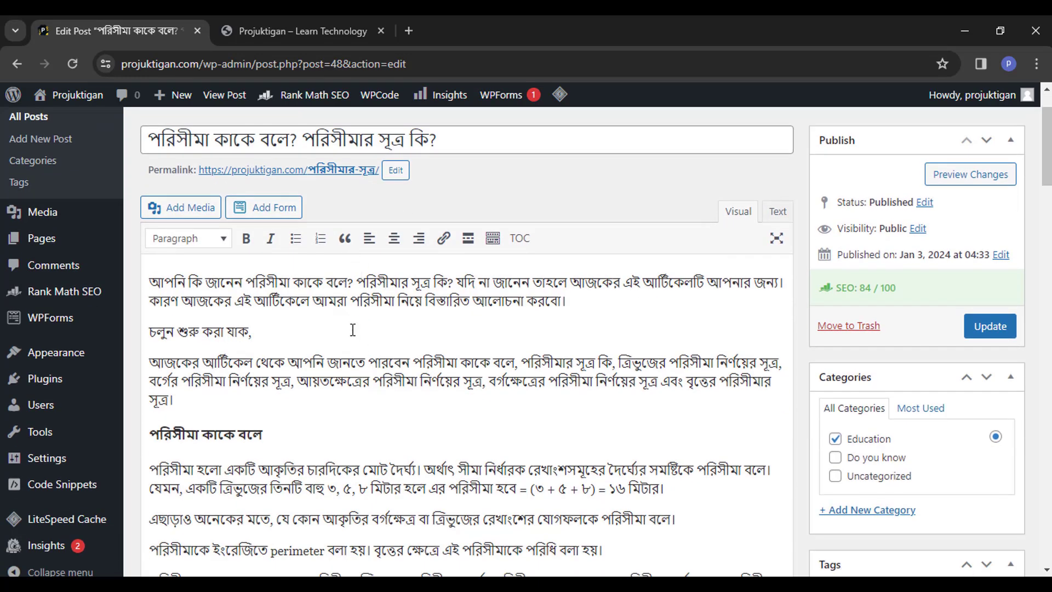
pyautogui.scroll(1, 357, 313)
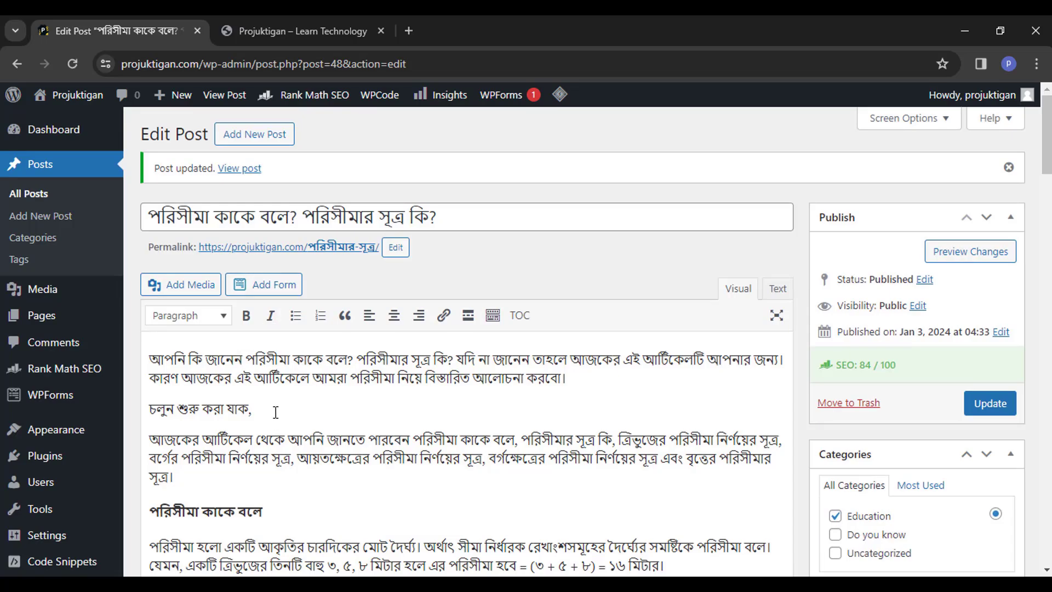
pyautogui.scroll(-2, 469, 387)
pyautogui.scroll(-5, 470, 386)
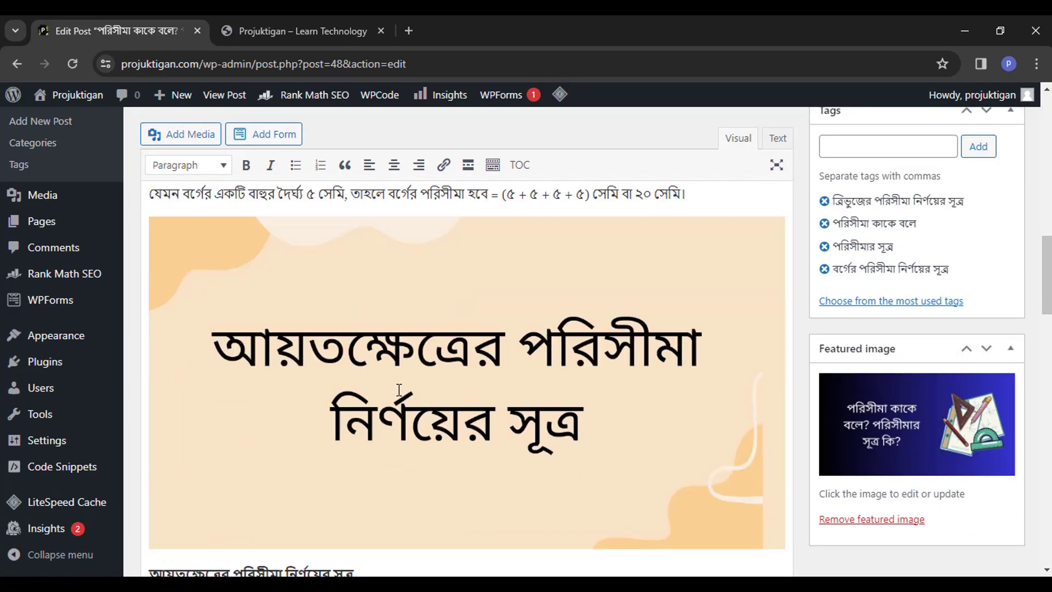
pyautogui.scroll(6, 416, 368)
pyautogui.scroll(-6, 415, 368)
pyautogui.scroll(8, 434, 378)
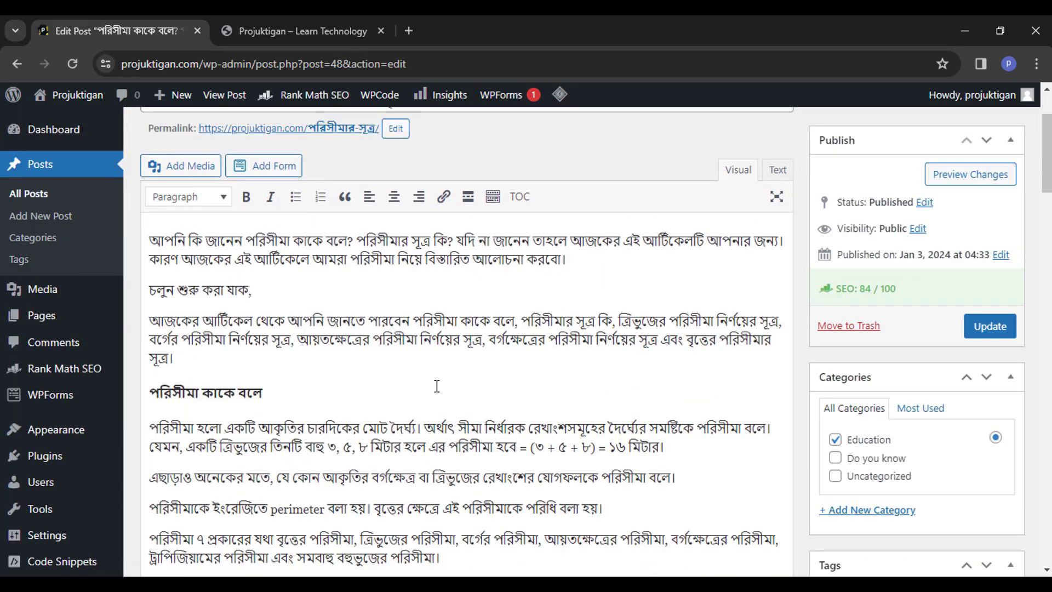
# Reload the Projuktigan homepage to check how the new post is displayed, and dismiss the tracking notice.
pyautogui.click(310, 21)
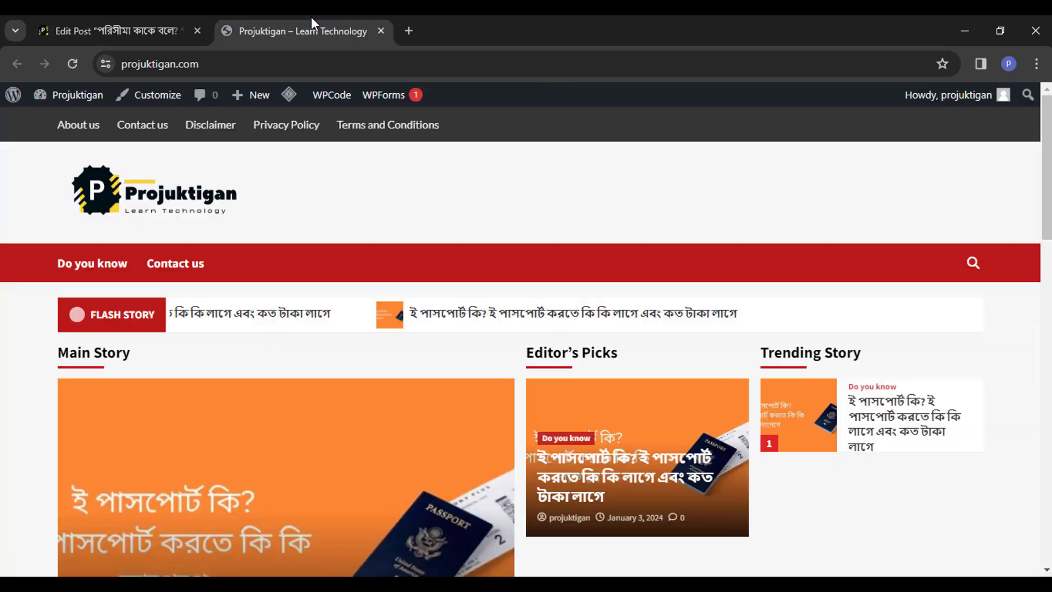
pyautogui.click(72, 63)
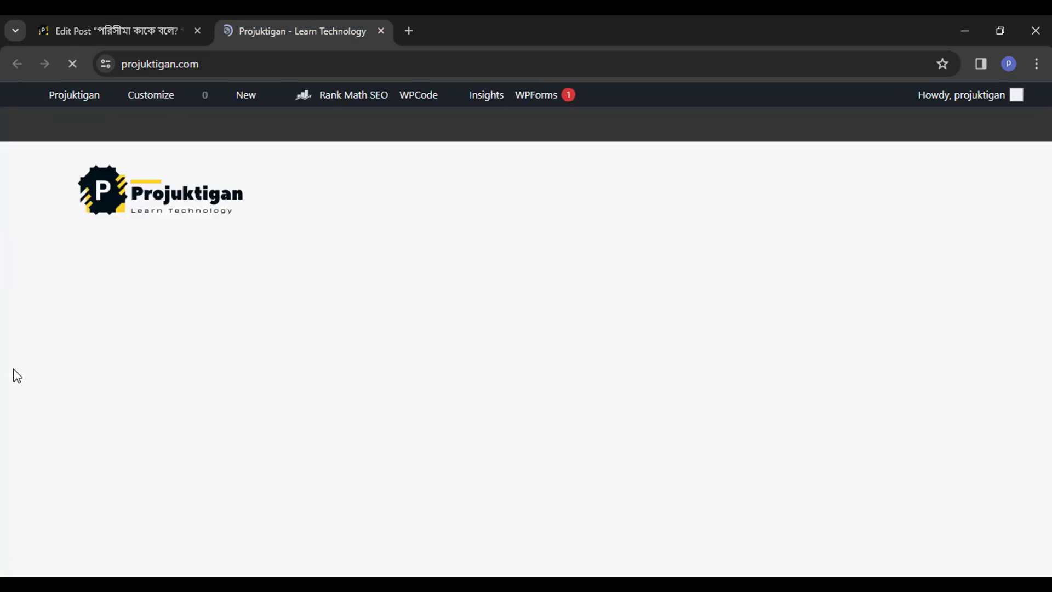
pyautogui.scroll(-3, 14, 372)
pyautogui.scroll(3, 14, 373)
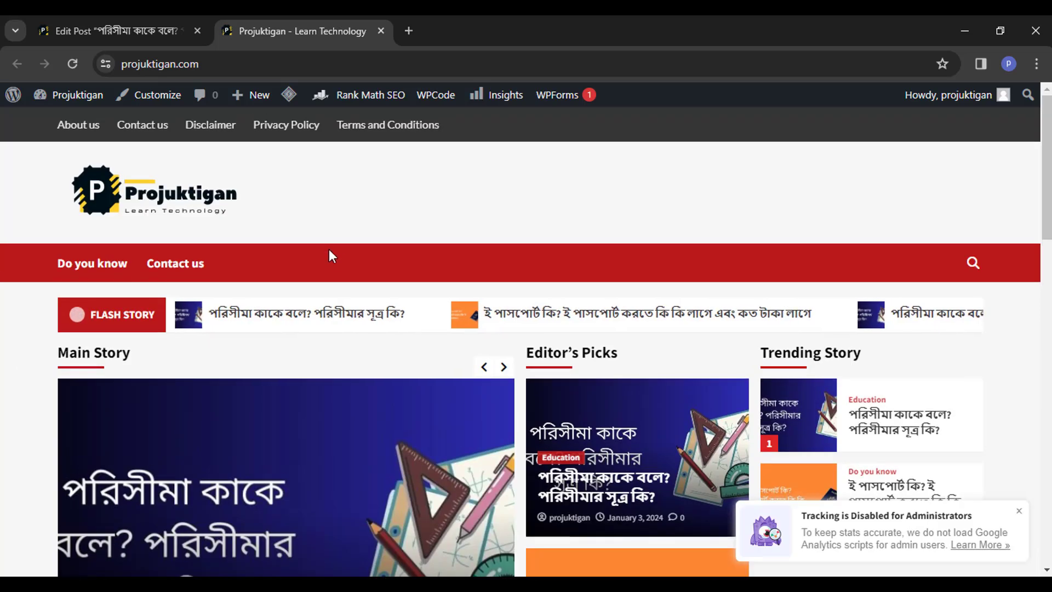
pyautogui.click(1018, 512)
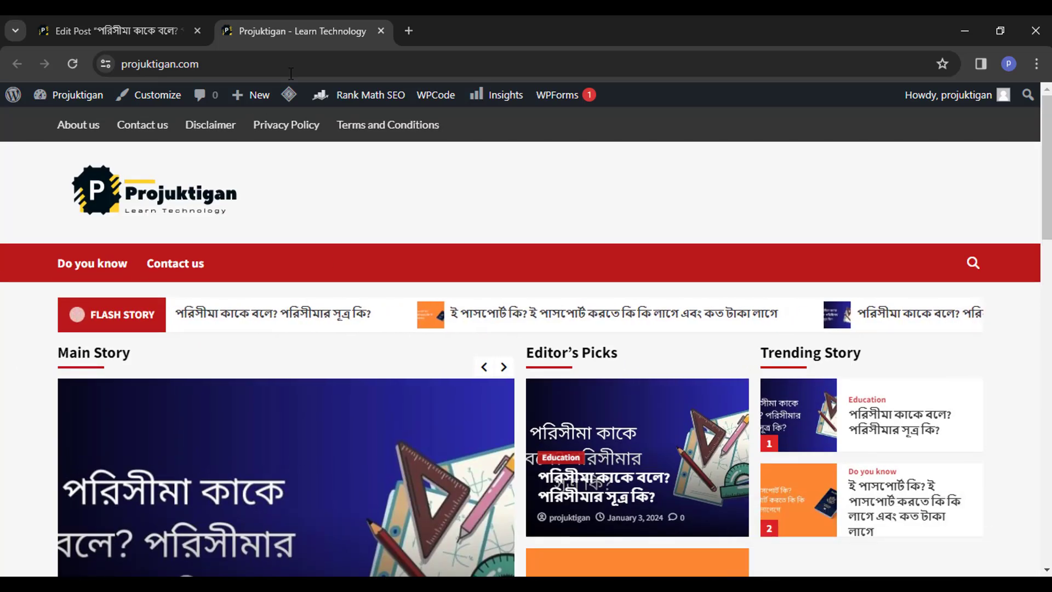
# Return to the post editor and review the title and opening sections of the published post.
pyautogui.click(142, 30)
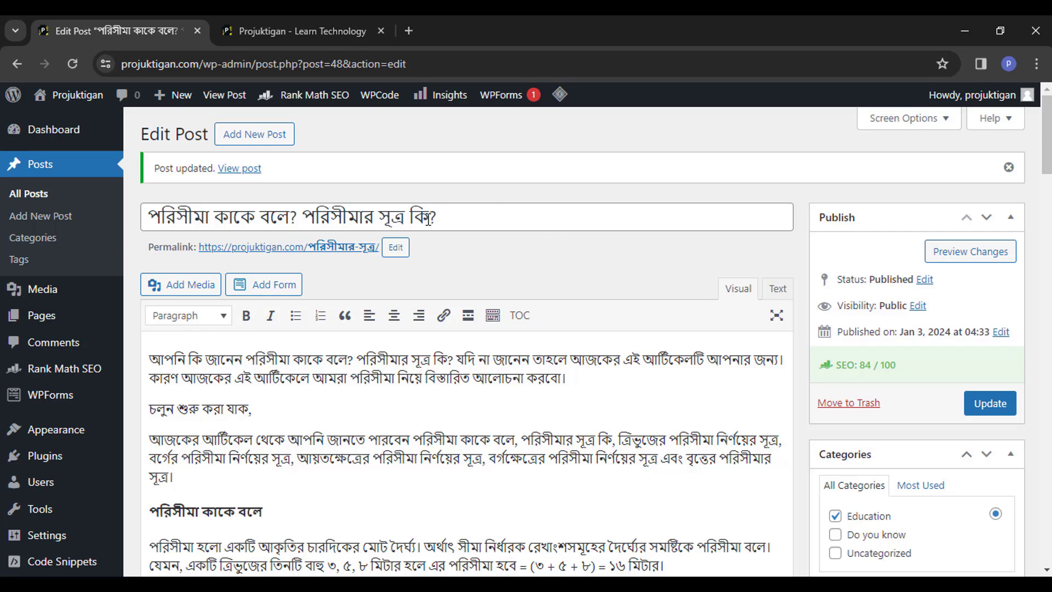
pyautogui.moveTo(427, 218); pyautogui.dragTo(329, 217)
pyautogui.click(347, 186)
pyautogui.scroll(-3, 419, 385)
pyautogui.scroll(-2, 255, 354)
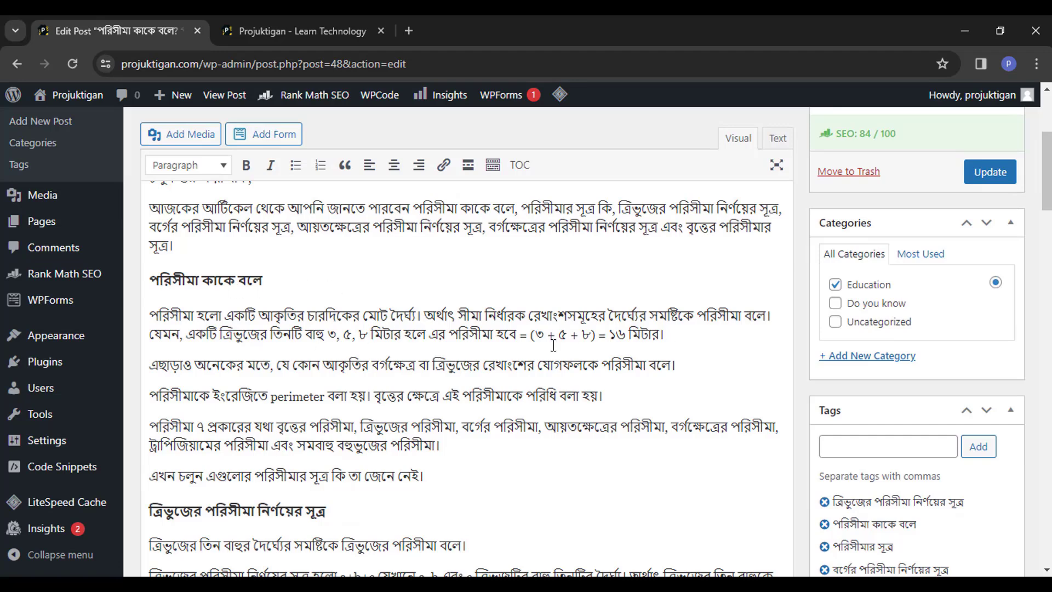
# Look through the published post's sections, tags and featured image, and return to its opening.
pyautogui.scroll(-3, 452, 377)
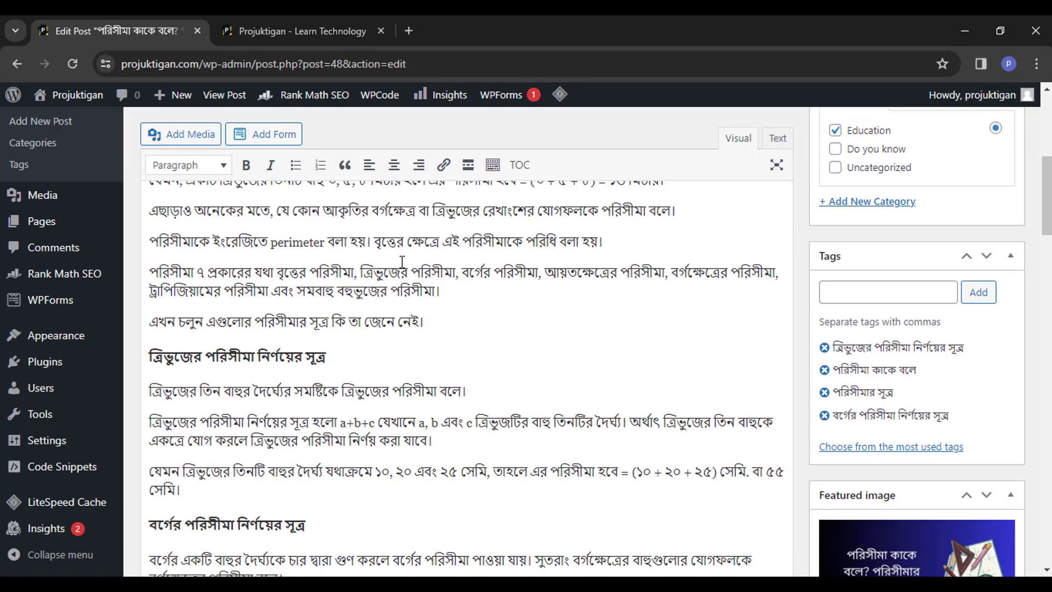
pyautogui.scroll(-2, 419, 407)
pyautogui.scroll(-12, 396, 375)
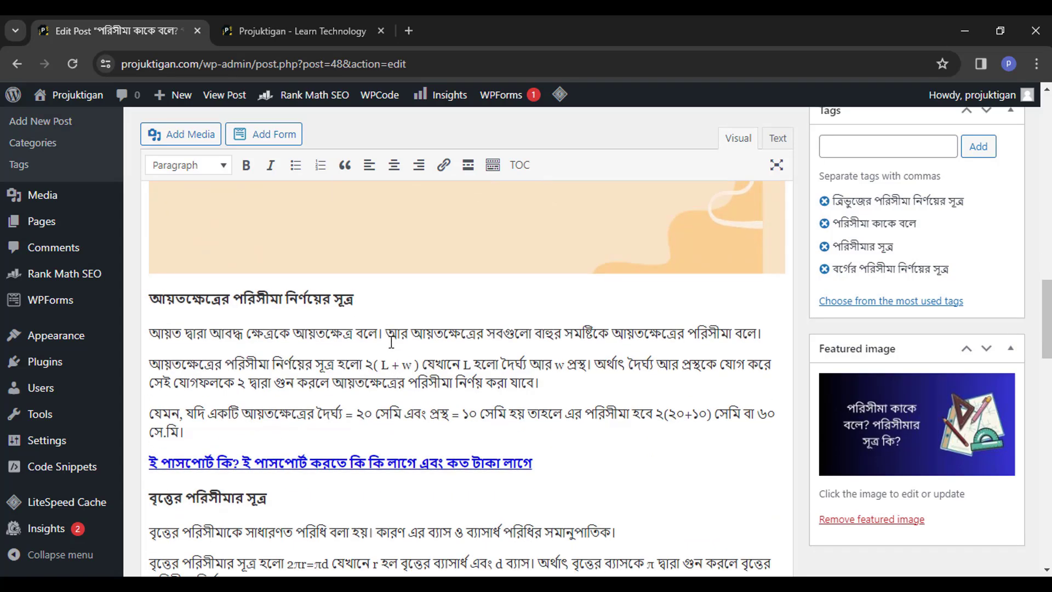
pyautogui.scroll(15, 392, 344)
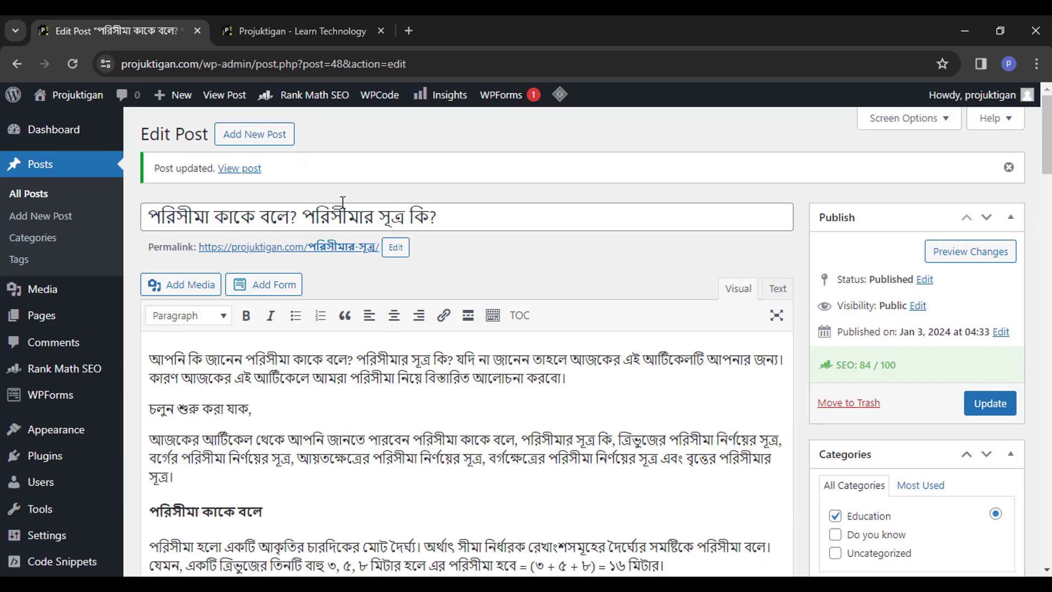
pyautogui.scroll(-3, 228, 307)
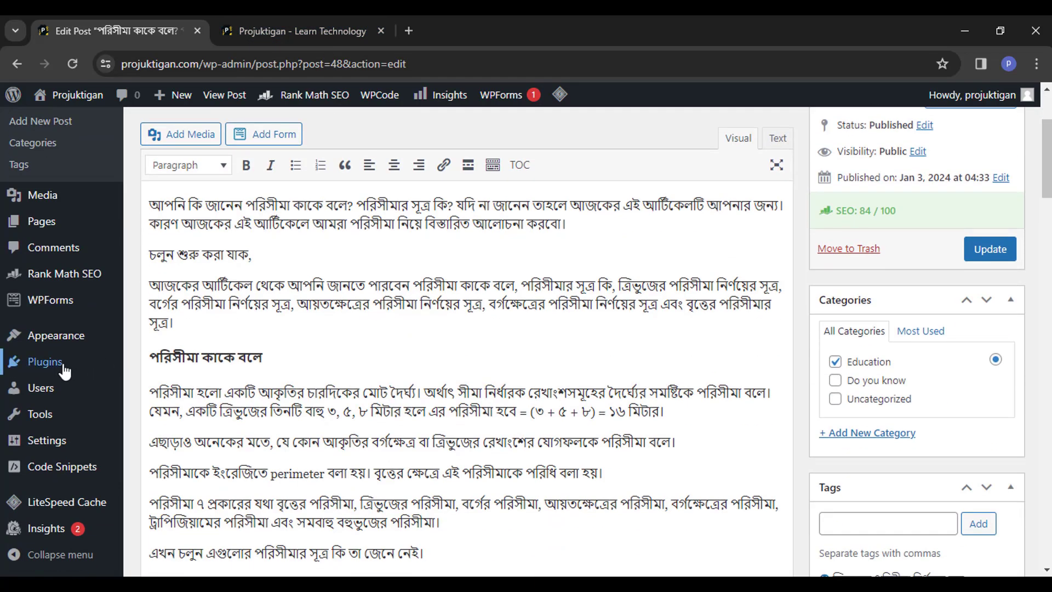
# Open the Add New Plugin page in a separate browser tab and switch to it.
pyautogui.moveTo(64, 371)
pyautogui.rightClick(165, 386)
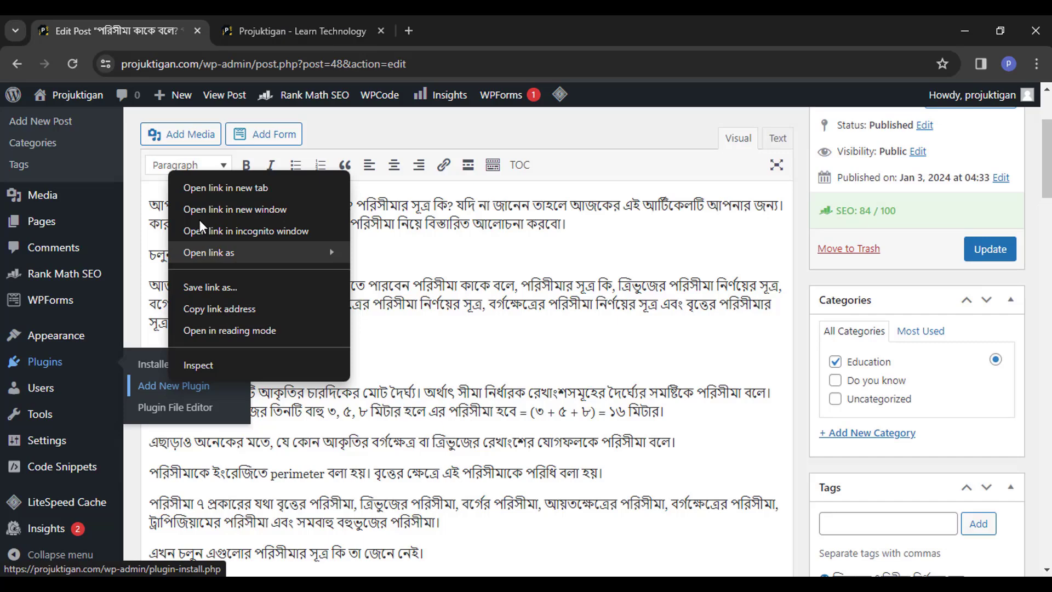
pyautogui.click(207, 187)
pyautogui.click(277, 39)
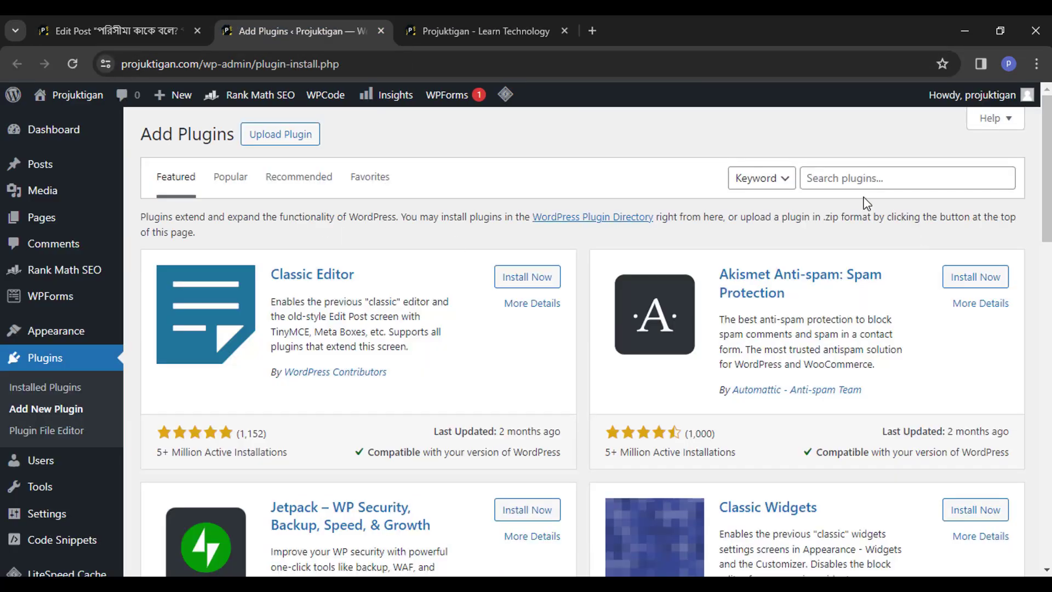
# Search the plugin directory for "instant indexing".
pyautogui.click(854, 179)
pyautogui.write('instant indxing')
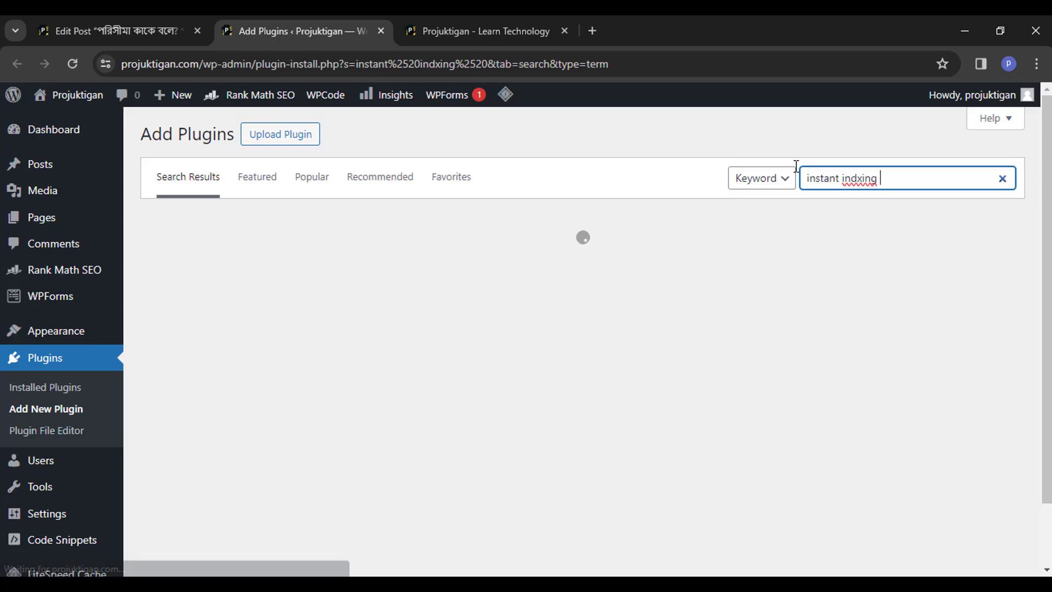
pyautogui.press('BackSpace')
pyautogui.press('BackSpace')
pyautogui.press('BackSpace')
pyautogui.press('BackSpace')
pyautogui.write('e')
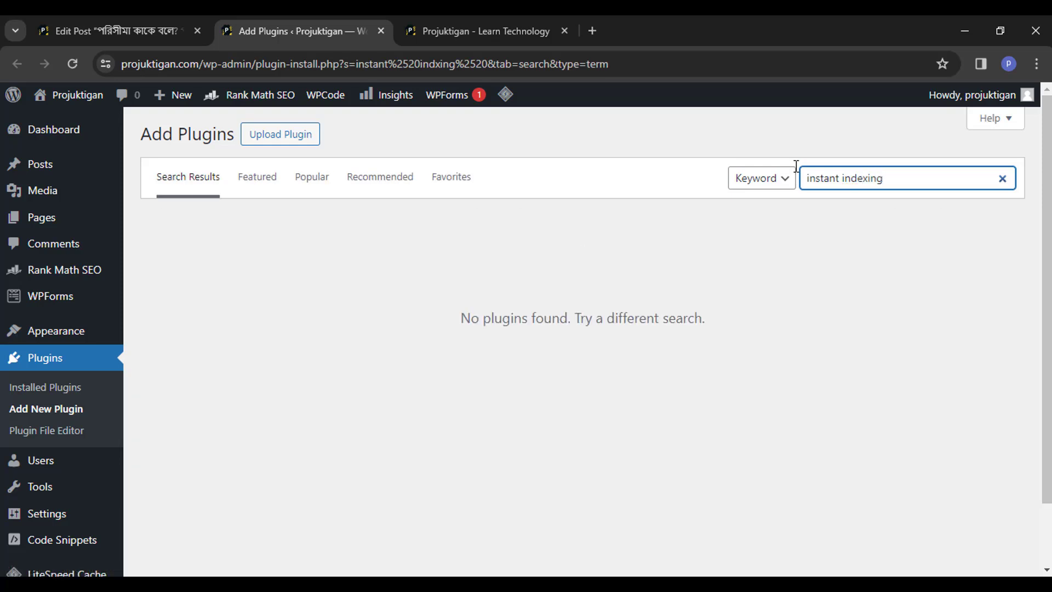
pyautogui.click(682, 154)
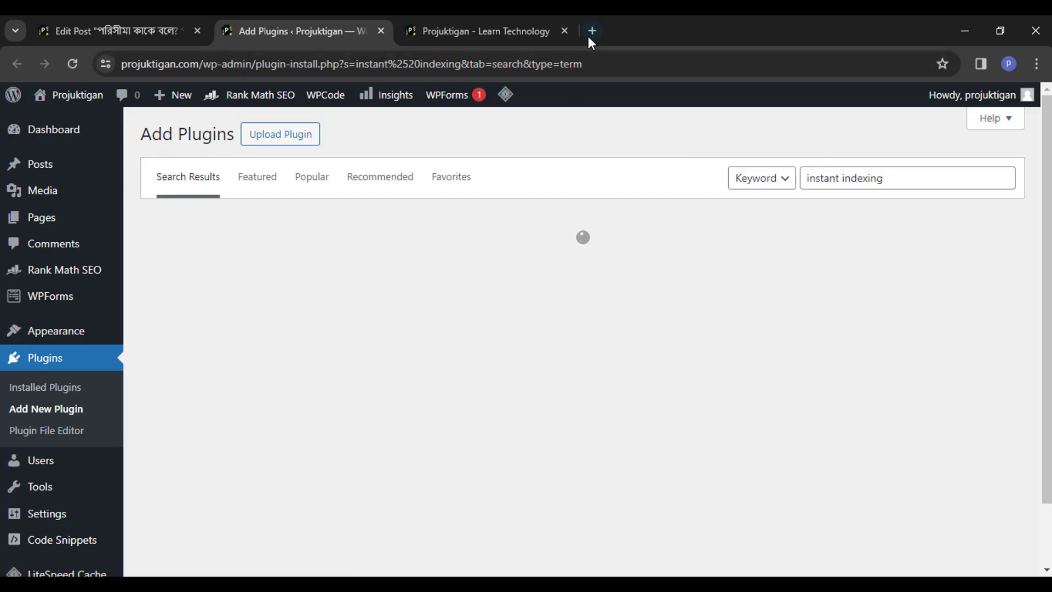
# Search Google for "google cloud console" in a new browser tab and open the console.cloud.google.com result.
pyautogui.hotkey('ctrl', 't')
pyautogui.click(480, 65)
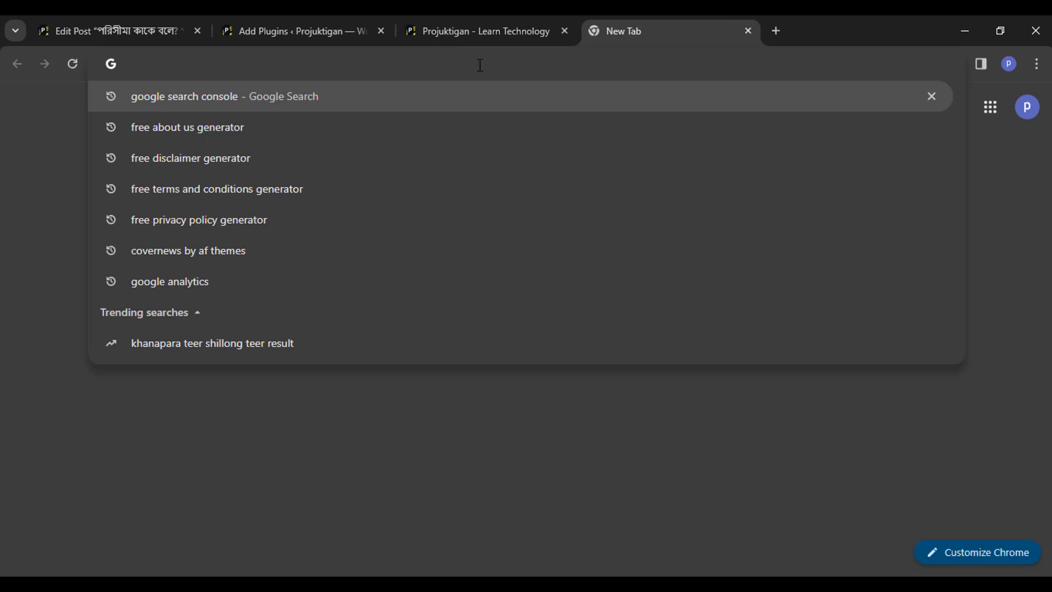
pyautogui.write('google clu')
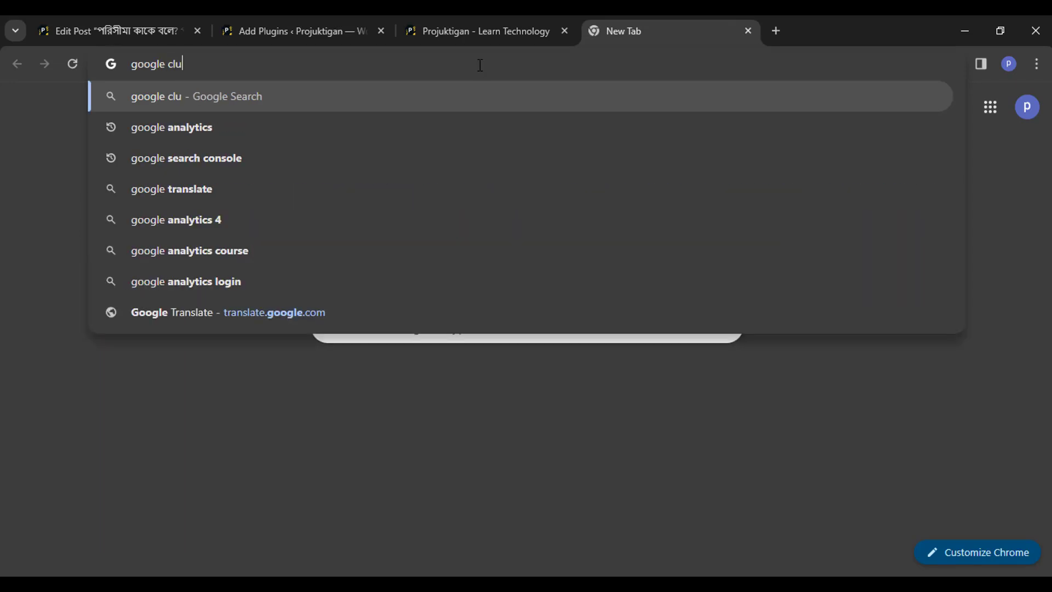
pyautogui.press('BackSpace')
pyautogui.write('ound')
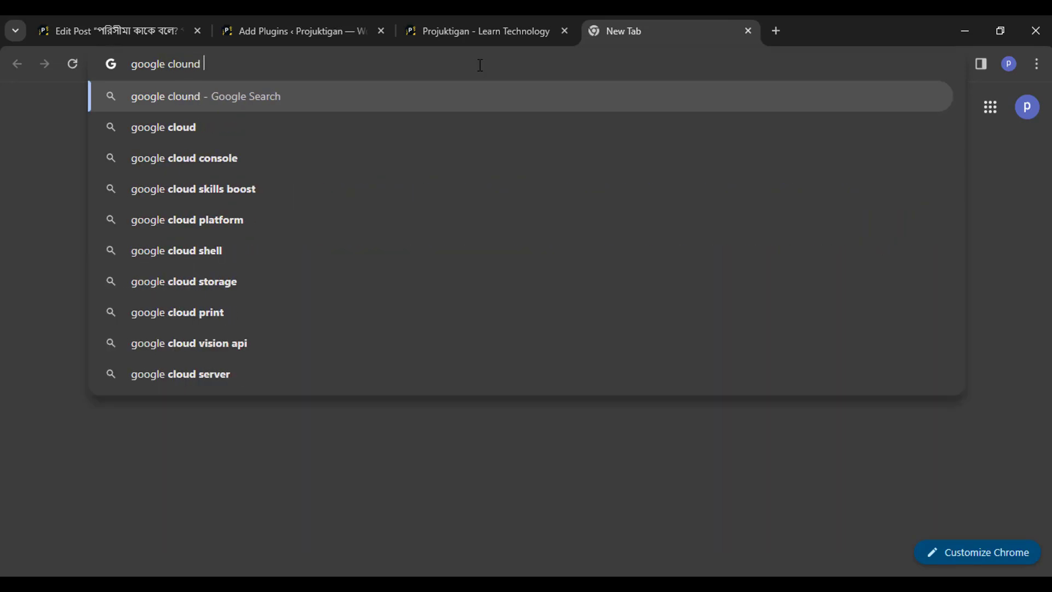
pyautogui.press('Down')
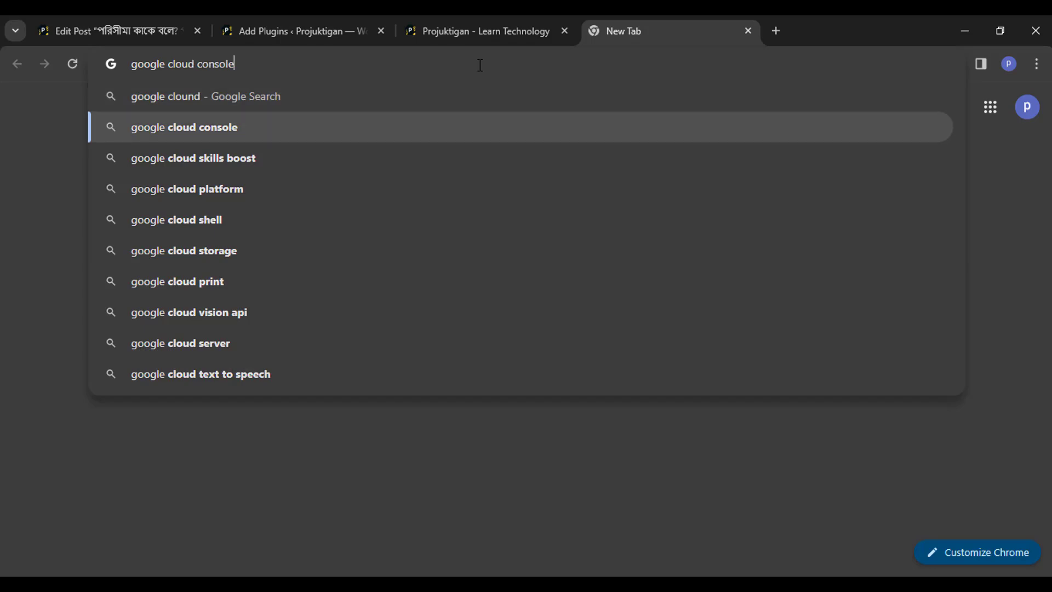
pyautogui.press('Return')
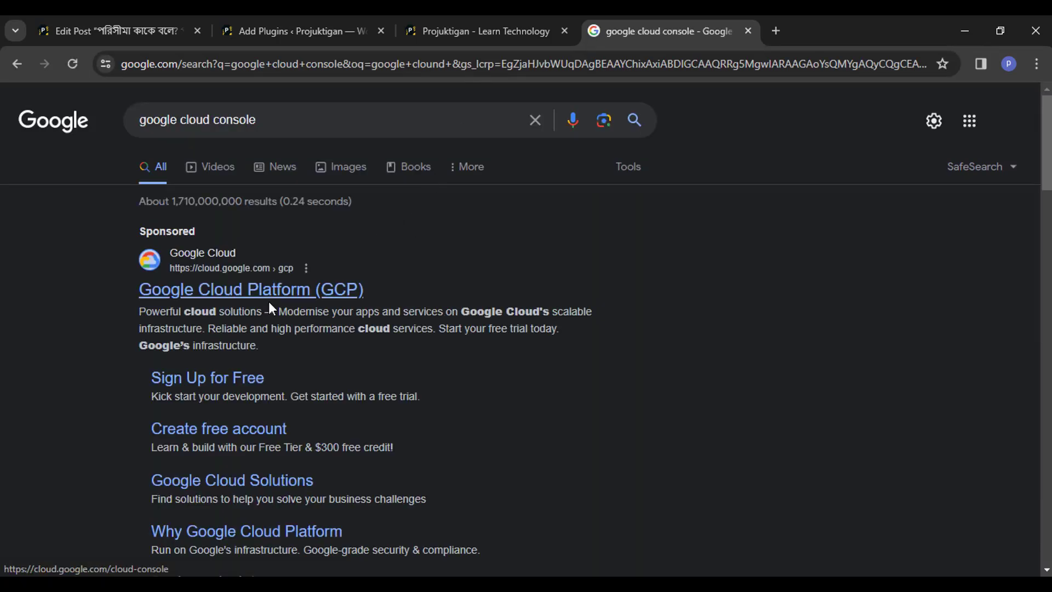
pyautogui.scroll(-5, 53, 354)
pyautogui.scroll(-2, 52, 354)
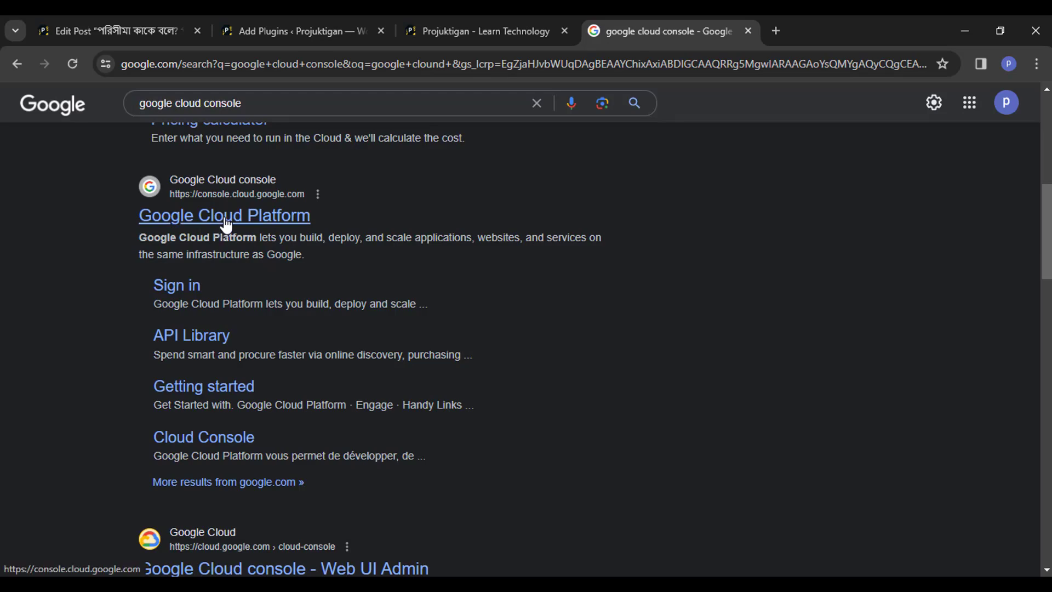
pyautogui.click(225, 217)
# Return to the WordPress plugin results, then install and activate Instant Indexing for Google.
pyautogui.click(276, 16)
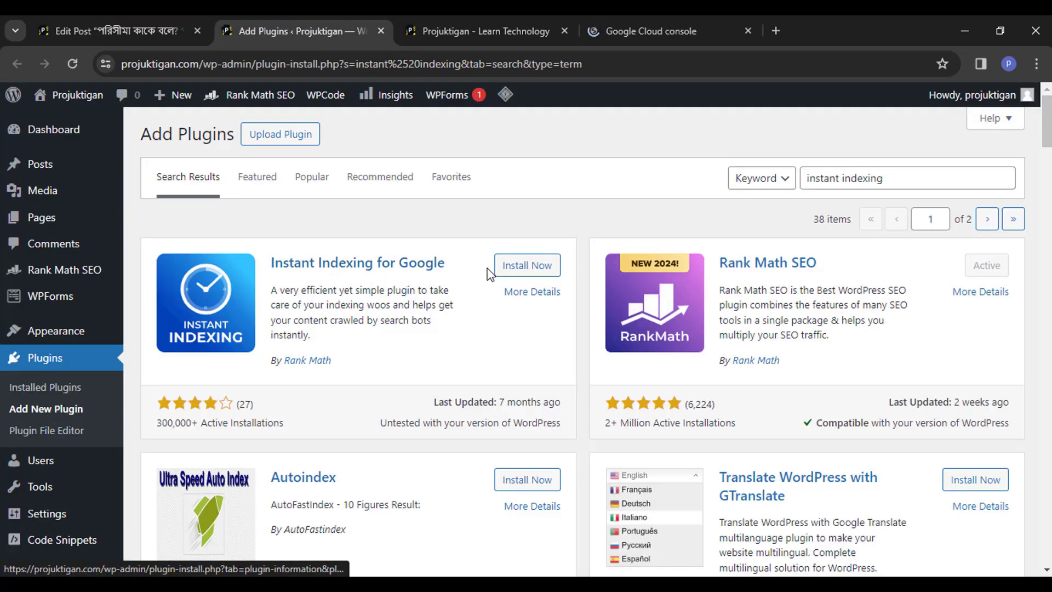
pyautogui.click(512, 267)
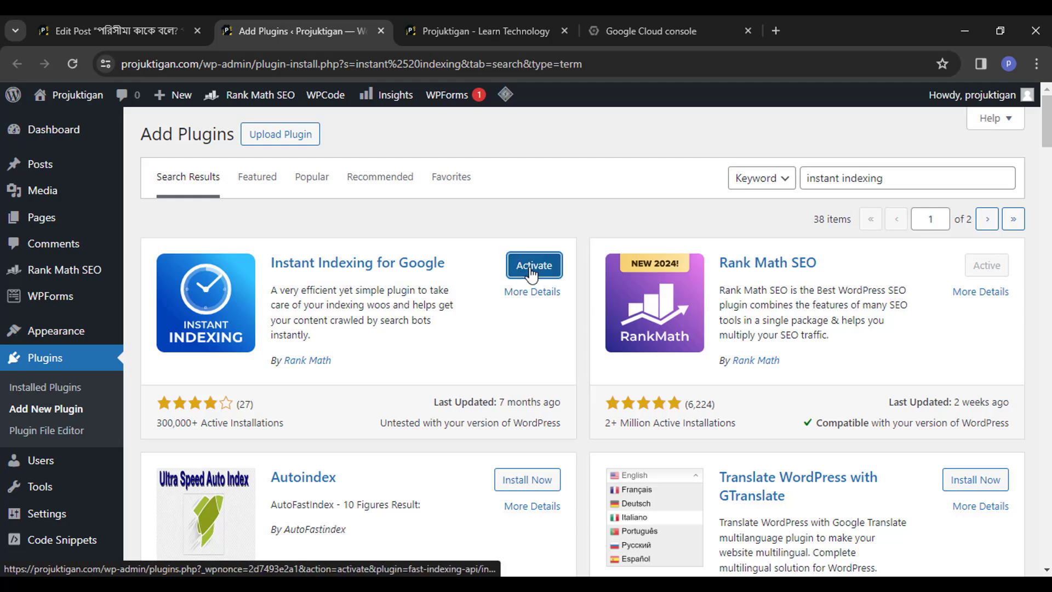
pyautogui.click(534, 265)
# Switch to the Google Cloud console, accept the Terms of Service without email updates, and continue.
pyautogui.click(636, 25)
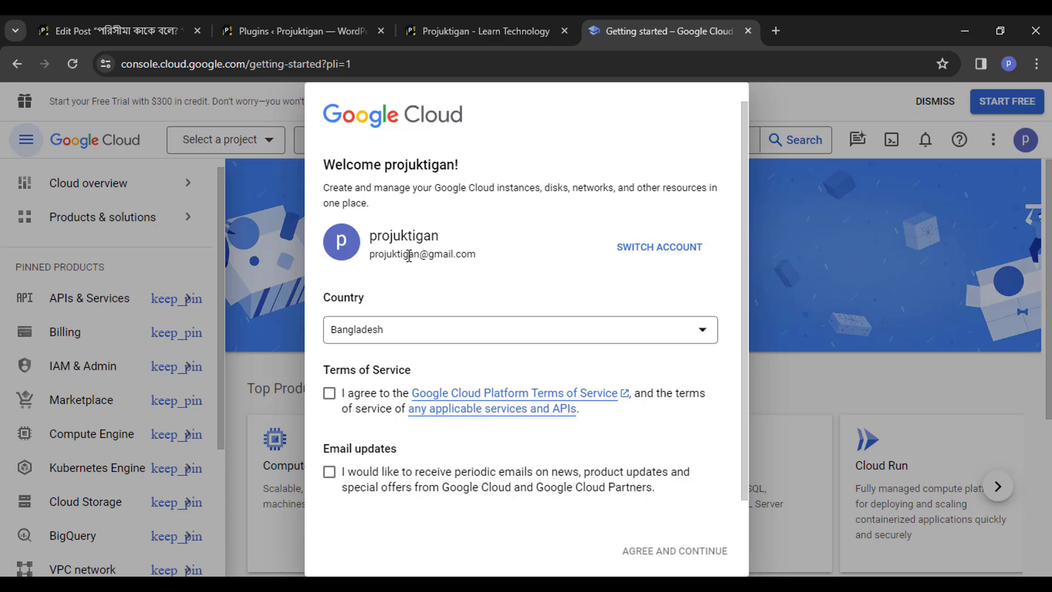
pyautogui.click(328, 393)
pyautogui.scroll(-1, 422, 475)
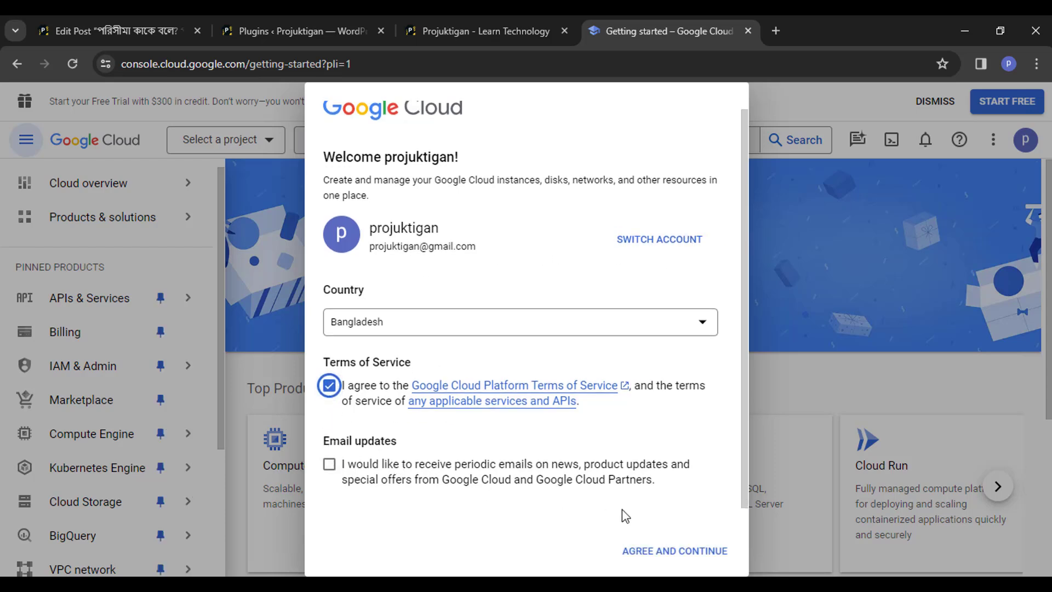
pyautogui.click(653, 551)
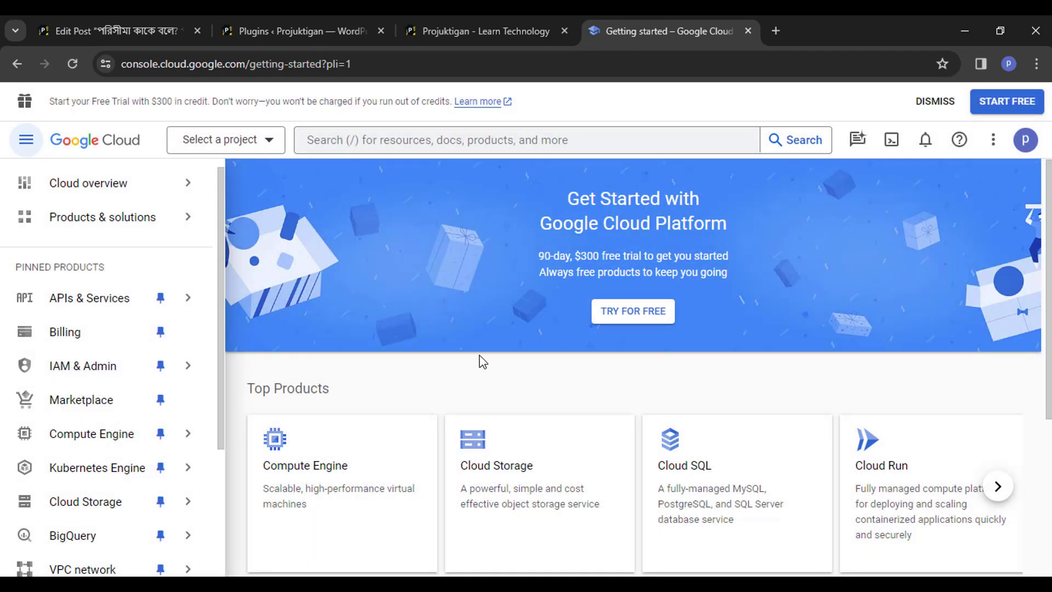
# Look at the project selector and check which Google account is signed in to the console.
pyautogui.click(248, 144)
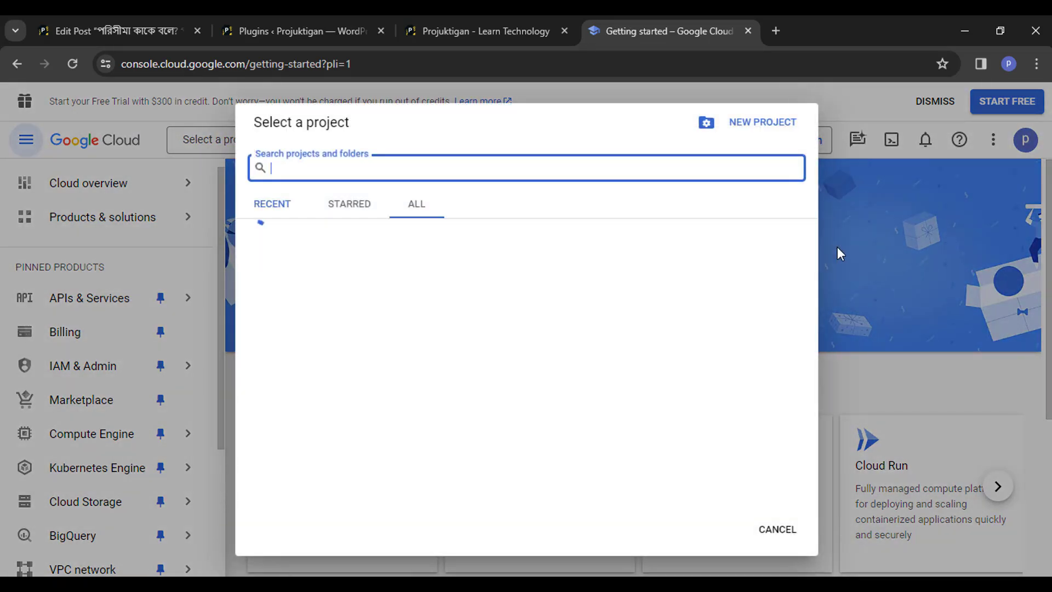
pyautogui.click(881, 235)
pyautogui.click(1025, 140)
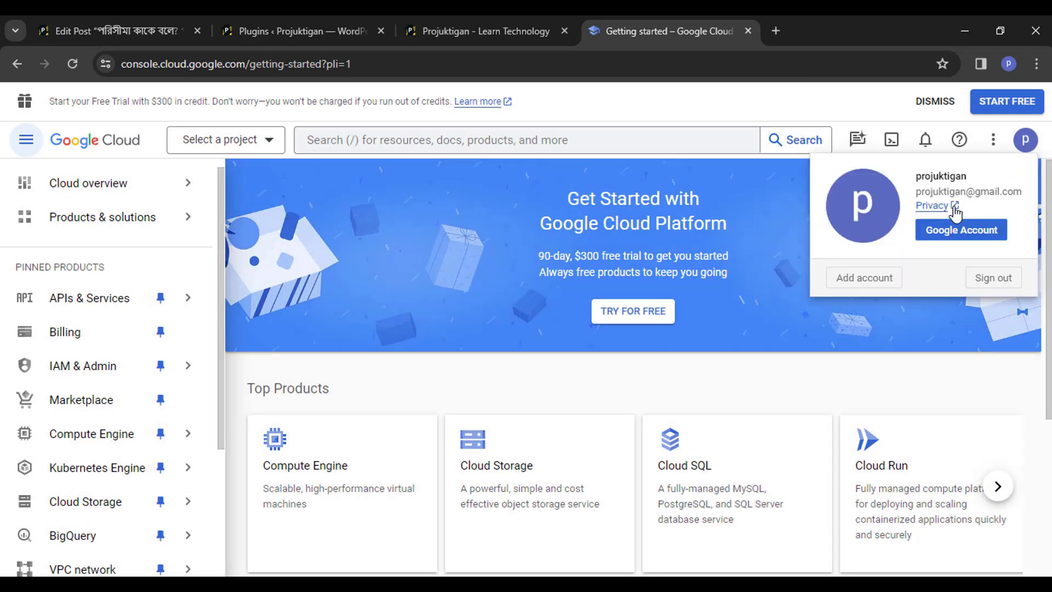
pyautogui.click(481, 239)
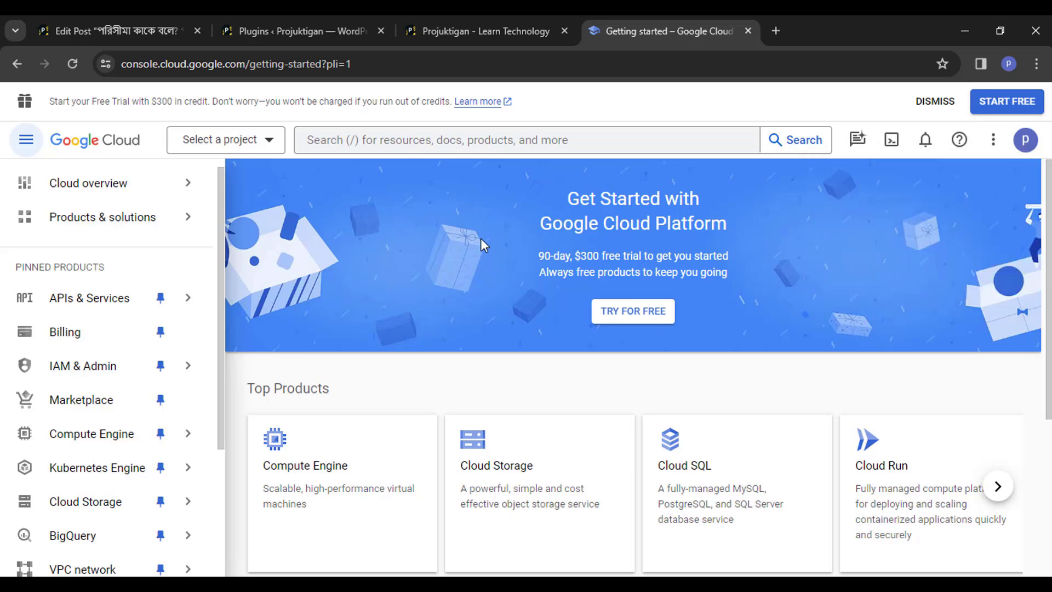
# Return to the WordPress plugins list and open the settings of the Instant Indexing plugin.
pyautogui.click(263, 31)
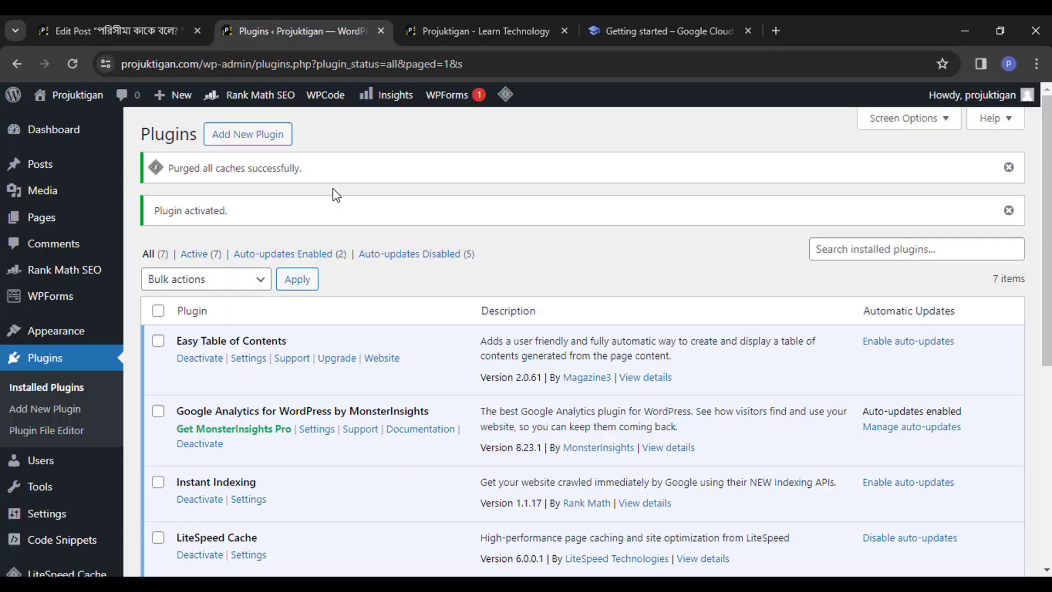
pyautogui.scroll(-5, 363, 318)
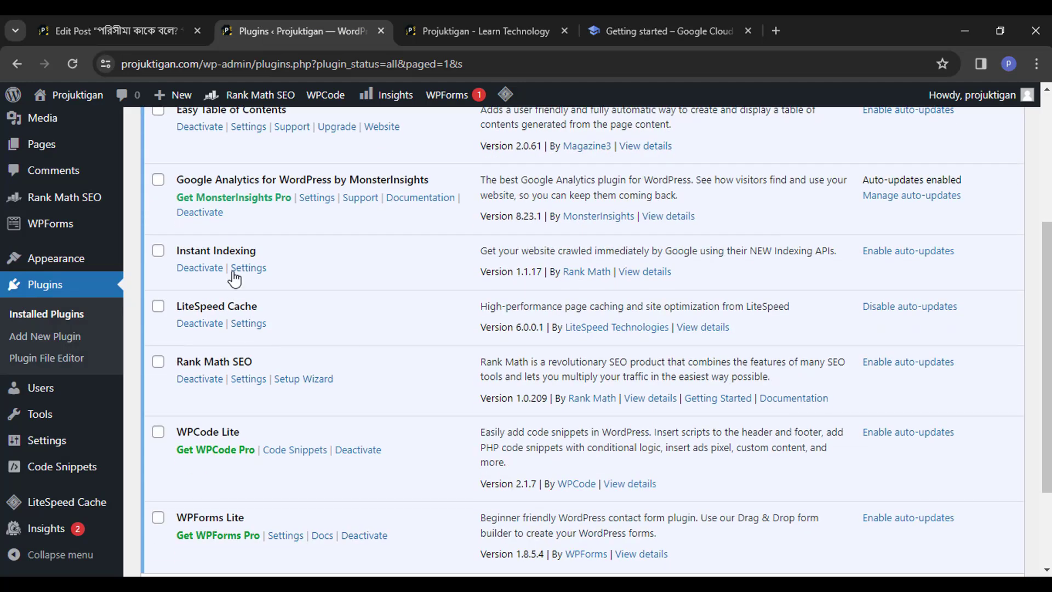
pyautogui.click(244, 268)
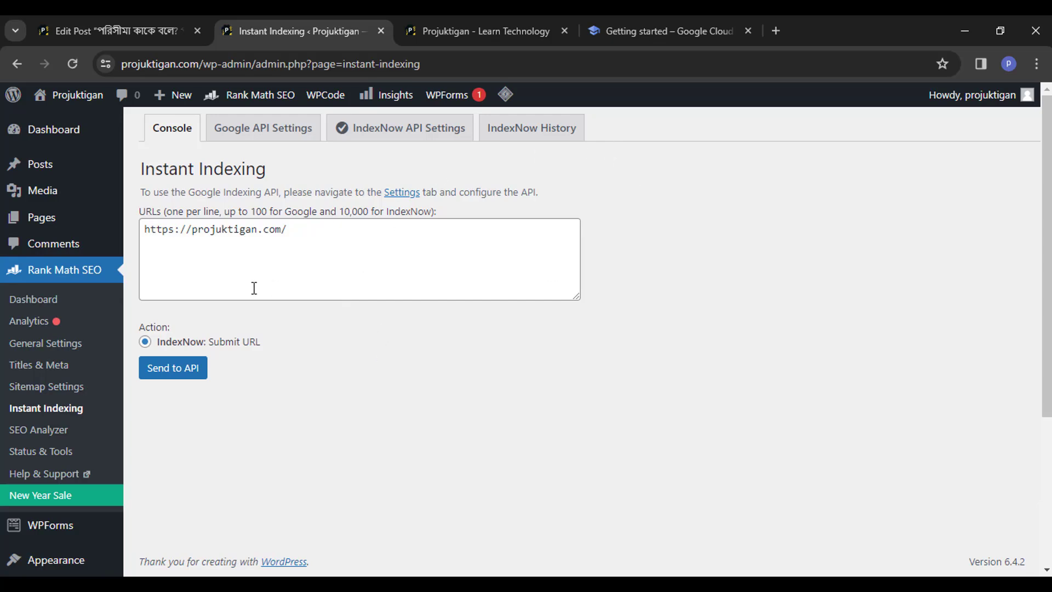
# In the Google Cloud console, create a new project named Projuktigan with no organization and select it.
pyautogui.click(641, 26)
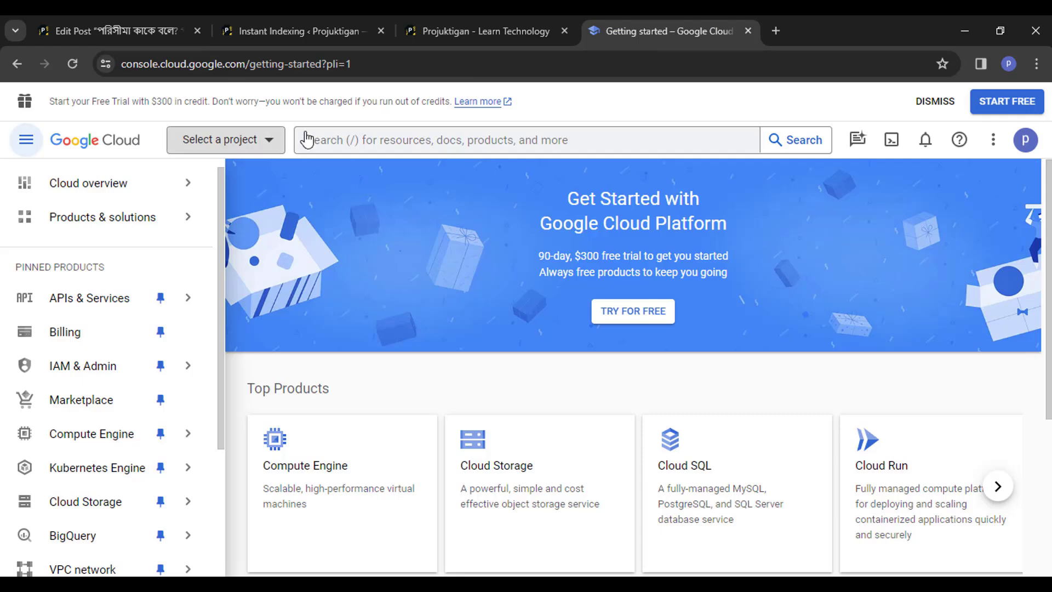
pyautogui.click(231, 141)
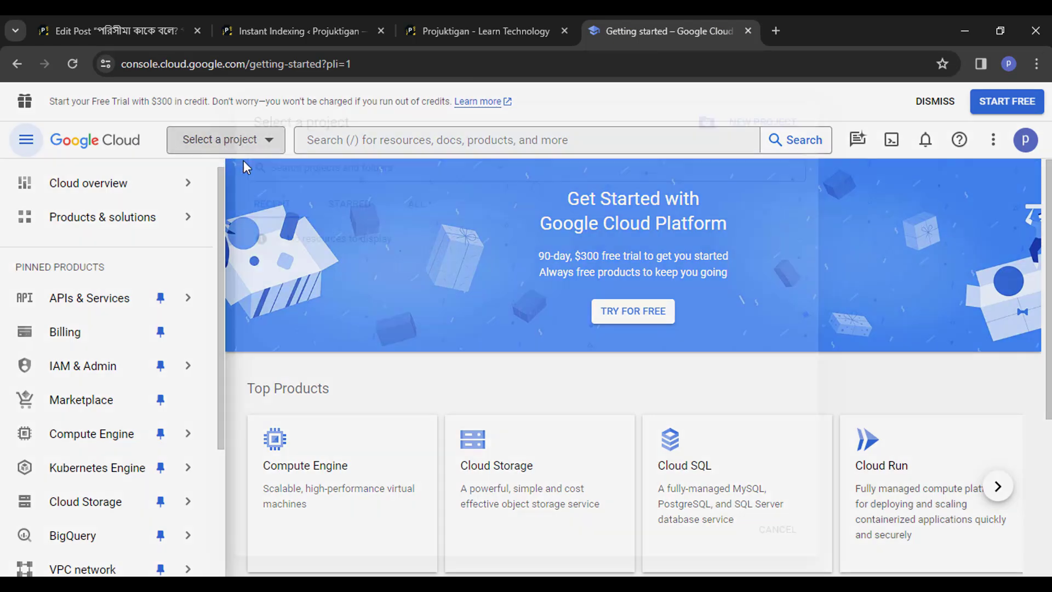
pyautogui.click(740, 130)
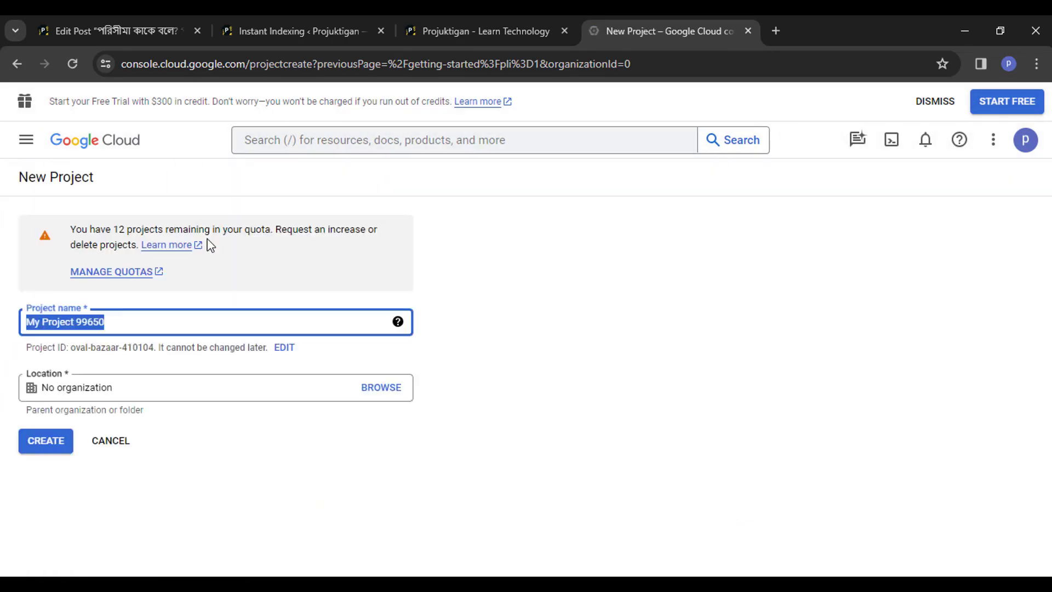
pyautogui.press('BackSpace')
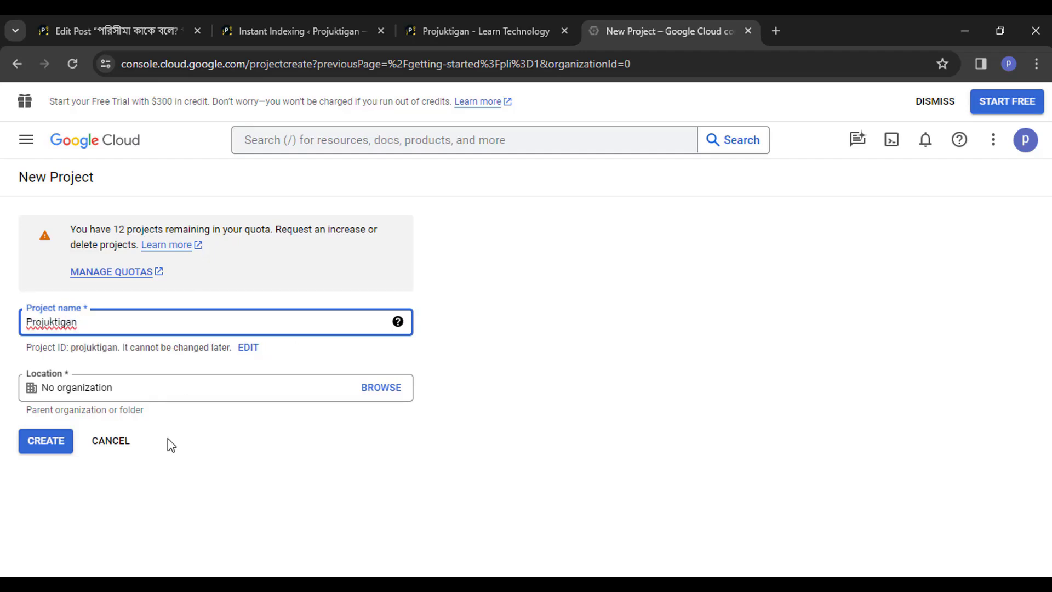
pyautogui.click(46, 442)
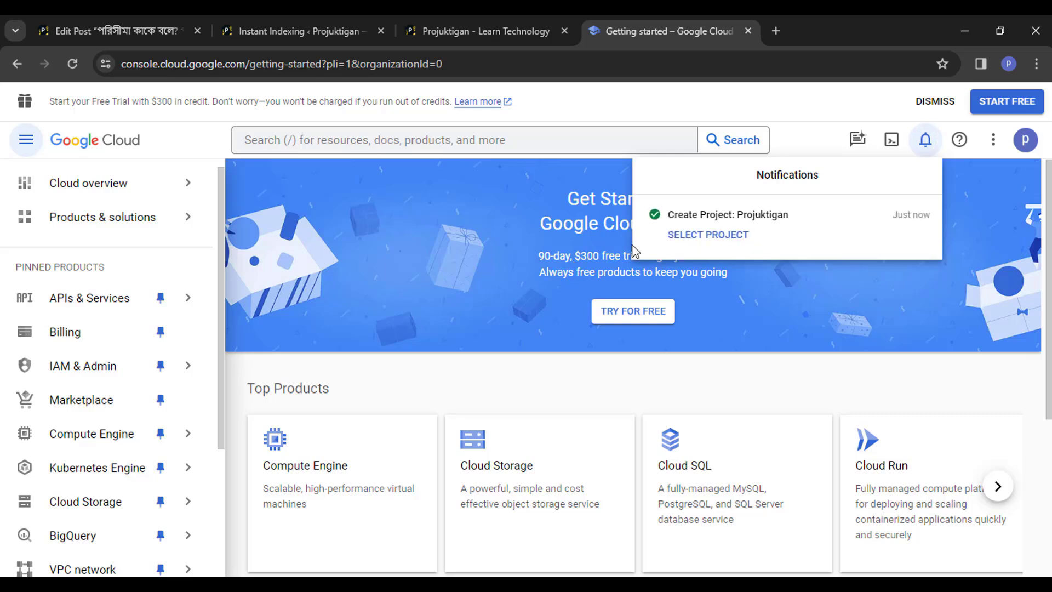
pyautogui.click(708, 235)
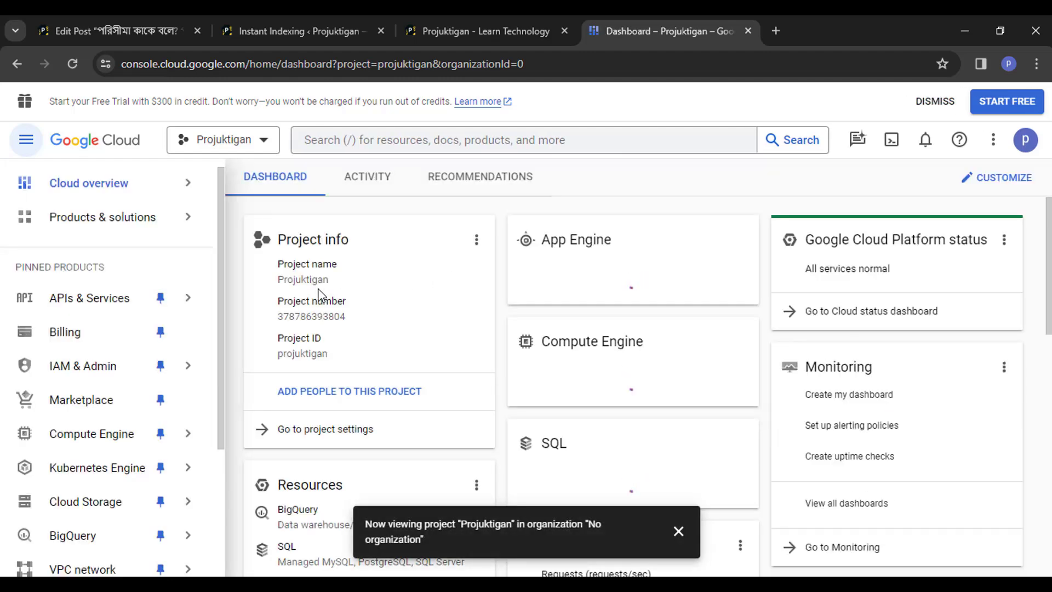
# Start a new service account in the IAM & Admin section of the project and name it "projuktigan website".
pyautogui.moveTo(97, 372)
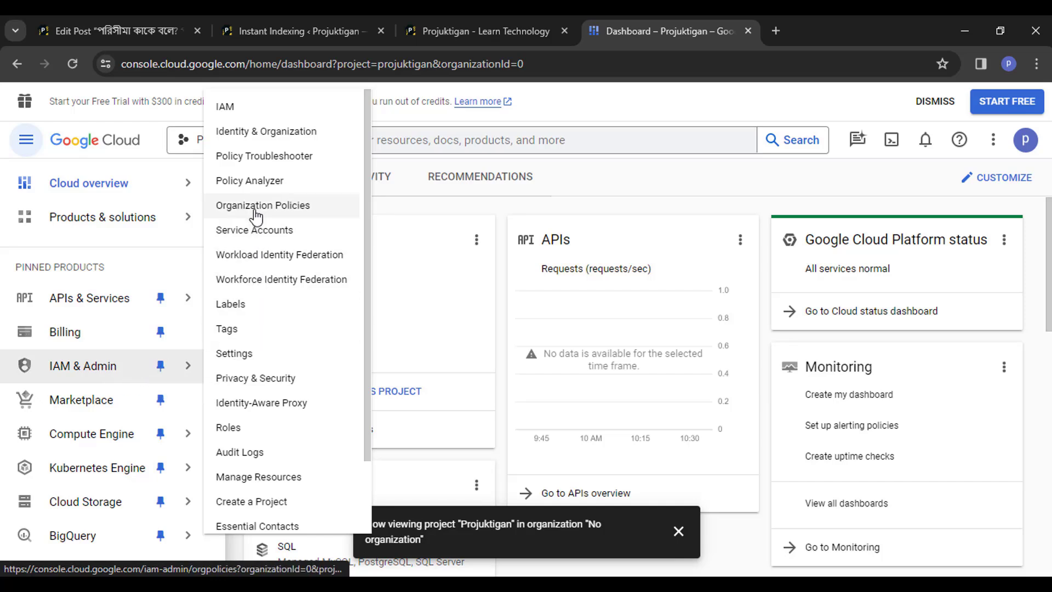
pyautogui.click(265, 231)
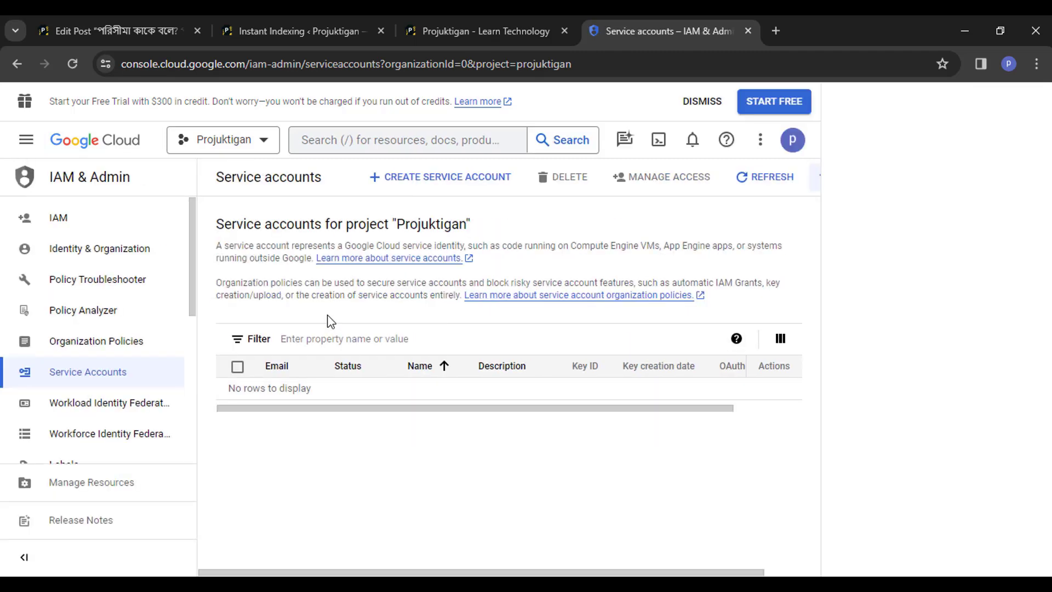
pyautogui.click(418, 181)
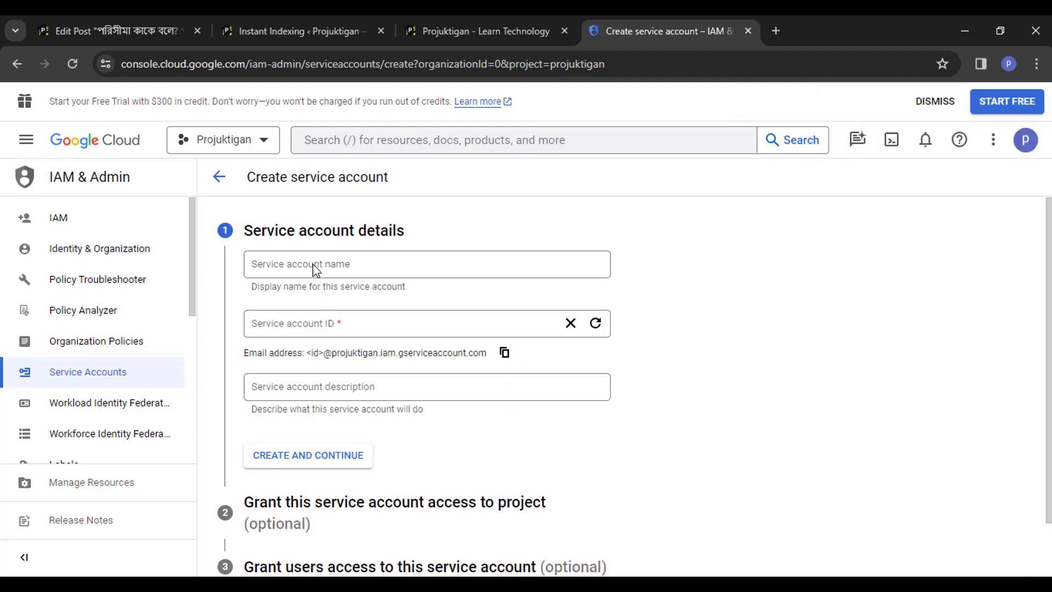
pyautogui.click(323, 266)
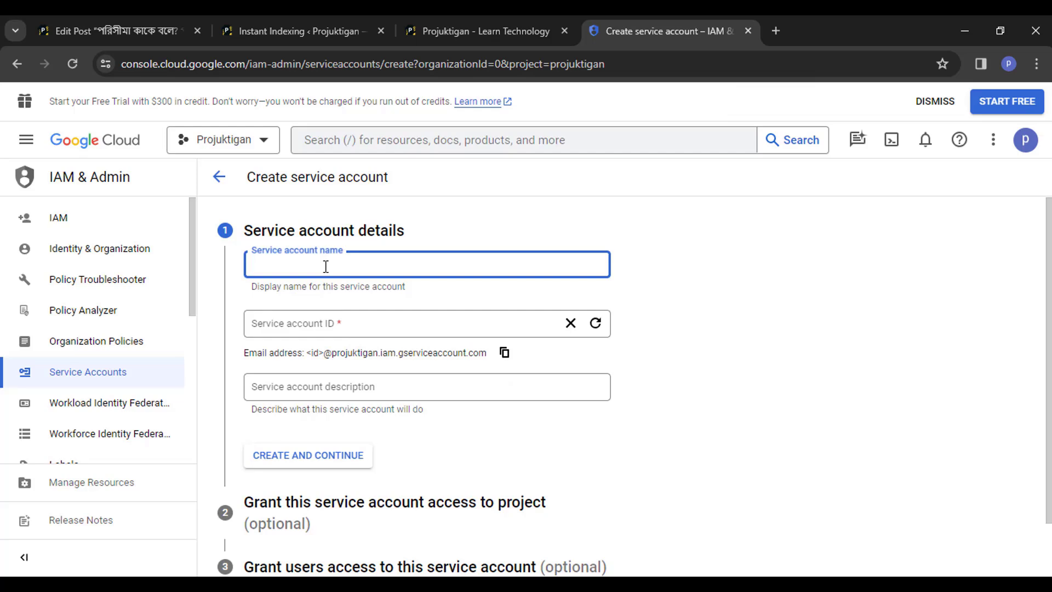
pyautogui.write('pr')
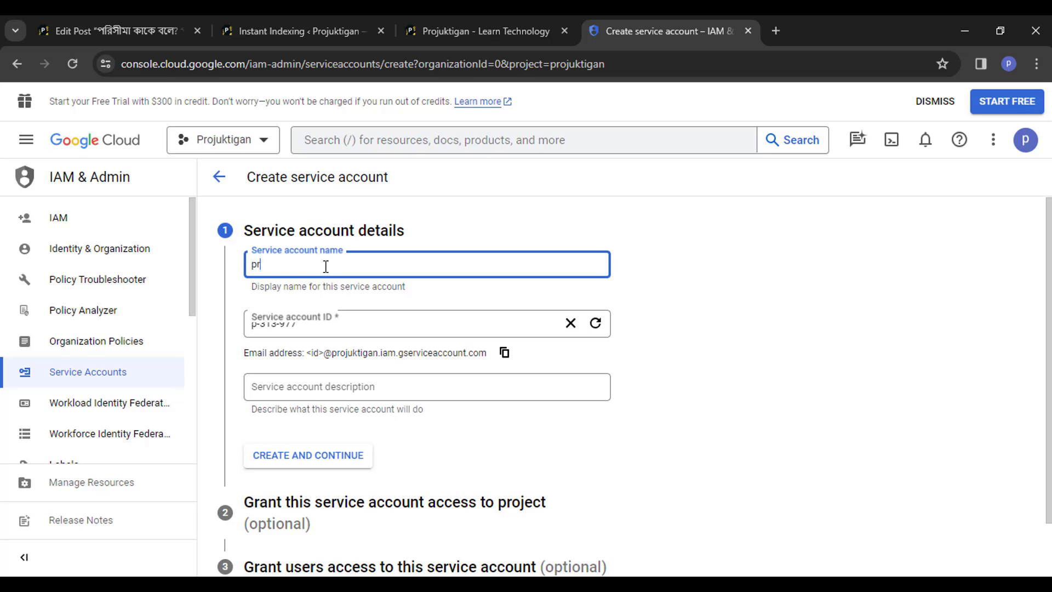
pyautogui.write('ojuktigan ')
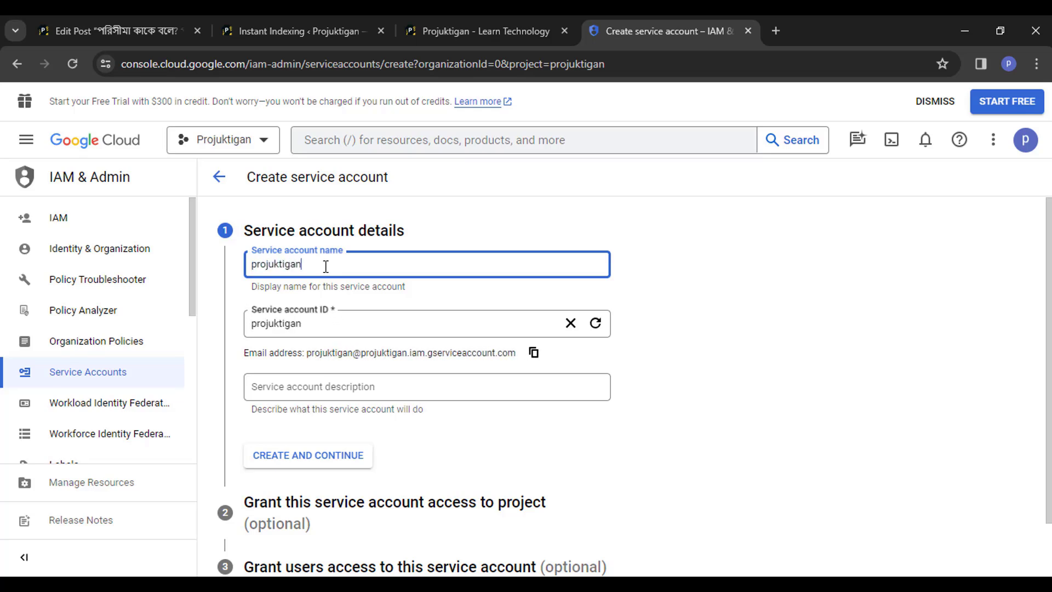
pyautogui.write('website')
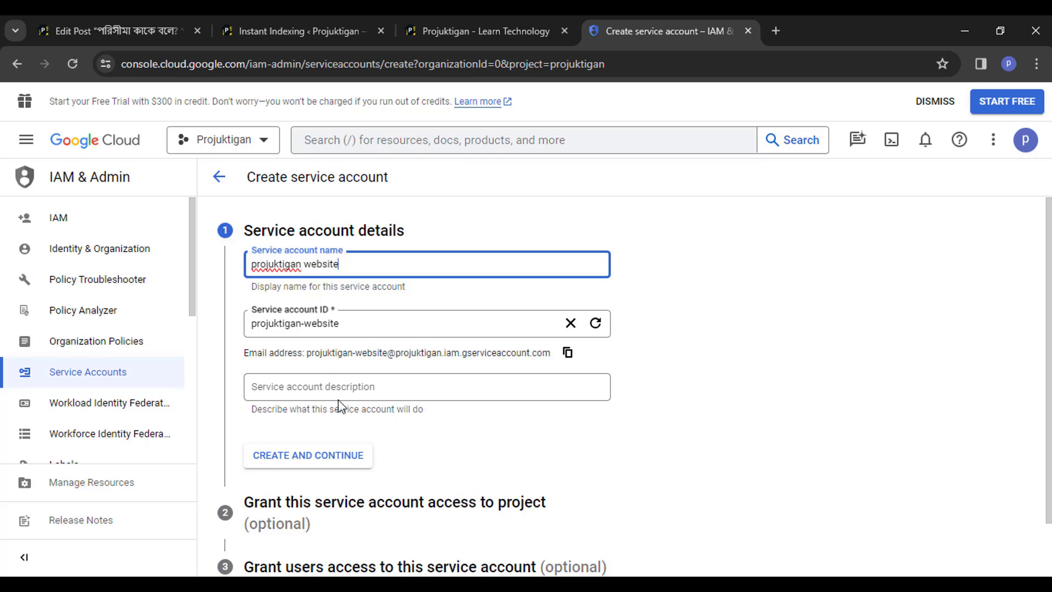
# Copy the service account name "projuktigan website" into the service account description.
pyautogui.scroll(-1, 345, 391)
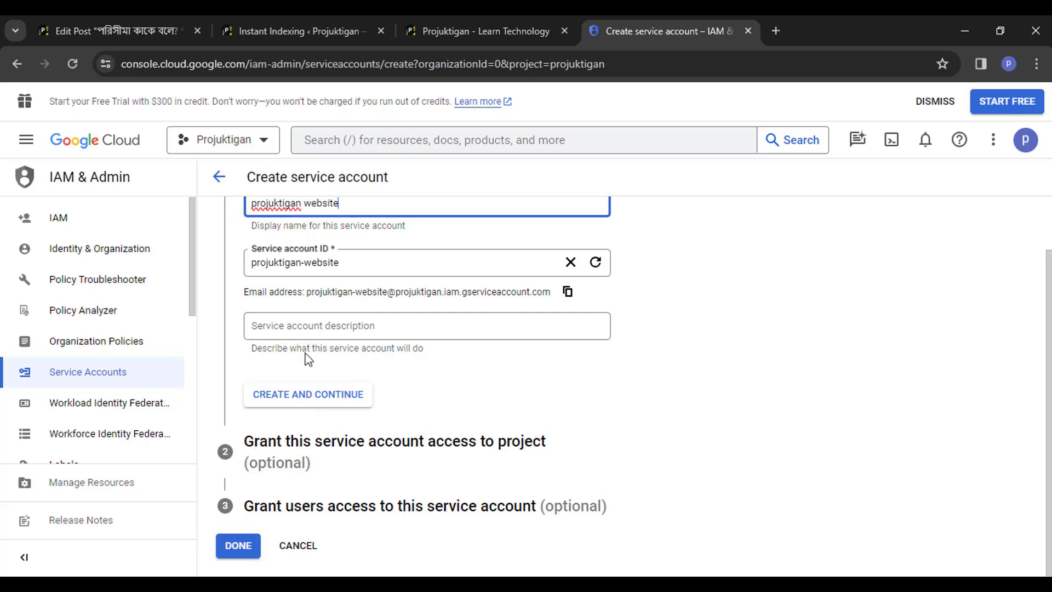
pyautogui.click(310, 326)
pyautogui.scroll(1, 329, 329)
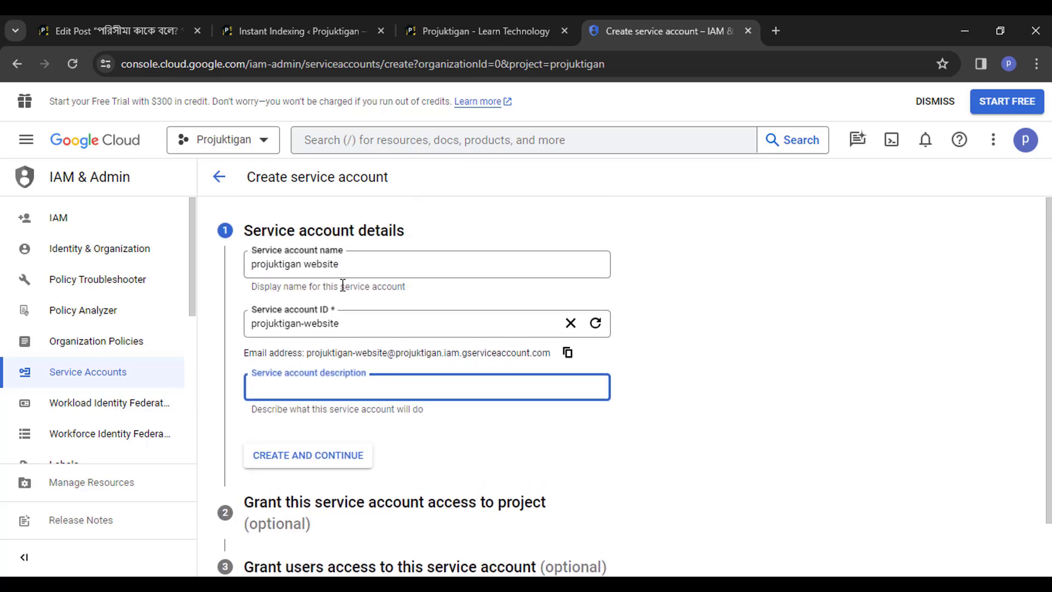
pyautogui.moveTo(354, 267); pyautogui.dragTo(248, 265)
pyautogui.hotkey('ctrl', 'c')
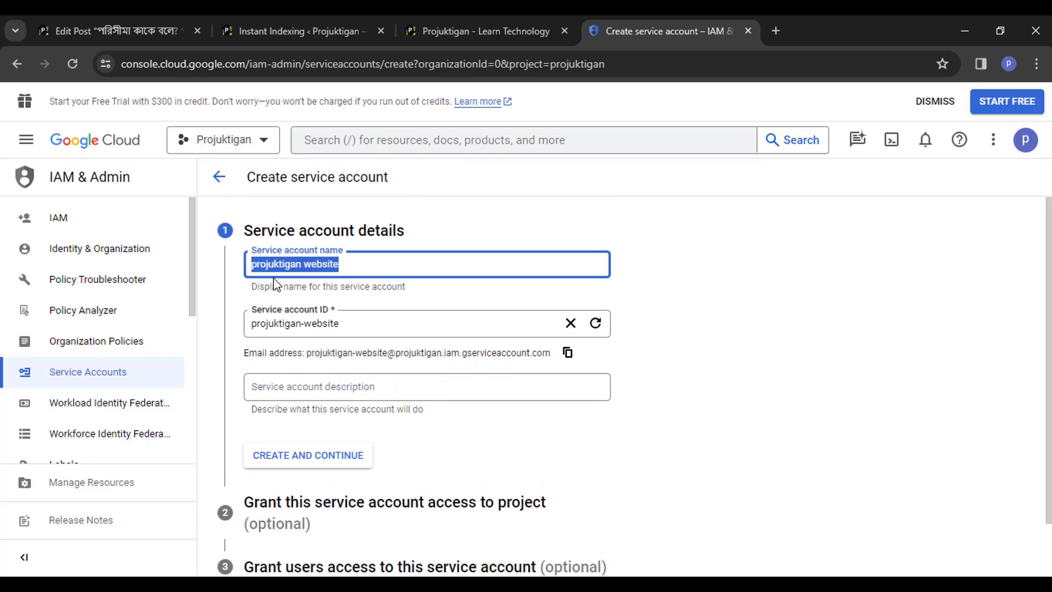
pyautogui.click(327, 387)
pyautogui.hotkey('ctrl', 'v')
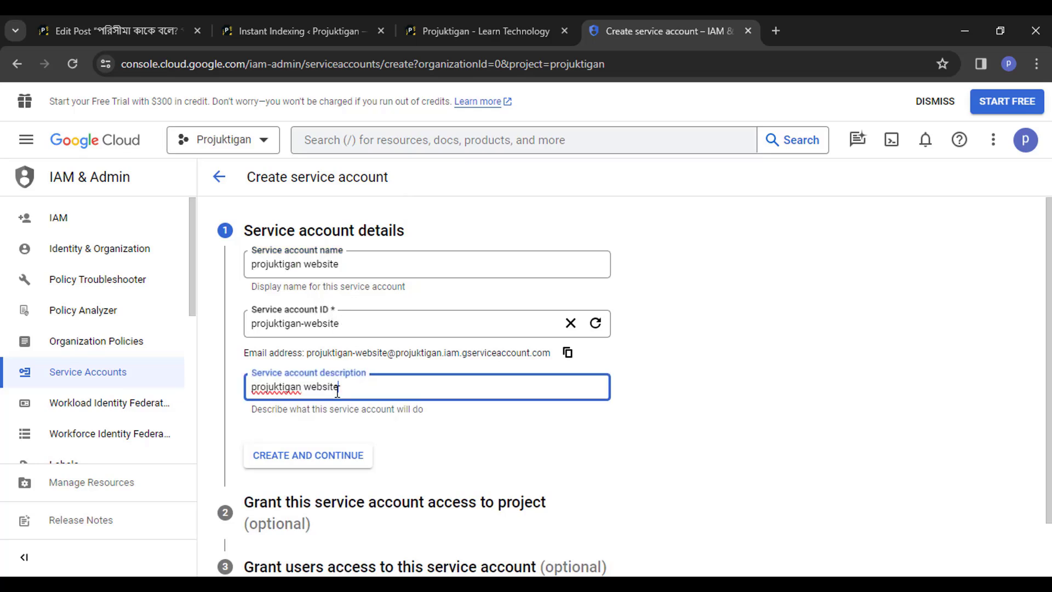
# Set the service account description to "learn projukti" and create the account.
pyautogui.moveTo(343, 391); pyautogui.dragTo(250, 388)
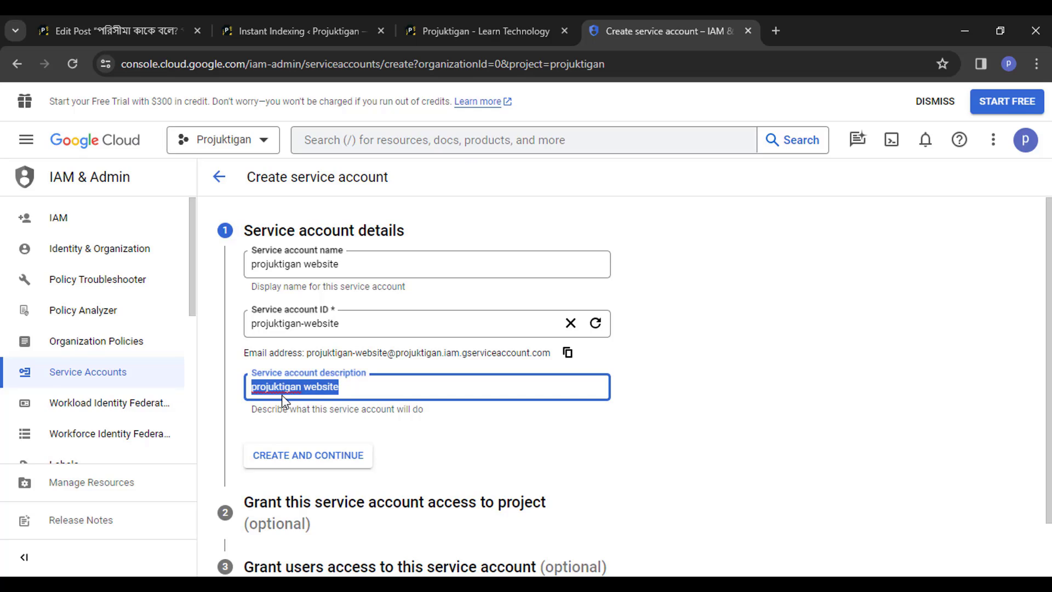
pyautogui.write('learn projukti')
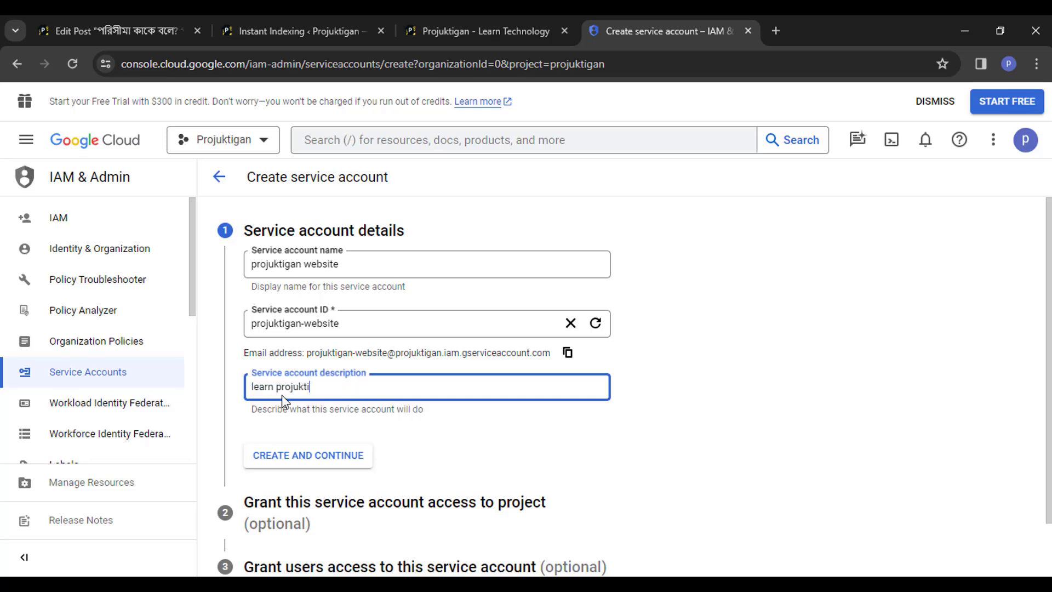
pyautogui.click(287, 456)
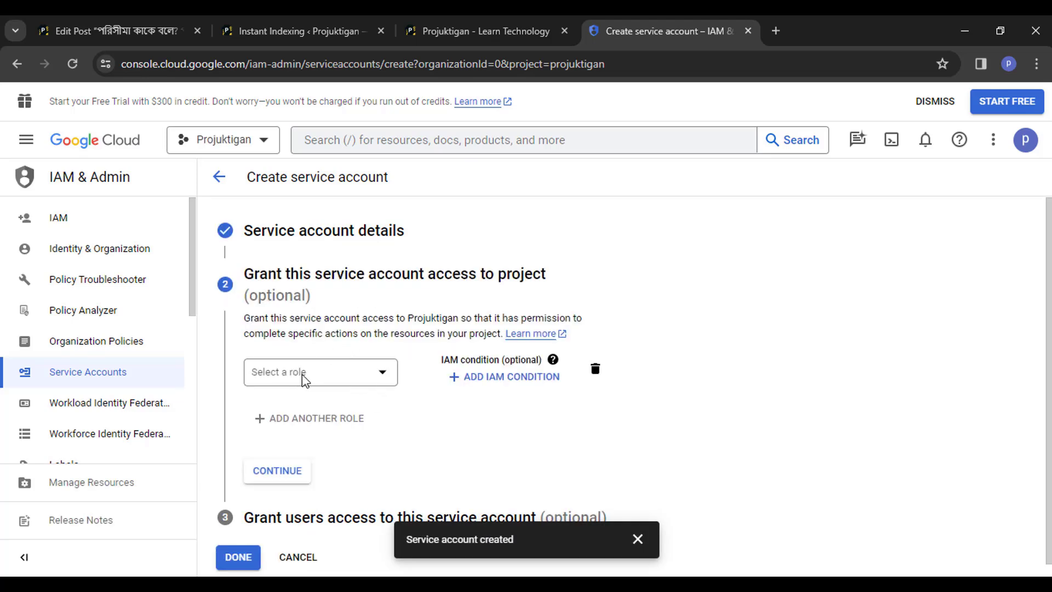
# Grant the new service account the Owner role on the project and continue.
pyautogui.click(305, 376)
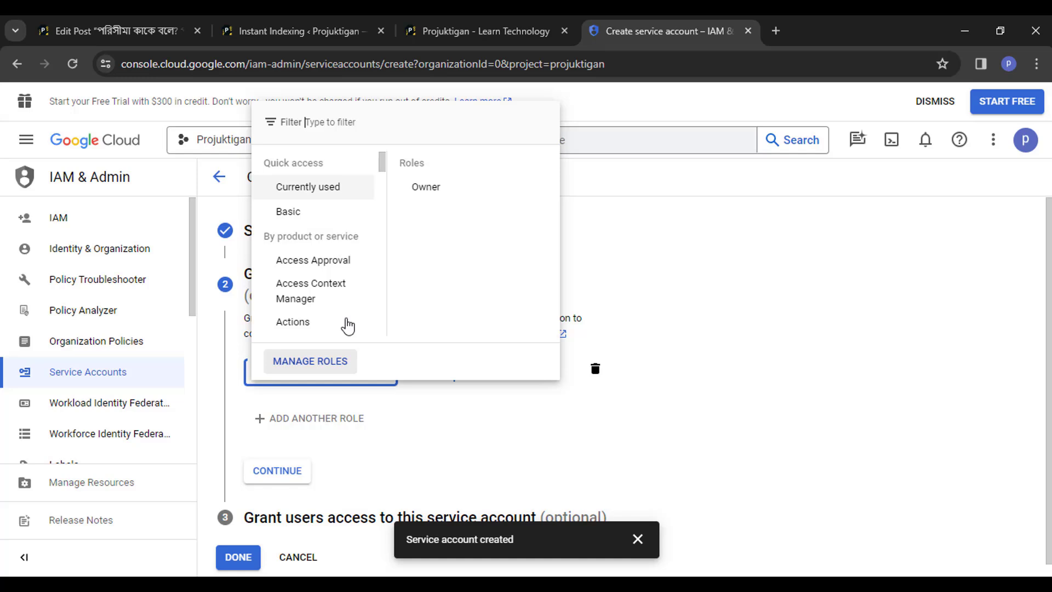
pyautogui.click(427, 190)
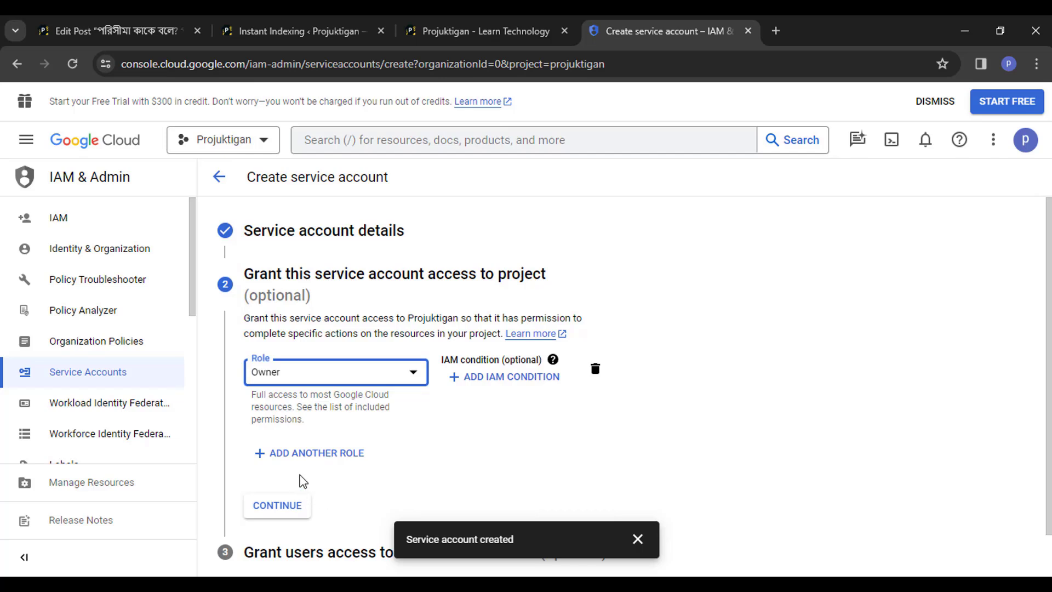
pyautogui.click(278, 505)
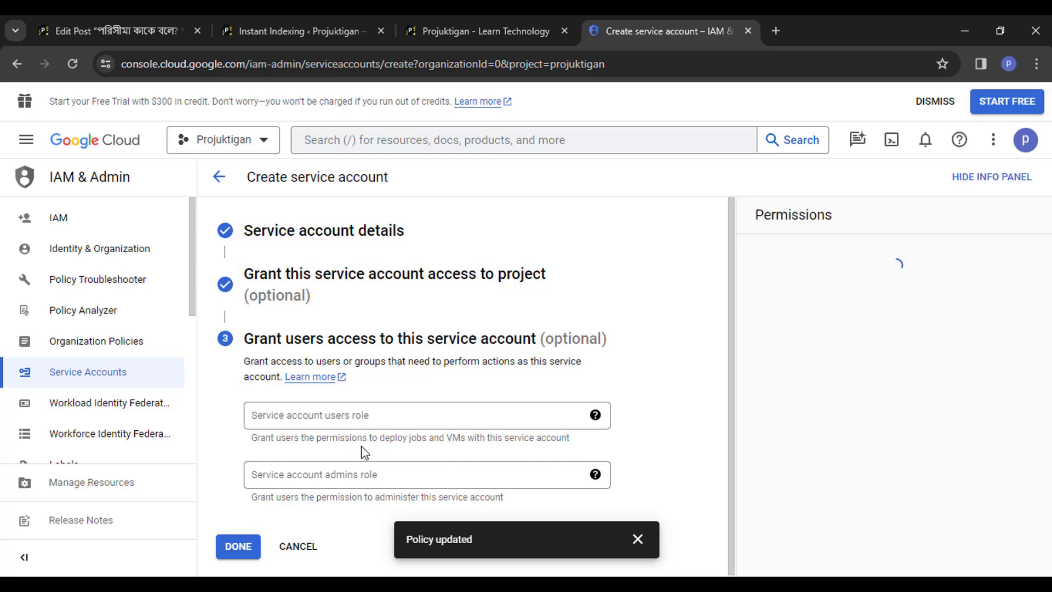
# Finish the service account setup without granting user access, dismiss the navigation hint, and copy the account's email address.
pyautogui.click(367, 419)
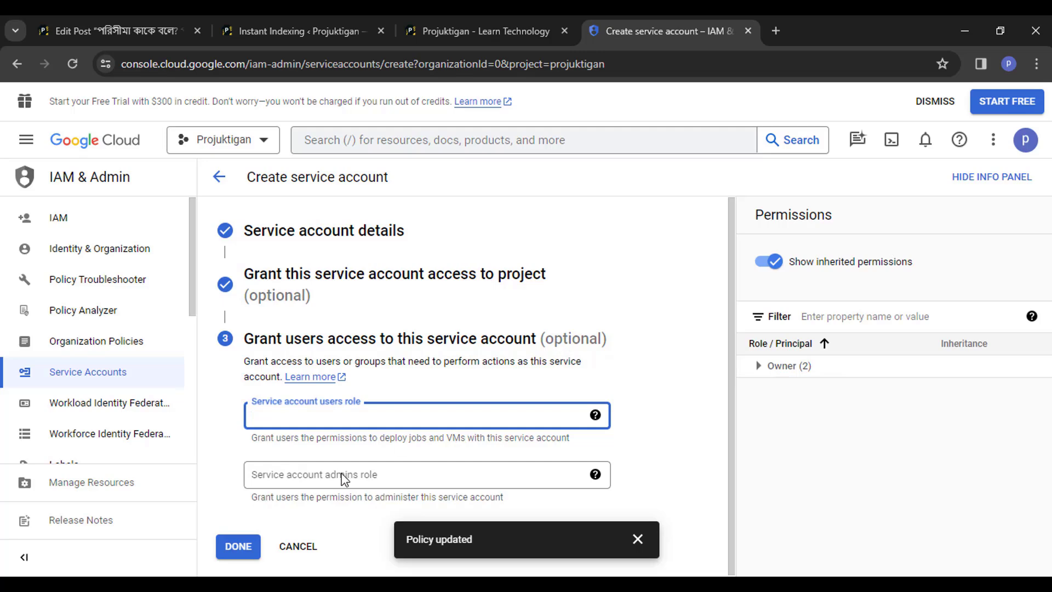
pyautogui.click(238, 546)
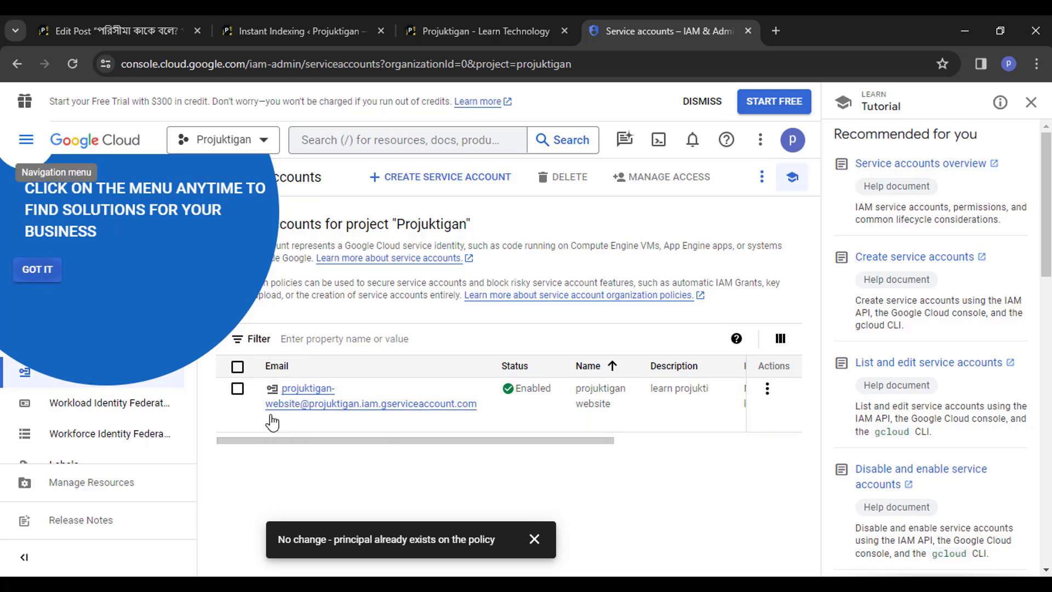
pyautogui.click(38, 273)
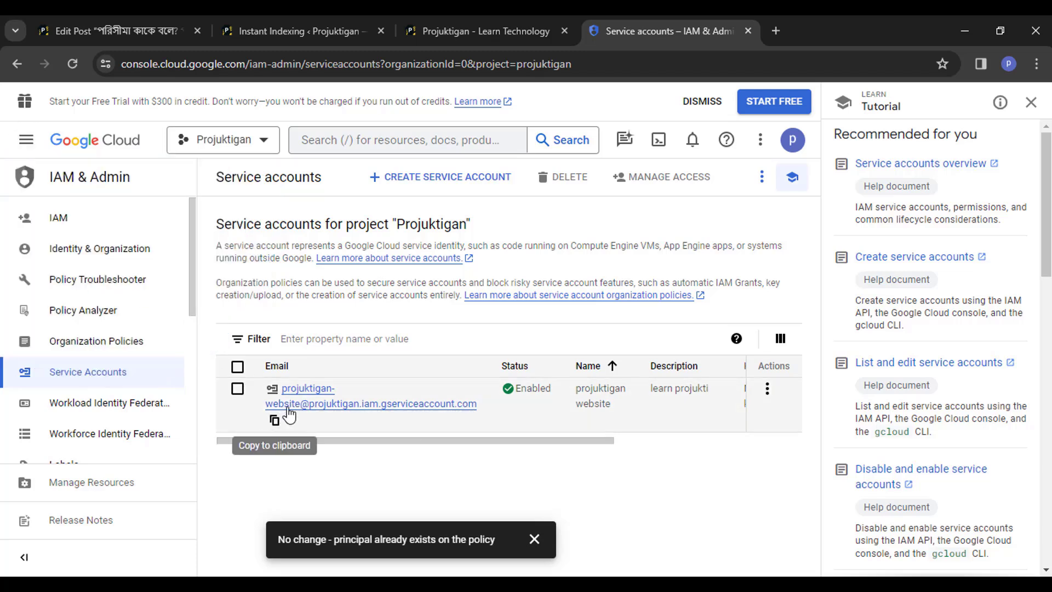
pyautogui.click(274, 421)
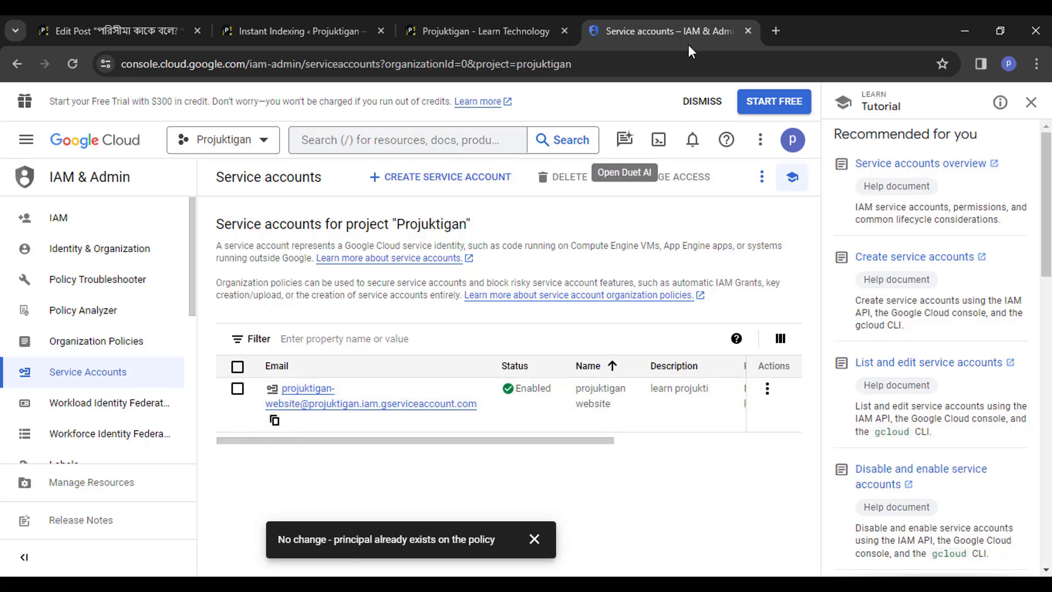
# Search for "google search console" in a new browser tab and start Google Search Console for the site.
pyautogui.click(770, 35)
pyautogui.click(464, 67)
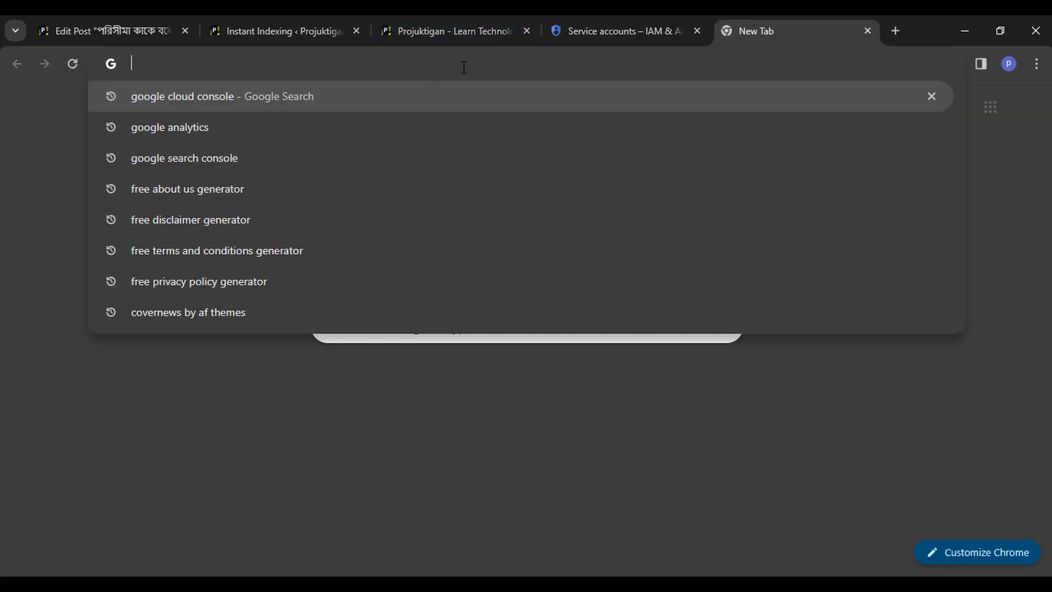
pyautogui.write('google search console')
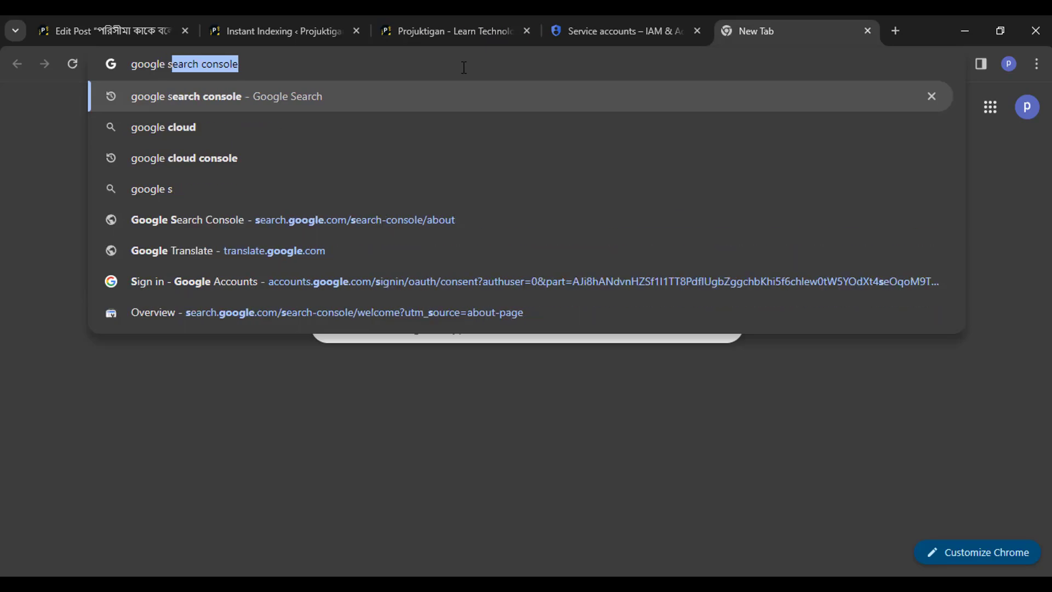
pyautogui.press('Return')
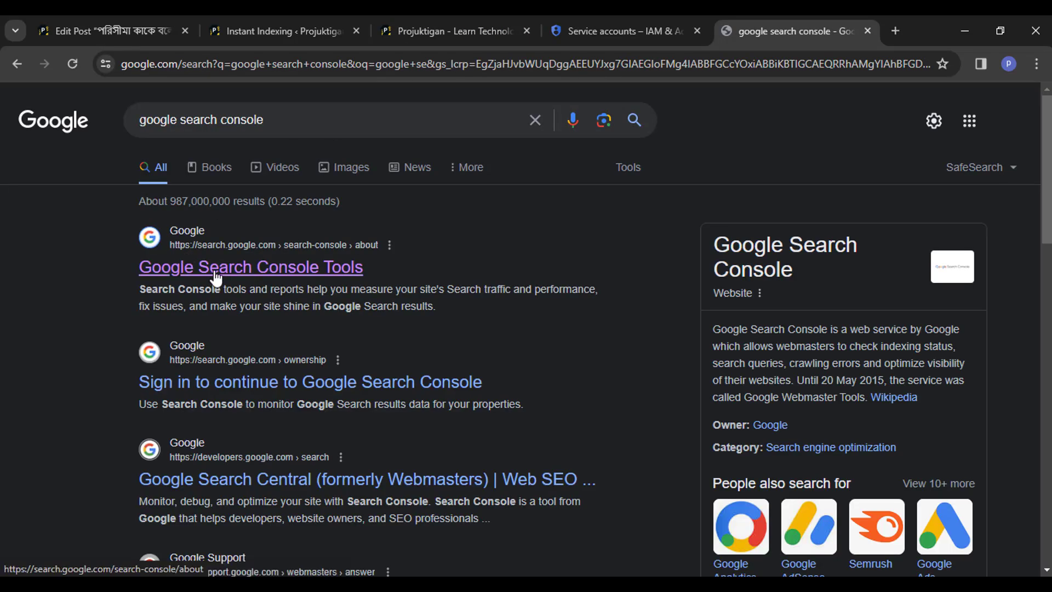
pyautogui.click(216, 276)
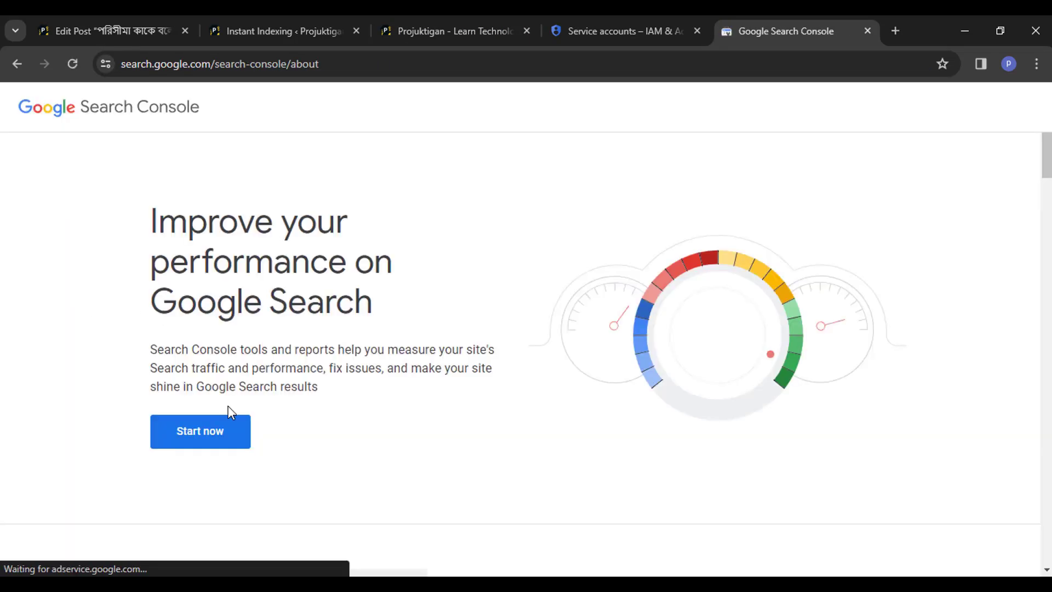
pyautogui.click(216, 438)
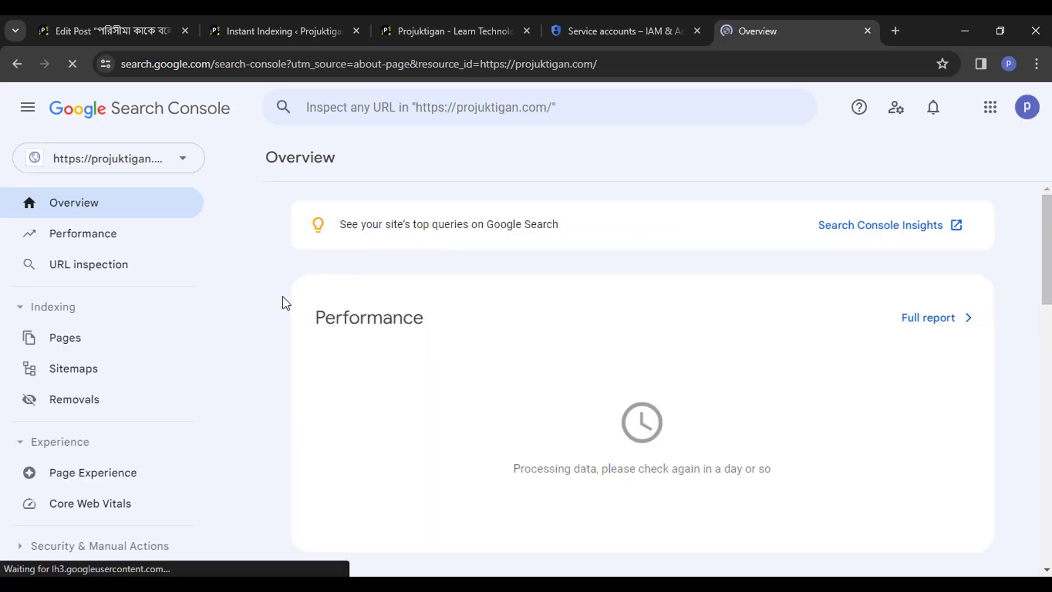
# Open the property's users and permissions settings in Search Console and start adding a user.
pyautogui.scroll(-3, 162, 445)
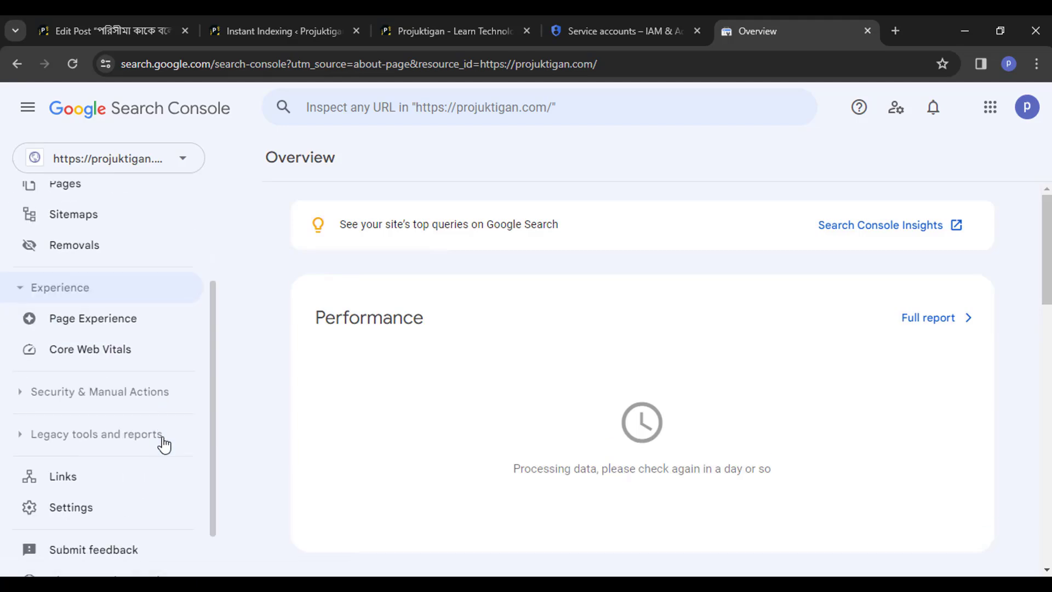
pyautogui.scroll(-1, 160, 443)
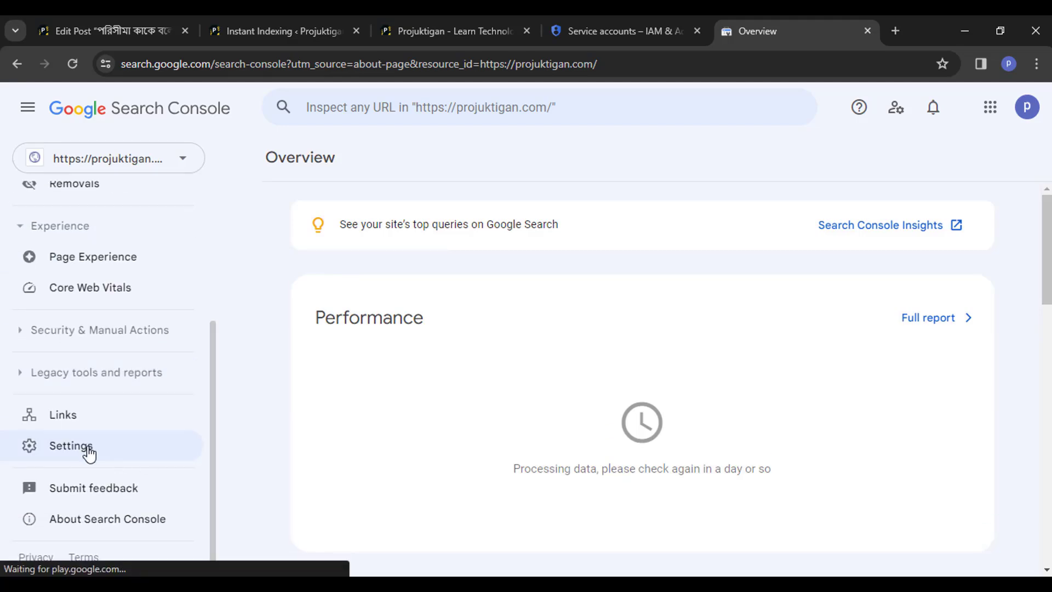
pyautogui.click(88, 446)
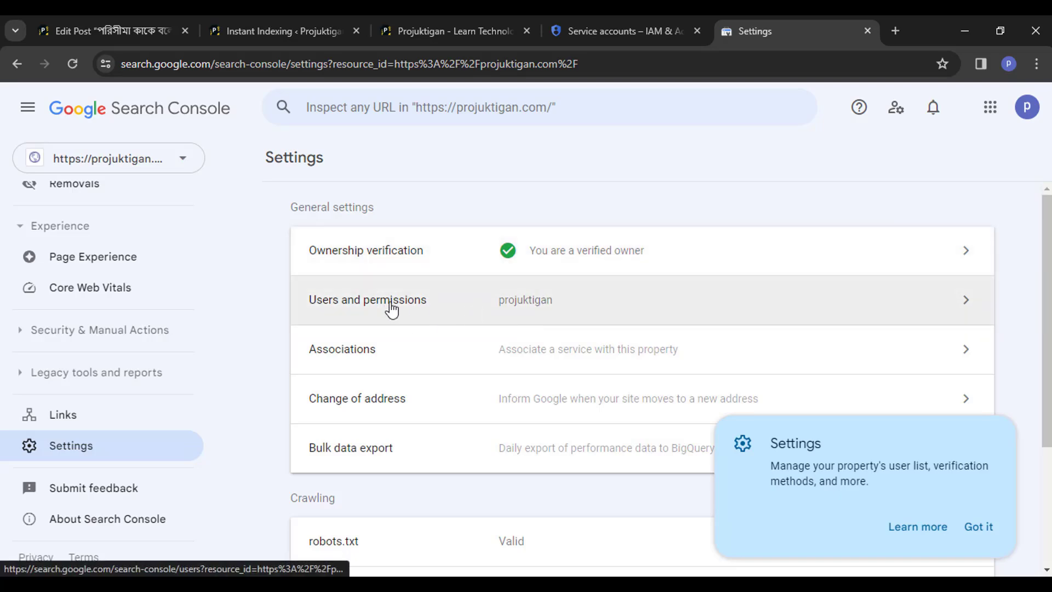
pyautogui.click(475, 305)
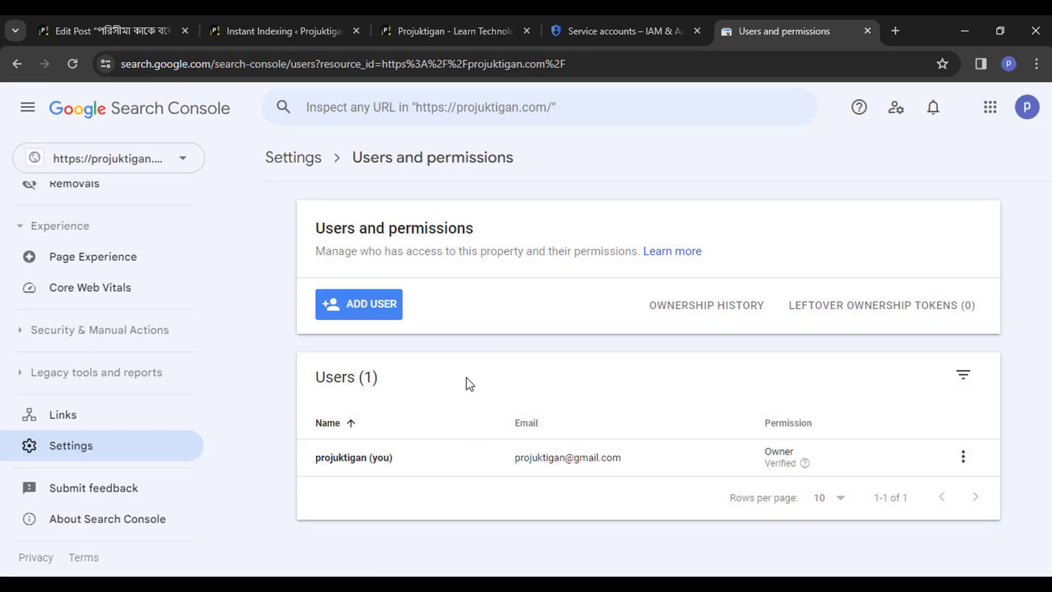
pyautogui.click(377, 315)
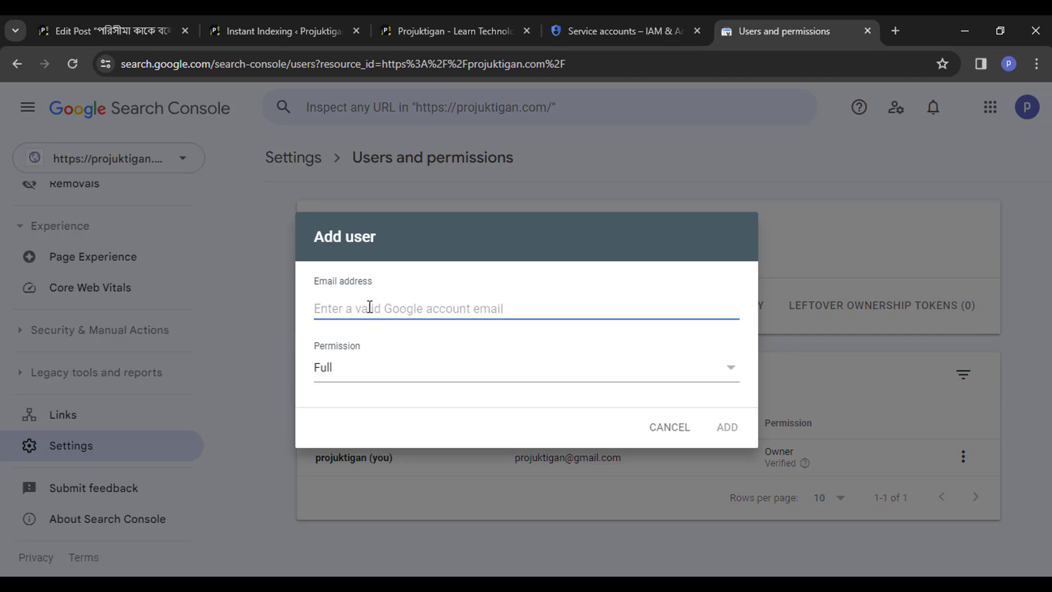
# Switch back to the Google Cloud console, close the tutorial pane, and open key management for the new service account.
pyautogui.click(648, 16)
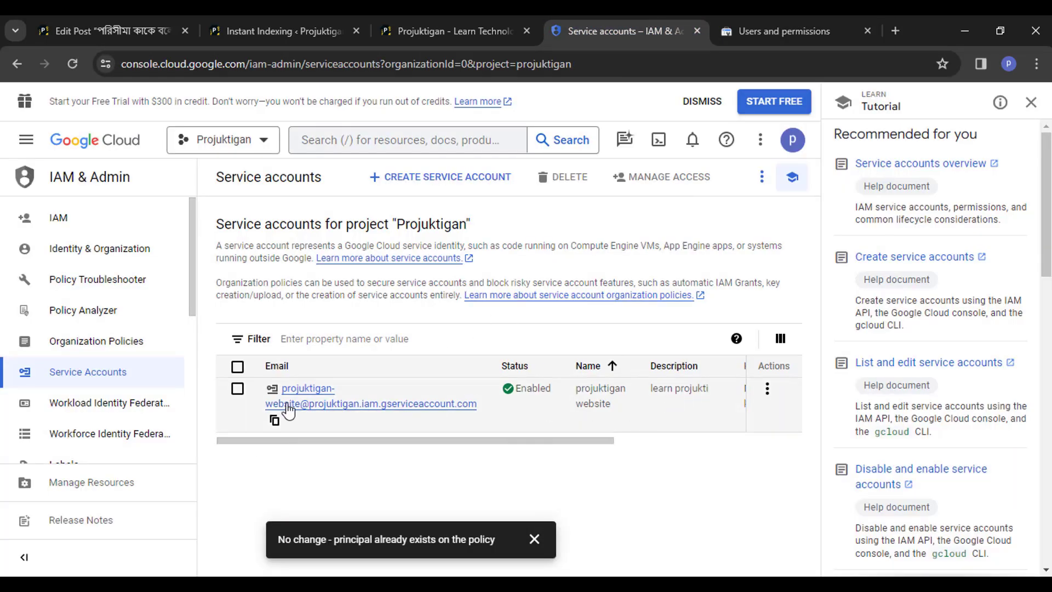
pyautogui.click(767, 390)
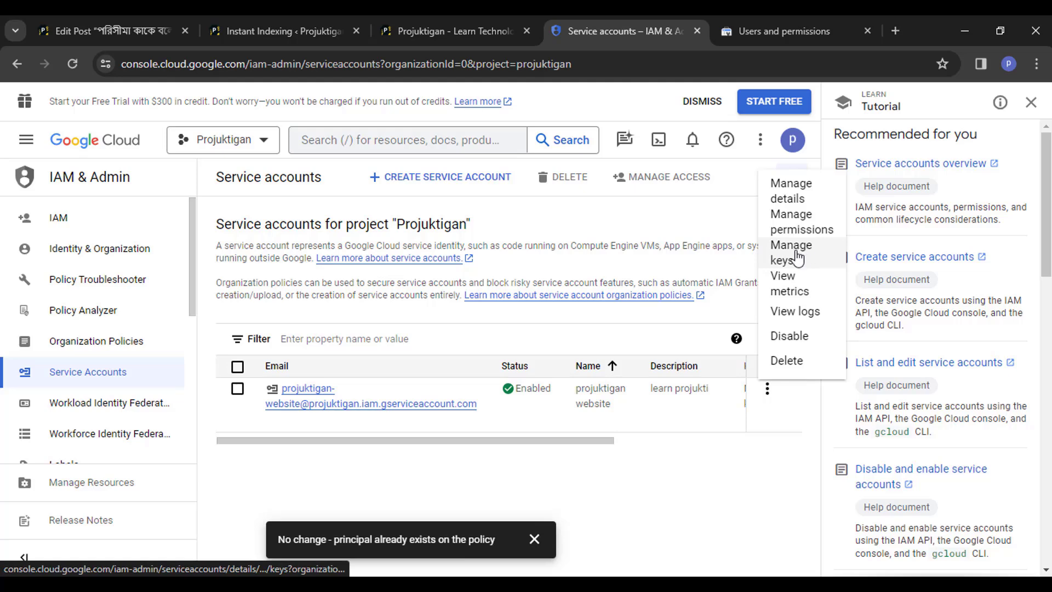
pyautogui.click(1030, 103)
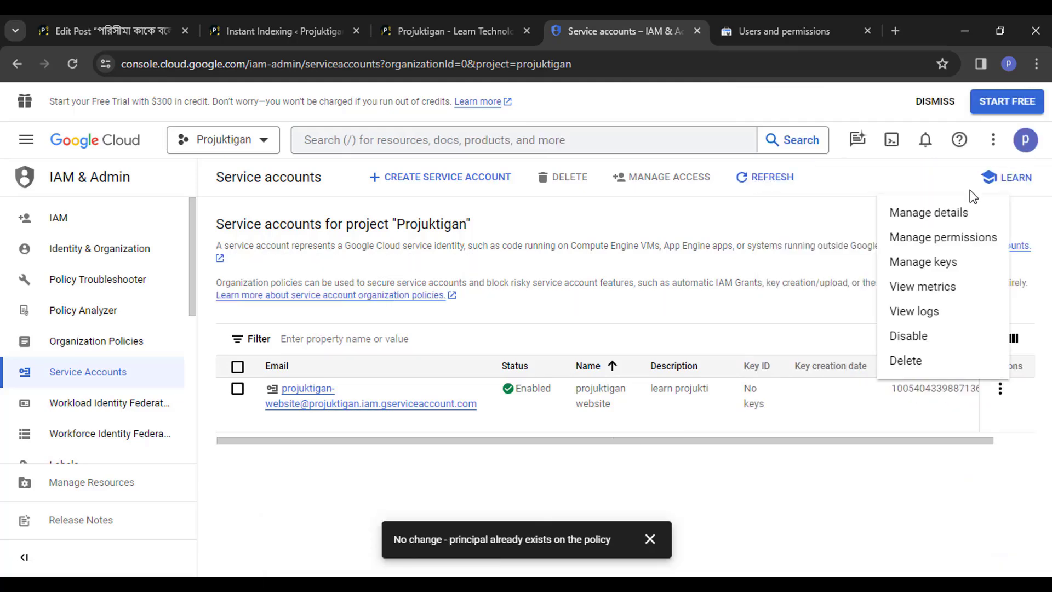
pyautogui.click(933, 269)
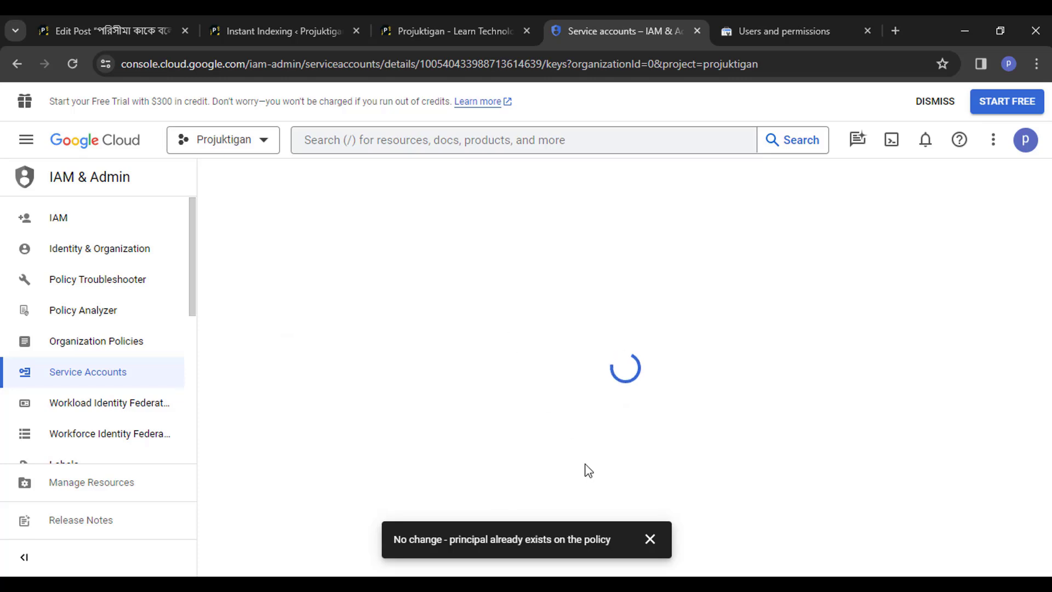
# Create a new JSON private key for the projuktigan website service account, download it, and dismiss the notices.
pyautogui.click(649, 541)
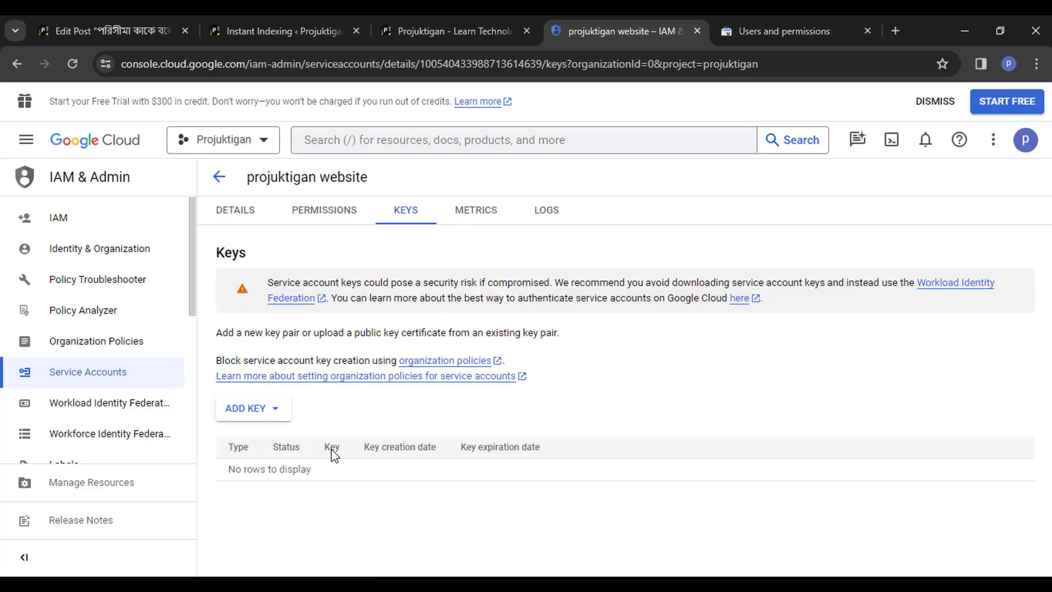
pyautogui.click(256, 412)
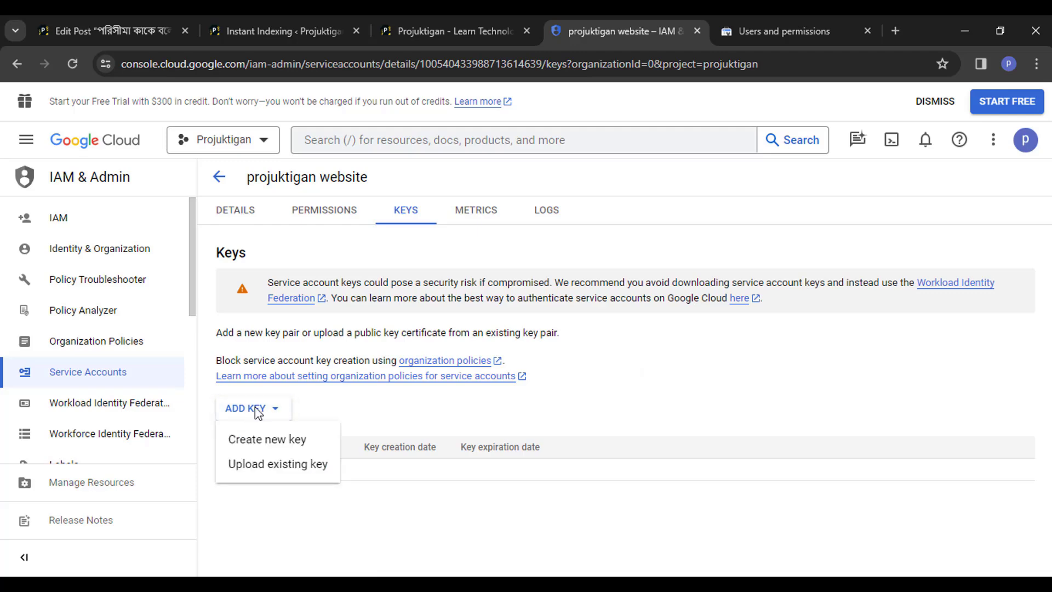
pyautogui.click(276, 441)
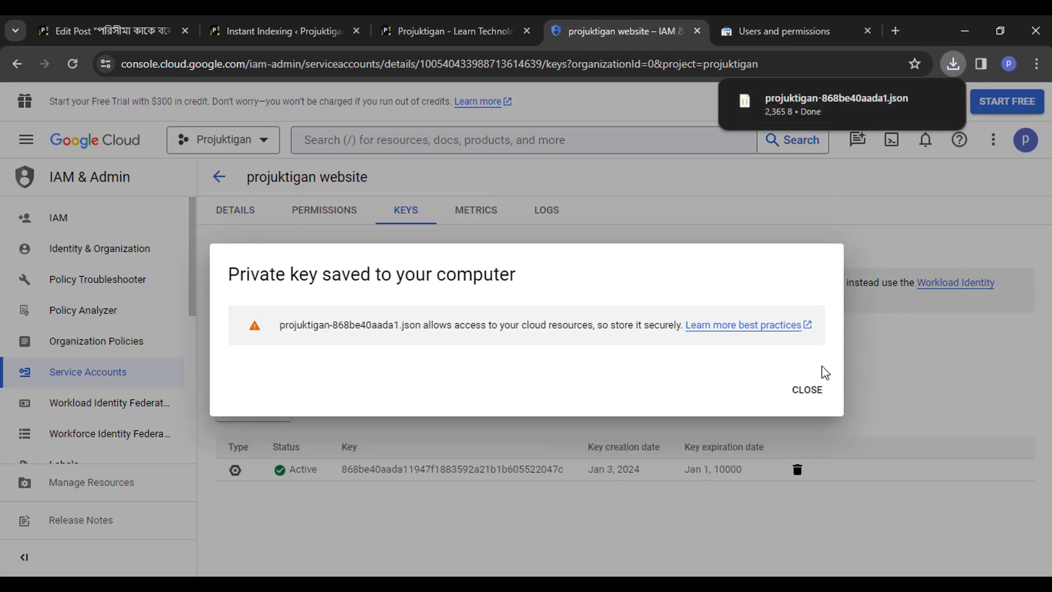
pyautogui.click(805, 389)
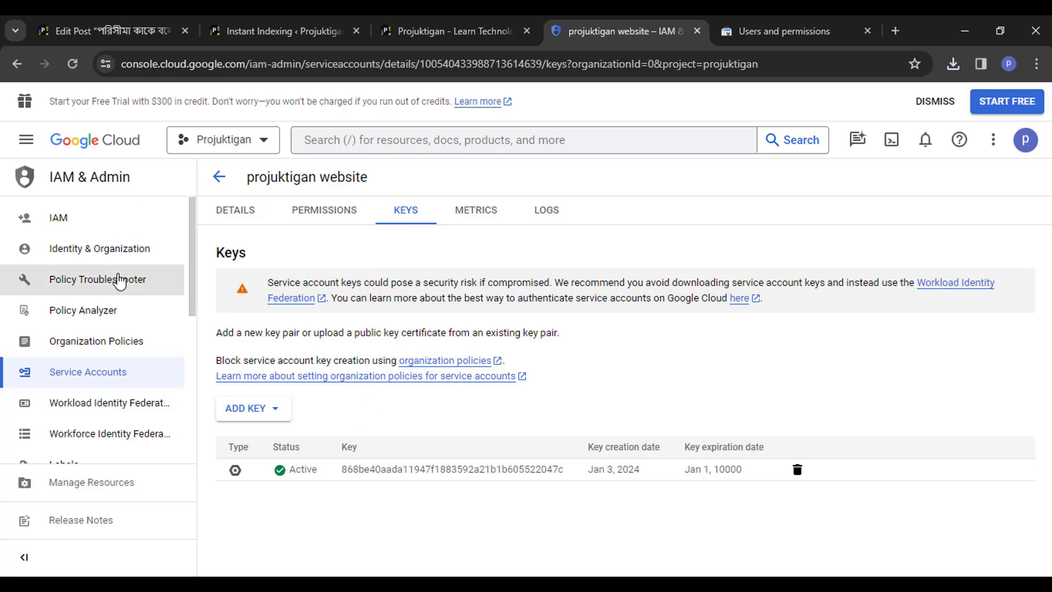
# Go to the project's dashboard, open its APIs overview, and open the API Library for enabling APIs and services.
pyautogui.click(28, 145)
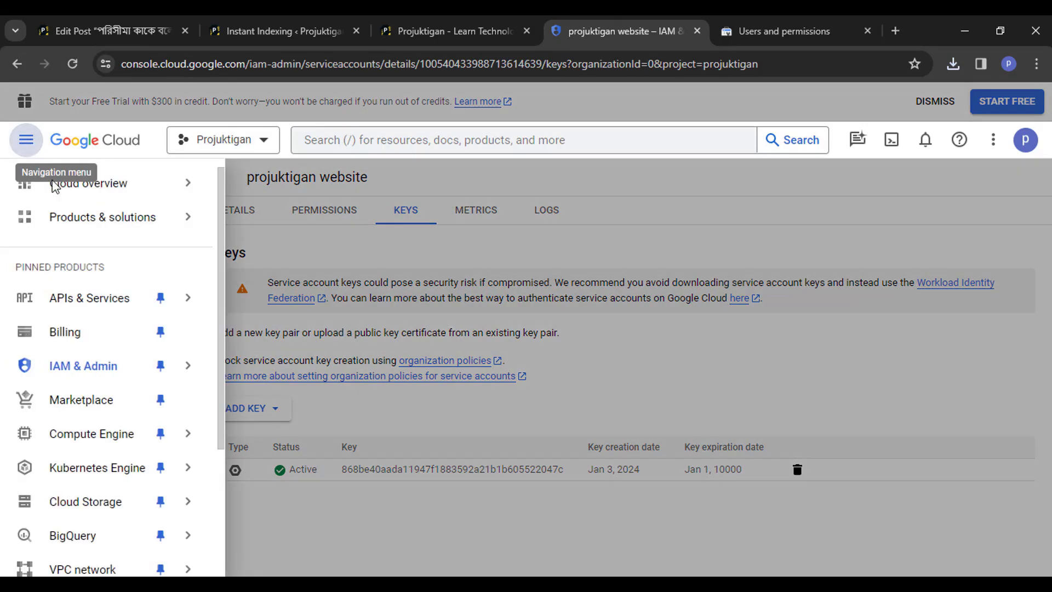
pyautogui.moveTo(84, 192)
pyautogui.click(239, 192)
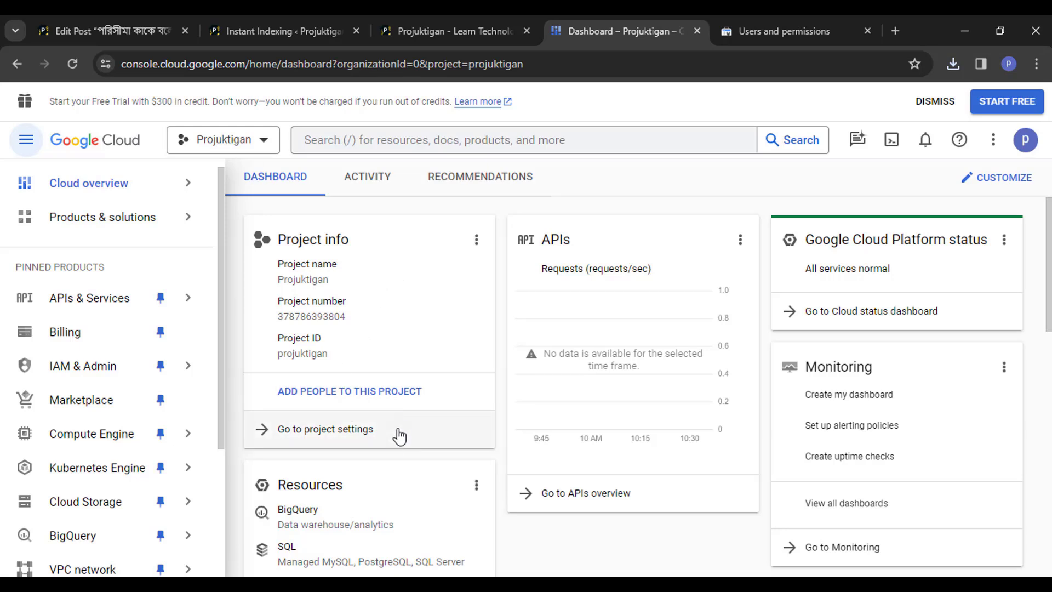
pyautogui.scroll(-1, 553, 460)
pyautogui.click(588, 416)
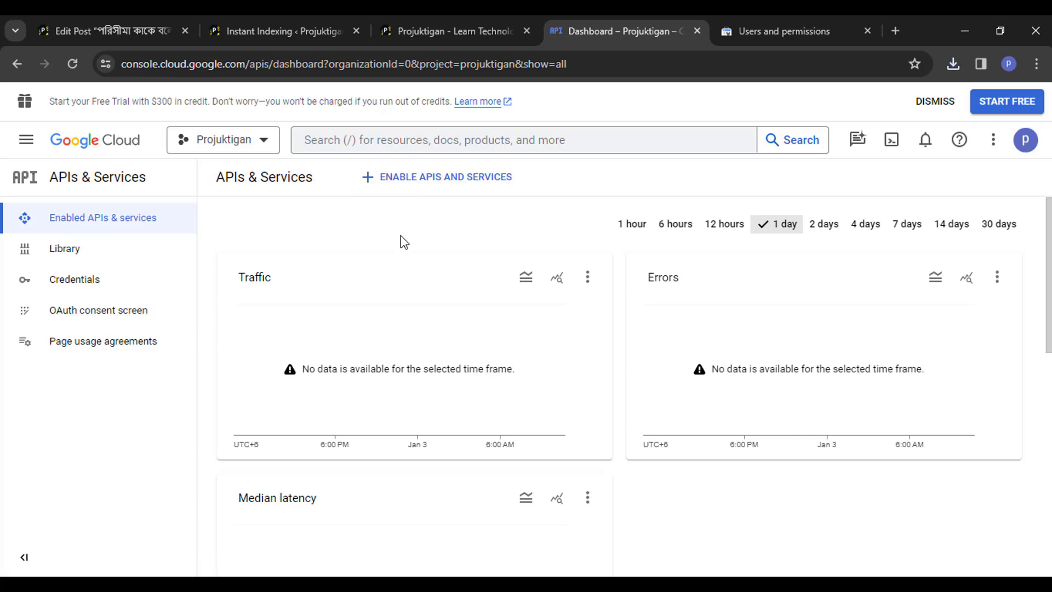
pyautogui.click(408, 179)
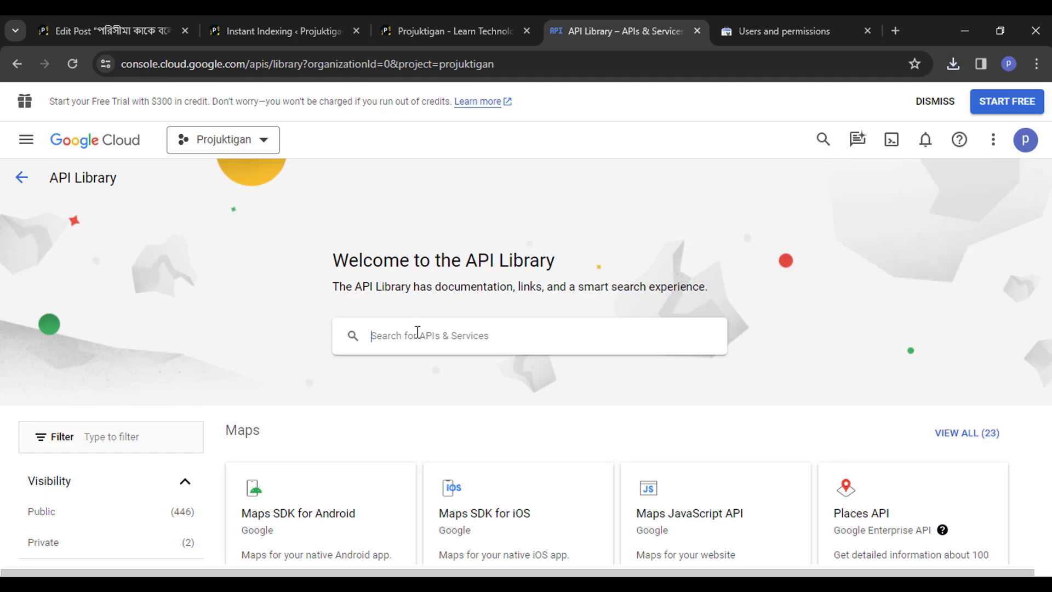
# Search the API Library for "index" and enable the Web Search Indexing API for the project.
pyautogui.click(417, 332)
pyautogui.write('instant index')
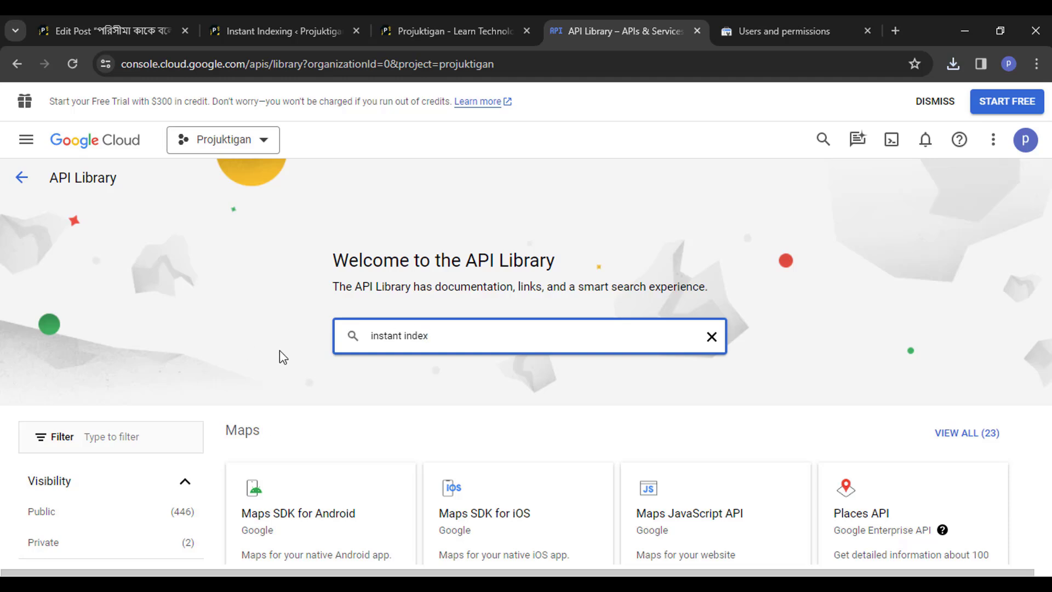
pyautogui.press('Return')
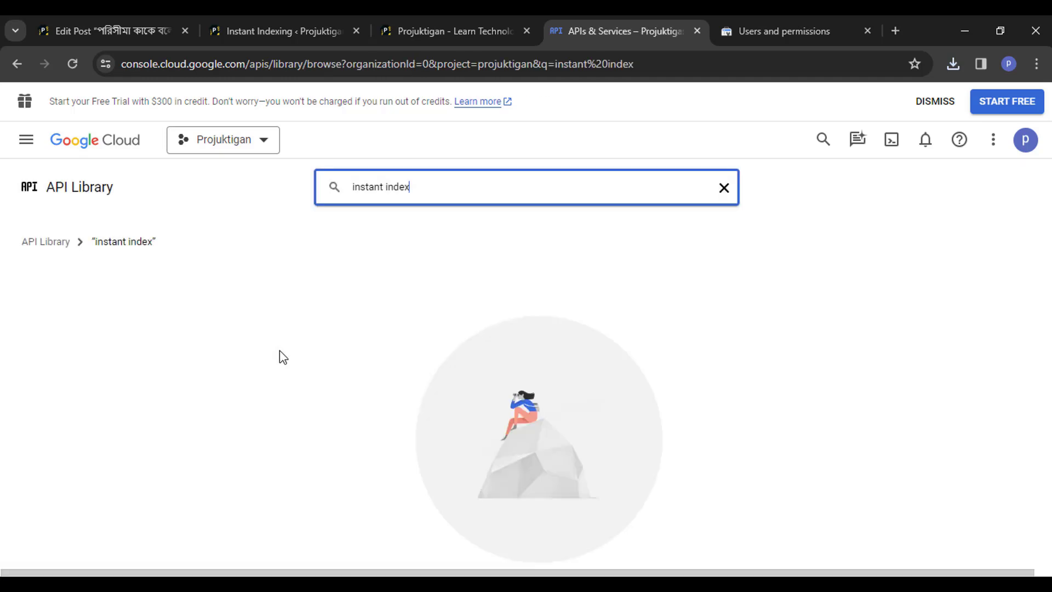
pyautogui.doubleClick(373, 186)
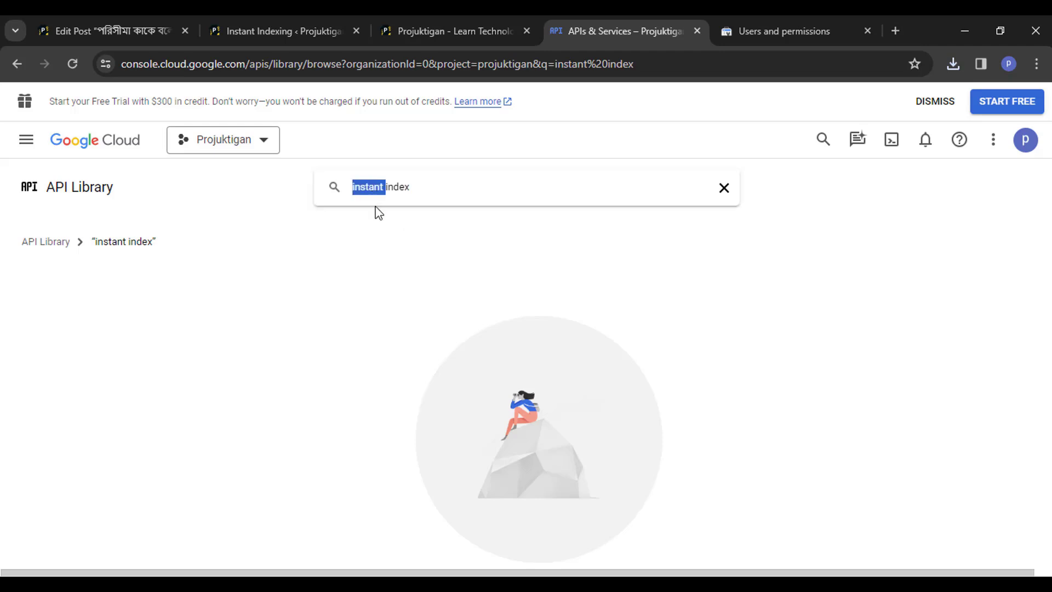
pyautogui.press('BackSpace')
pyautogui.press('Return')
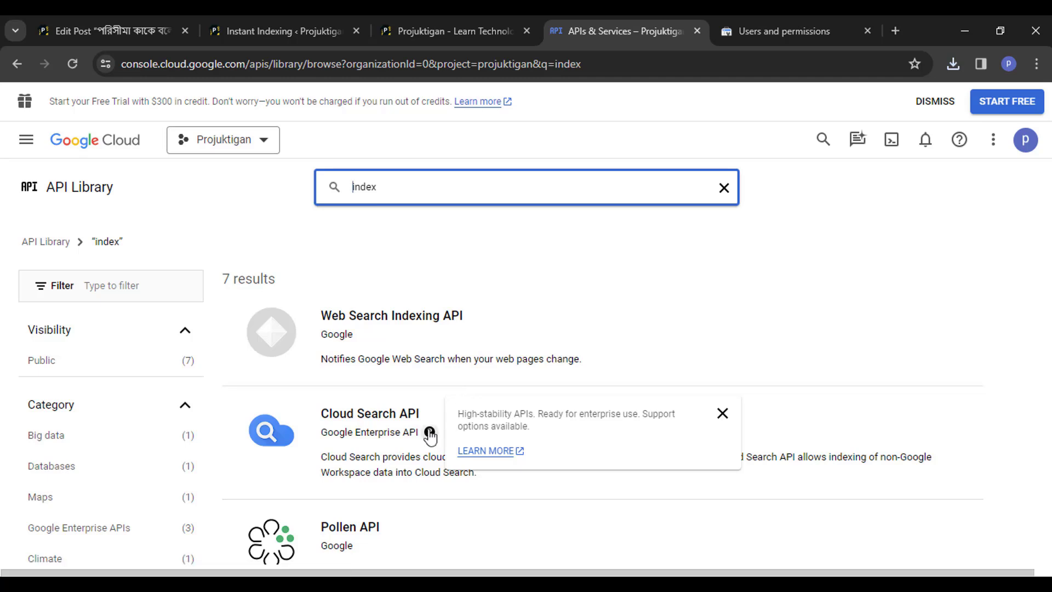
pyautogui.click(454, 333)
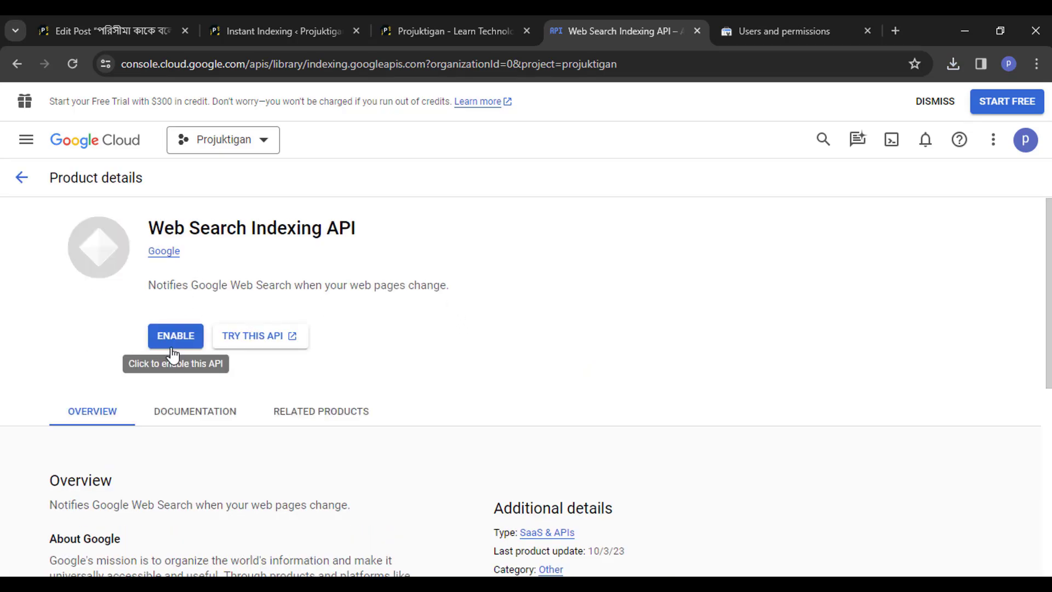
pyautogui.click(174, 347)
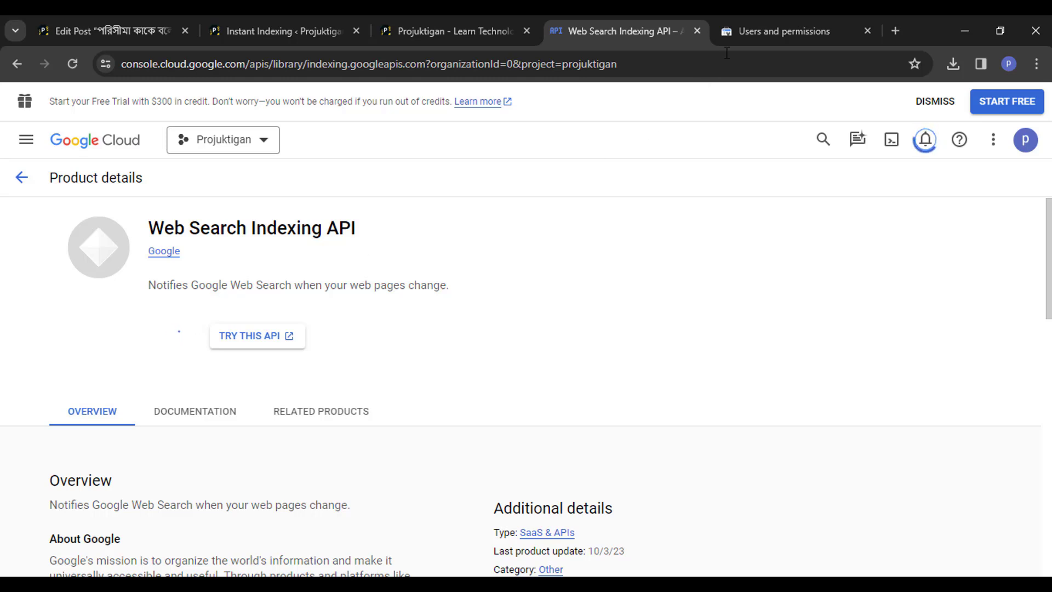
# Switch to Search Console and add the service account's copied email address as a user with Owner permission.
pyautogui.click(763, 29)
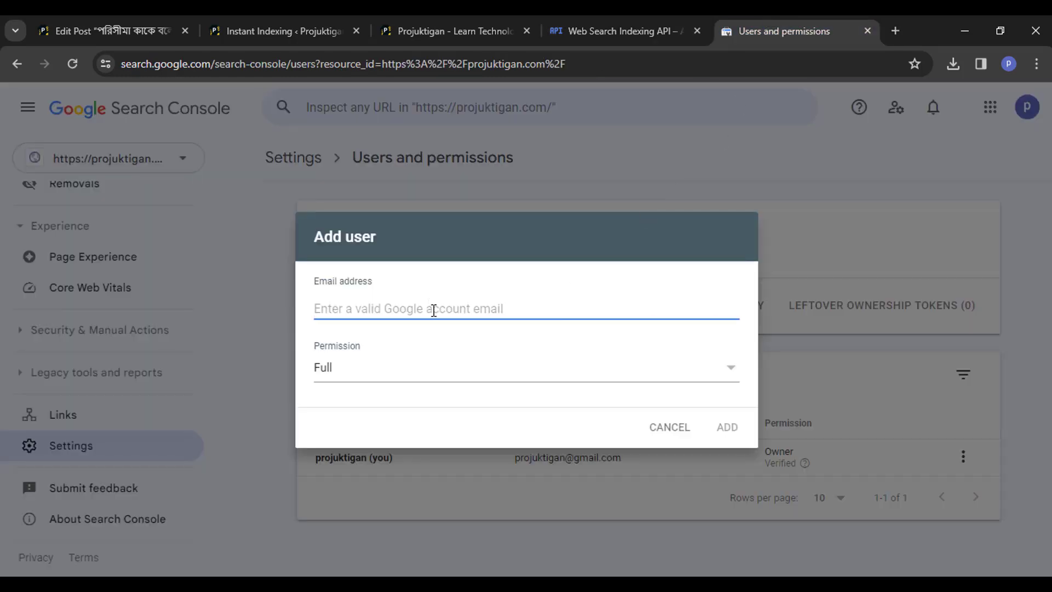
pyautogui.hotkey('ctrl', 'v')
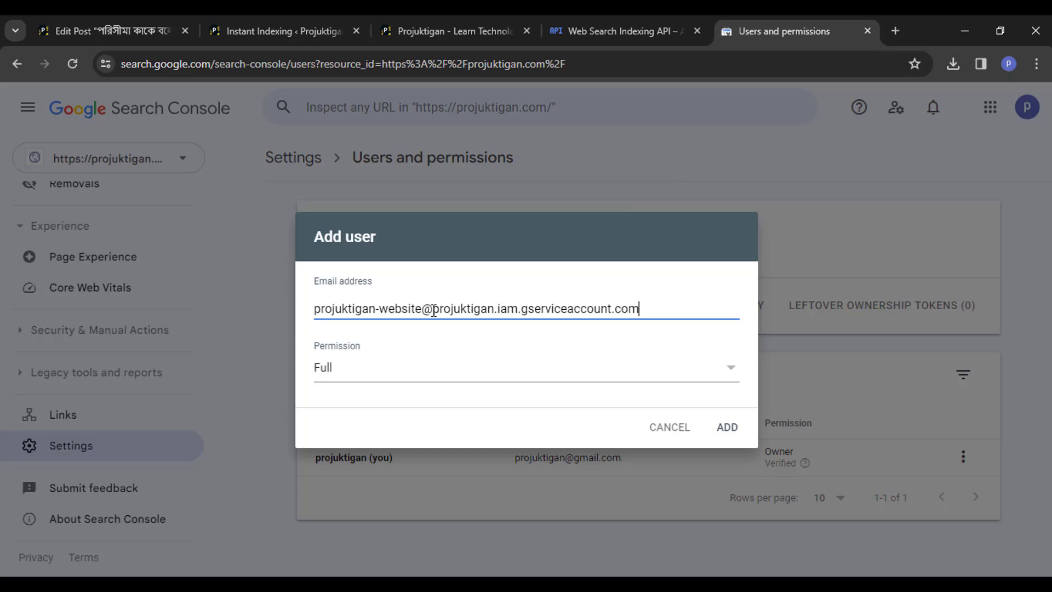
pyautogui.click(402, 368)
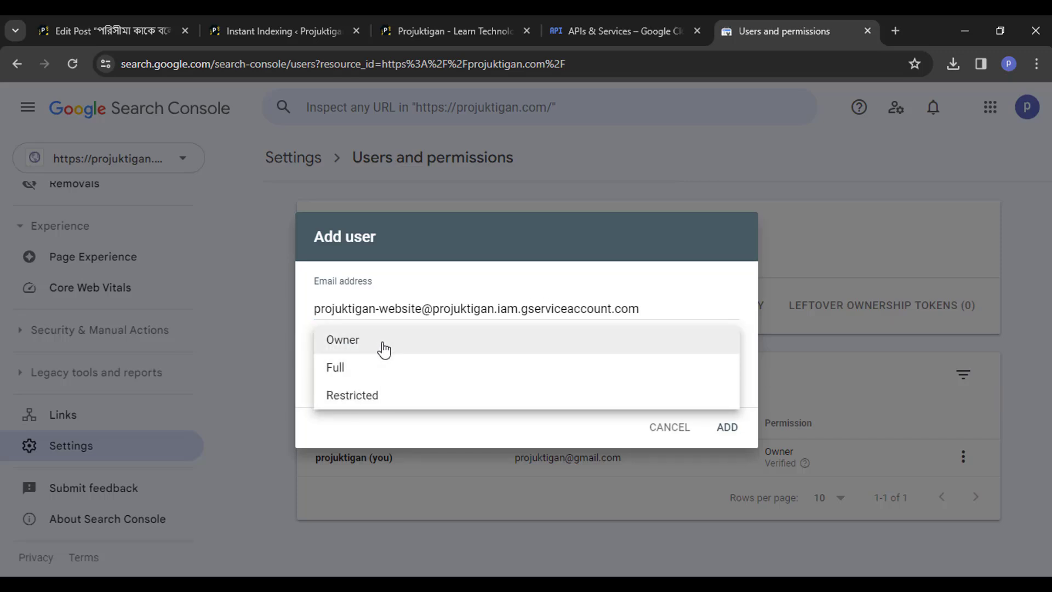
pyautogui.click(384, 349)
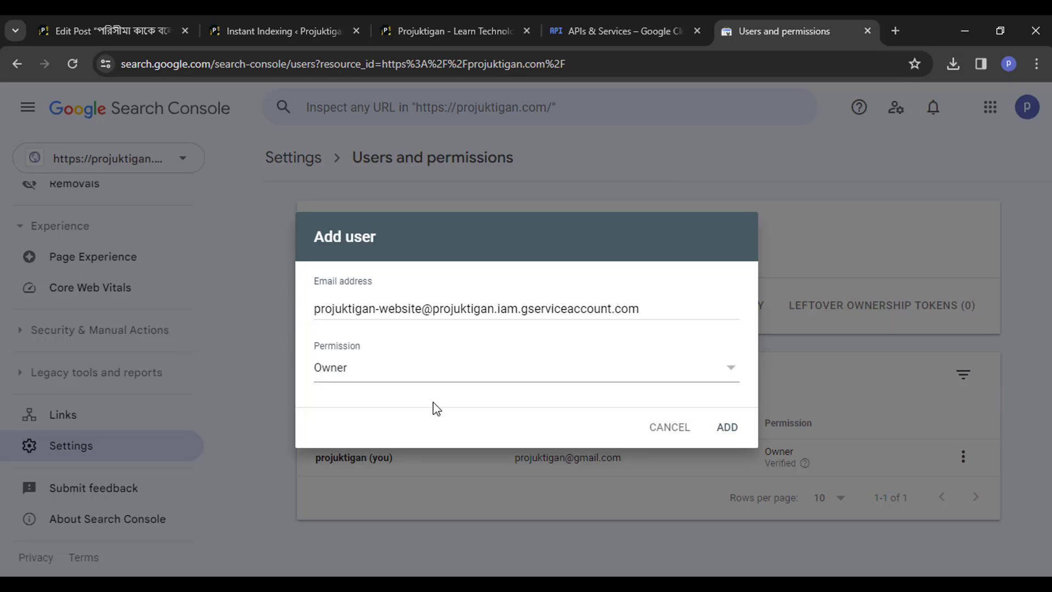
pyautogui.click(726, 428)
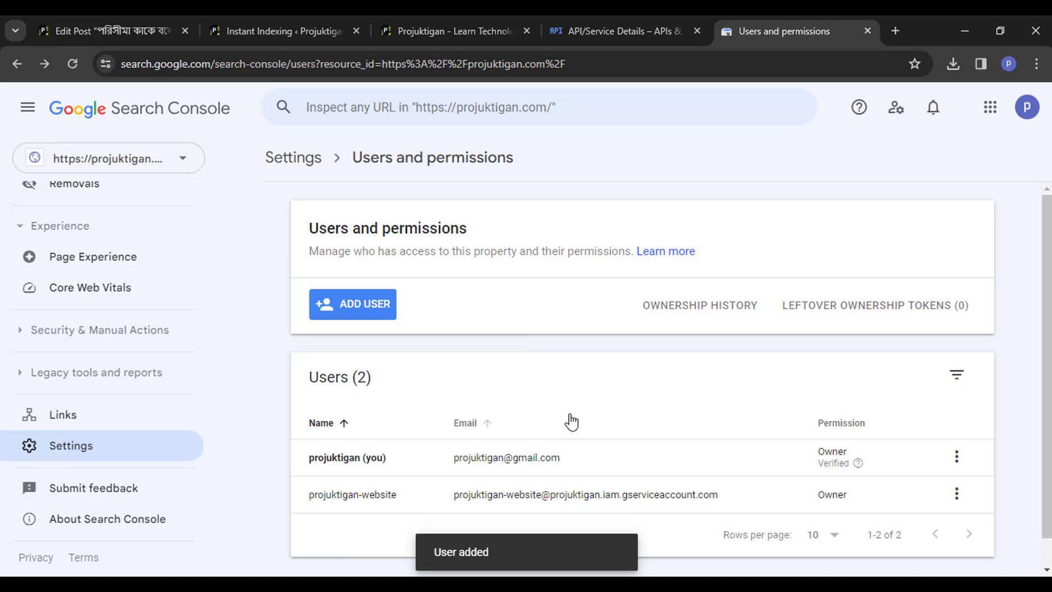
# Check the Web Search Indexing API's details in Google Cloud, switch to WordPress, and open the Google API settings of Instant Indexing.
pyautogui.click(590, 16)
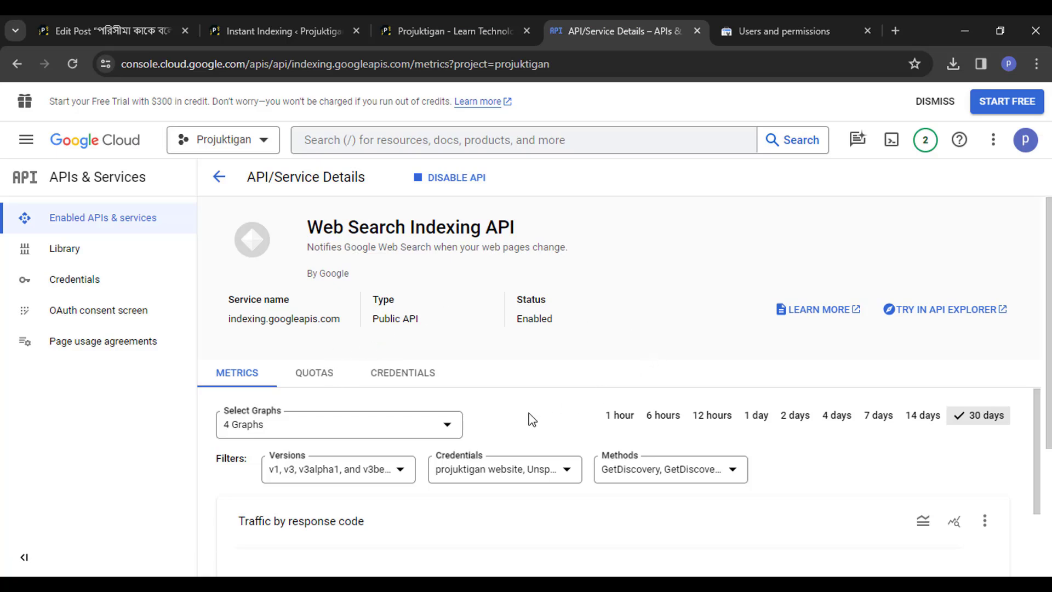
pyautogui.scroll(-3, 378, 400)
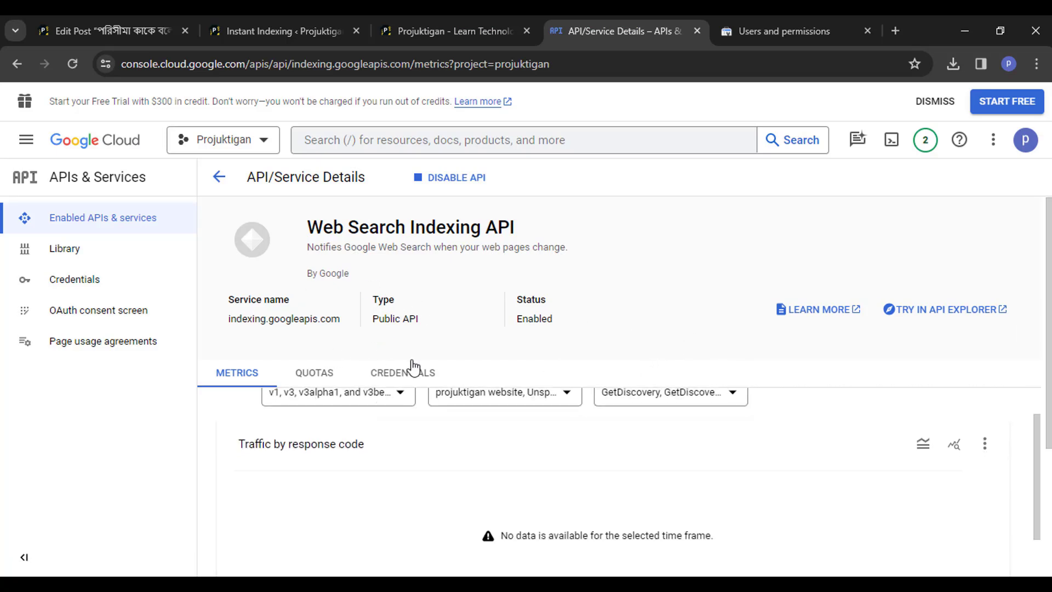
pyautogui.scroll(3, 452, 353)
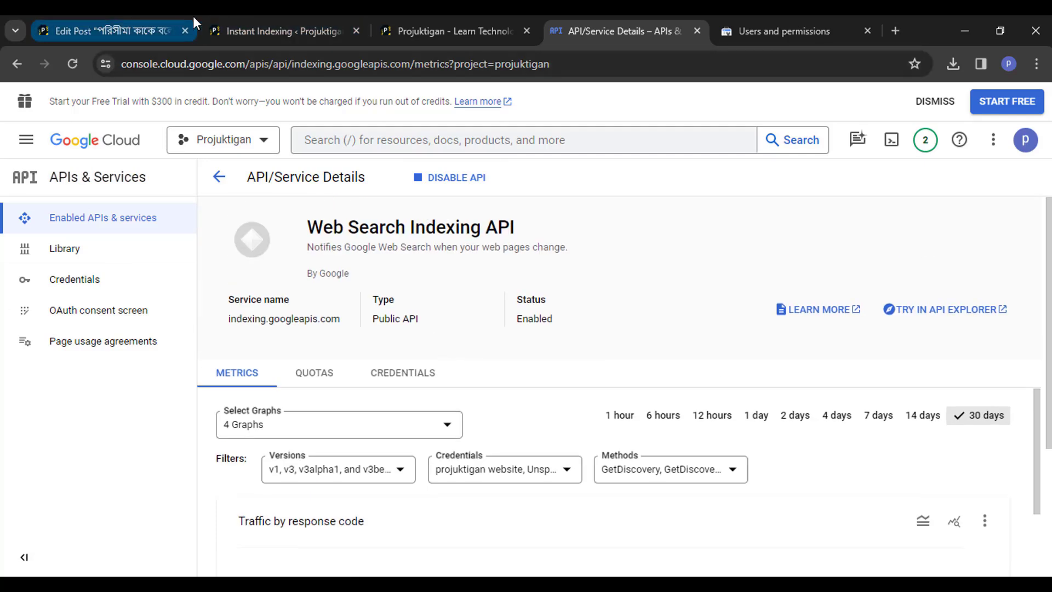
pyautogui.click(282, 30)
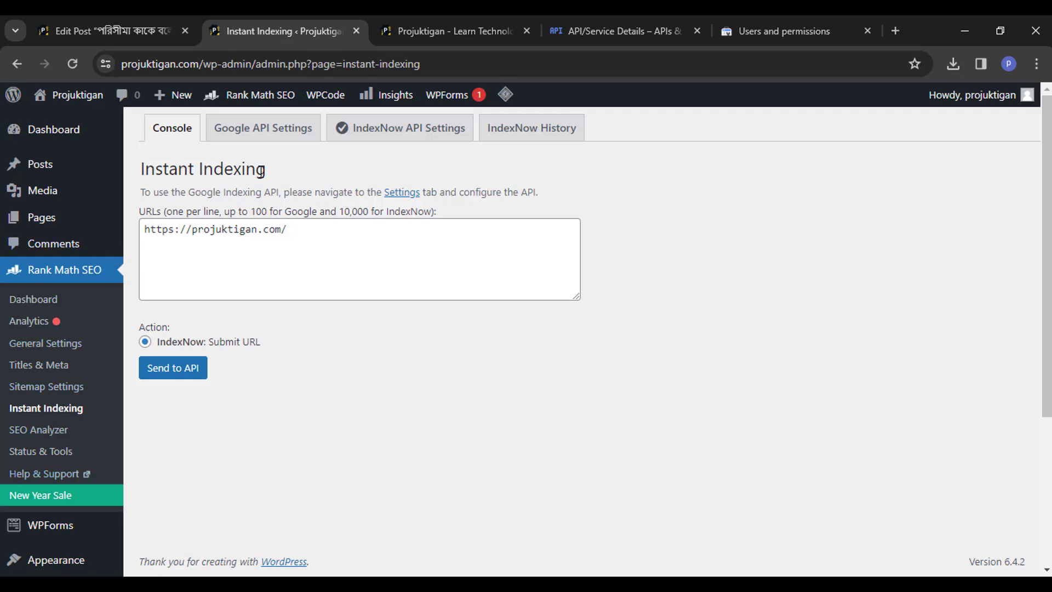
pyautogui.scroll(-4, 257, 317)
pyautogui.scroll(4, 255, 331)
pyautogui.click(62, 410)
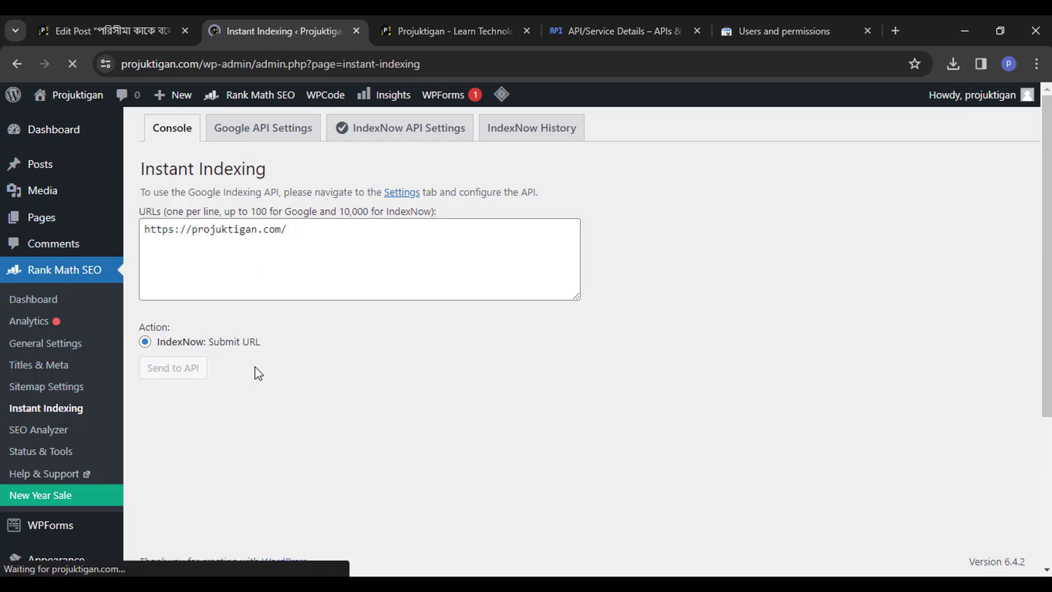
pyautogui.click(319, 247)
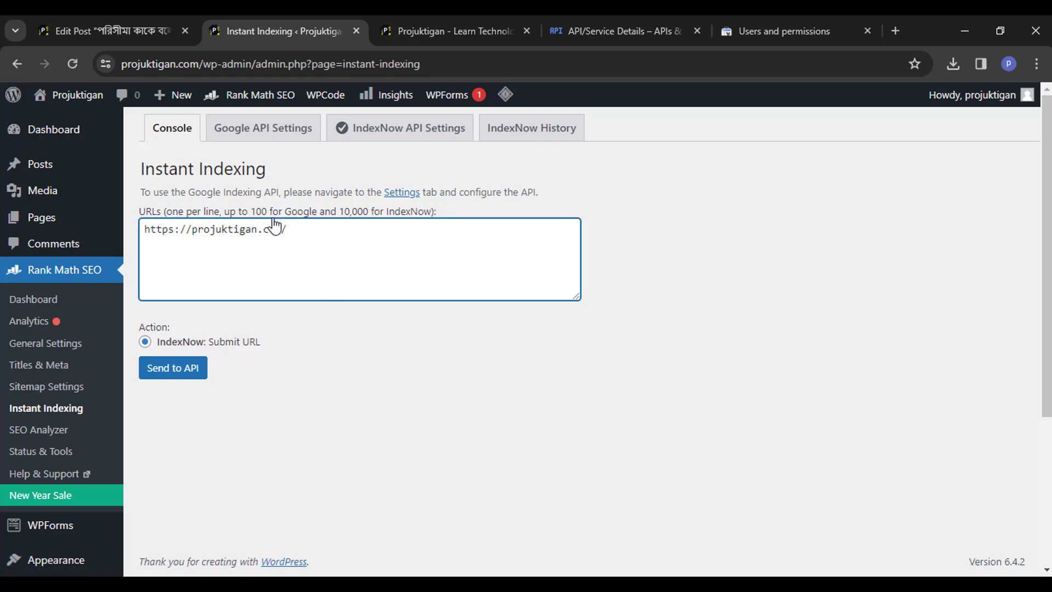
pyautogui.click(258, 135)
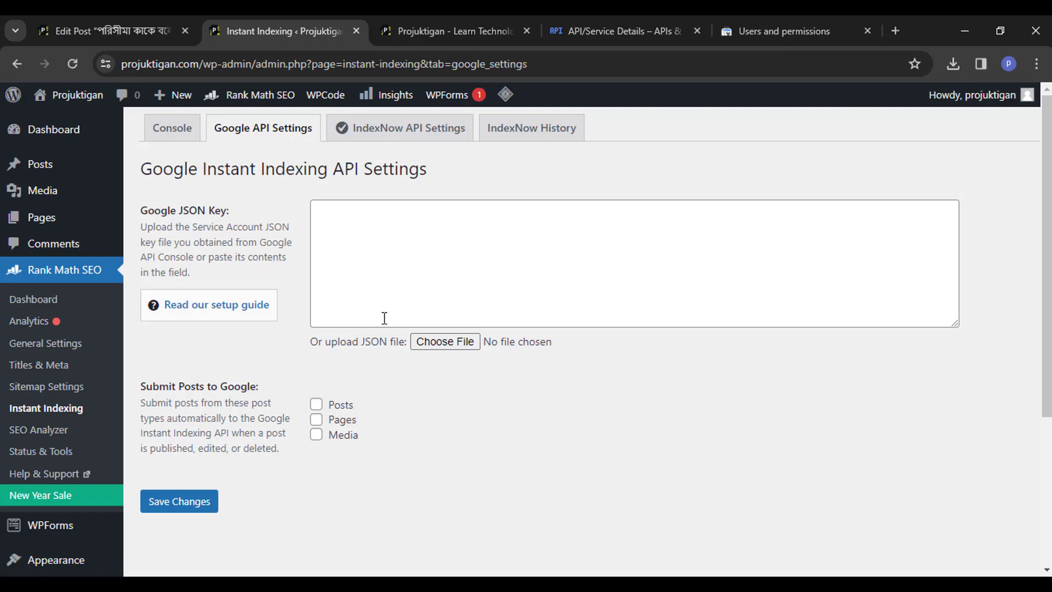
# Upload the downloaded service account JSON key file, enable submitting Posts, Pages and Media to Google, and save the settings.
pyautogui.click(953, 65)
pyautogui.moveTo(821, 134); pyautogui.dragTo(452, 341)
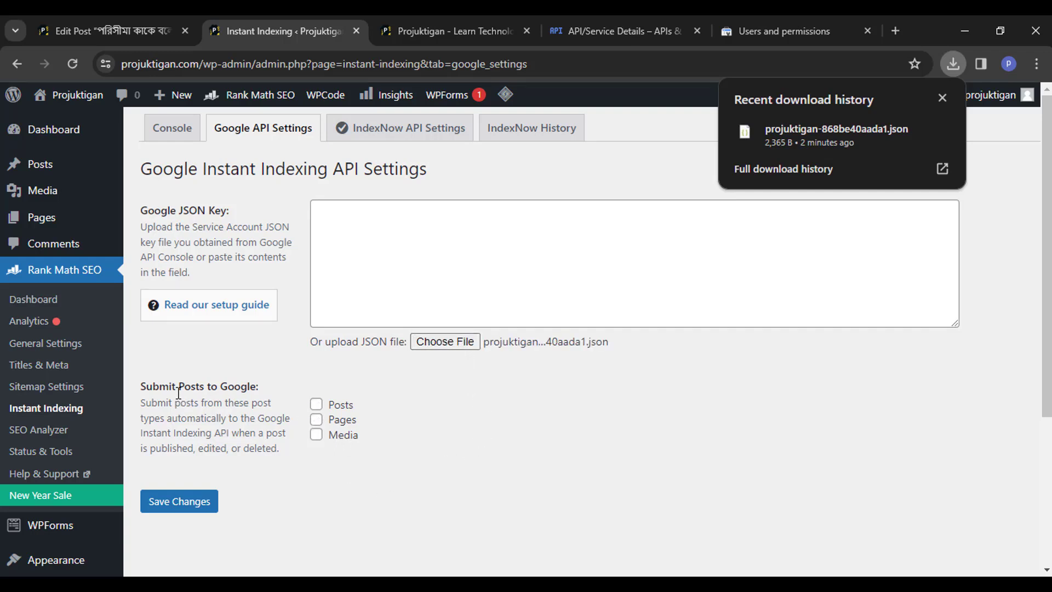
pyautogui.click(316, 419)
pyautogui.click(316, 434)
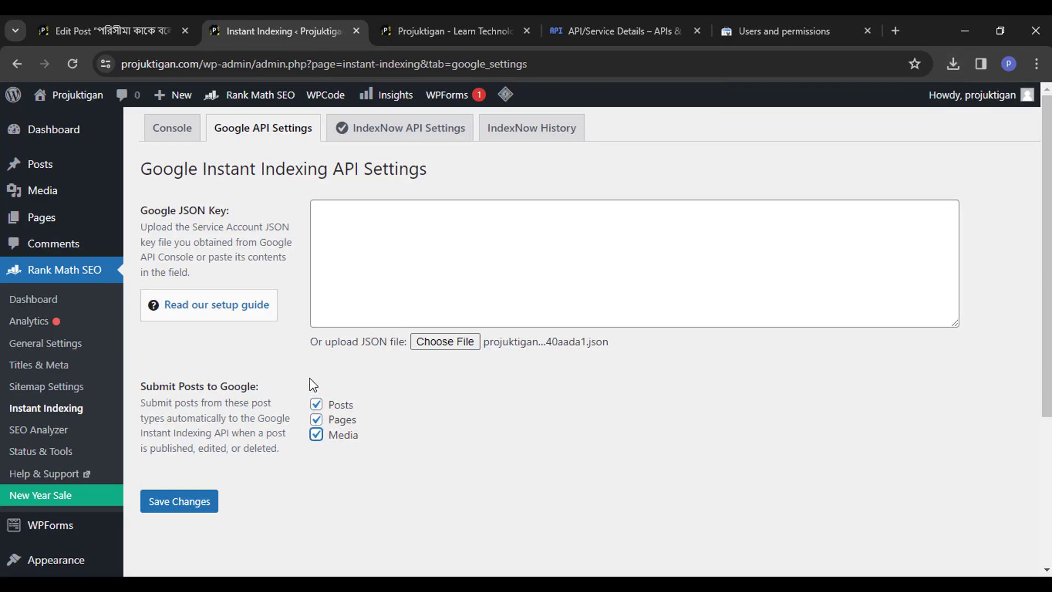
pyautogui.click(183, 505)
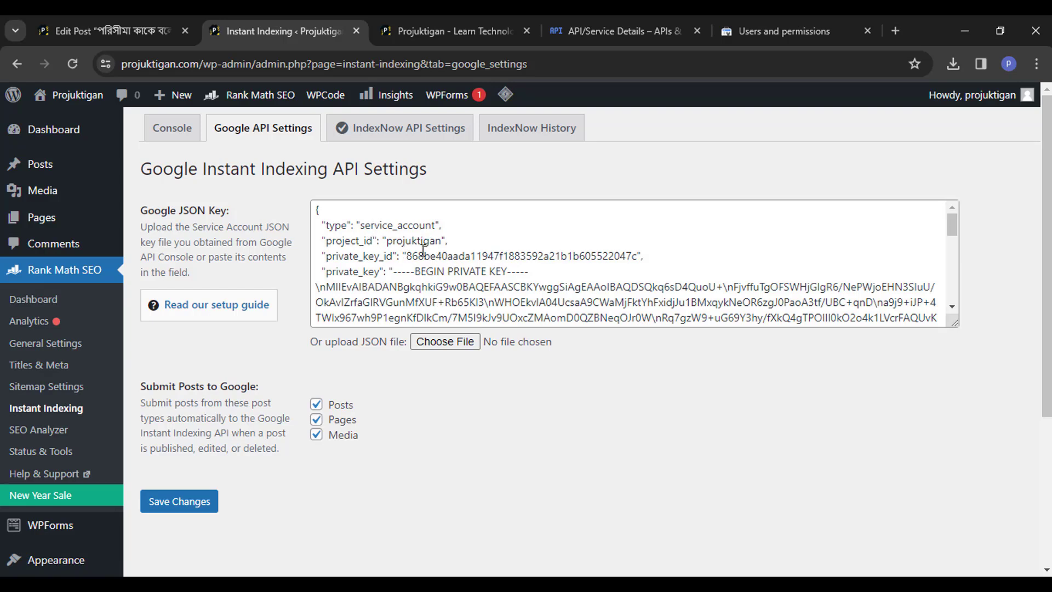
pyautogui.click(175, 141)
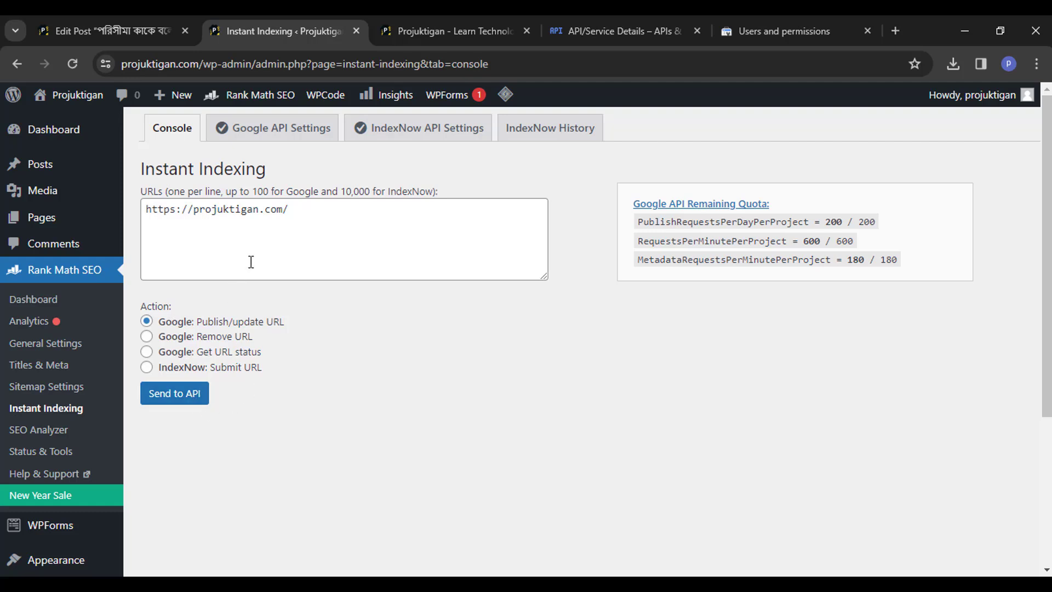
pyautogui.moveTo(307, 211); pyautogui.dragTo(147, 213)
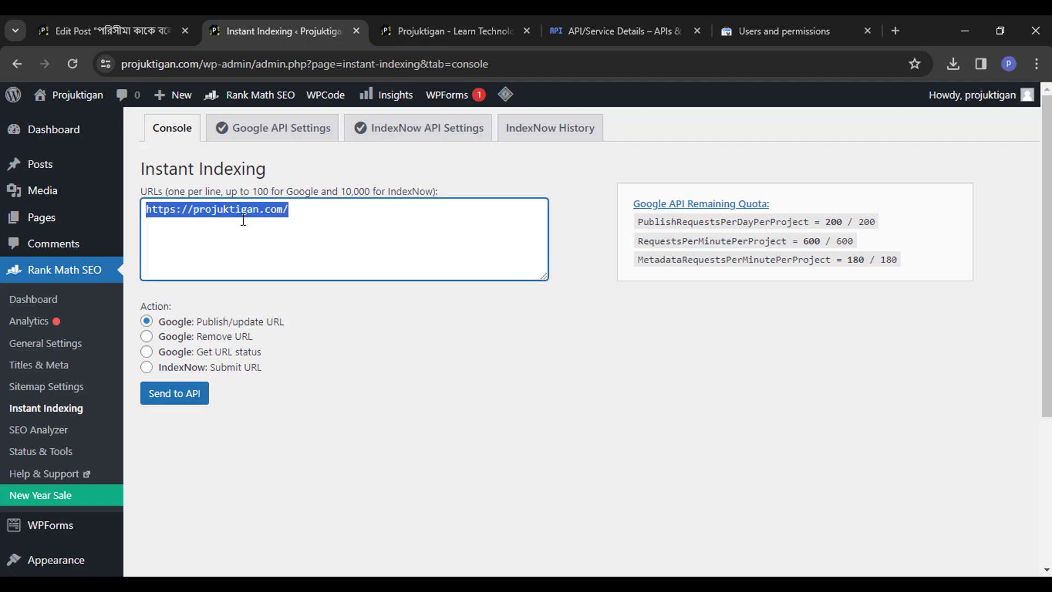
pyautogui.click(280, 212)
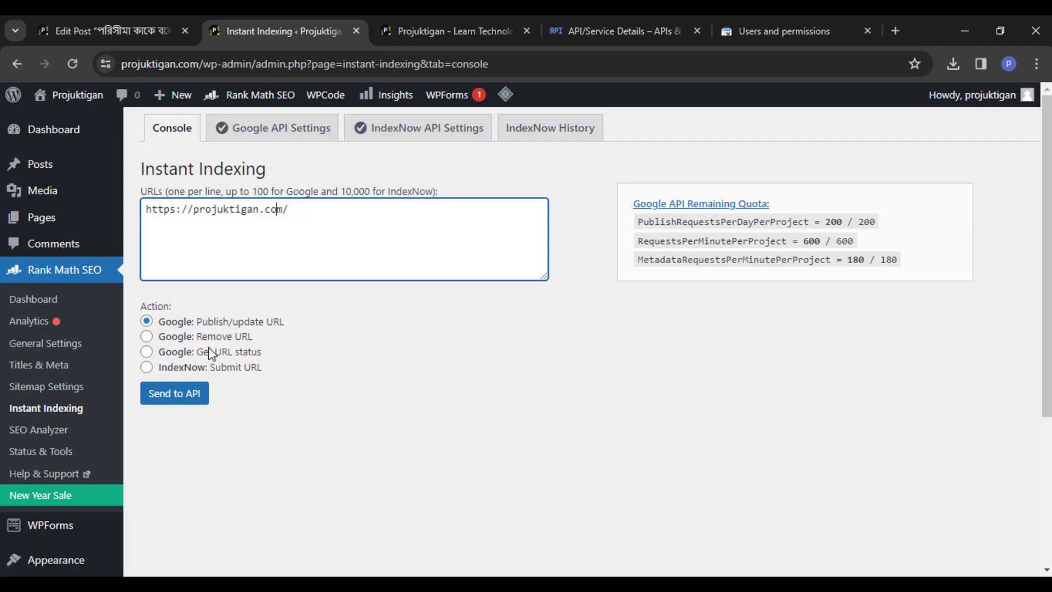
pyautogui.click(175, 394)
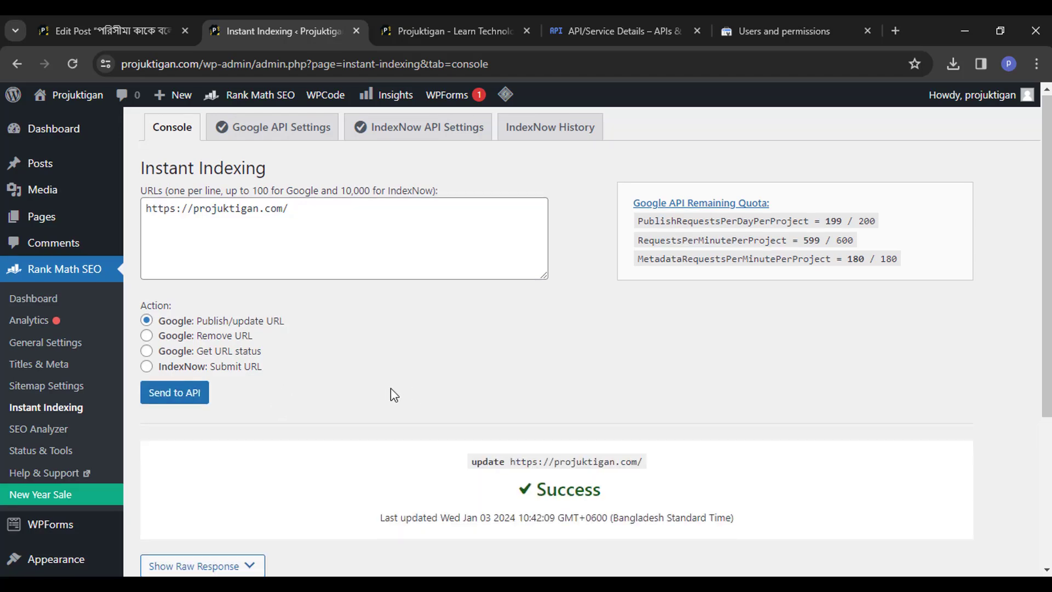
pyautogui.scroll(-3, 405, 392)
pyautogui.doubleClick(577, 336)
pyautogui.click(476, 451)
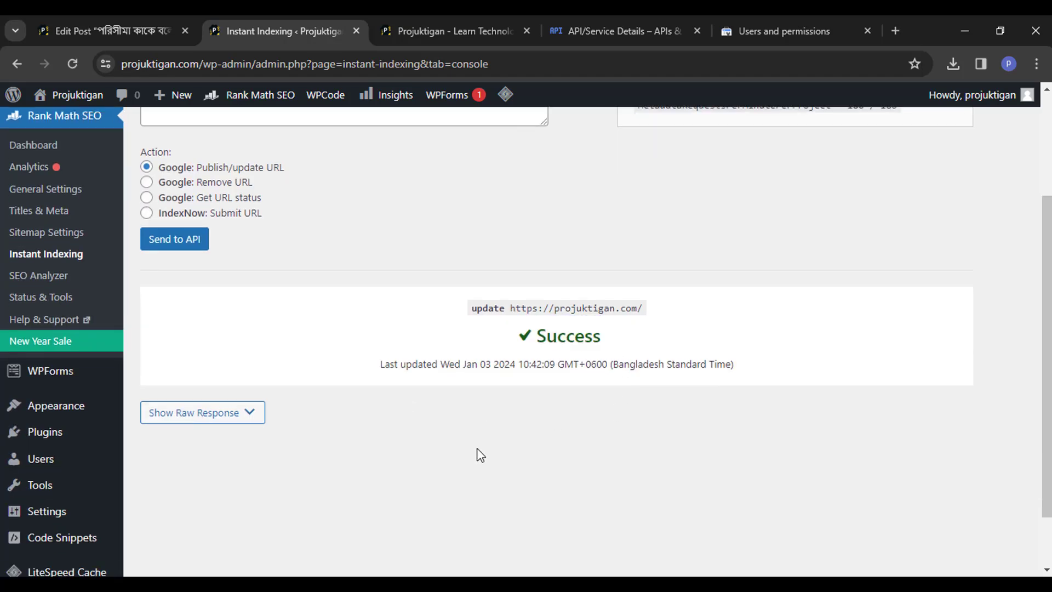
pyautogui.scroll(3, 477, 392)
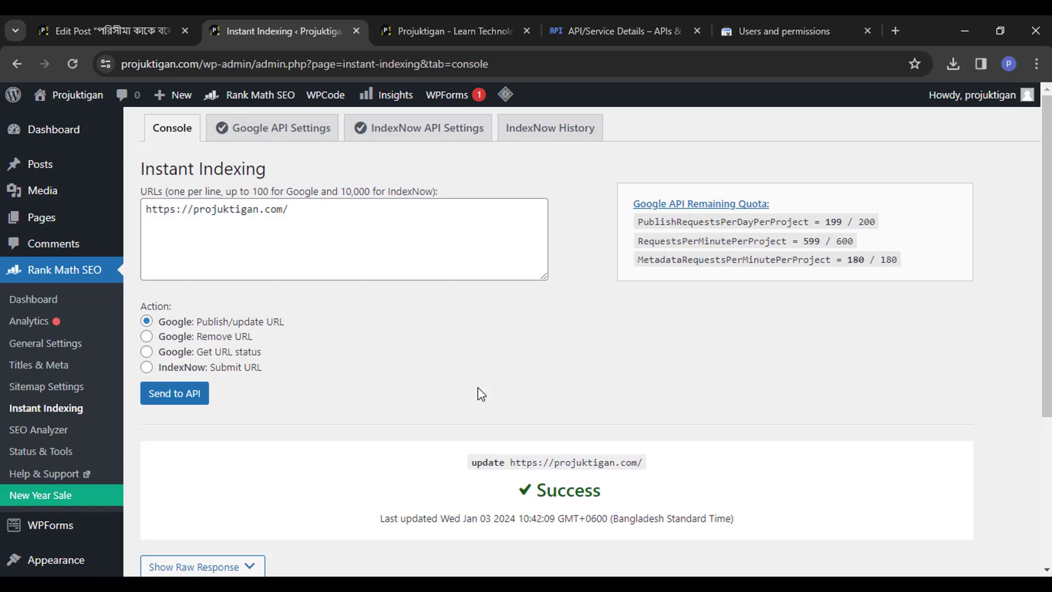
# Close the Instant Indexing, Search Console users and Google Cloud API details pages, leaving the post editor and the site homepage open.
pyautogui.click(356, 31)
pyautogui.click(608, 24)
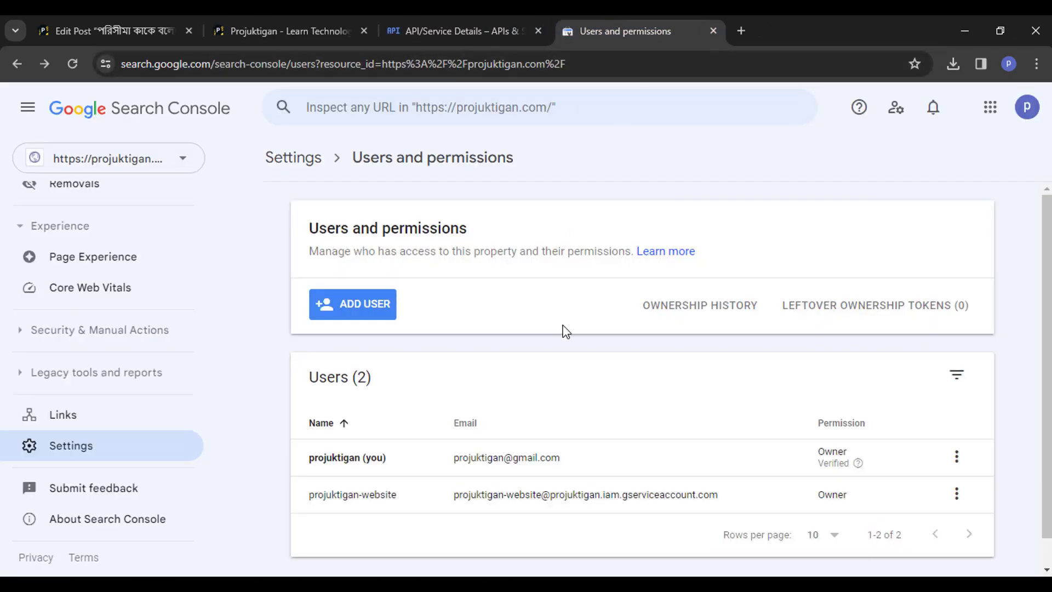
pyautogui.scroll(-2, 608, 406)
pyautogui.scroll(2, 612, 370)
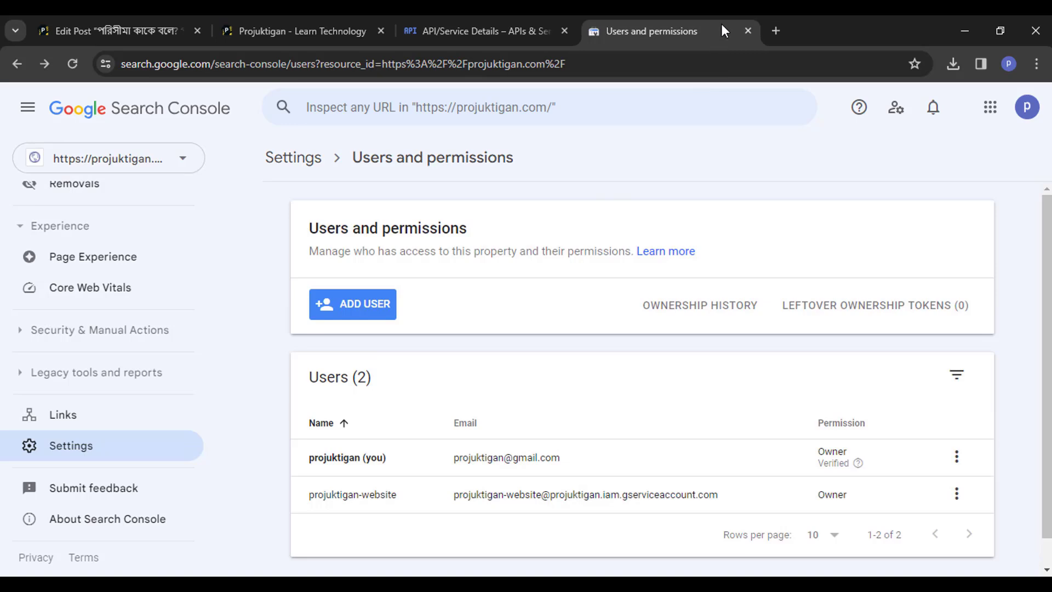
pyautogui.click(748, 31)
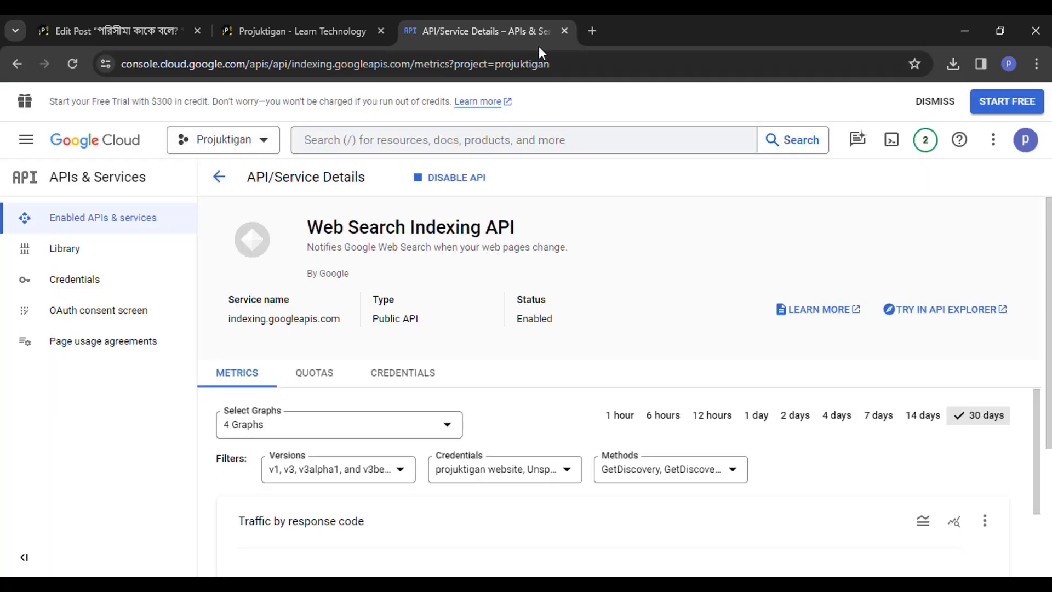
pyautogui.click(564, 31)
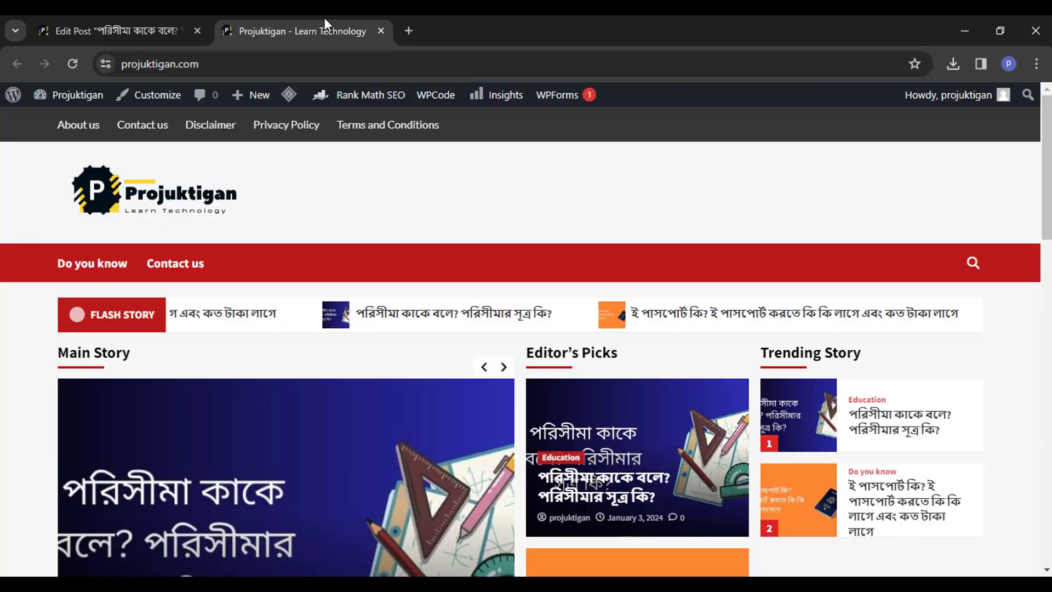
# Update the published perimeter post in the editor, check the Instant Indexing API notice, and open the list of all posts.
pyautogui.click(160, 28)
pyautogui.scroll(3, 317, 273)
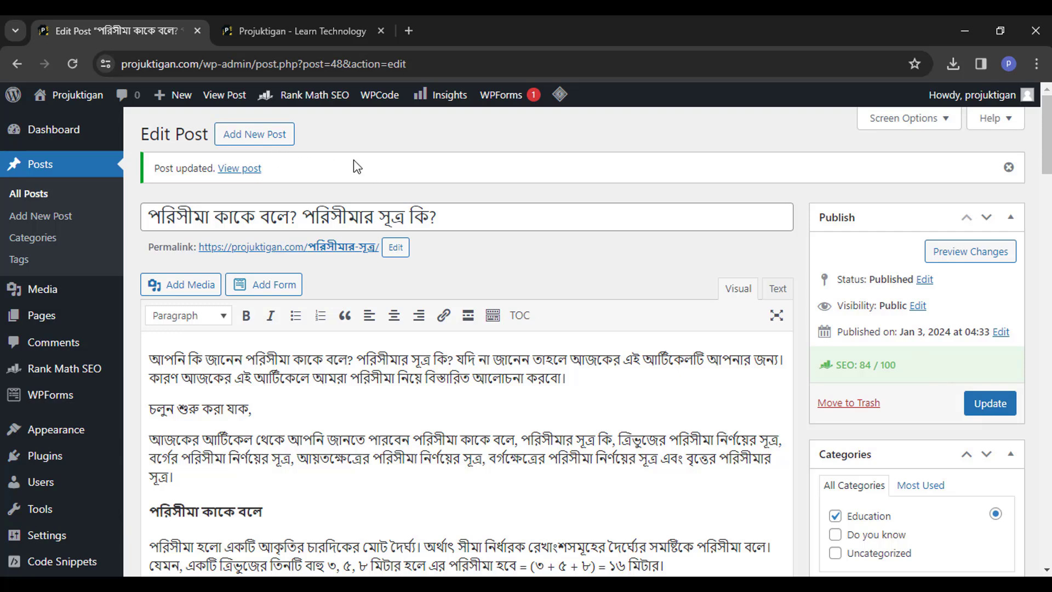
pyautogui.click(992, 410)
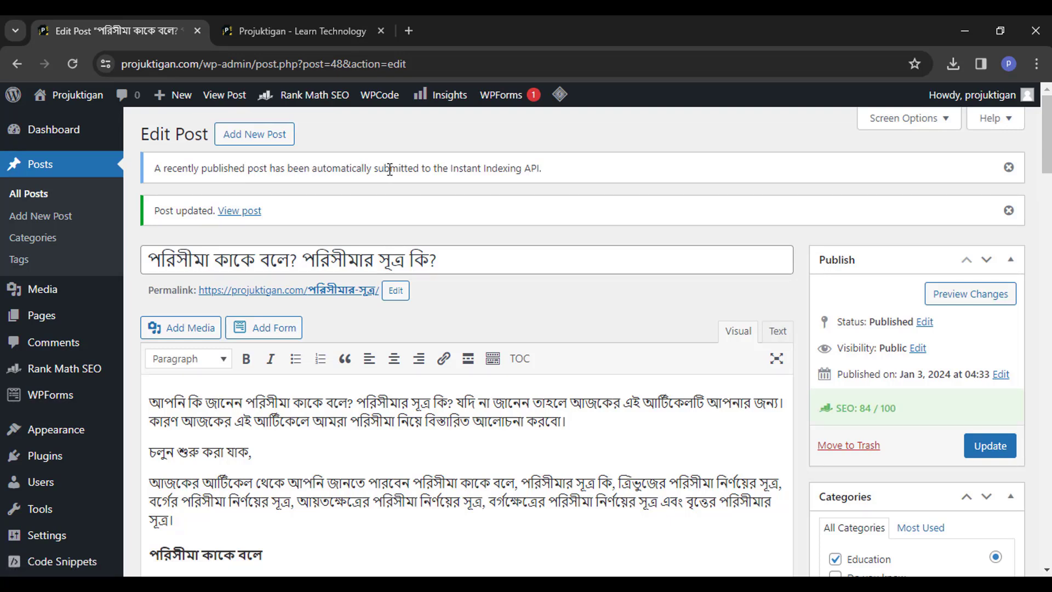
pyautogui.moveTo(450, 171); pyautogui.dragTo(549, 176)
pyautogui.click(478, 168)
pyautogui.click(29, 195)
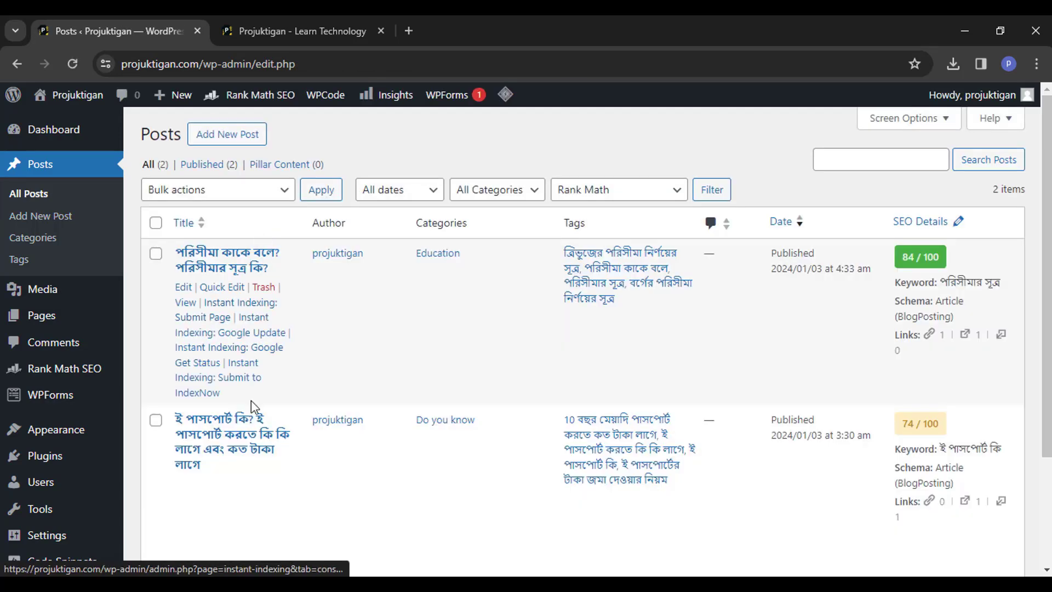
# Reload the Projuktigan homepage, look through it down to the footer, and return to the WordPress posts list.
pyautogui.click(298, 28)
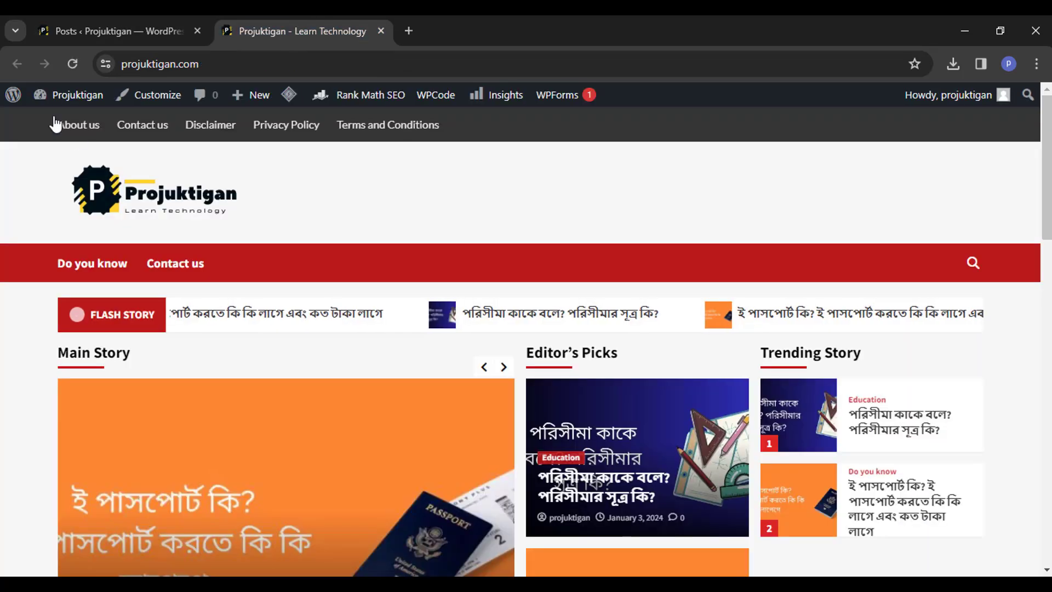
pyautogui.click(72, 64)
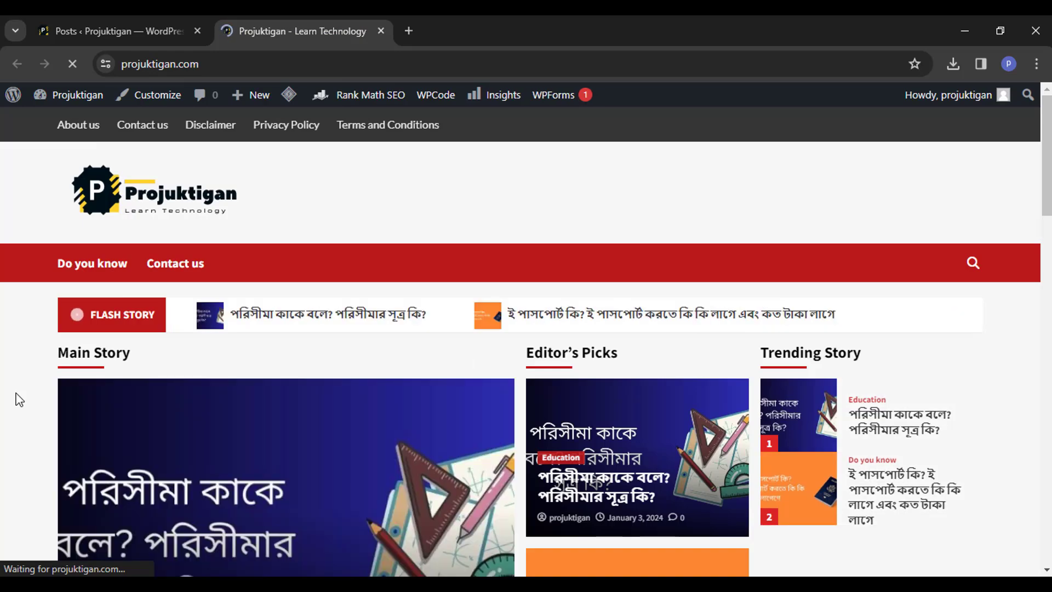
pyautogui.scroll(-3, 24, 420)
pyautogui.scroll(-14, 24, 420)
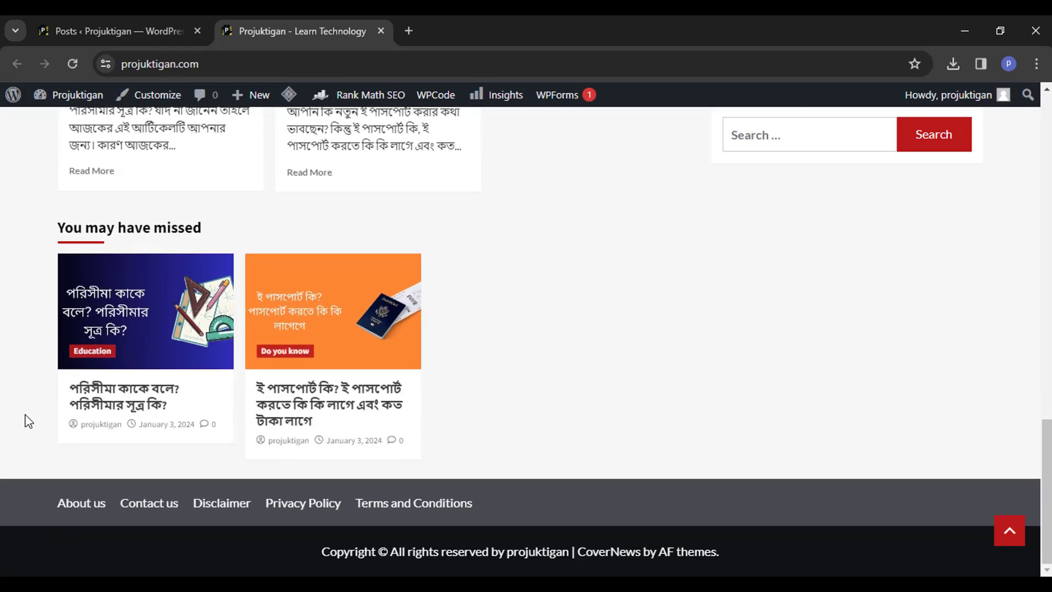
pyautogui.scroll(6, 24, 420)
pyautogui.scroll(10, 24, 419)
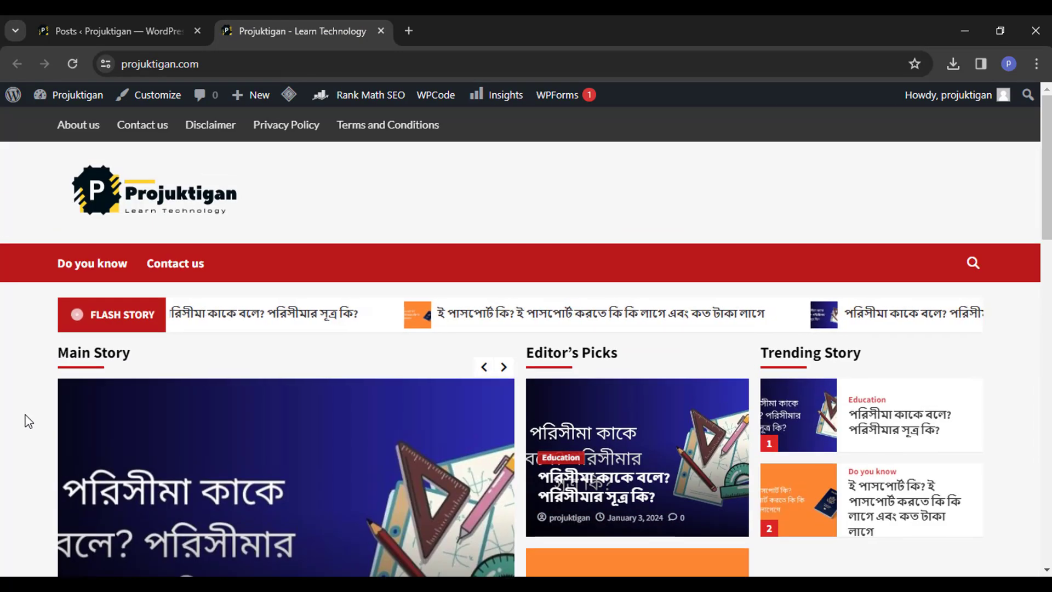
pyautogui.click(99, 27)
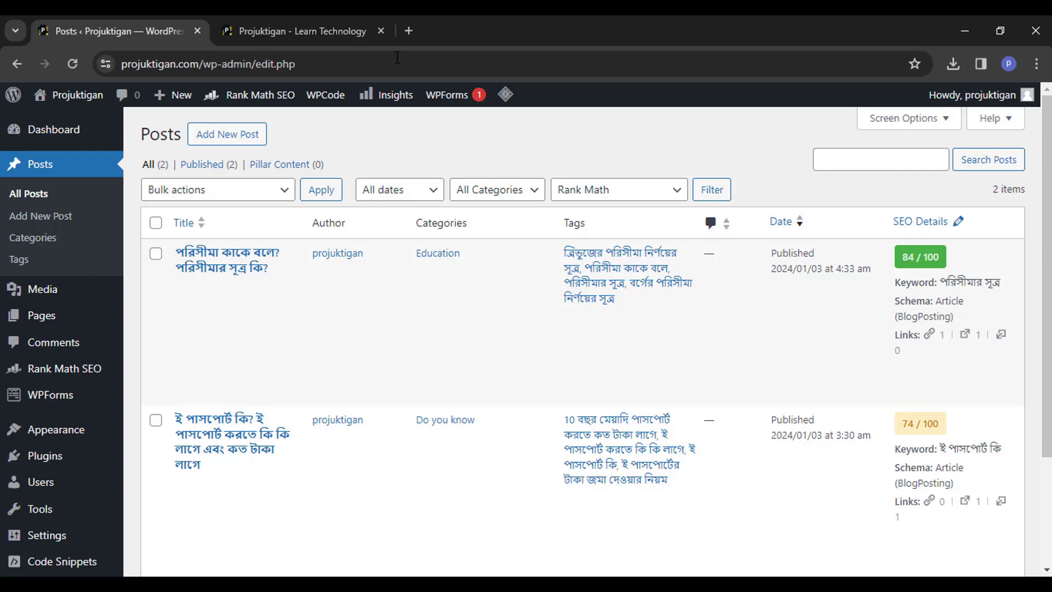
# View the creator's Facebook page in a new tab, dismiss its login dialog, and close the page.
pyautogui.click(408, 30)
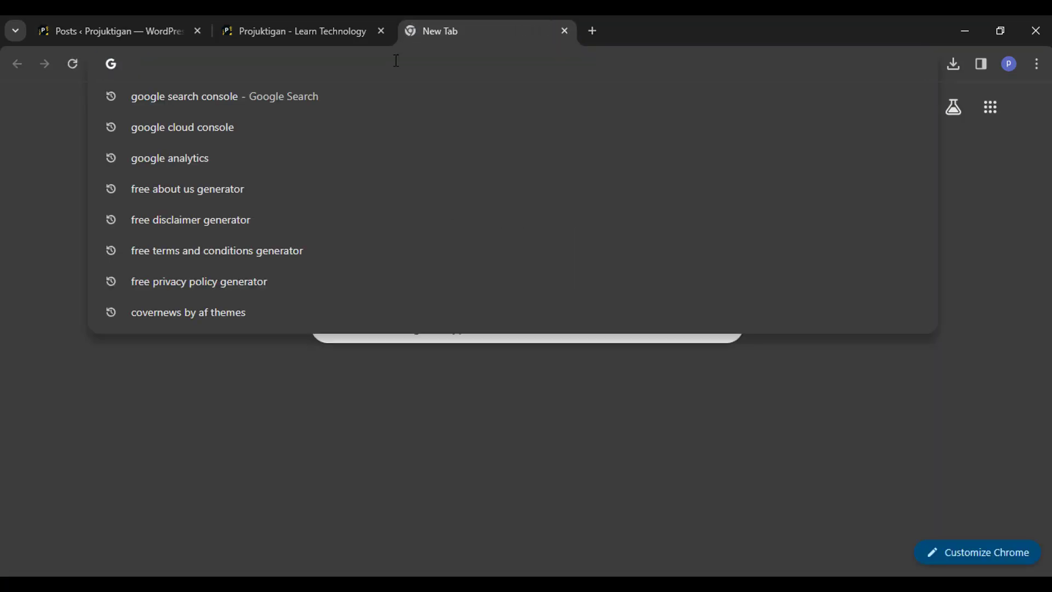
pyautogui.write('fac')
pyautogui.press('Return')
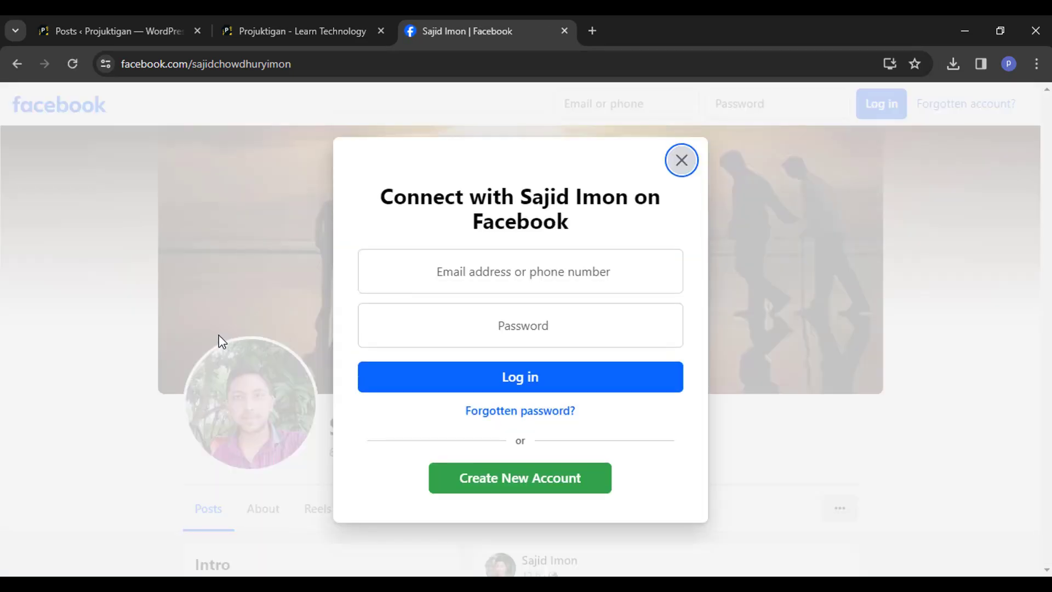
pyautogui.click(682, 159)
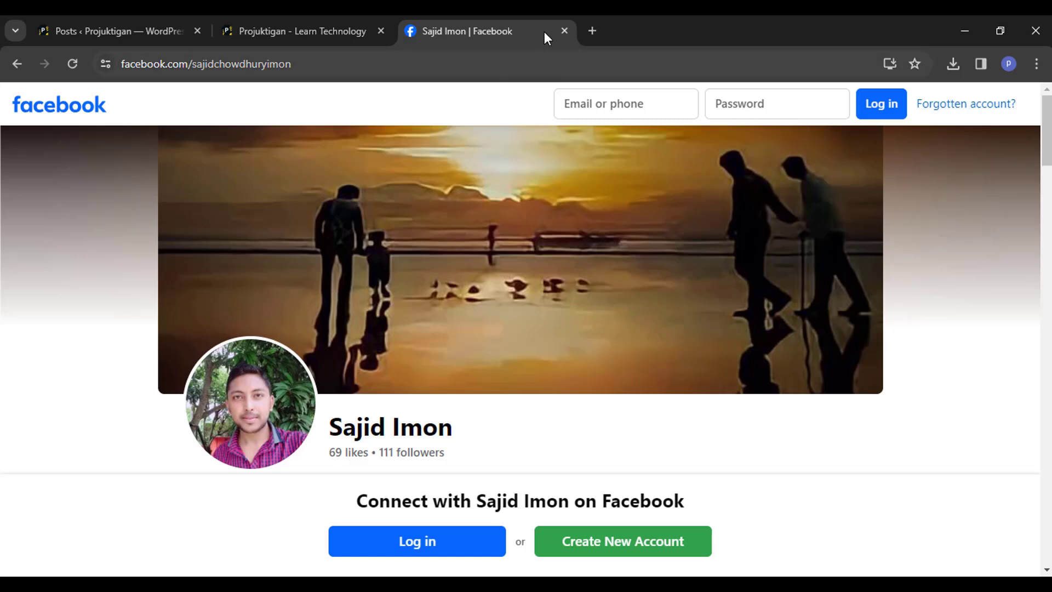
pyautogui.click(564, 31)
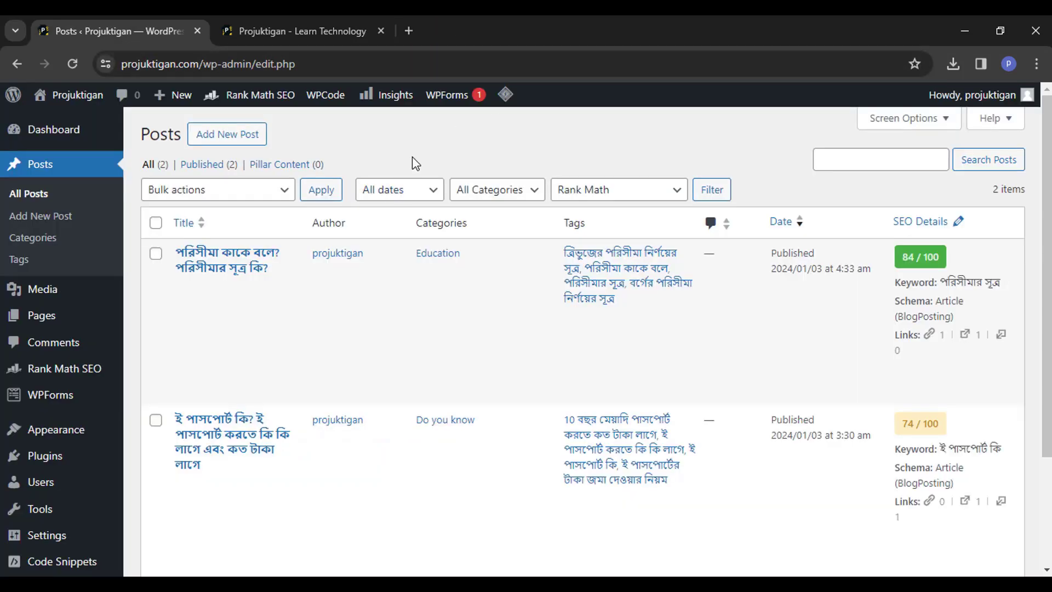